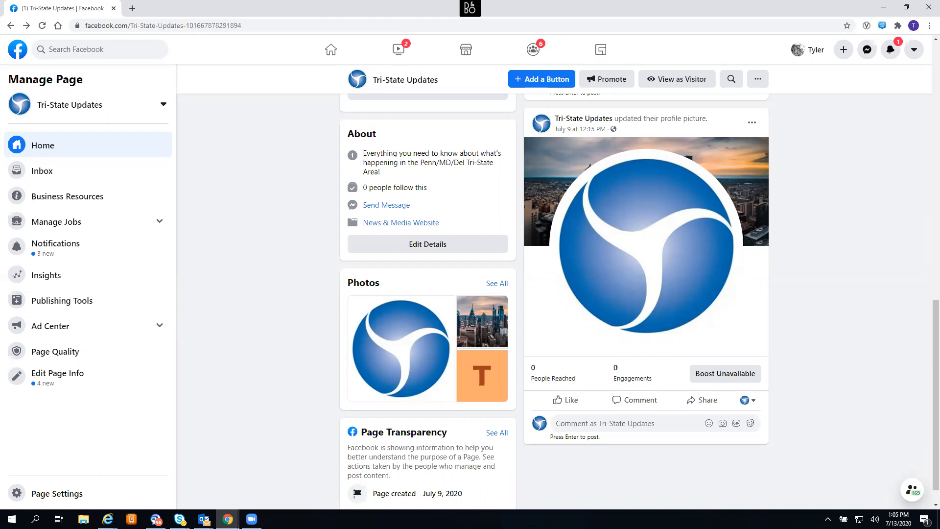
- Check the speaker volume, then load twilio.com in a new browser tab
click(875, 519)
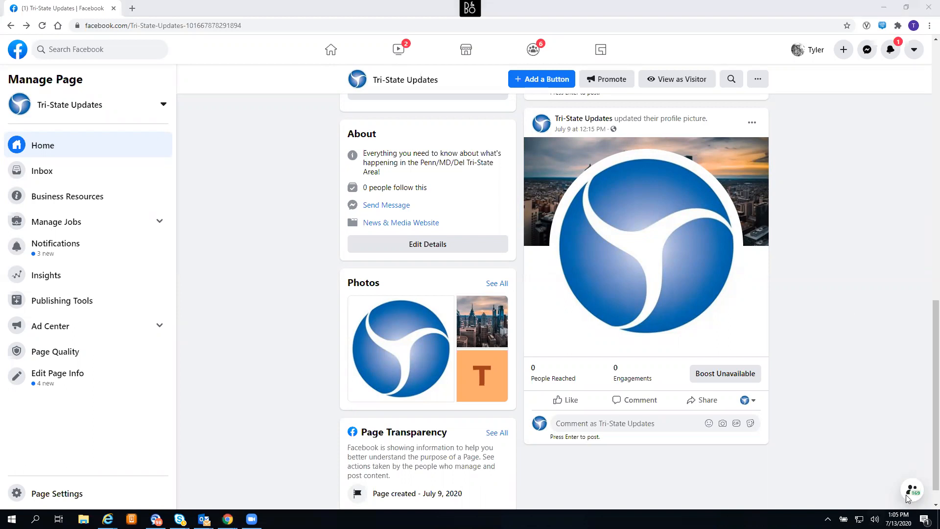
click(857, 390)
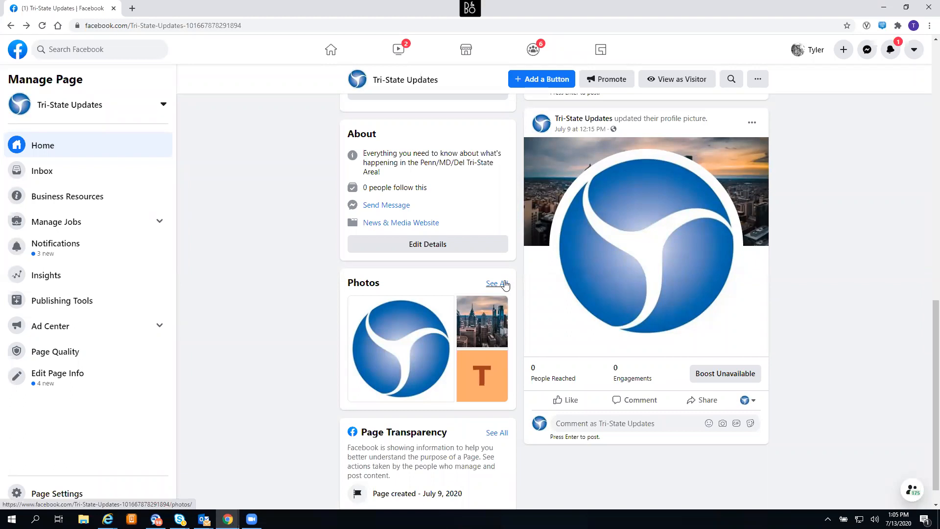
key(ctrl+t)
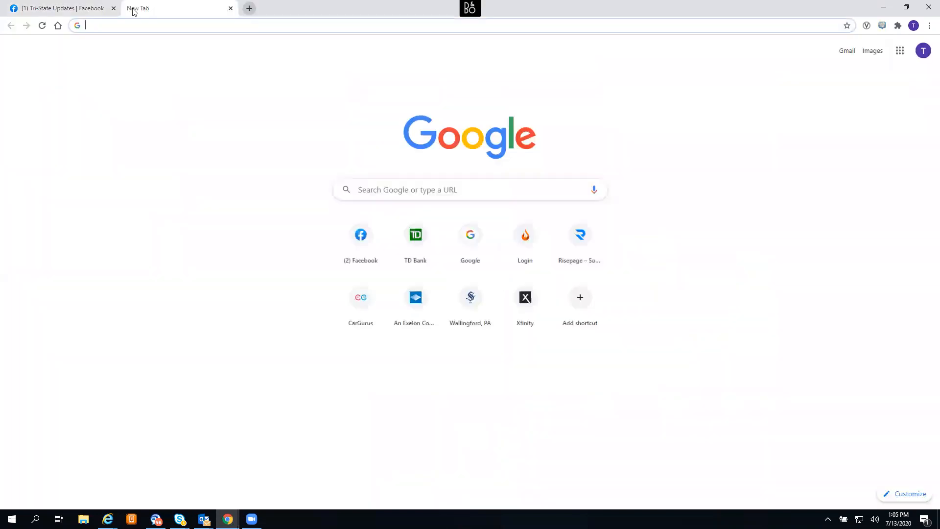
text(twilio.com)
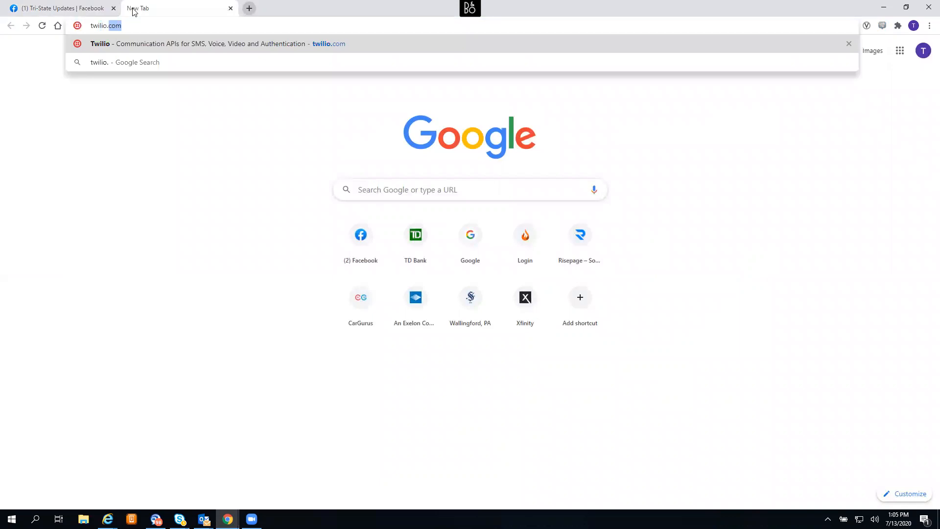
key(Return)
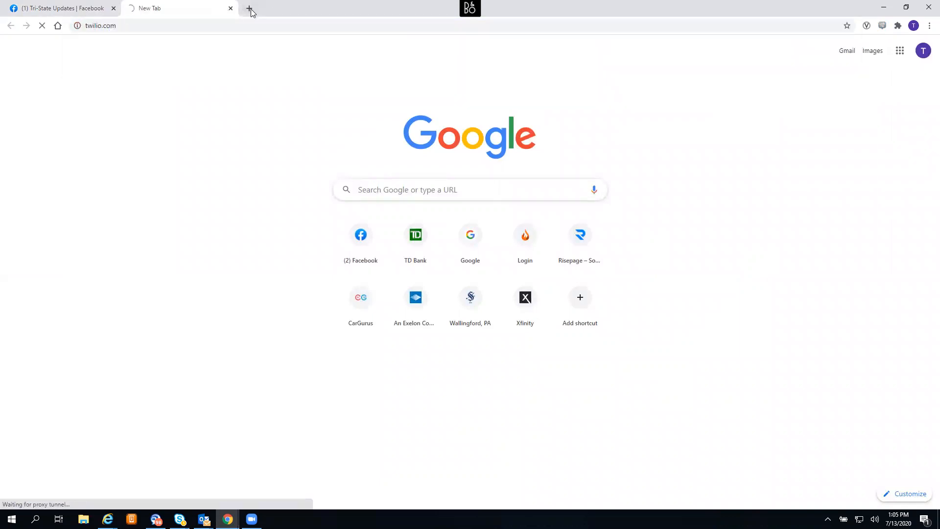
- Open zapier.com in another tab, glance at Twilio, and return to the Facebook page
click(250, 10)
text(zapier.com)
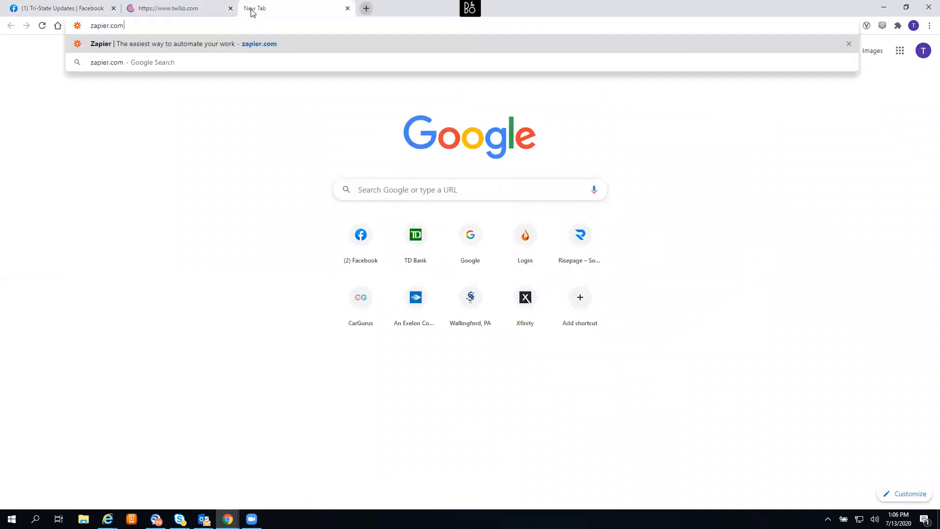
key(Return)
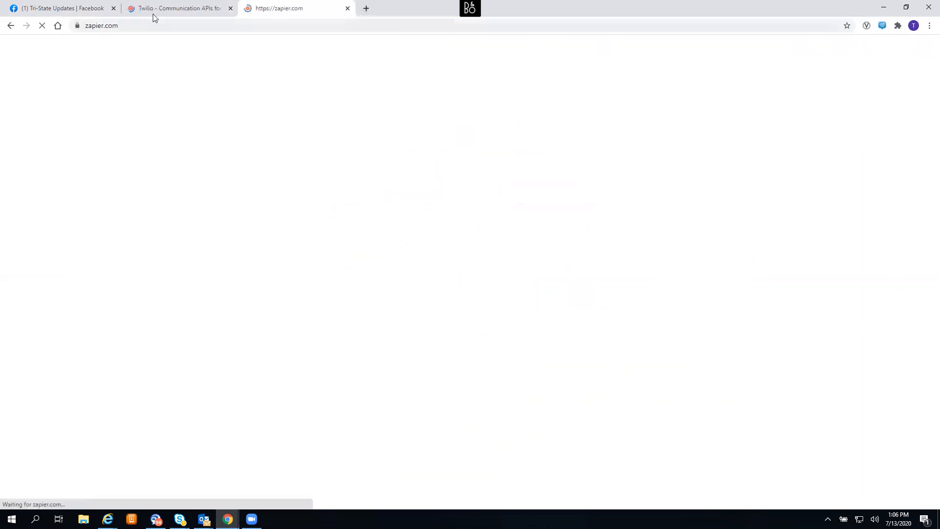
click(162, 7)
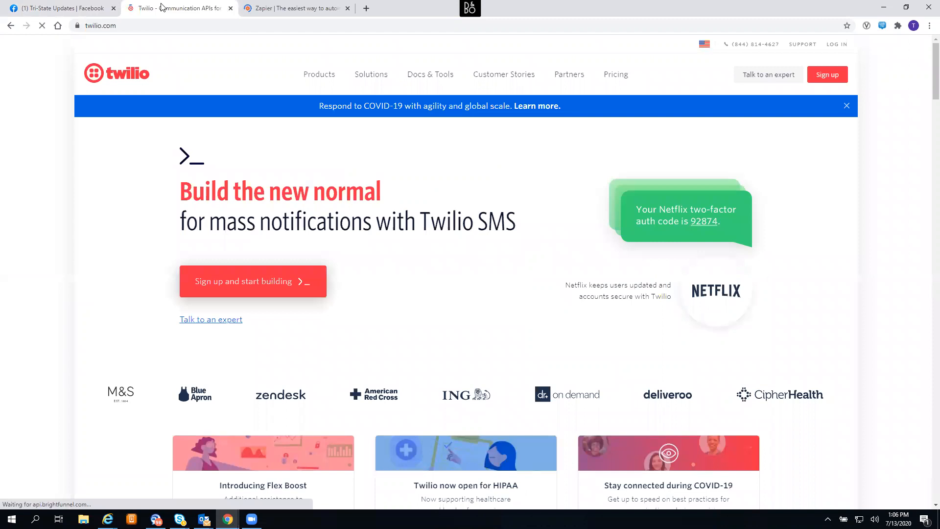
click(65, 9)
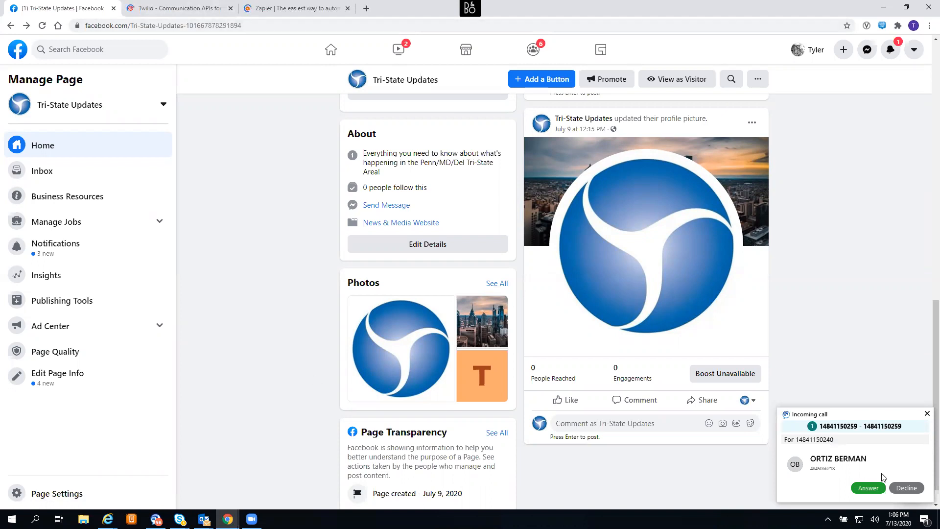
- Decline the incoming-call notification covering the Facebook page
click(907, 488)
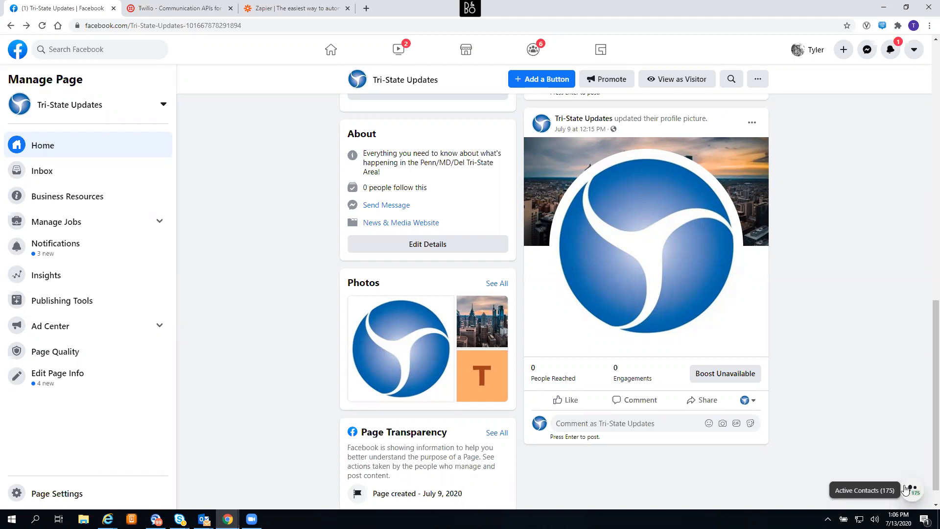
- Bring the Twilio home page tab to the front
click(167, 12)
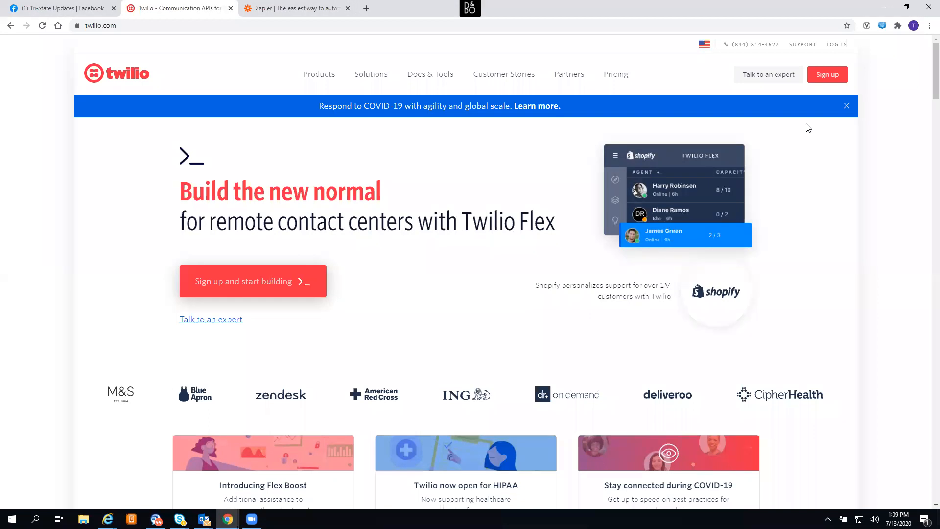
- Start the Twilio sign-up and enter the first name, last name and an e-mail address
click(822, 77)
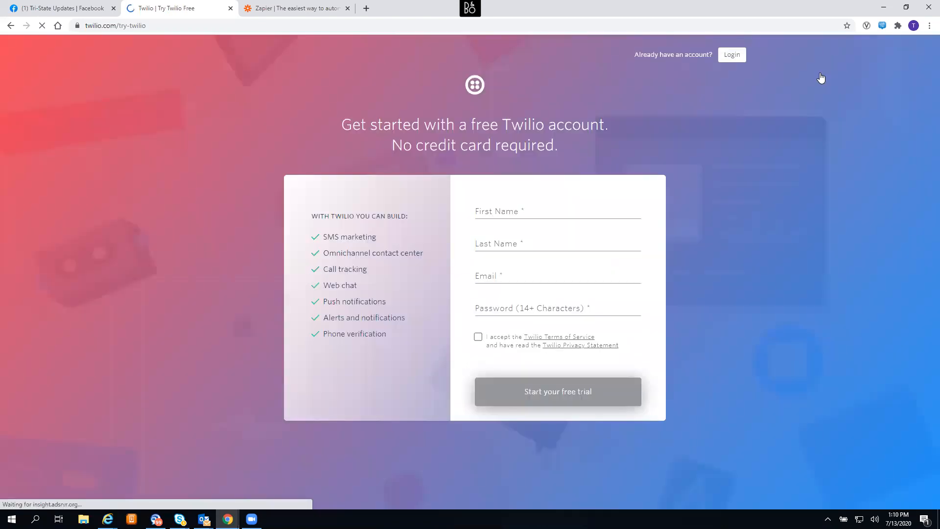
click(501, 214)
key(Tab)
key(Tab)
- Replace the e-mail with the correct address and begin entering the password
key(BackSpace)
key(BackSpace)
key(BackSpace)
key(BackSpace)
key(BackSpace)
key(BackSpace)
key(BackSpace)
key(BackSpace)
key(BackSpace)
key(BackSpace)
key(BackSpace)
key(BackSpace)
key(BackSpace)
key(BackSpace)
key(BackSpace)
key(BackSpace)
key(BackSpace)
key(BackSpace)
key(BackSpace)
key(BackSpace)
key(BackSpace)
key(Tab)
text(******)
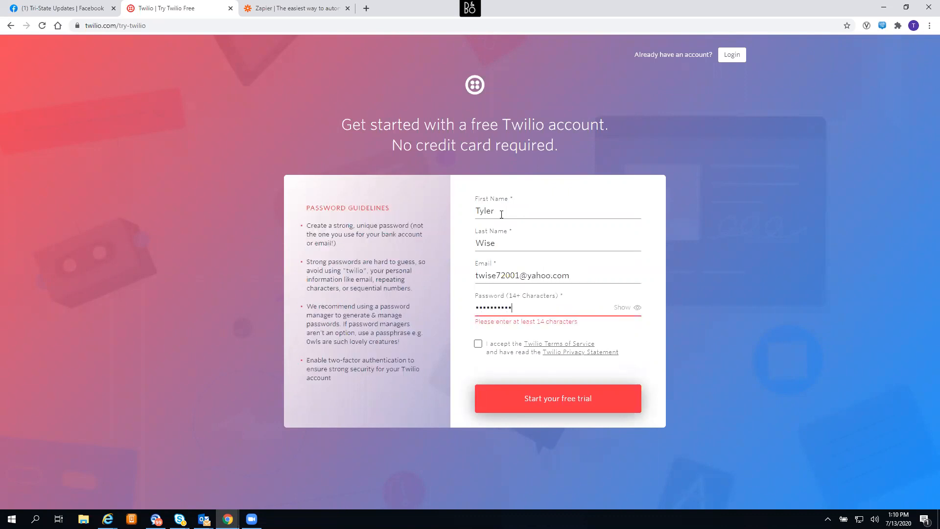
- Accept the terms, lengthen the password to at least 14 characters, and start the free trial
click(478, 343)
click(551, 402)
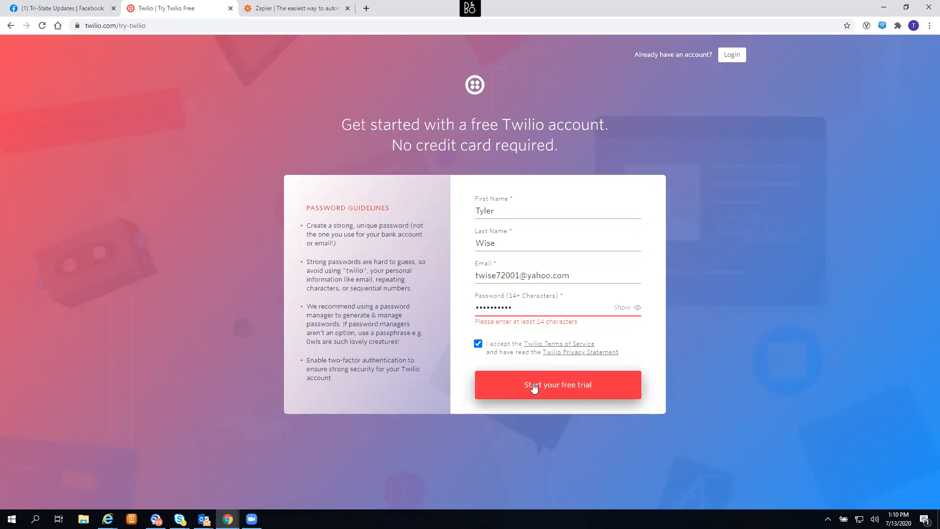
drag(525, 303, 407, 306)
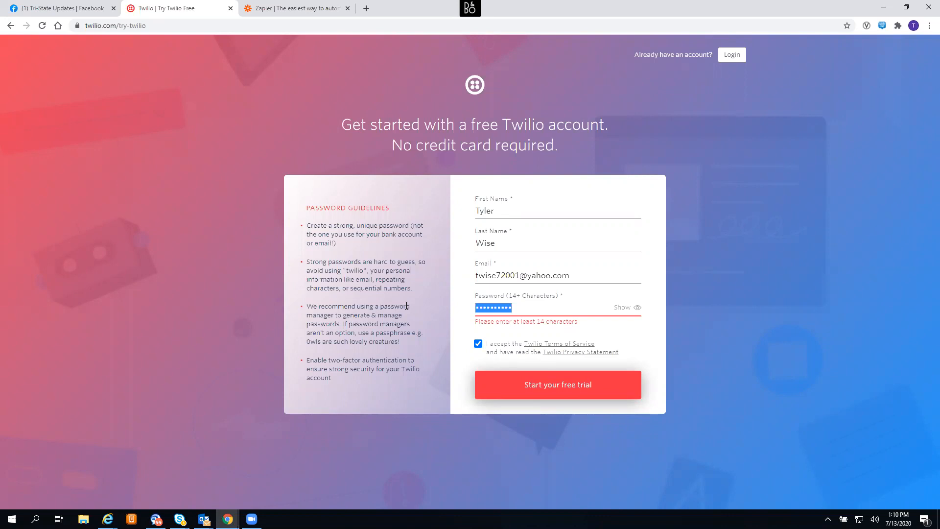
click(518, 309)
text(••••)
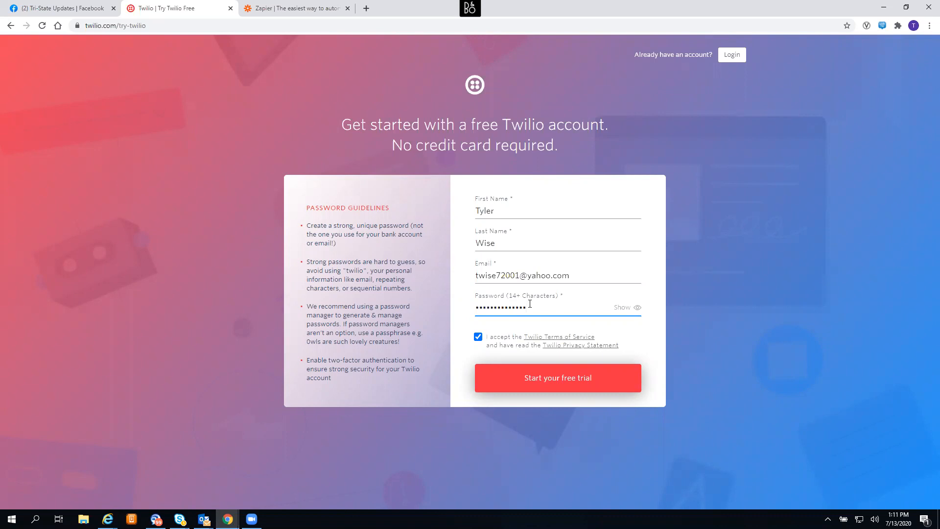
key(BackSpace)
key(BackSpace)
key(BackSpace)
key(BackSpace)
text(•••)
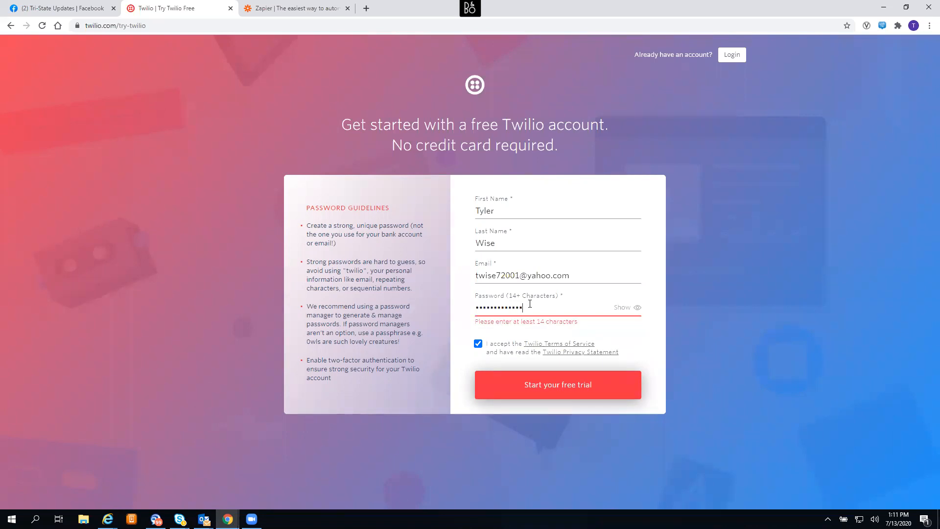
text(•)
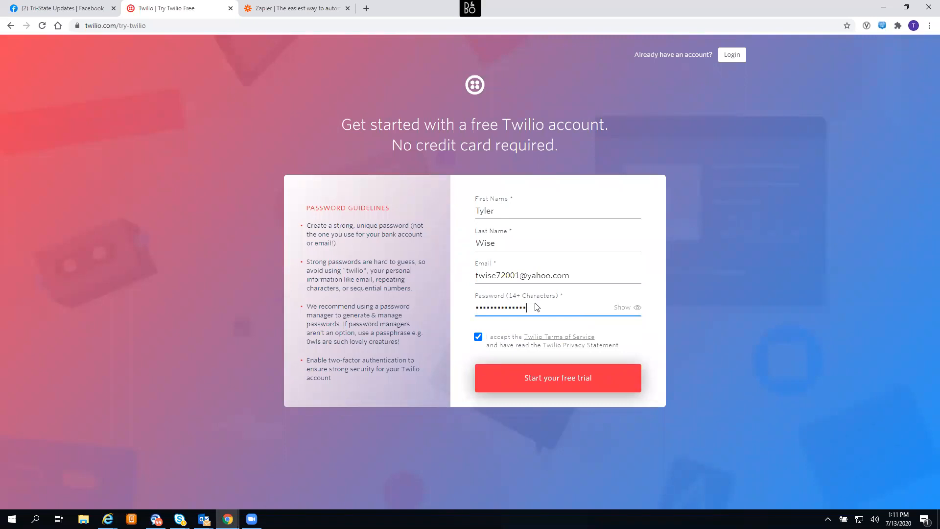
click(530, 373)
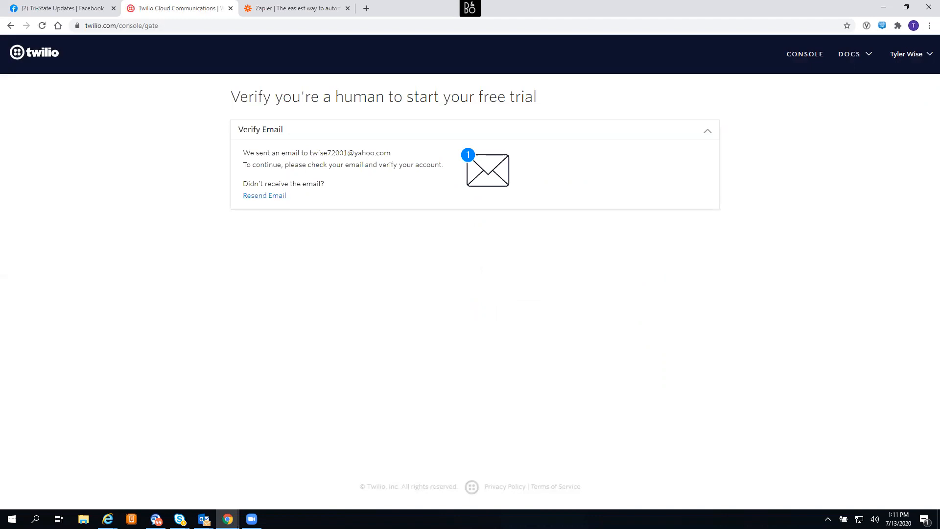
mouse_move(228, 519)
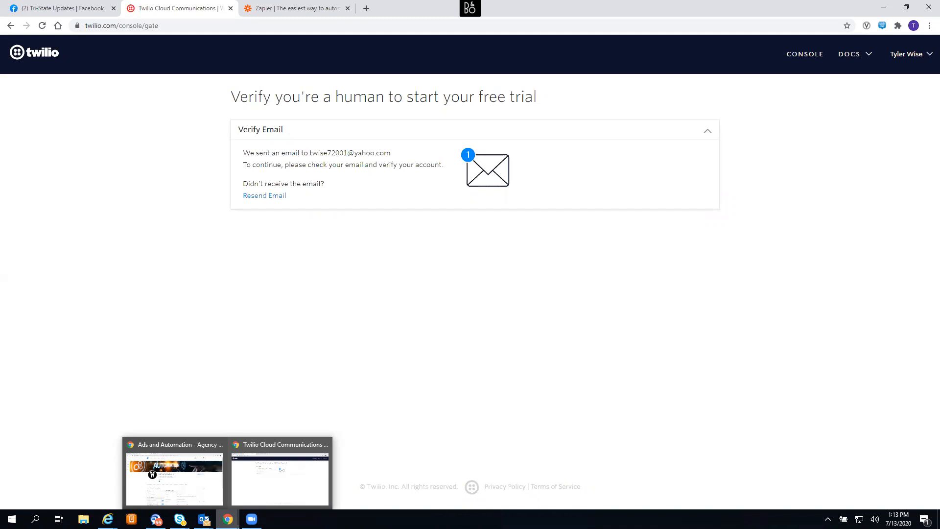
- Enter and correct the phone number, then verify it with the SMS code
click(43, 27)
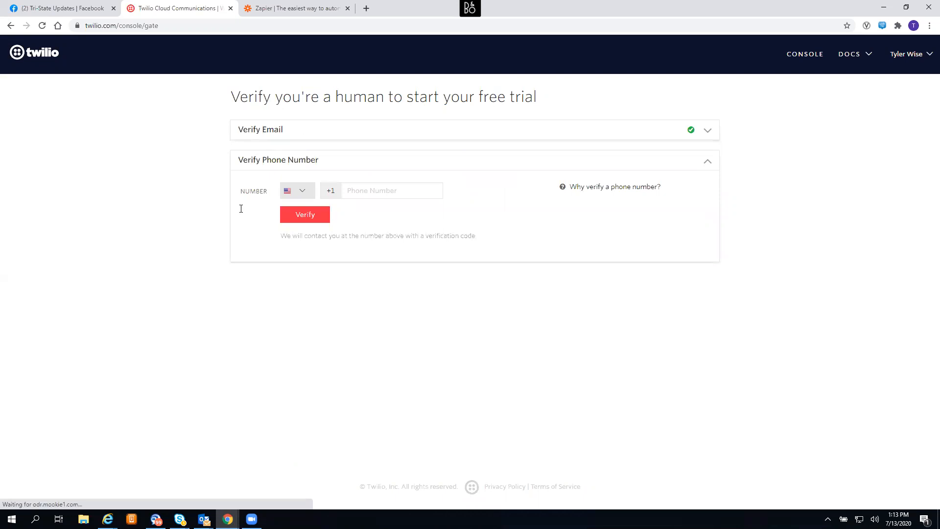
click(370, 190)
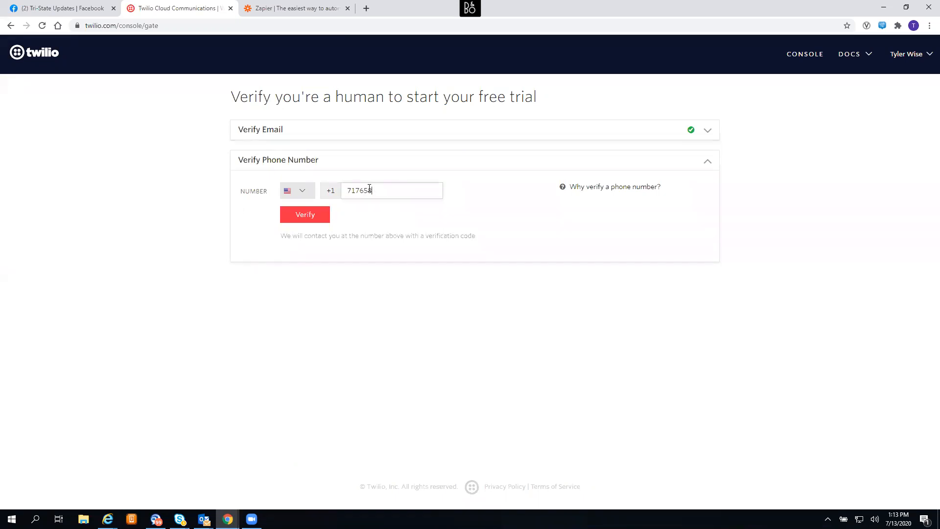
click(375, 190)
text(8)
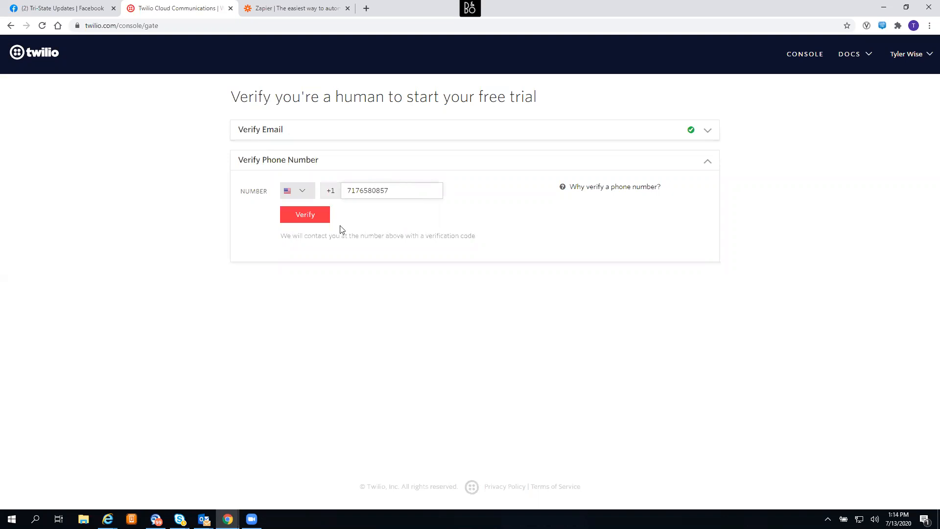
click(309, 218)
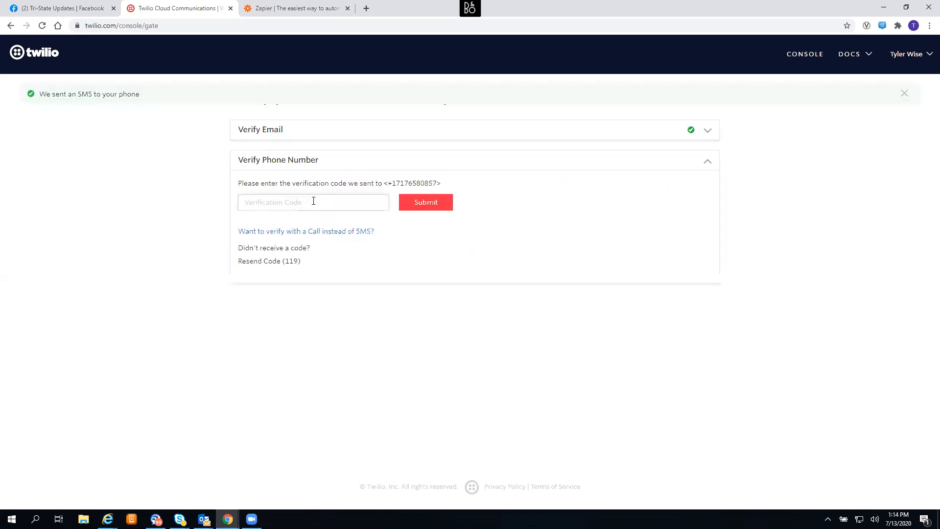
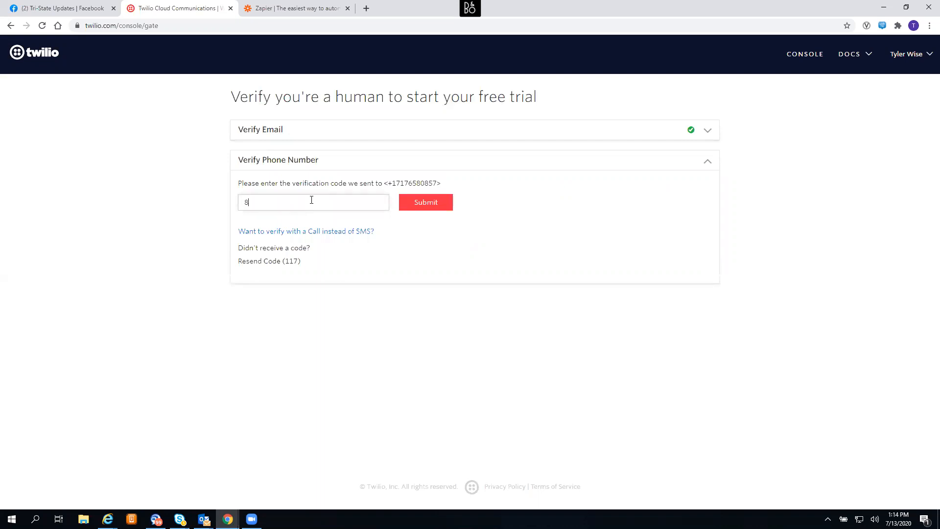
click(447, 206)
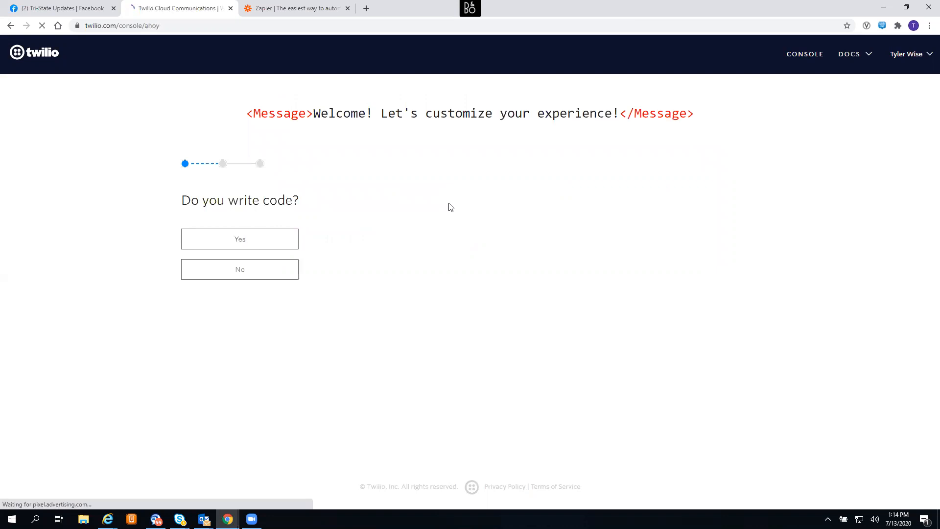
- Answer No to writing code and choose a purpose for using Twilio
click(227, 270)
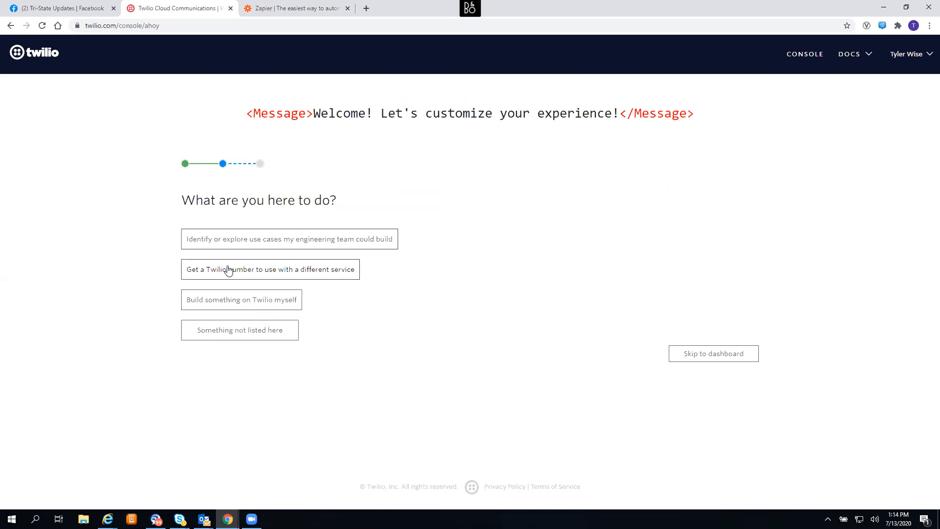
click(251, 331)
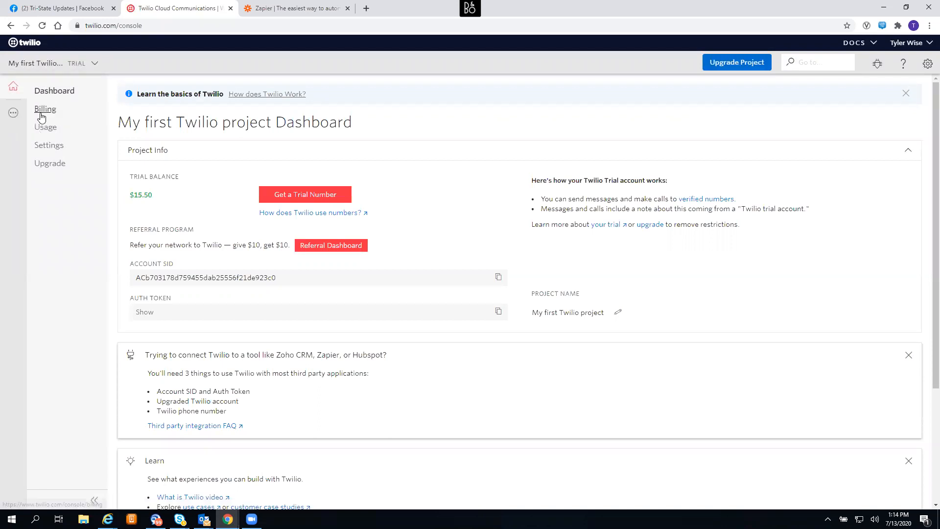
- Go to Billing and start upgrading the trial account
click(41, 118)
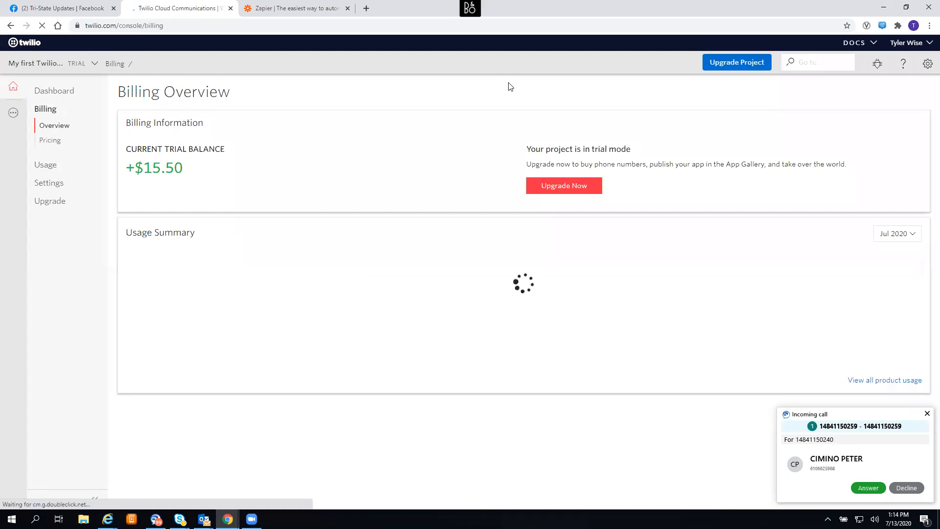
click(567, 188)
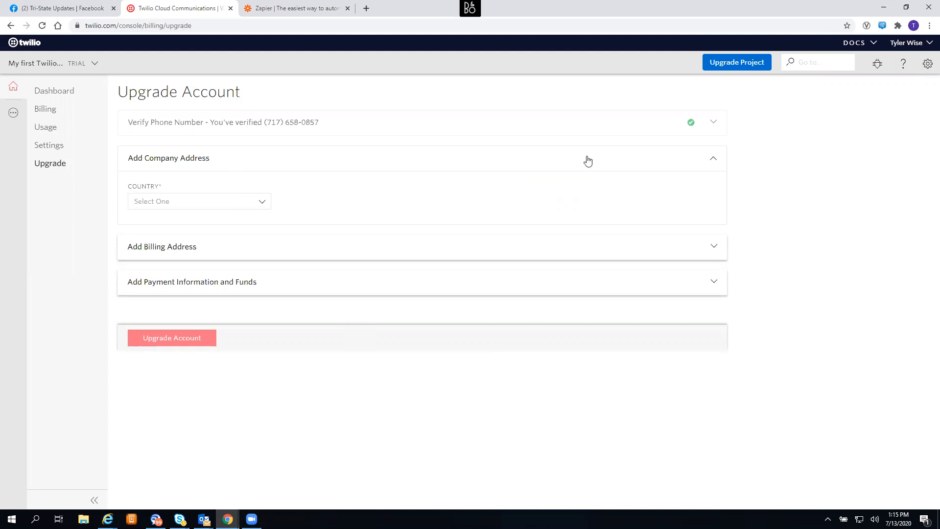
- Choose United States and enter the company name and street address
click(261, 205)
click(230, 216)
click(224, 235)
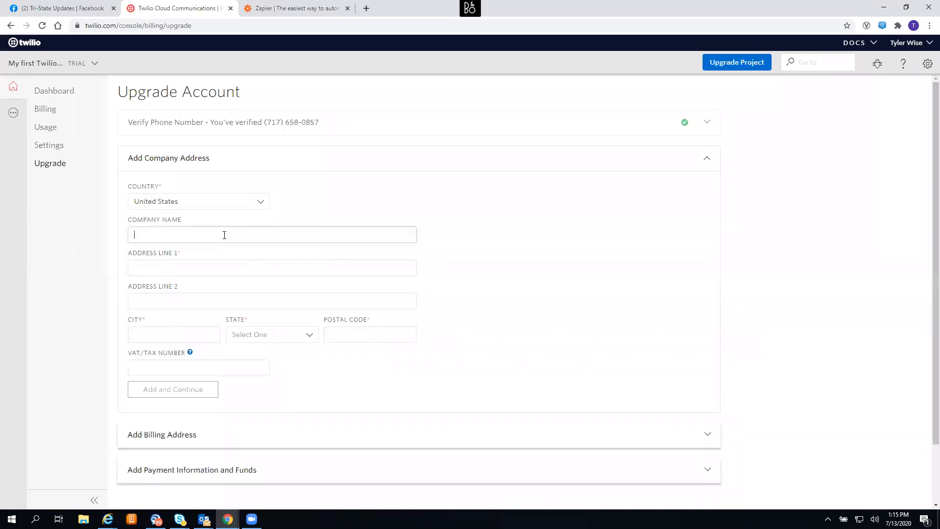
key(Tab)
- Fill in the city, state and postal code, then save the company address
key(Tab)
text(Cha)
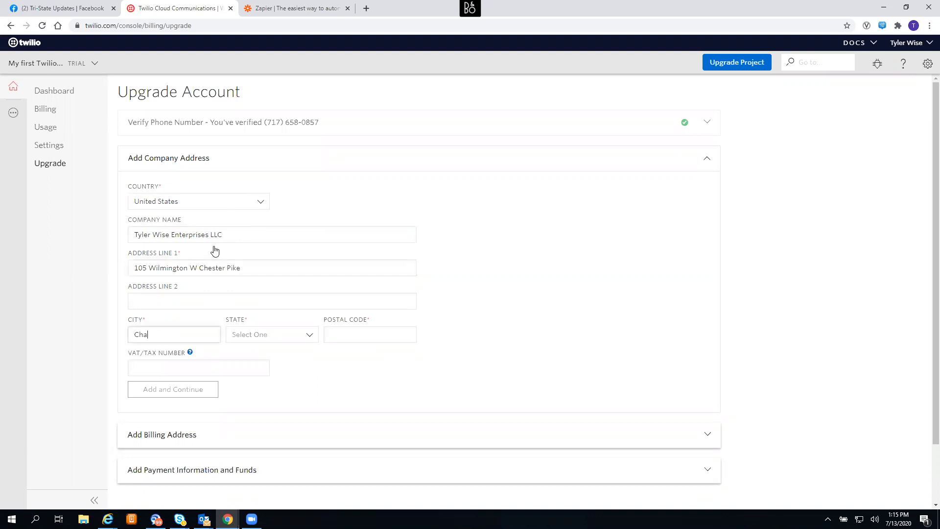
text(dds Ford)
key(Tab)
text(Pa)
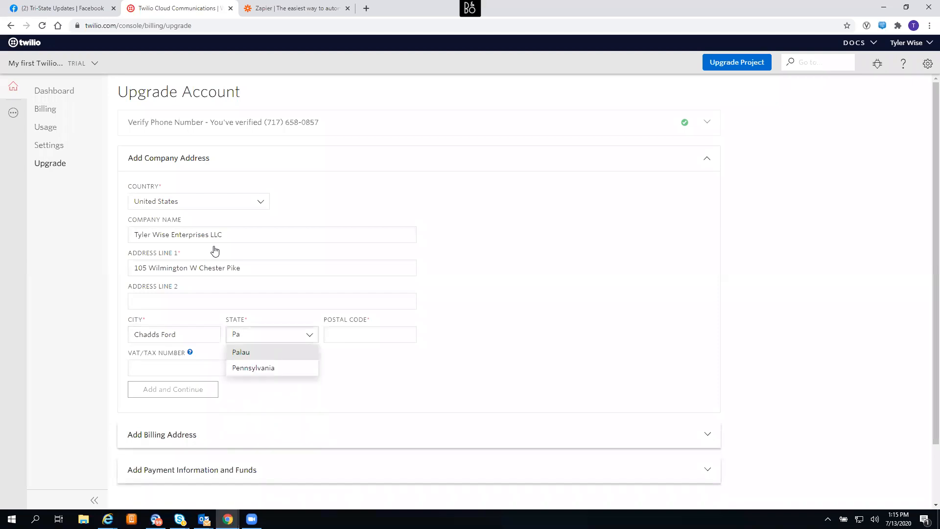
key(Down)
key(Tab)
text(1)
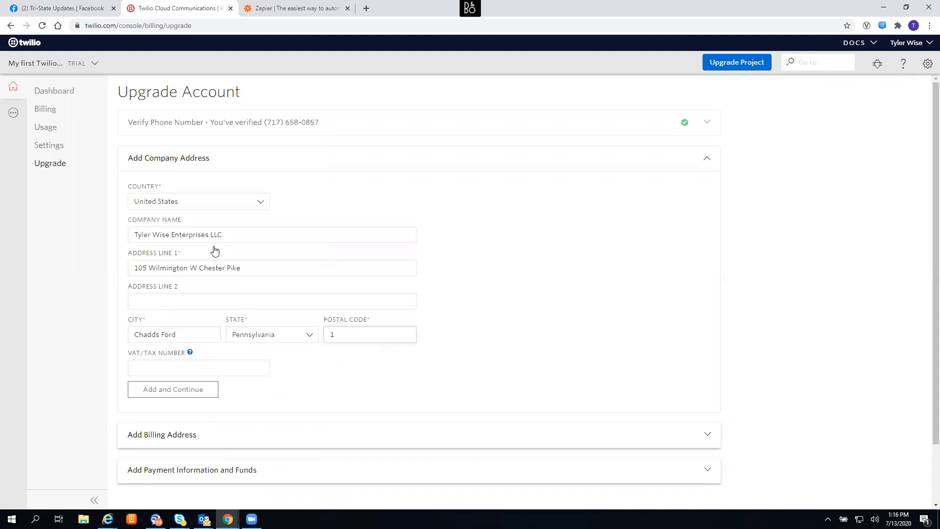
text(9317)
scroll(180, 294, down, 1)
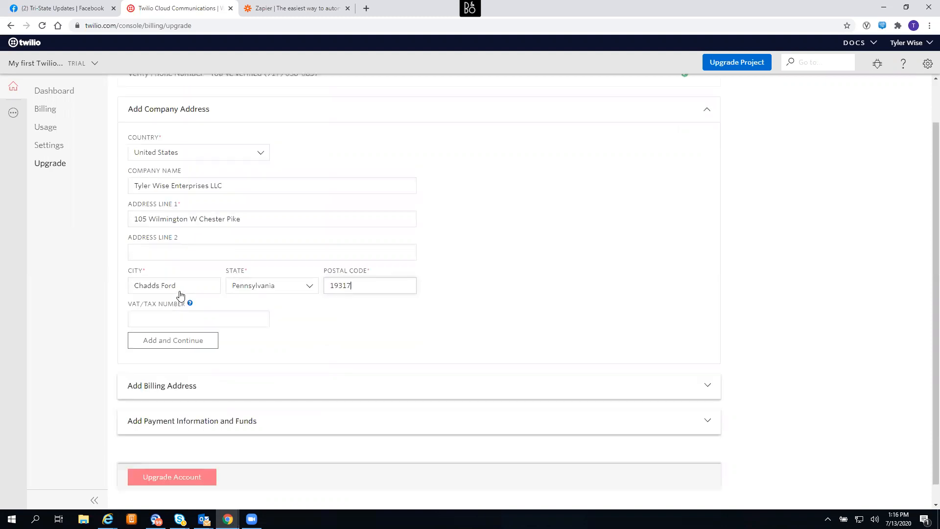
click(166, 346)
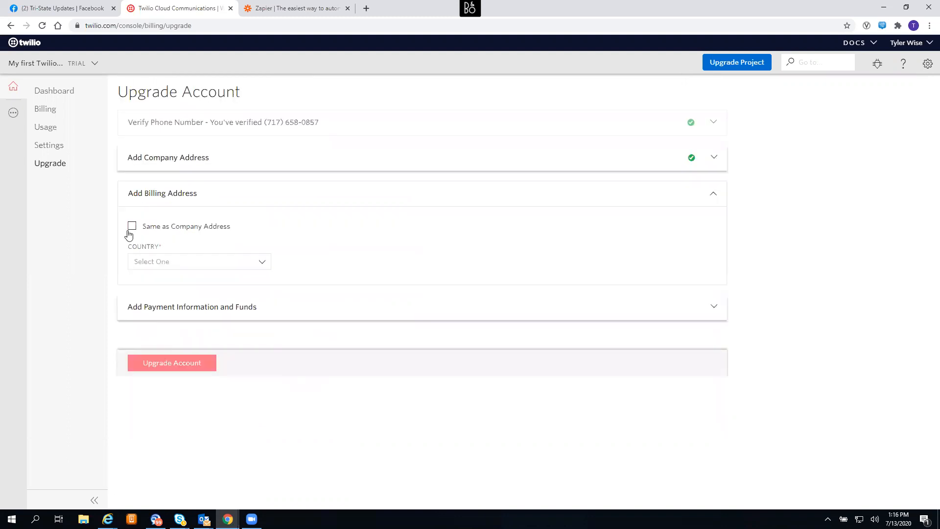
- Reuse the company address for billing and enter the card number, expiry, CVV and cardholder name
click(132, 228)
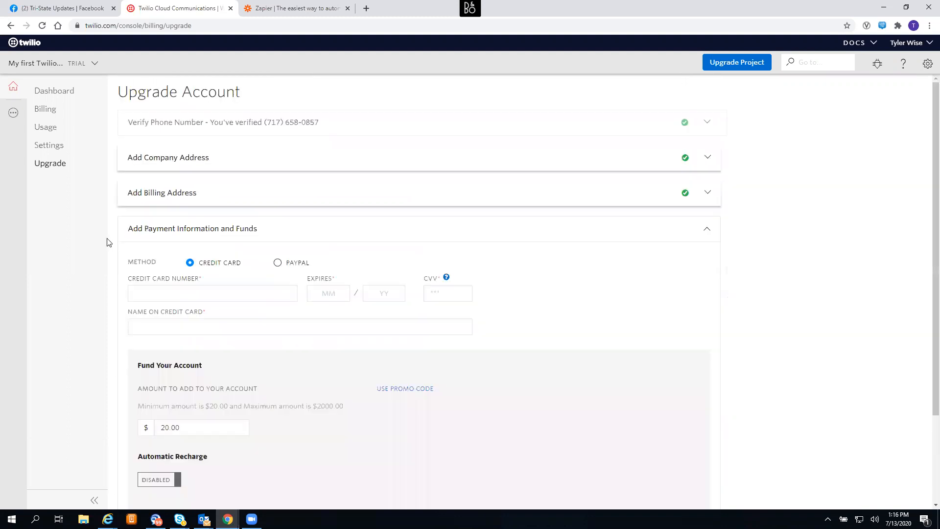
click(195, 293)
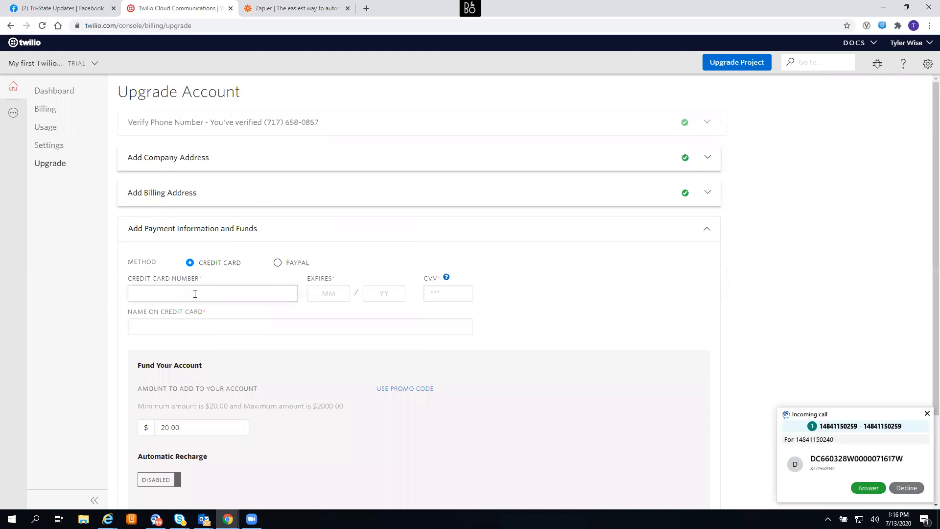
click(333, 293)
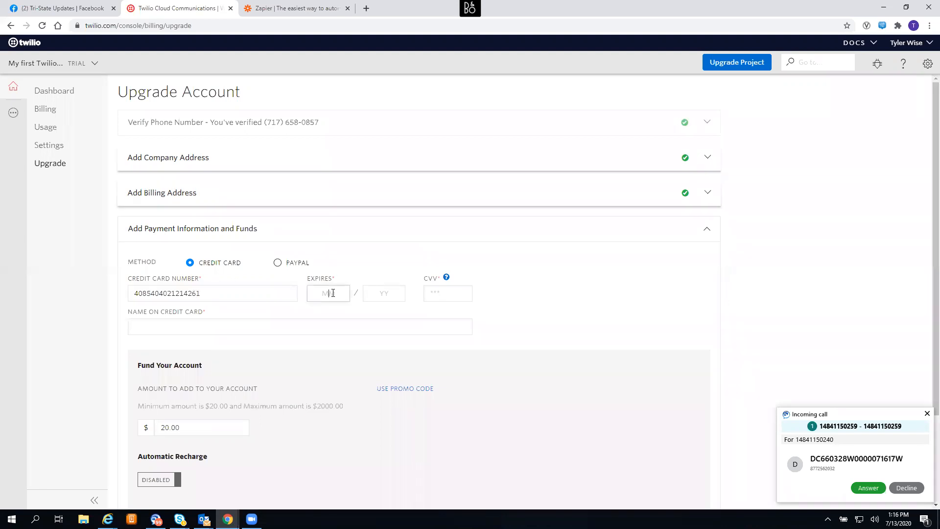
text(07 / )
text(22)
key(Tab)
click(253, 335)
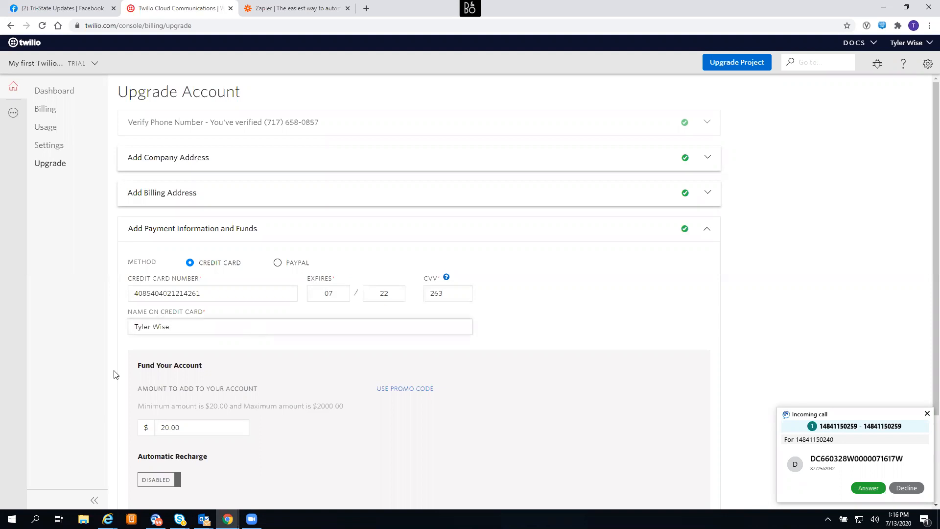
scroll(113, 374, down, 3)
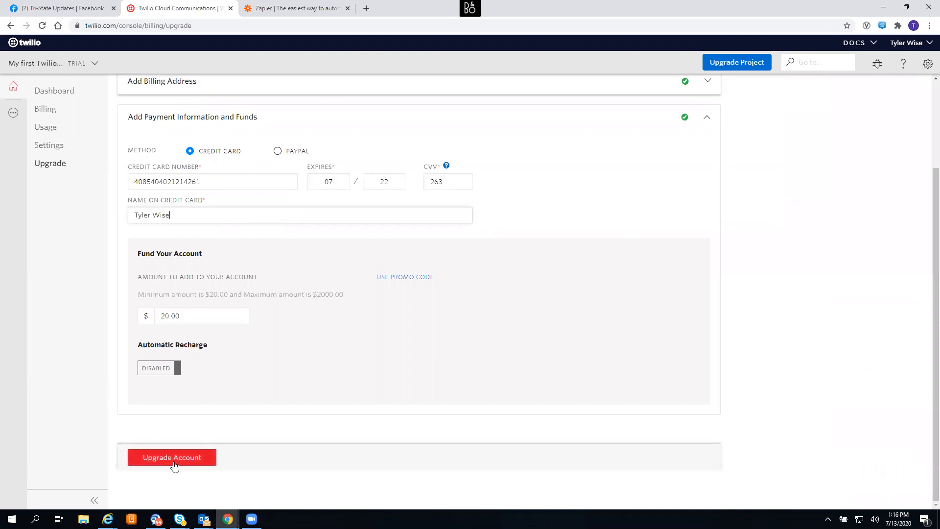
- Turn on automatic recharge and set the low-balance threshold to 10.00
click(170, 369)
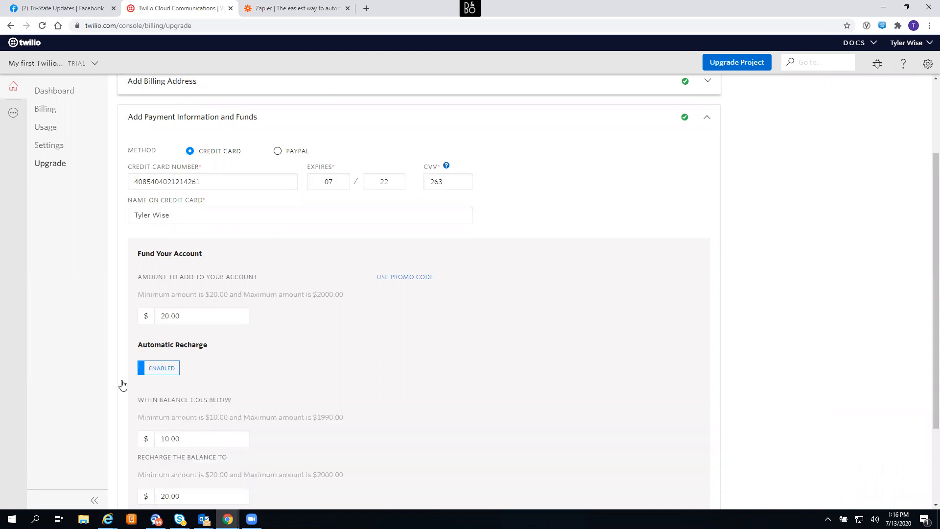
scroll(122, 384, down, 2)
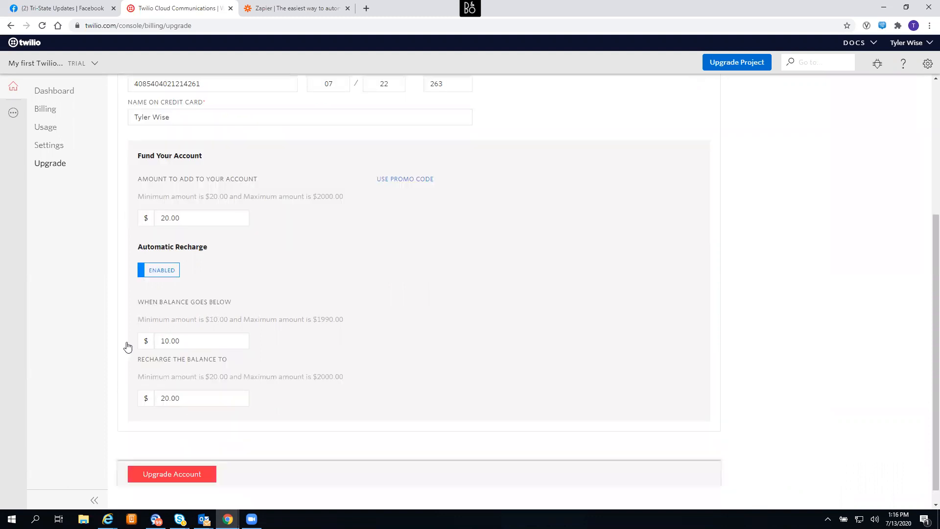
drag(206, 341, 154, 345)
text(20.00)
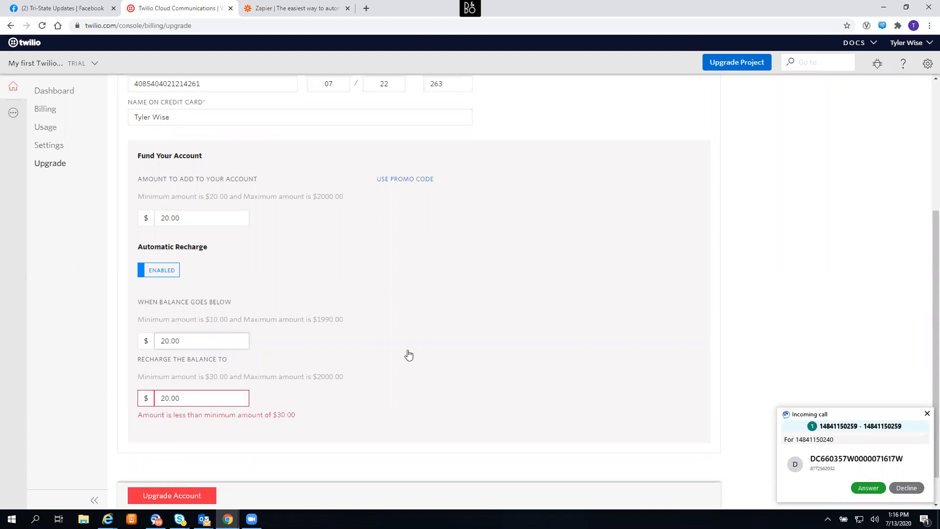
double_click(199, 399)
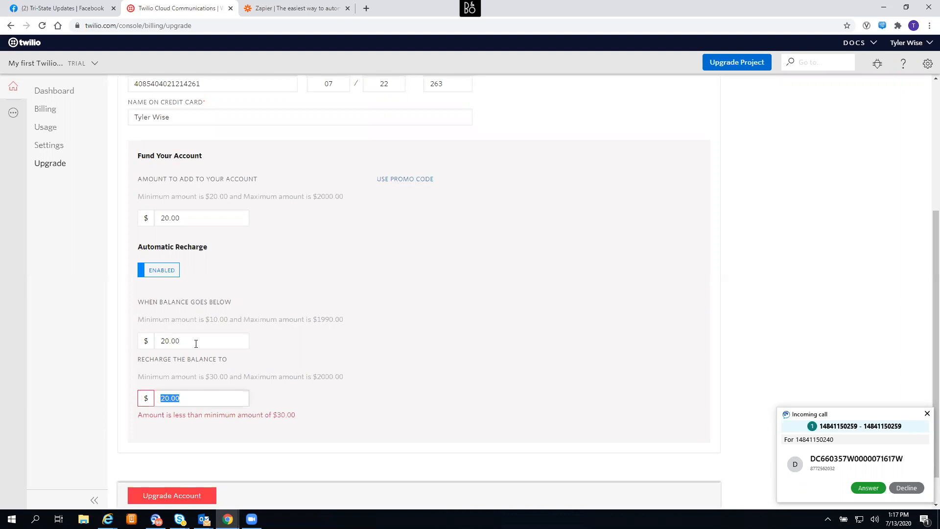
double_click(155, 342)
text(10)
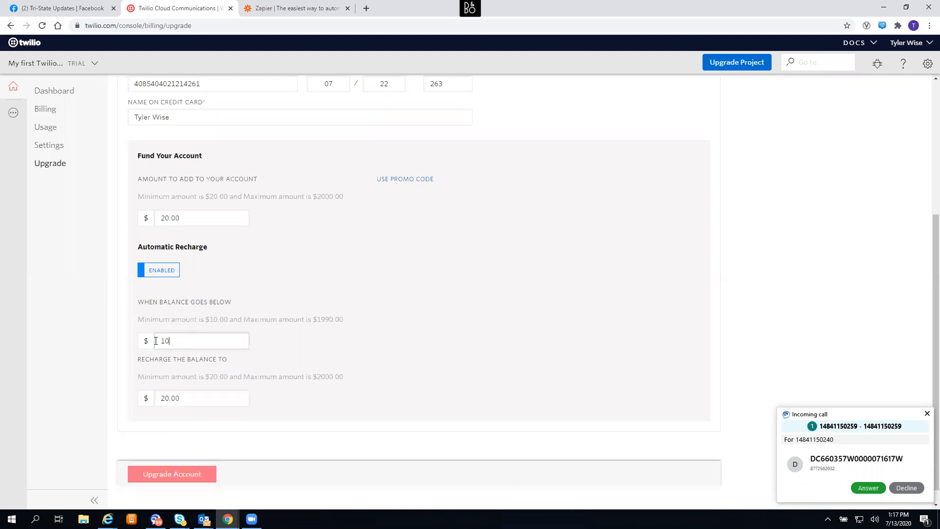
text(.00)
click(349, 333)
- Keep the recharge-to amount at 20.00 and submit the account upgrade
scroll(346, 370, down, 1)
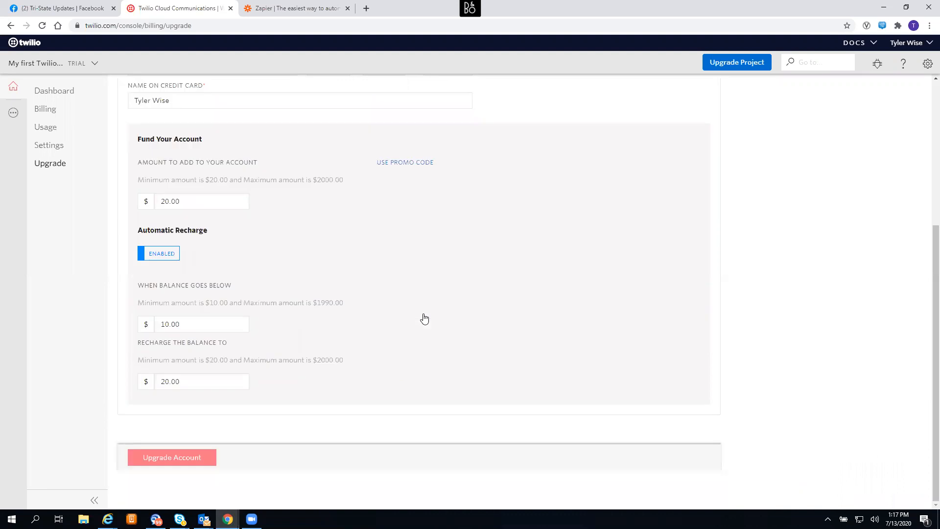
click(227, 382)
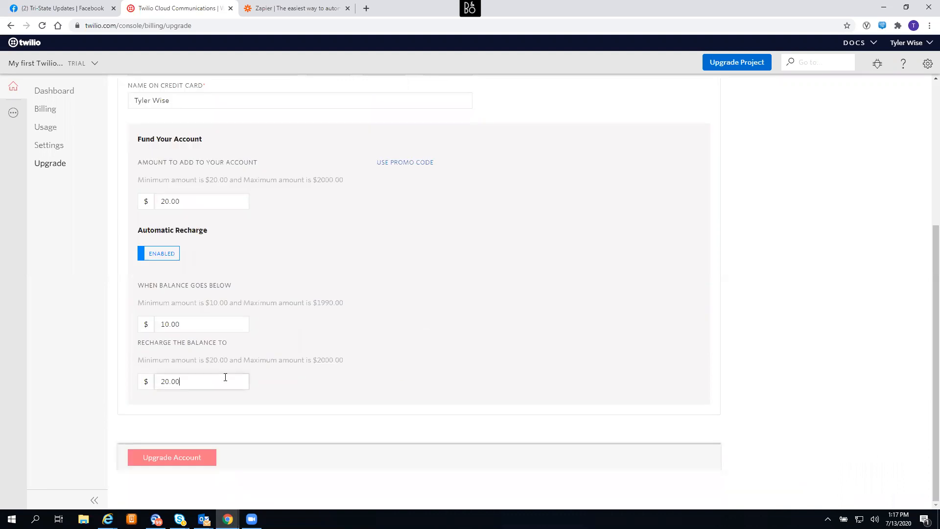
click(436, 297)
click(189, 463)
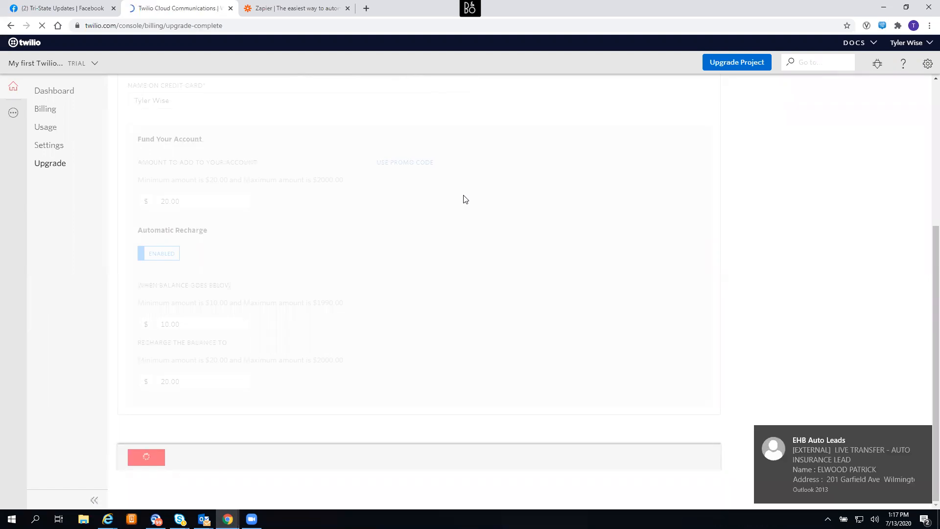
- Dismiss the email notification and incoming-call popups while the upgrade confirmation loads
click(925, 437)
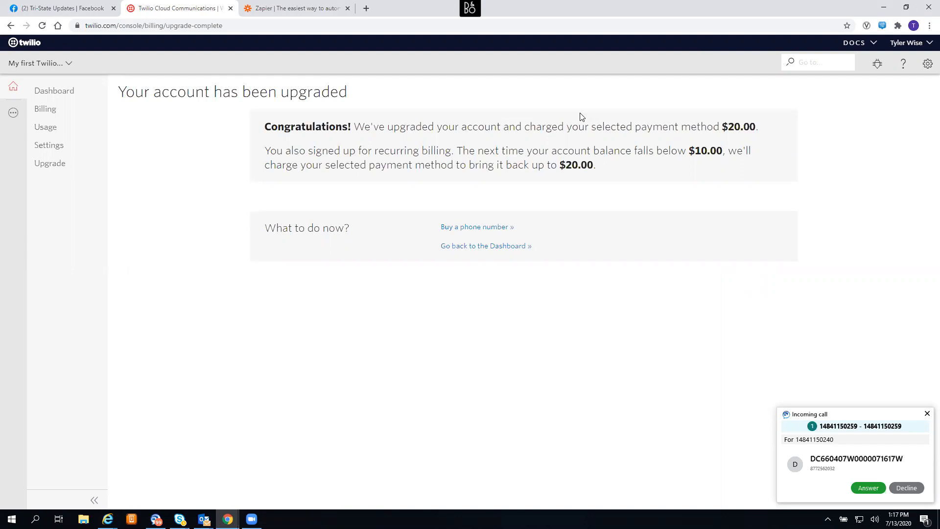
click(927, 416)
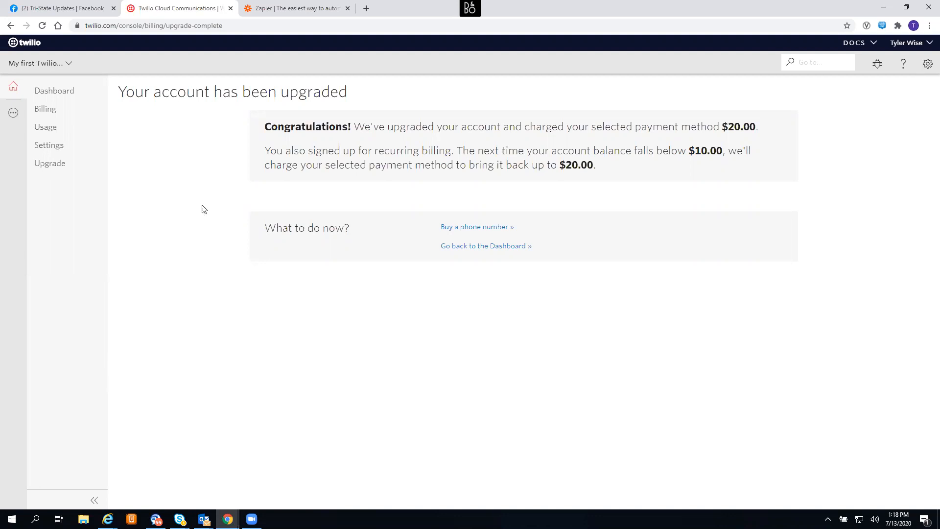
- Go to Phone Numbers > Buy a Number from Twilio's product menu
click(111, 156)
click(14, 113)
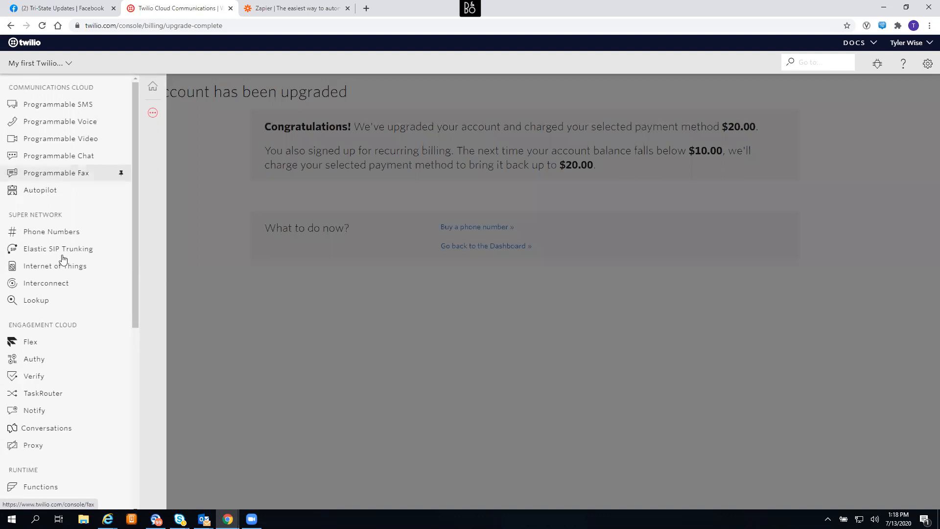
click(63, 230)
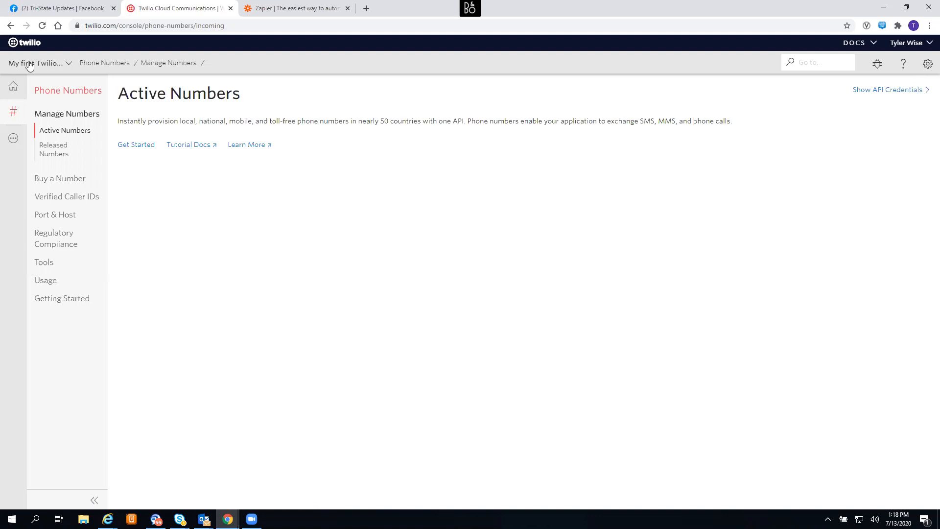
click(59, 179)
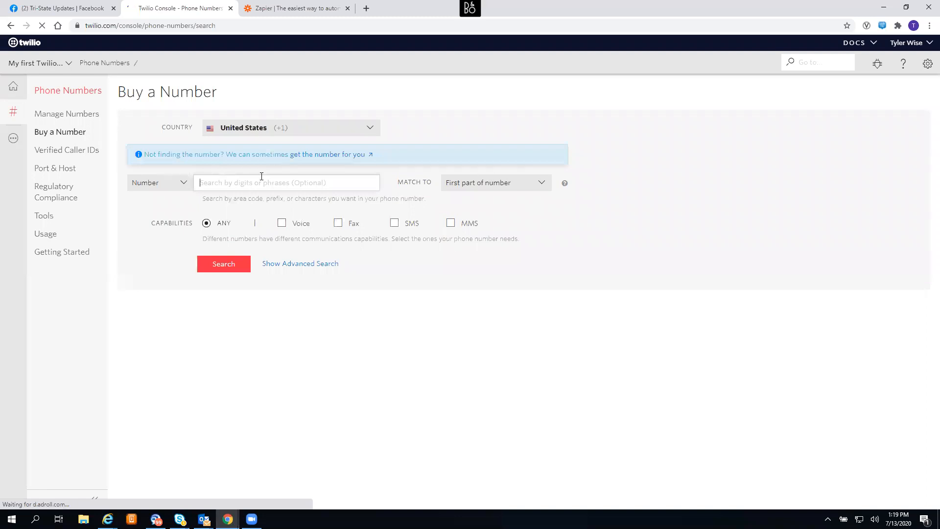
- Search available numbers for 'update', then for 8732831
text(update\)
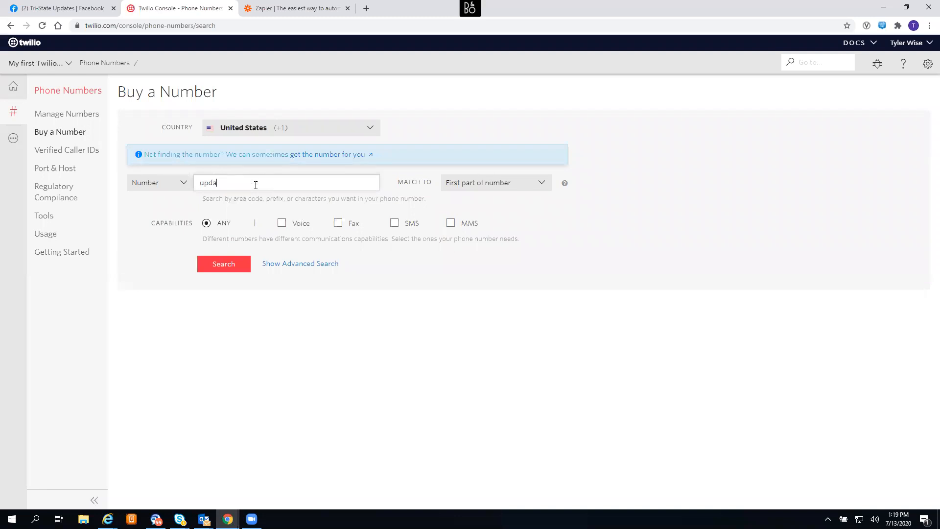
key(Return)
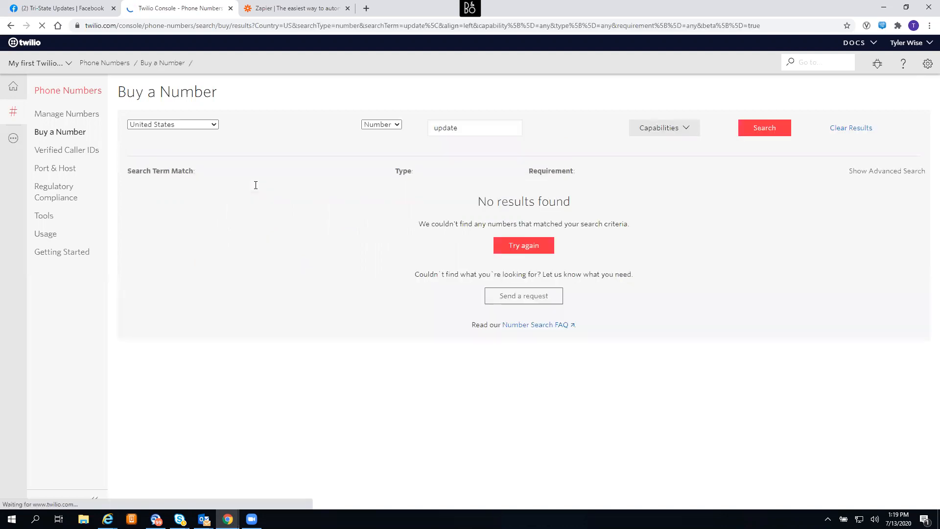
click(460, 129)
key(BackSpace)
key(BackSpace)
key(BackSpace)
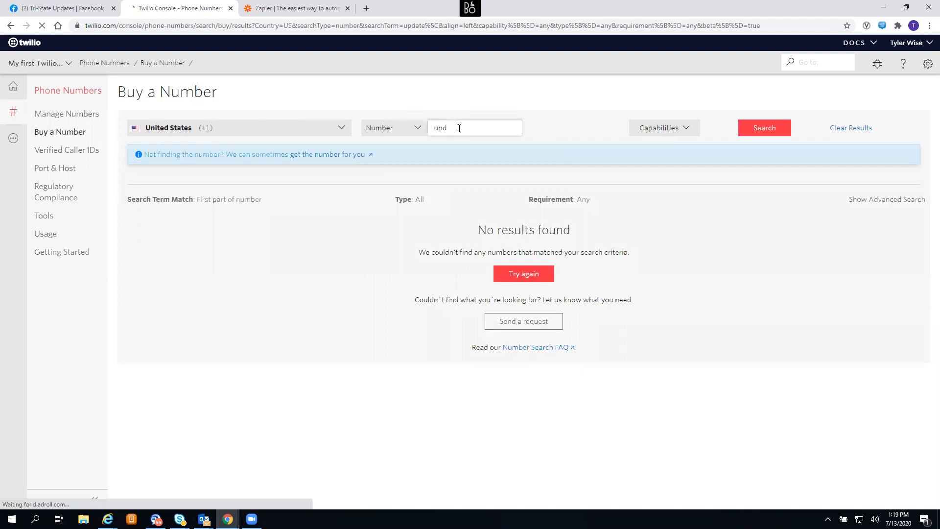
key(BackSpace)
key(BackSpace)
key(BackSpace)
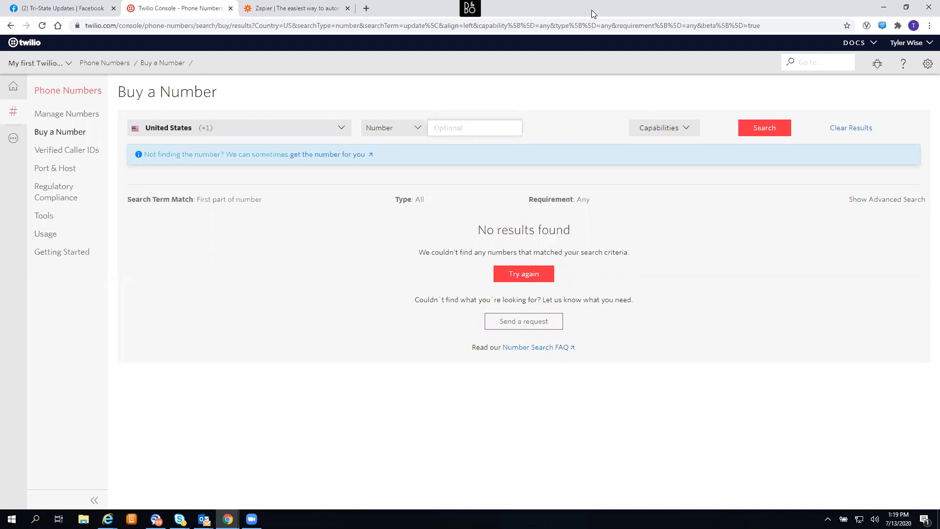
text(8732831)
key(Return)
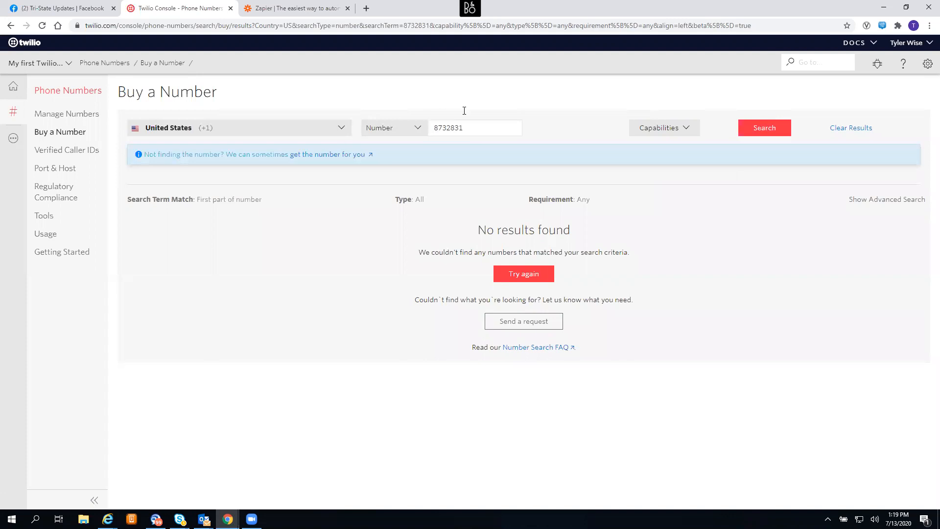
- Retry the search as 873-2831, then clear it and check the Number/Location option
click(446, 128)
text(-)
key(Return)
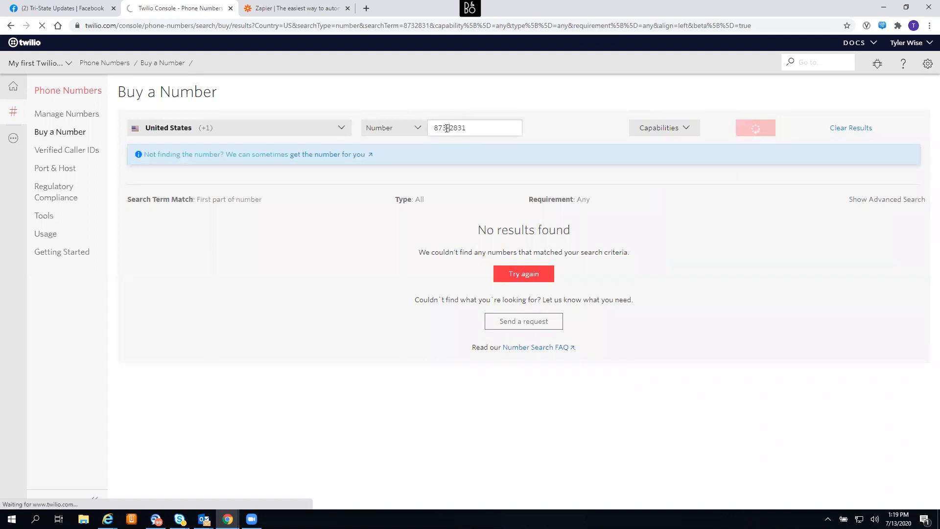
double_click(492, 132)
key(BackSpace)
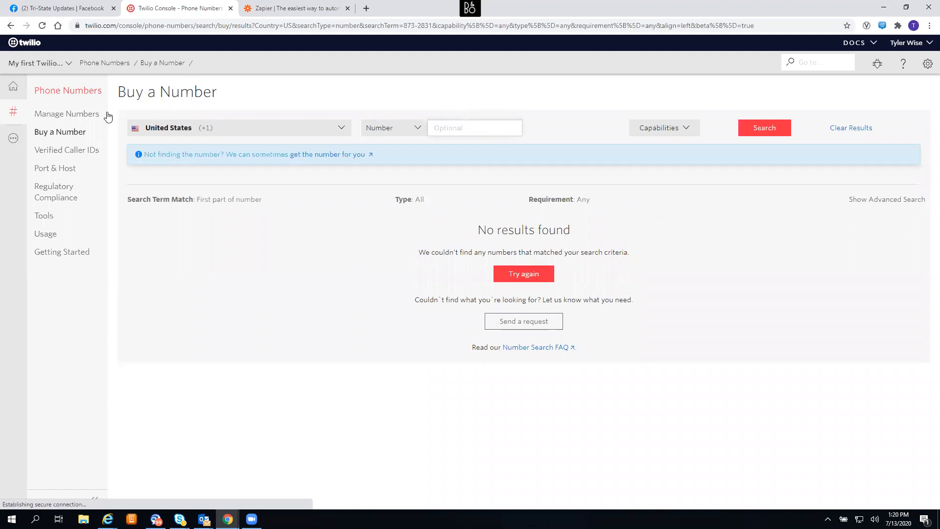
click(419, 125)
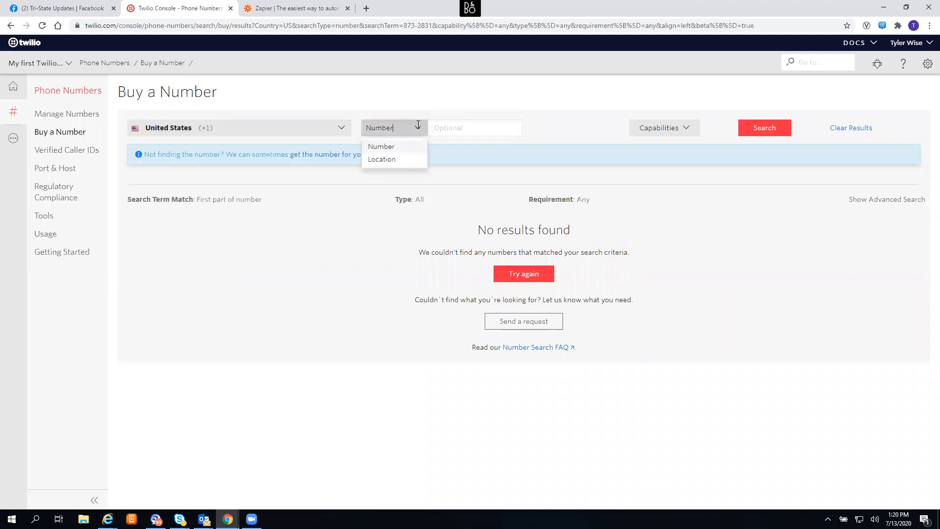
click(469, 127)
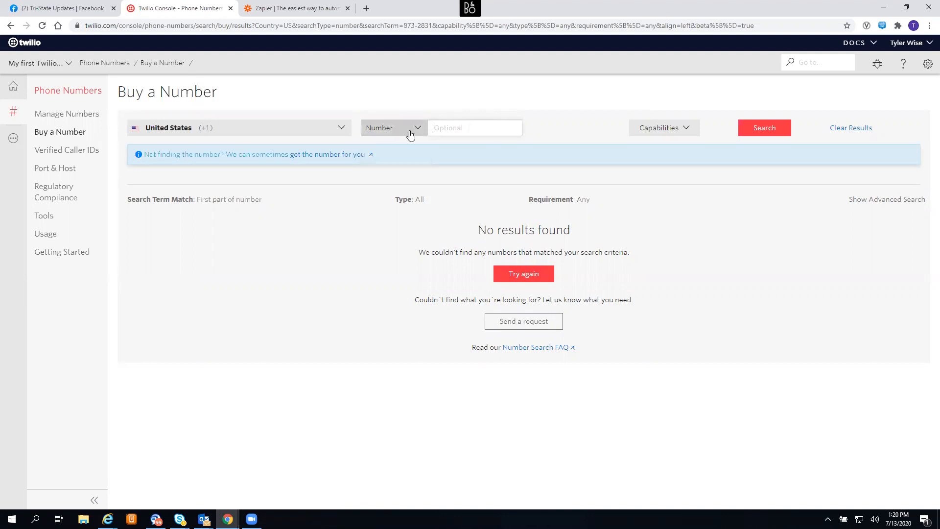
- Search for 888 numbers, listing two toll-free numbers at $2.00 per month
text(888)
key(Return)
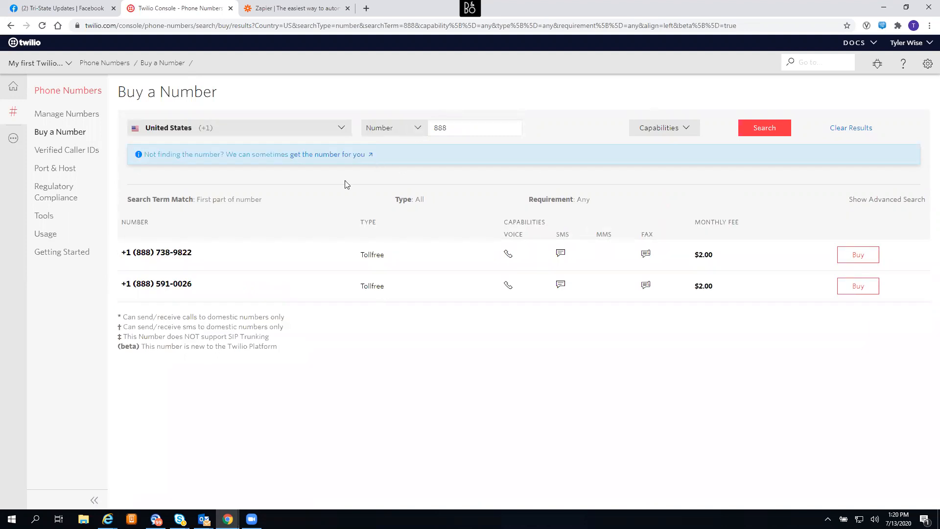
click(448, 128)
key(BackSpace)
key(BackSpace)
key(BackSpace)
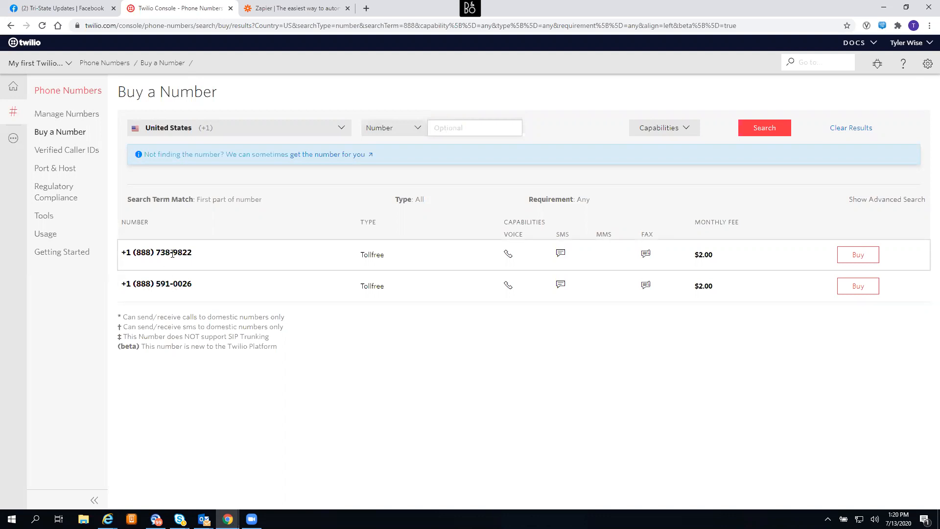
- Buy the first 888 toll-free number, then switch over to the Zapier website
click(857, 255)
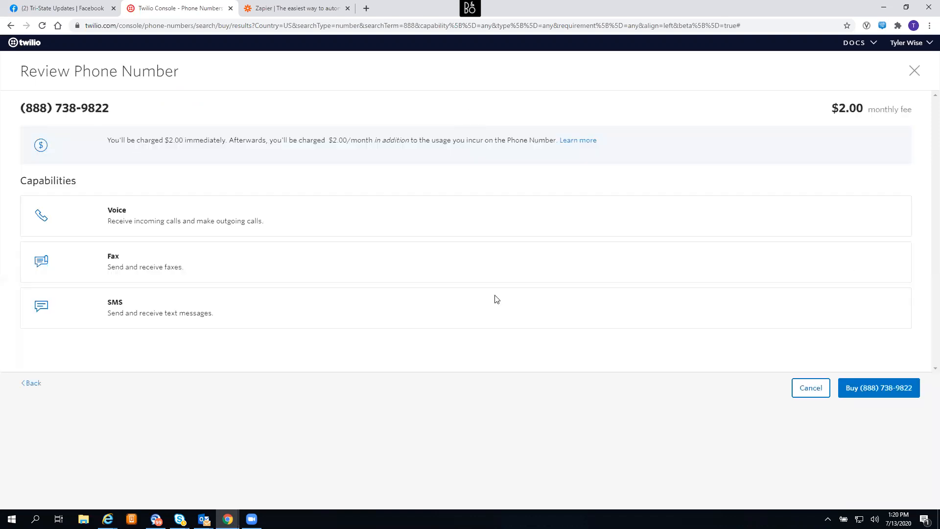
click(866, 395)
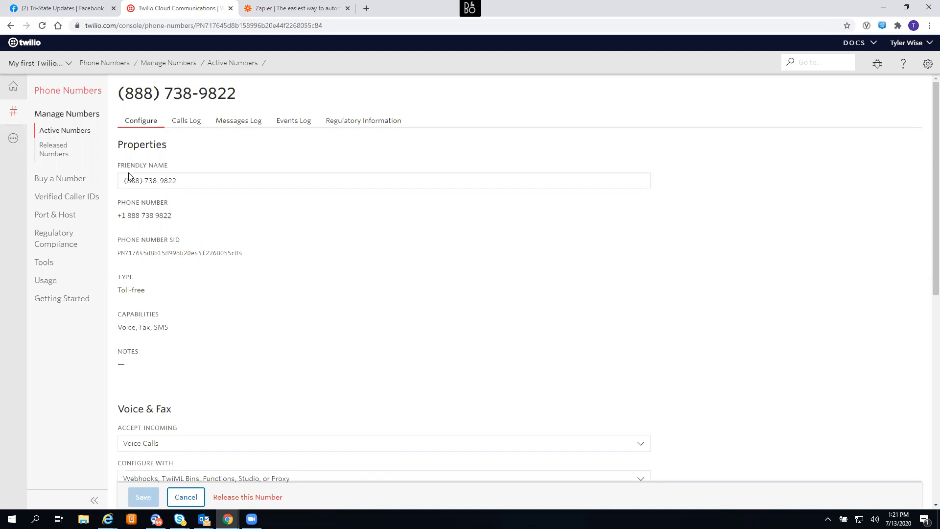
click(45, 13)
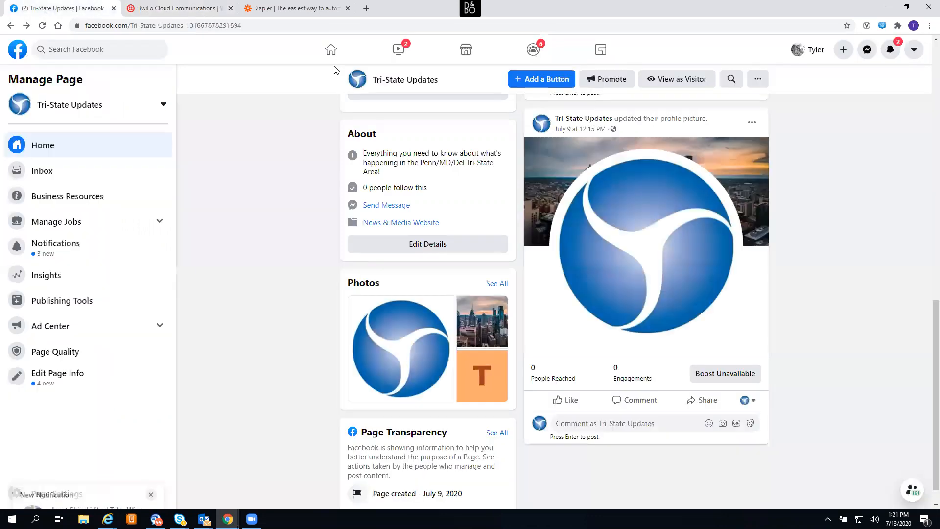
click(325, 9)
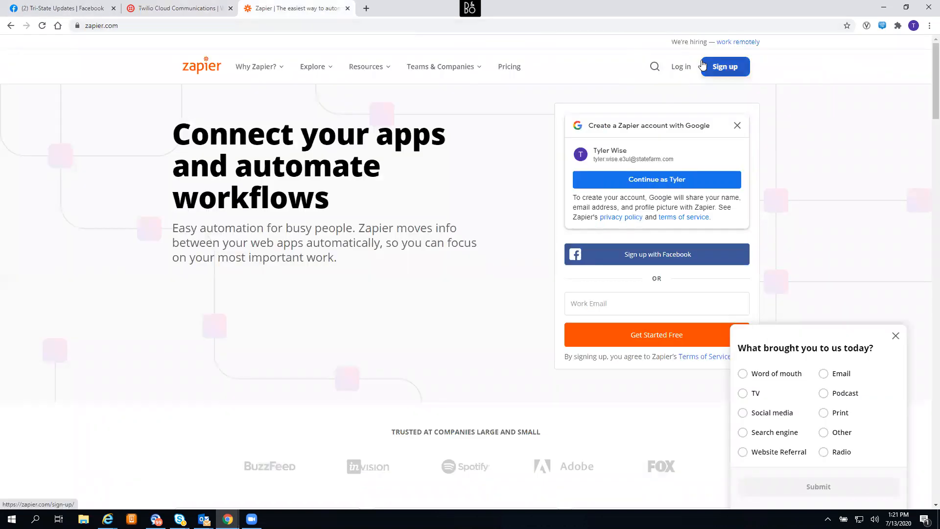
- Open Zapier sign-up and fill in the work e-mail, first name and last name
click(727, 73)
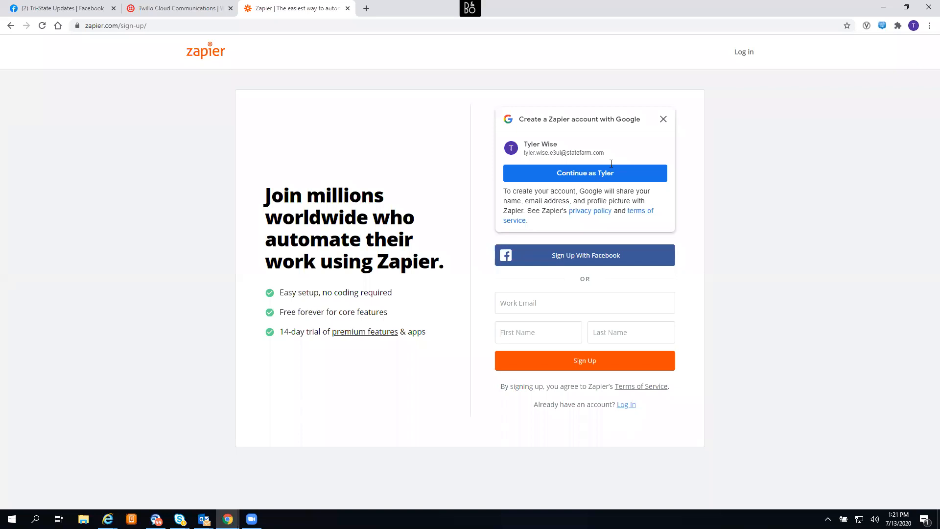
click(572, 305)
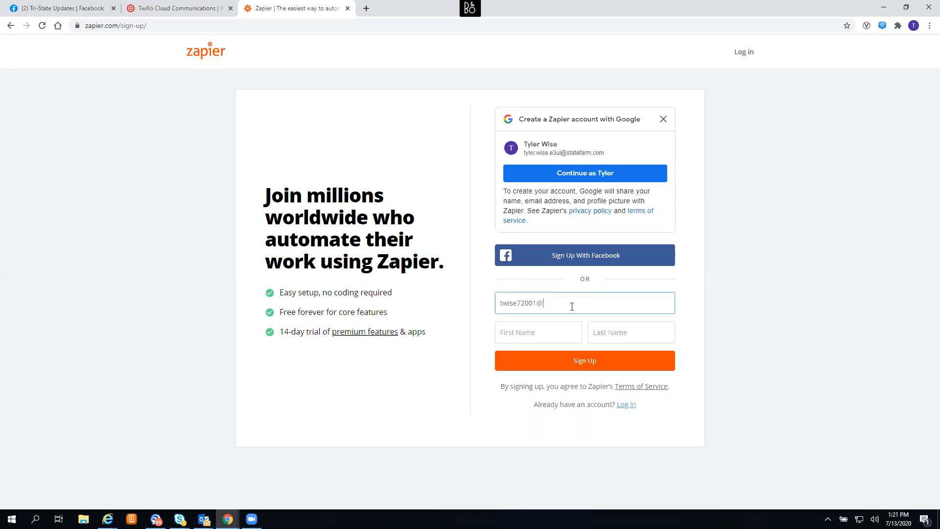
key(Tab)
key(Tab)
text(Wise)
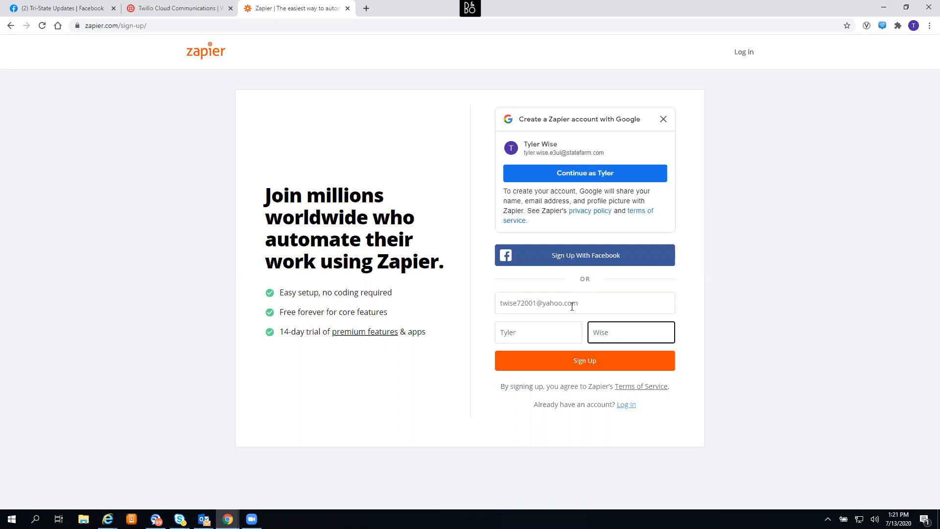
- Create the account with a password, dismiss the Google prompt and open the upgrade plans
click(568, 365)
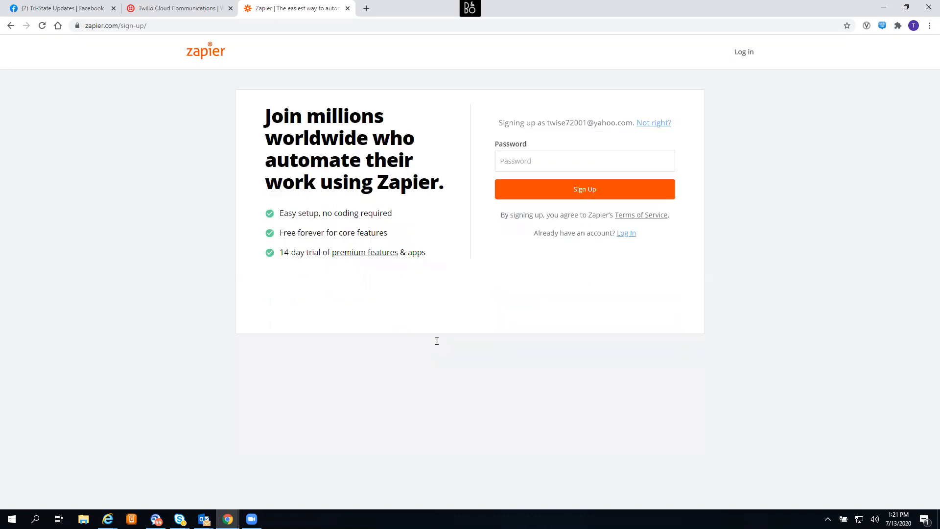
click(533, 158)
text(••••••••••)
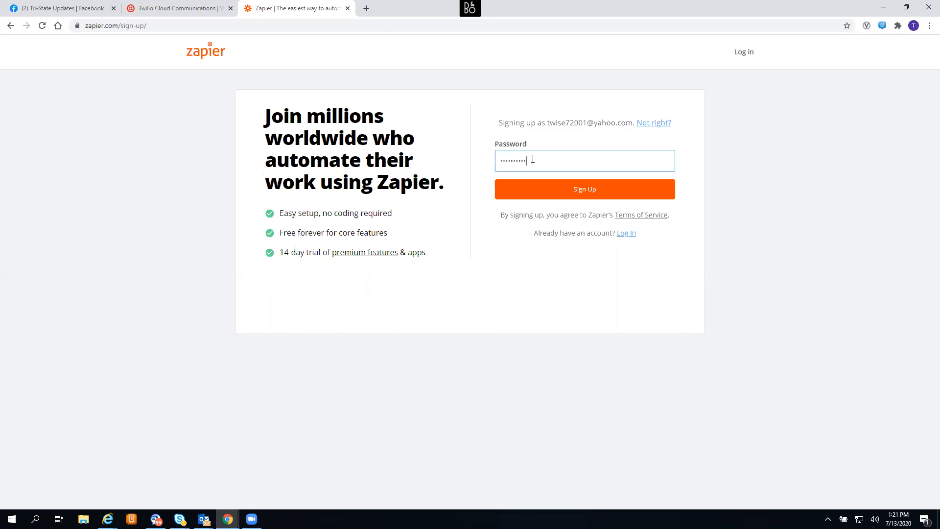
click(573, 190)
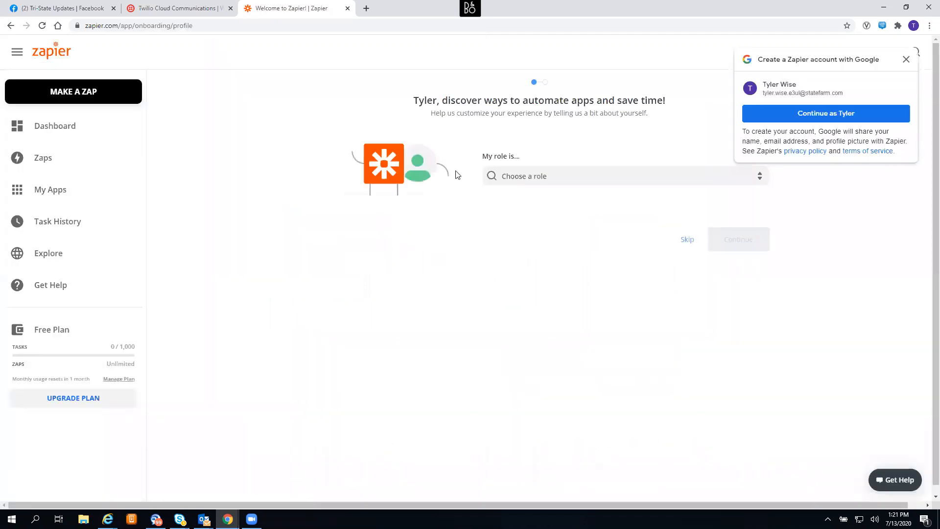
click(907, 59)
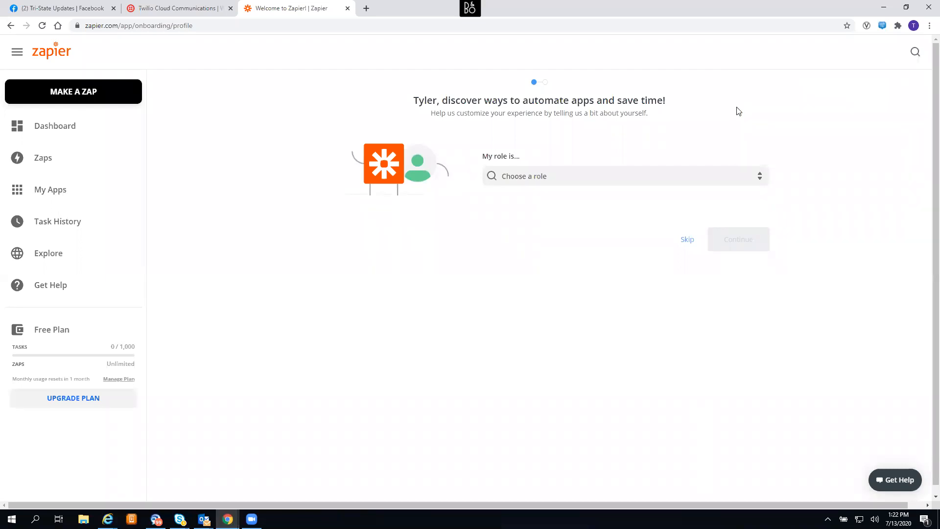
click(61, 401)
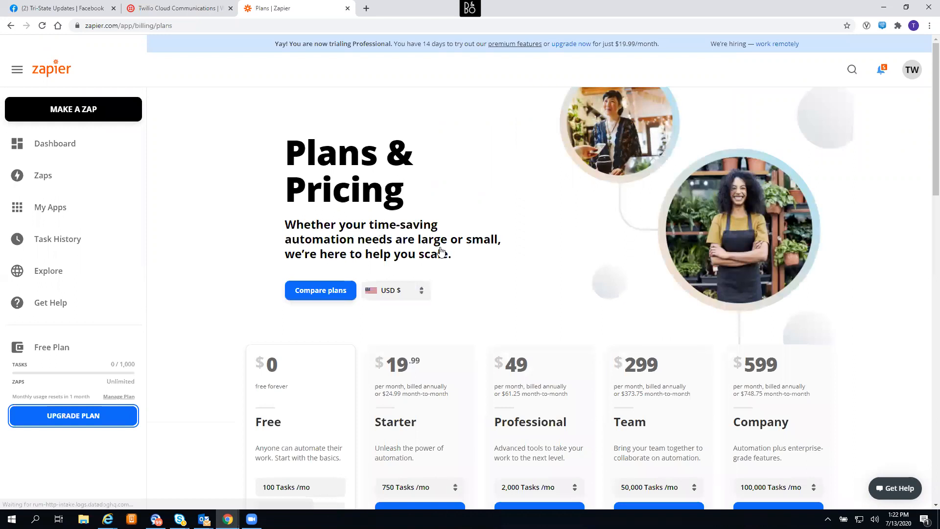
- Choose the Starter (750 Tasks) plan with monthly billing at $24.99 today
scroll(442, 251, down, 5)
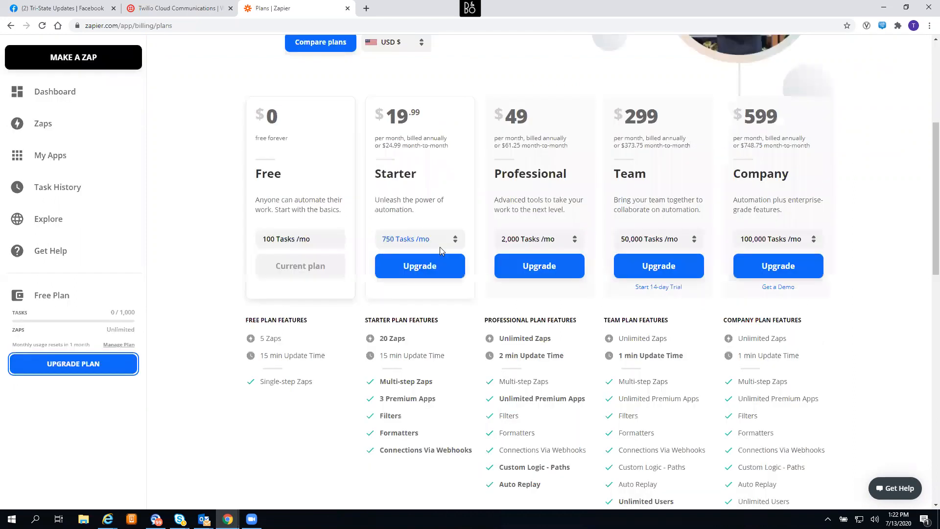
click(422, 275)
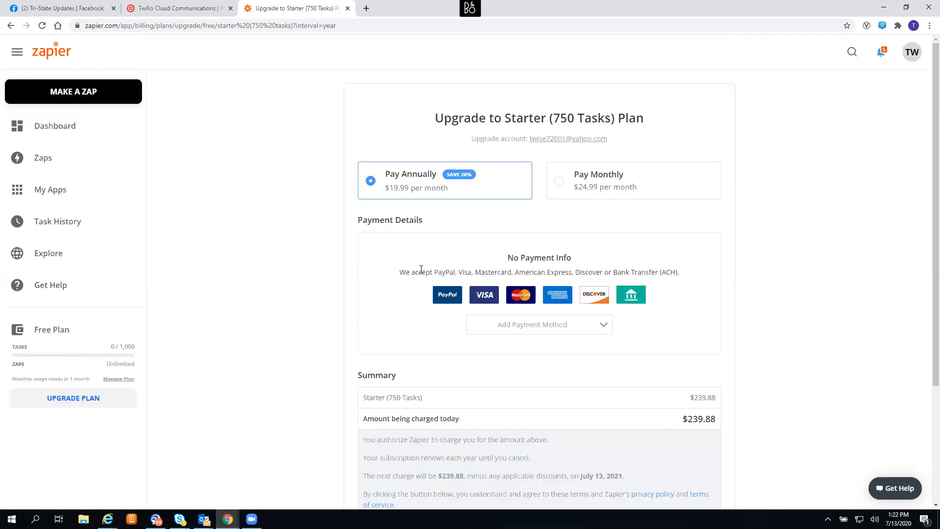
click(585, 191)
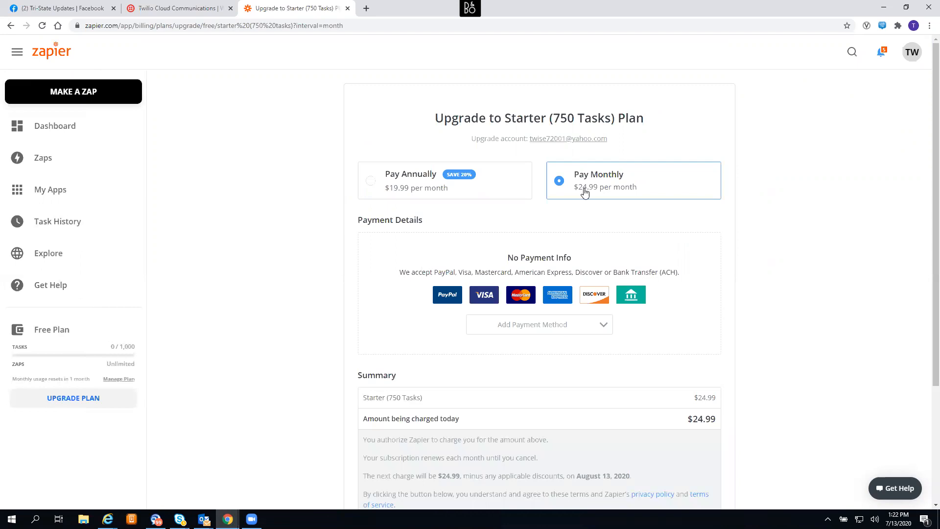
scroll(775, 280, down, 3)
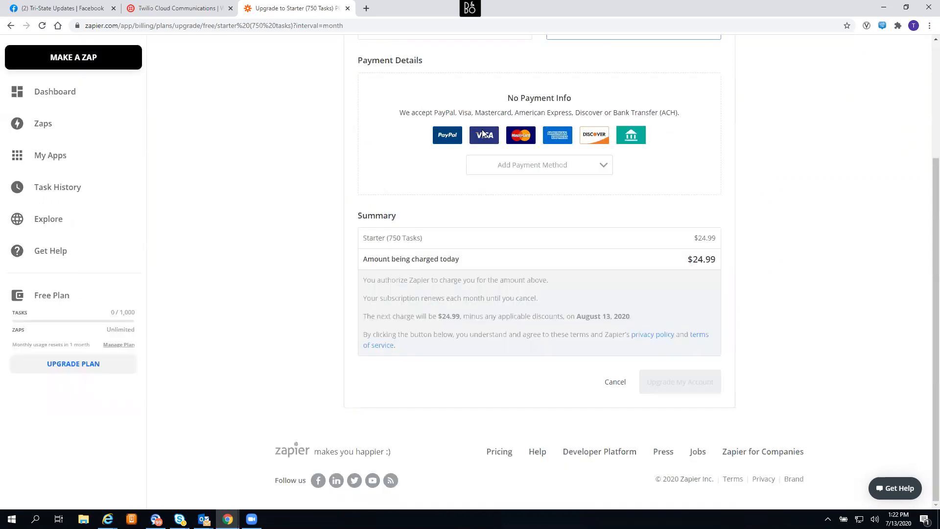
click(527, 165)
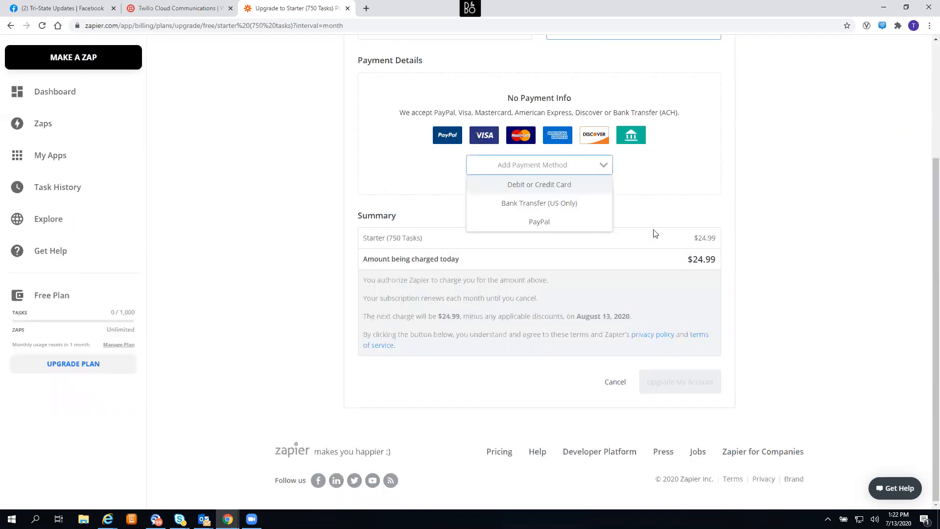
- Add a debit or credit card with the cardholder's name, card number, expiry and CVC
click(577, 189)
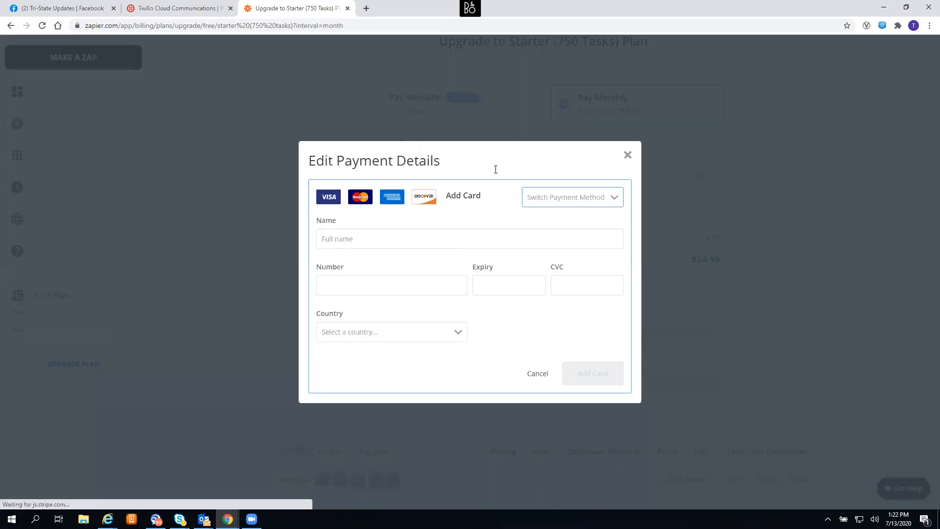
click(380, 240)
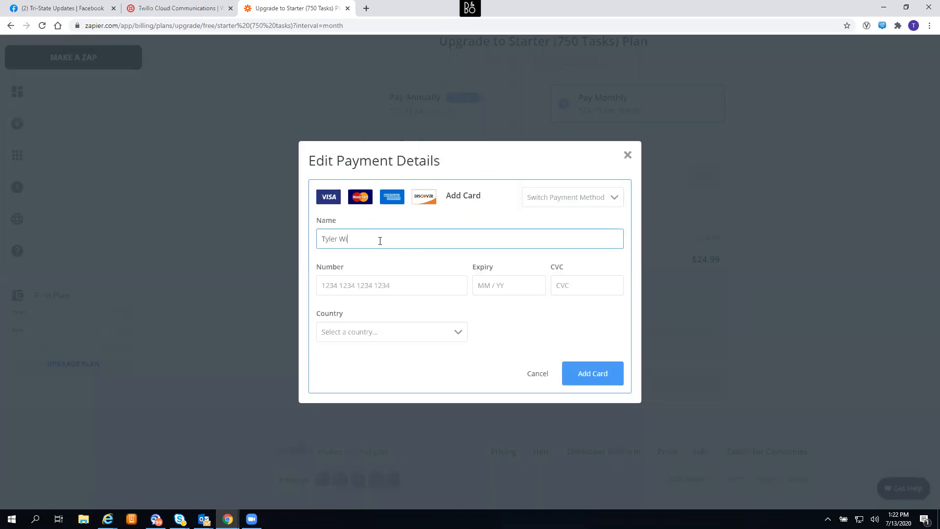
key(Tab)
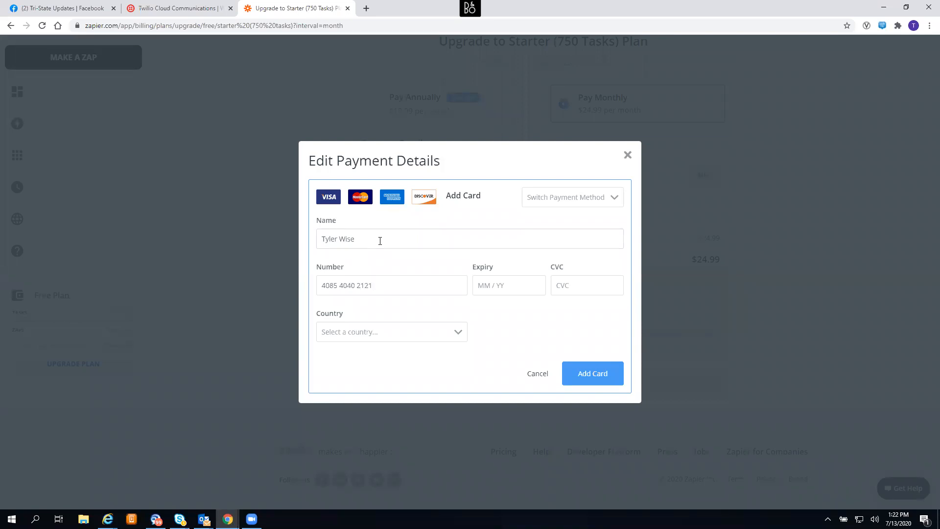
text(0)
text(722)
drag(590, 286, 527, 287)
- Set billing country United States, state Pennsylvania and the zip code, then save the card
click(426, 333)
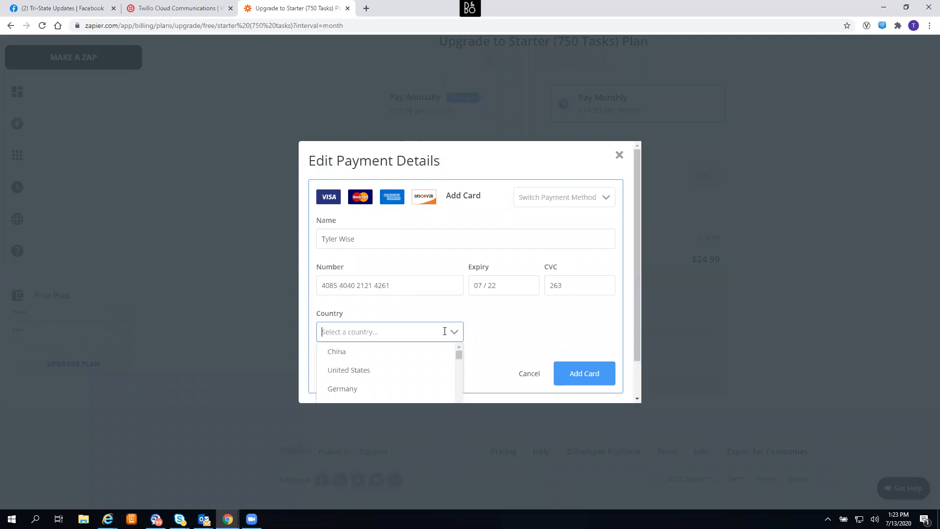
click(423, 369)
key(Tab)
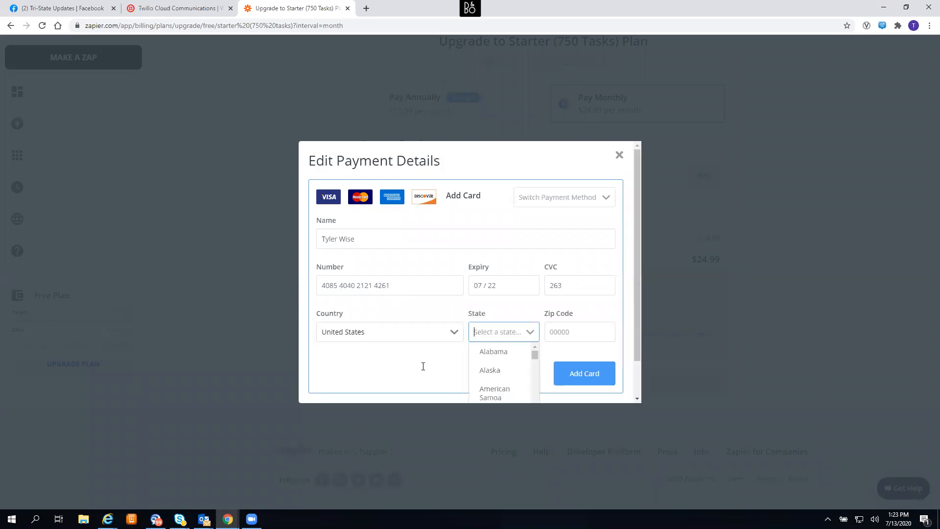
text(p)
click(518, 370)
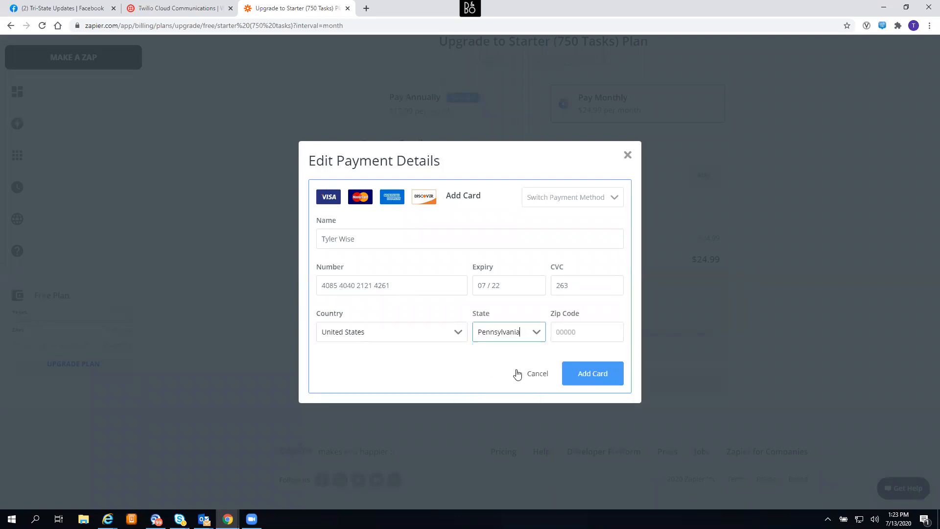
click(581, 332)
text(19317)
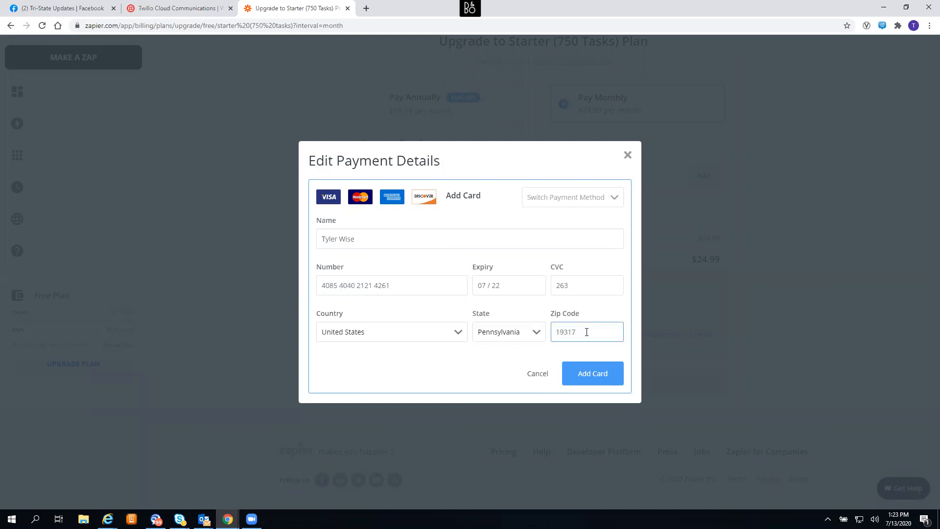
click(593, 375)
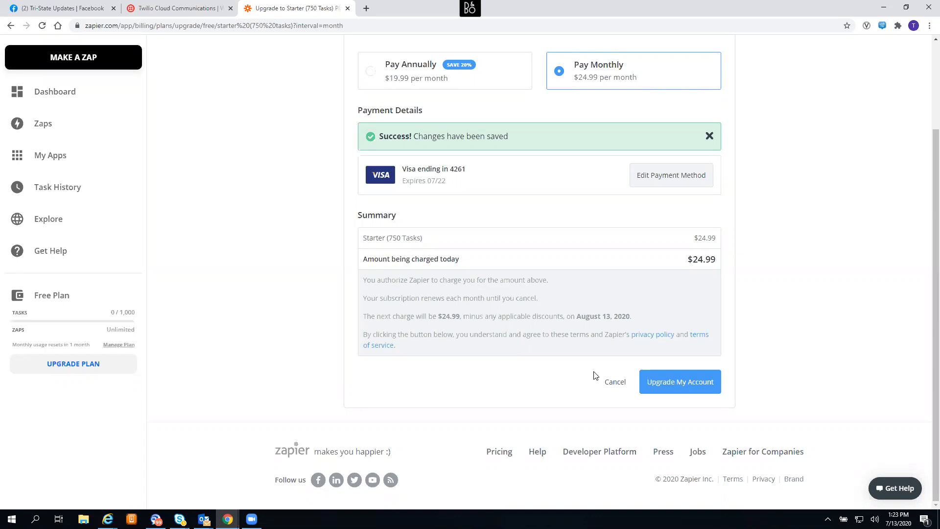
- Confirm Zapier's Starter plan upgrade, view My Zaps, then return to the Tri-State Updates Facebook tab
click(653, 386)
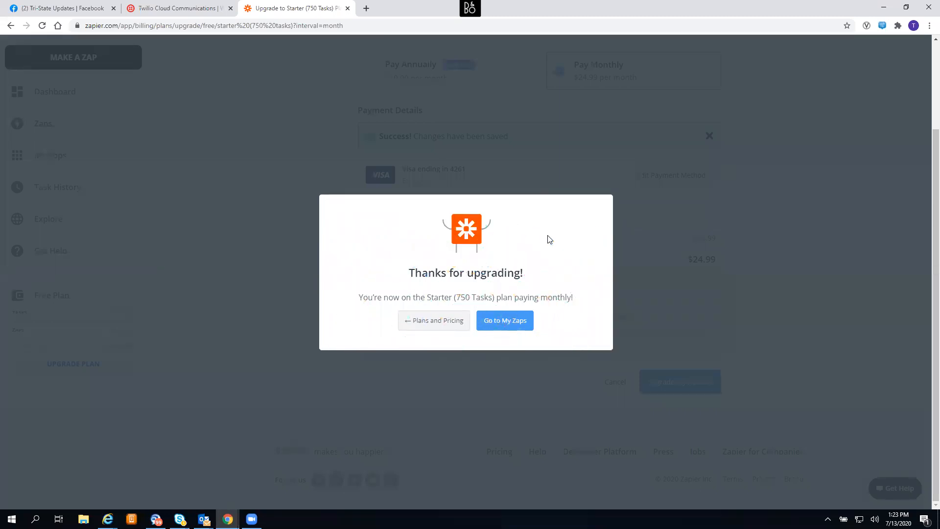
click(491, 324)
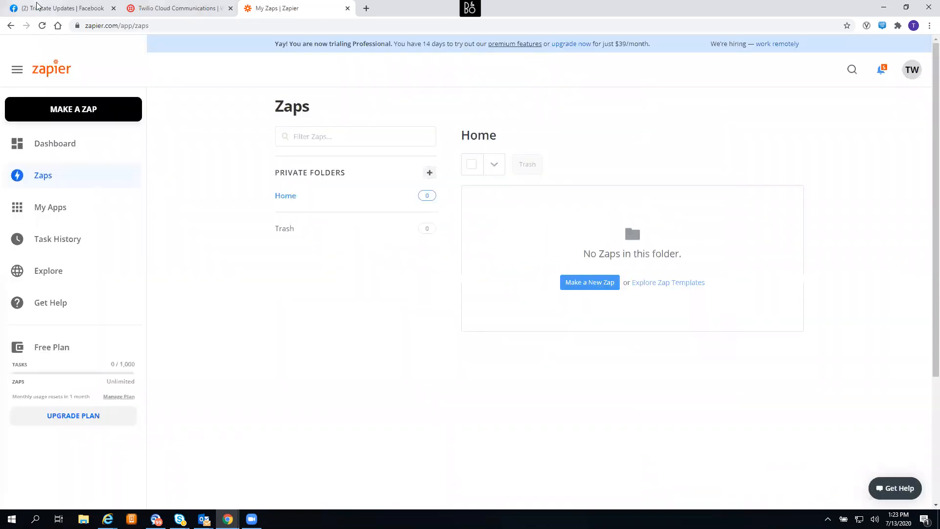
click(71, 12)
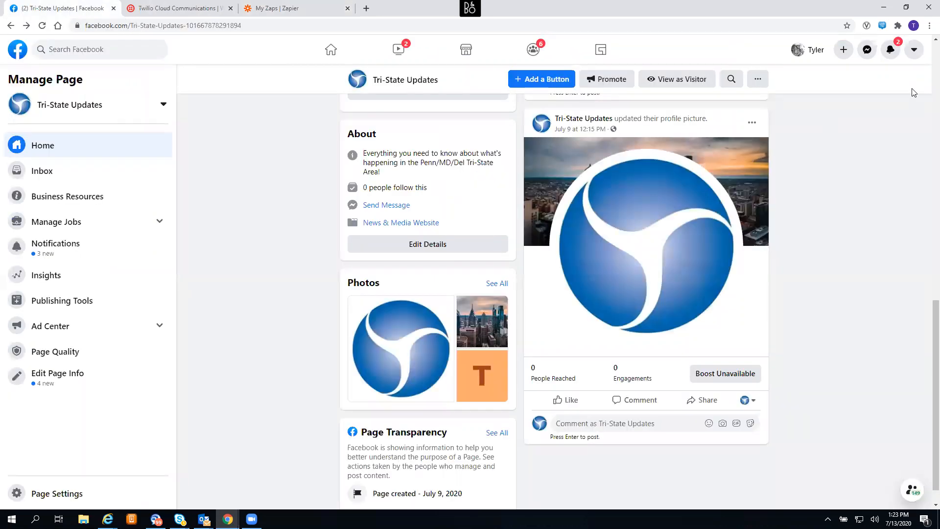
- Go to business.facebook.com to reach Facebook Business Manager
click(914, 51)
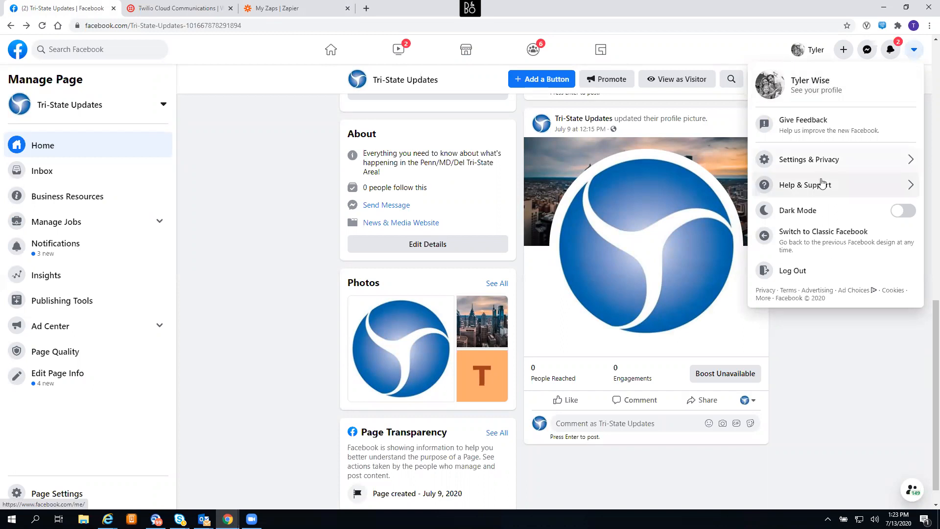
click(211, 25)
text(business.facebook.com)
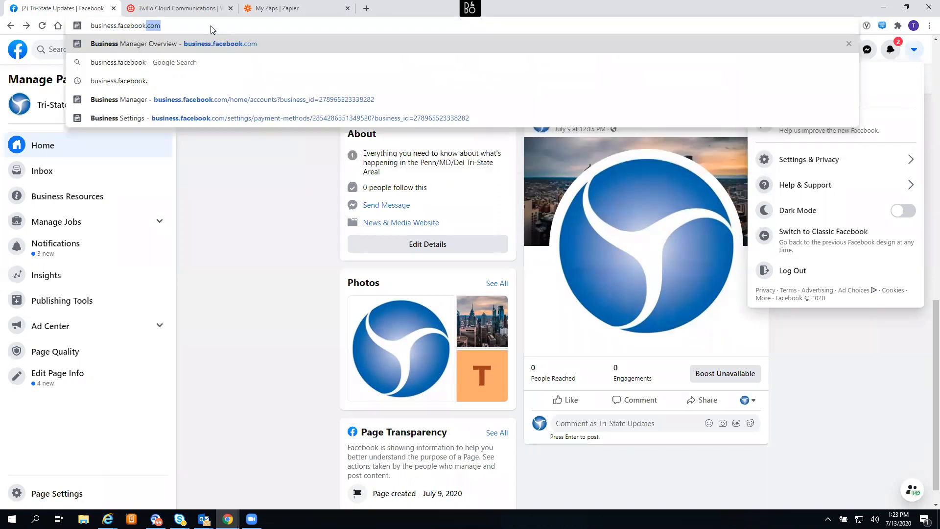
key(Return)
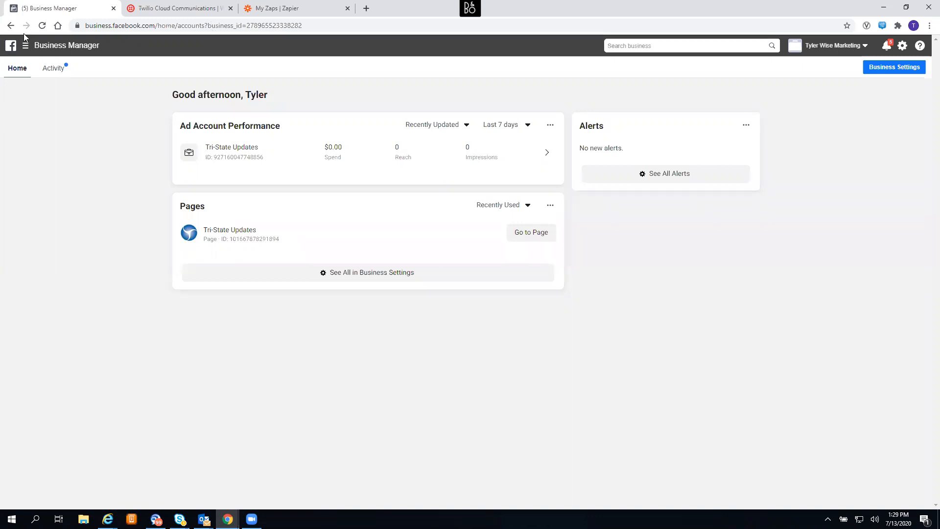
- Open Ads Manager for Tri-State Updates from the Business Manager navigation menu
click(25, 48)
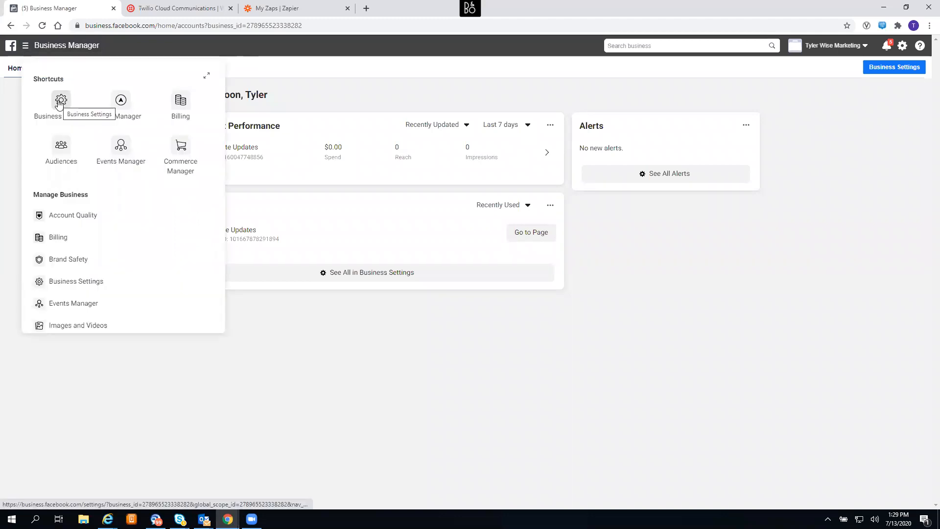
click(115, 106)
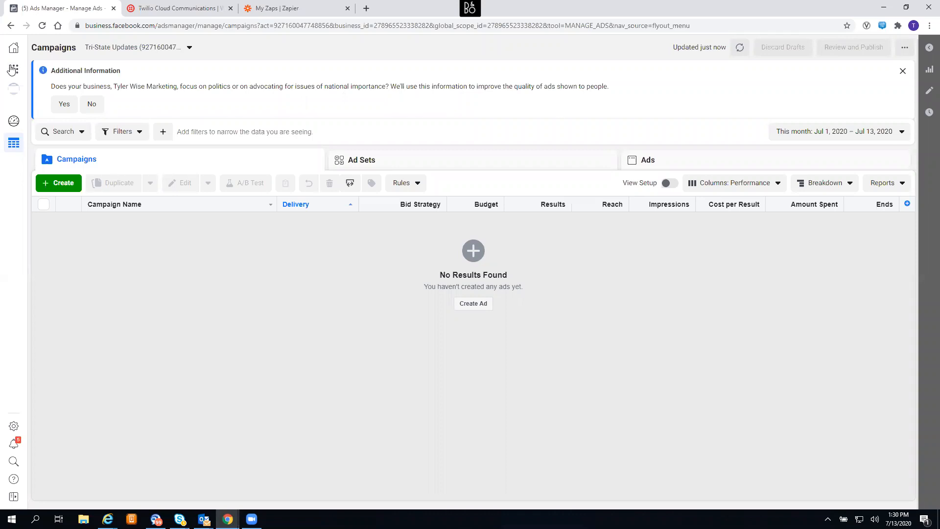
- Answer 'No' to the political and national-issues ads question to dismiss the banner
click(92, 105)
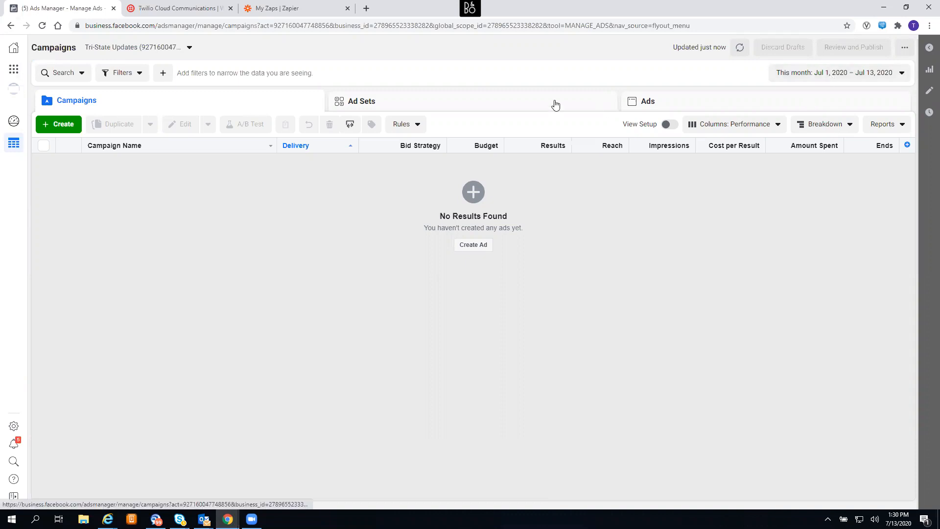
- Start a Quick Creation campaign named 'Discovery' with Auction buying type
click(54, 126)
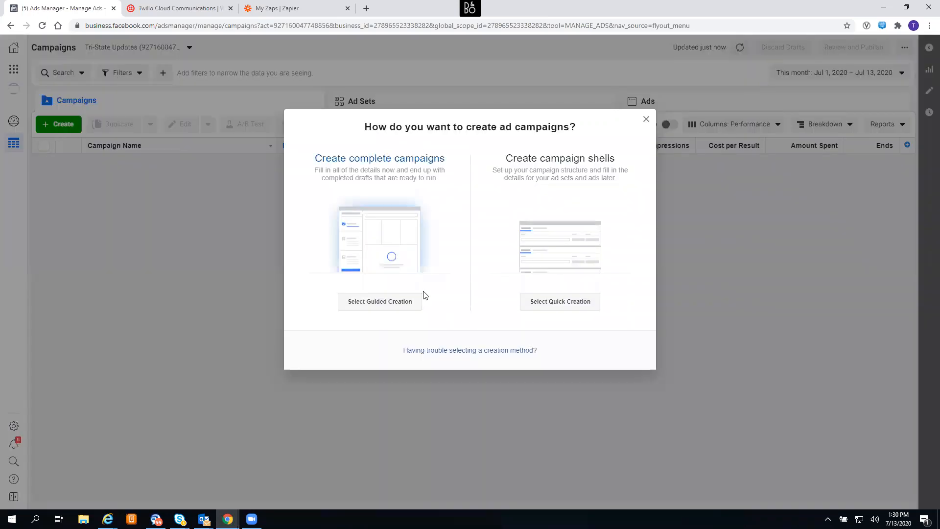
click(571, 304)
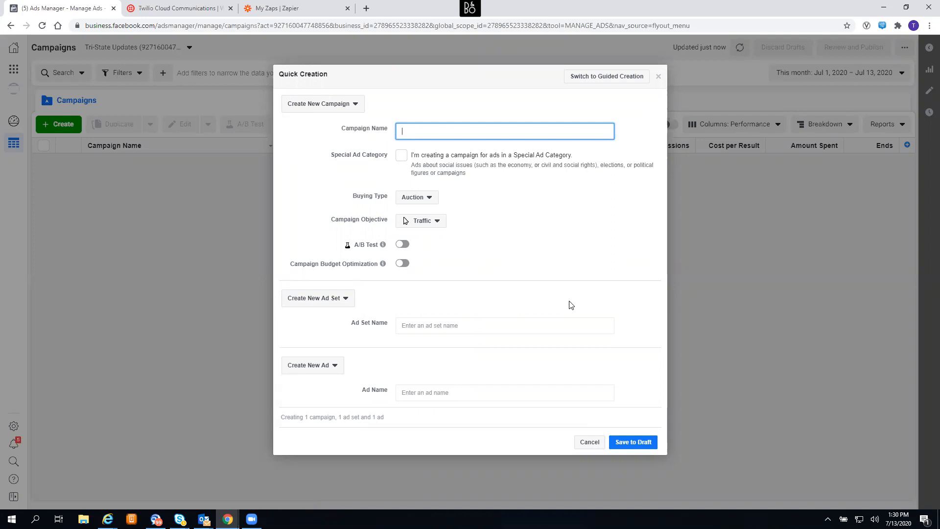
text(Discovery)
click(432, 203)
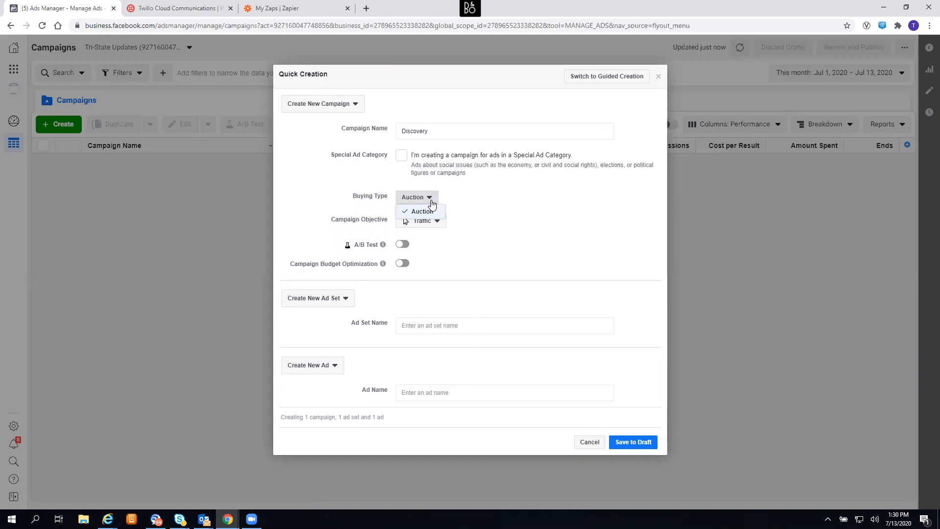
click(430, 211)
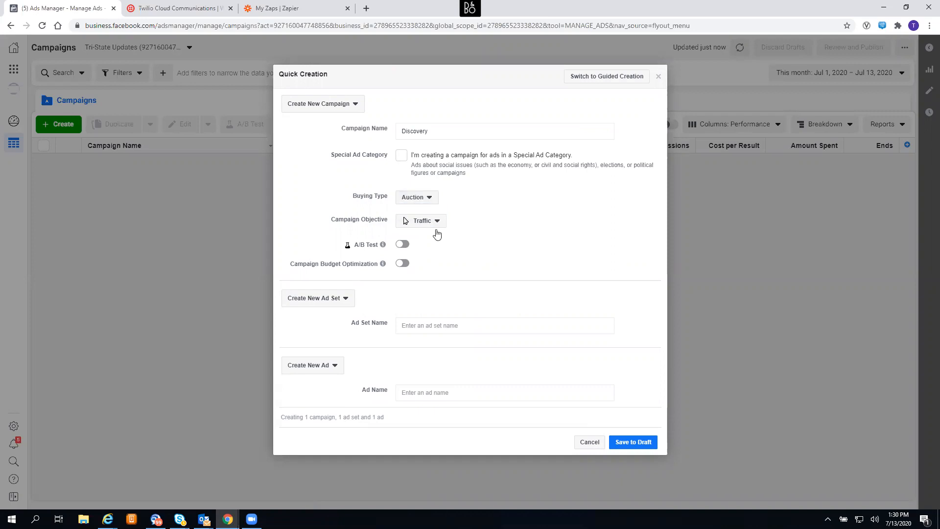
click(437, 233)
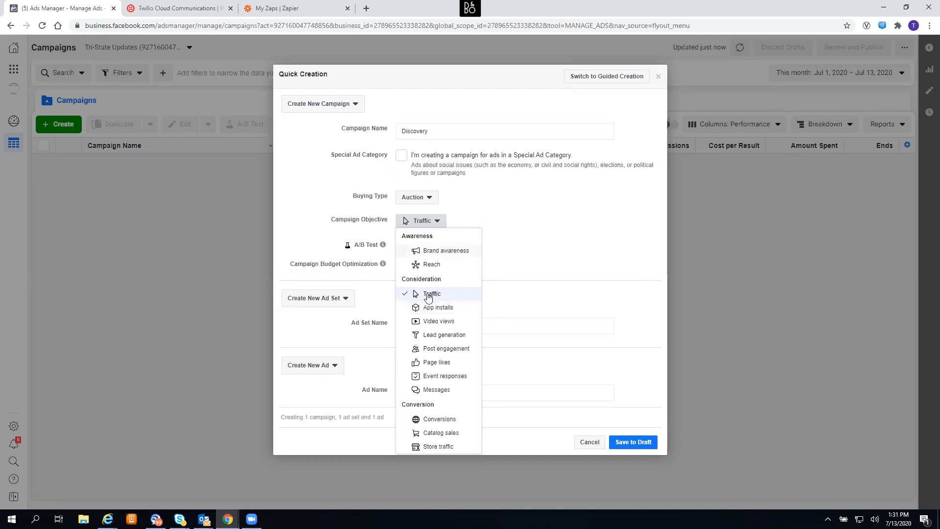
- Set the Discovery campaign objective to Lead generation, keeping the $100.00 daily campaign budget
click(437, 337)
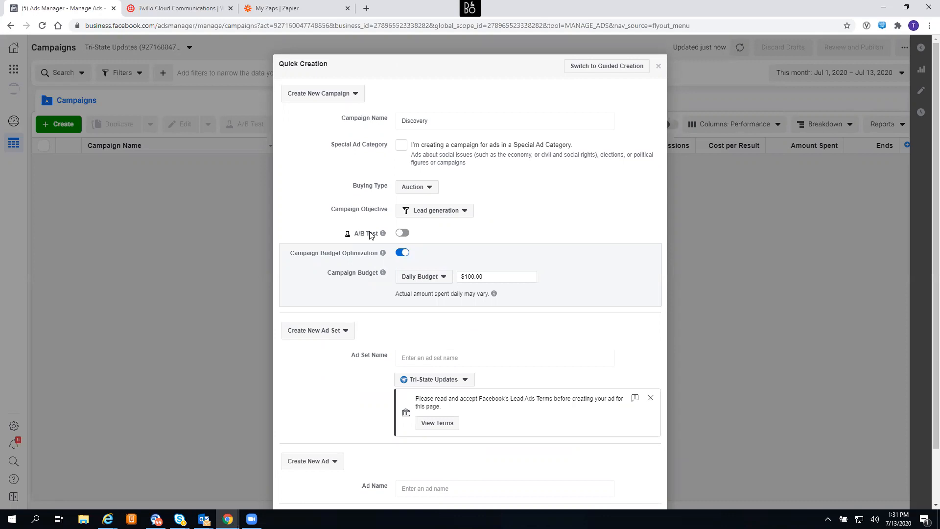
mouse_move(355, 240)
mouse_move(385, 239)
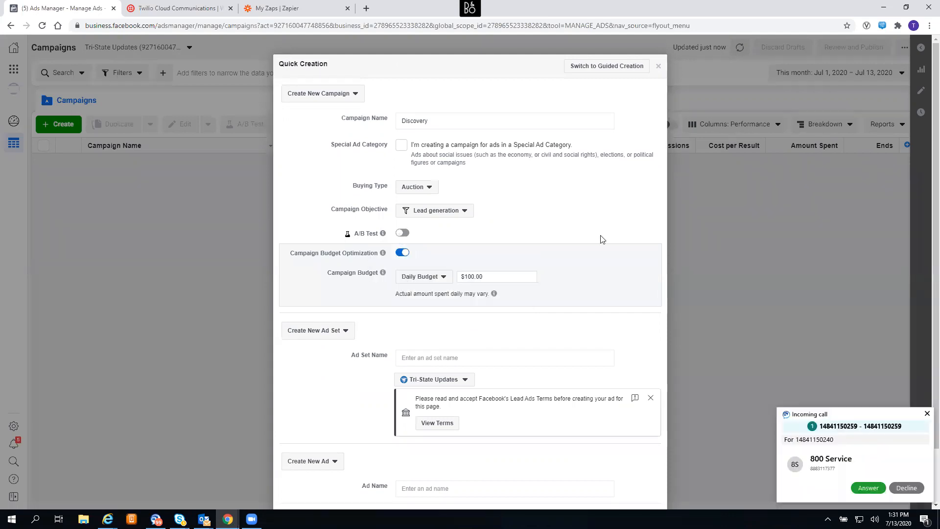
scroll(602, 239, down, 1)
click(488, 302)
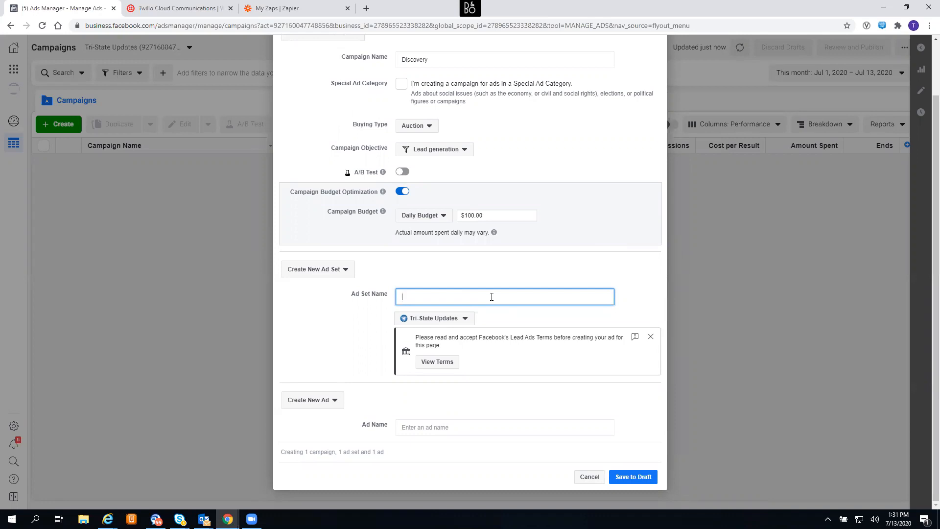
- Name the ad set 'Favorite Car?' and start entering the ad name
text(Favorite Car?)
click(434, 427)
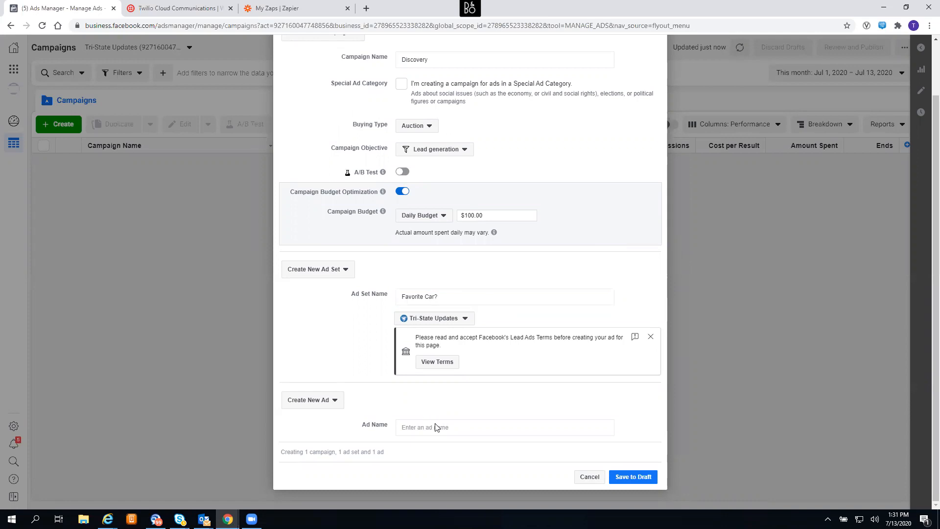
click(469, 425)
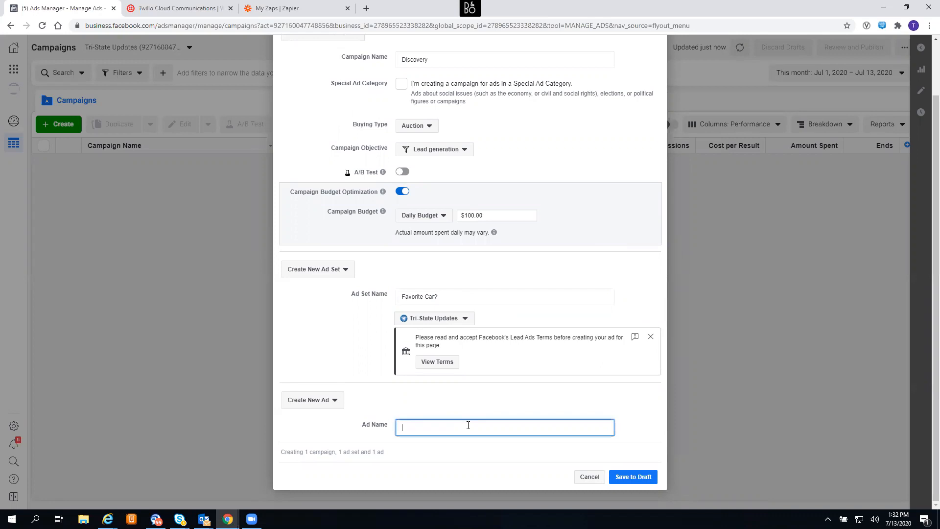
text(Ford)
key(BackSpace)
key(BackSpace)
key(BackSpace)
key(BackSpace)
key(BackSpace)
- Save the draft, then open the Favorite Car? ad set's Lead Ads terms error for editing
click(633, 477)
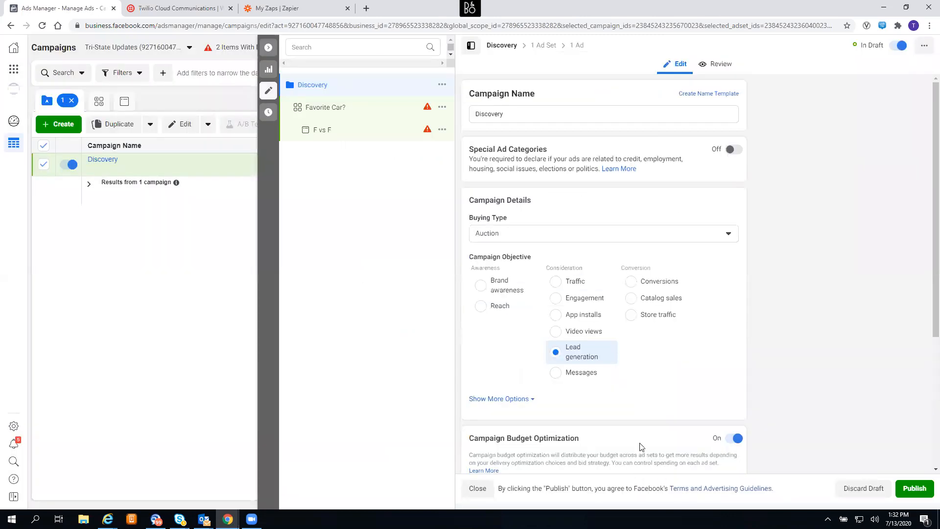
click(373, 113)
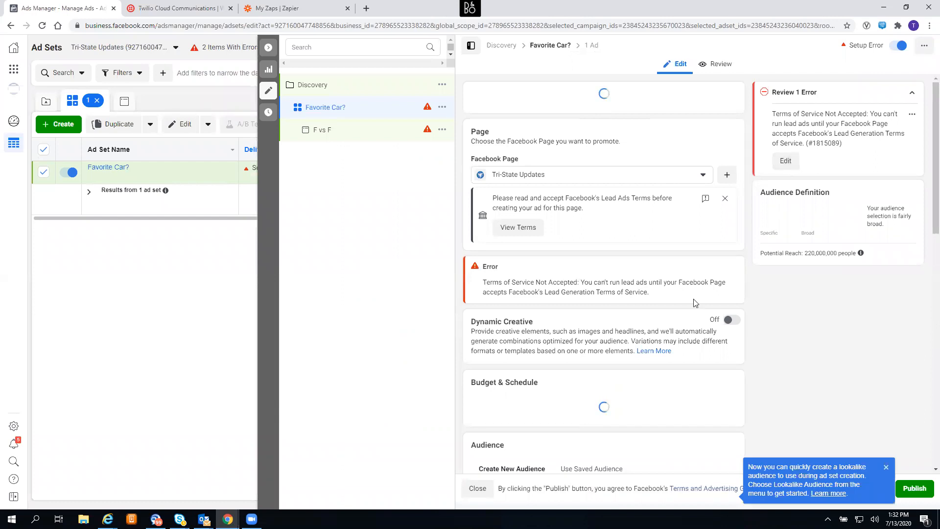
click(793, 161)
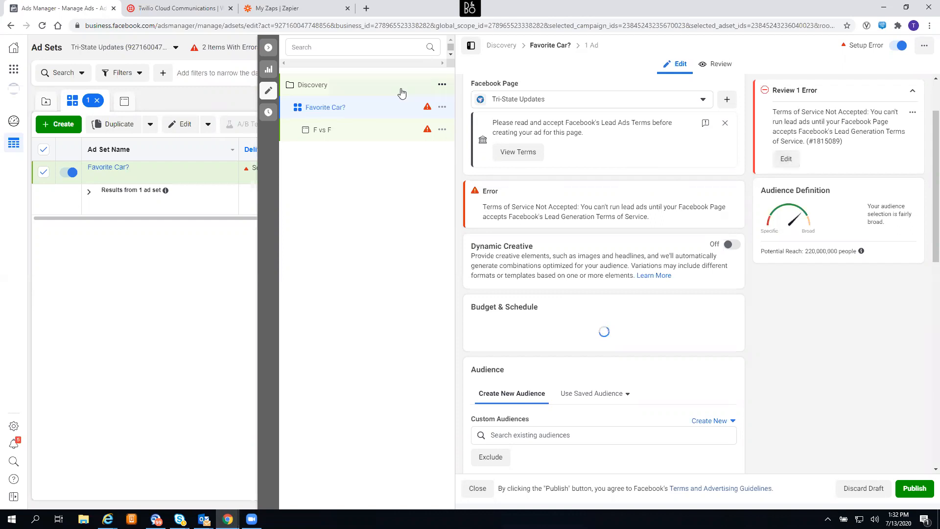
- Lower the Discovery campaign's daily budget from $100.00 to $5.00, then return to the Favorite Car? ad set
click(346, 93)
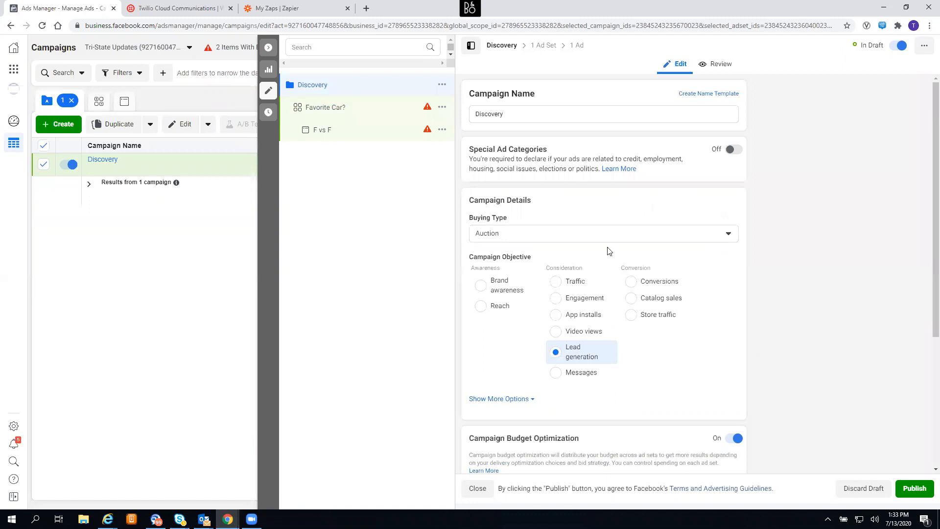
scroll(609, 251, down, 4)
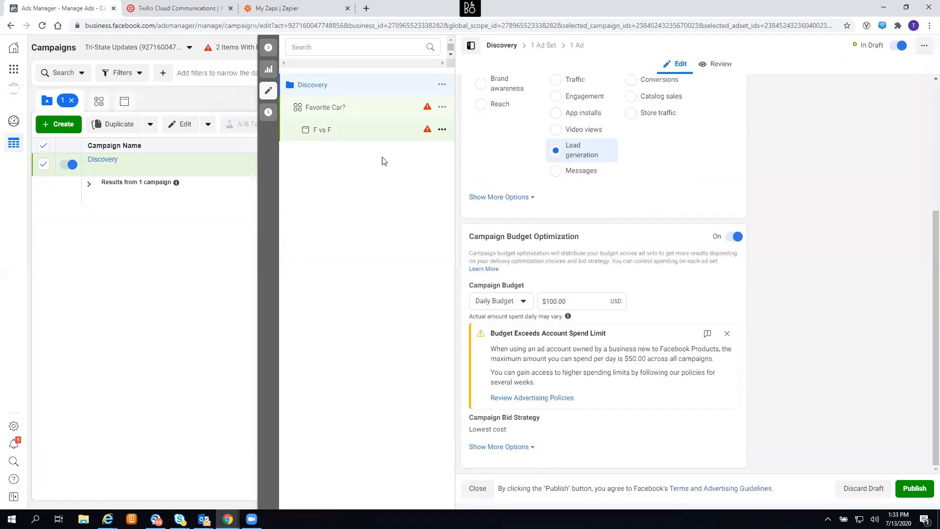
click(554, 298)
key(BackSpace)
key(BackSpace)
text(5)
click(347, 86)
click(345, 109)
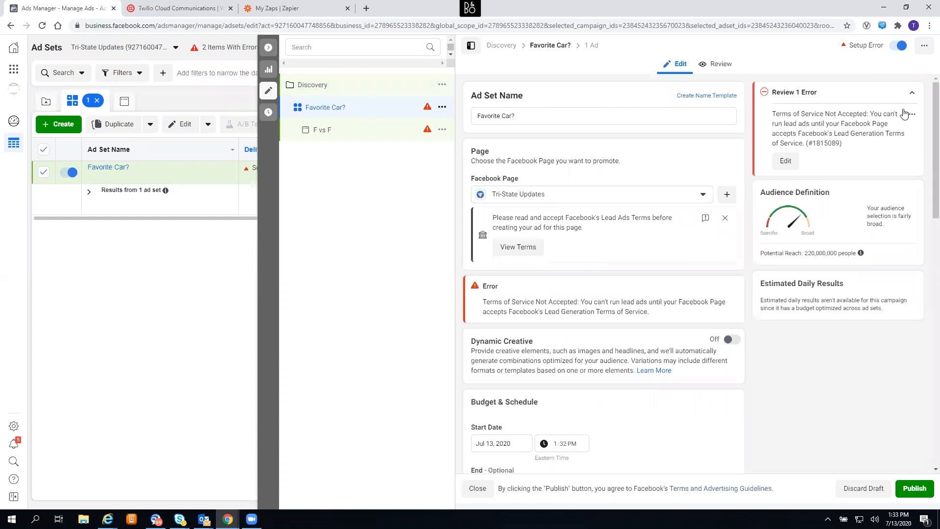
- Accept Facebook's Lead Ad Terms for the Tri-State Updates page so the ad set is In Draft
scroll(792, 170, down, 1)
scroll(792, 170, down, 1)
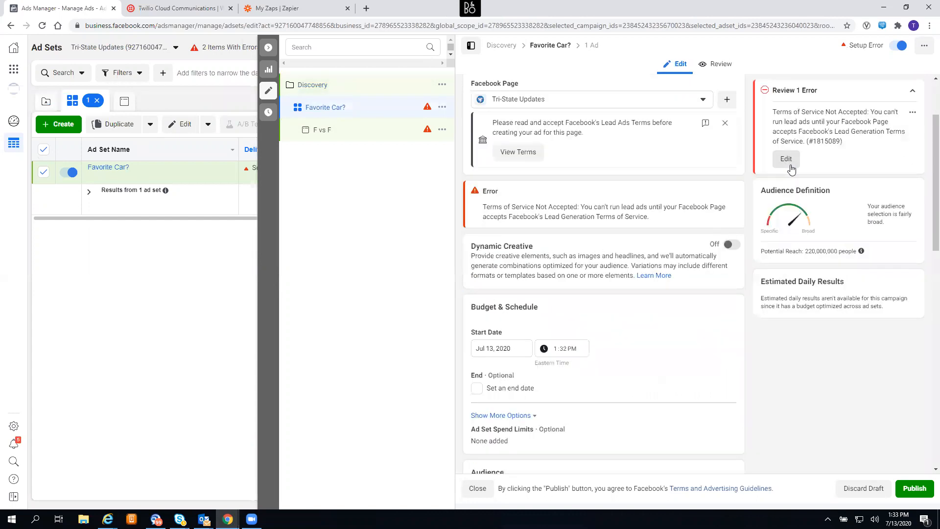
click(529, 149)
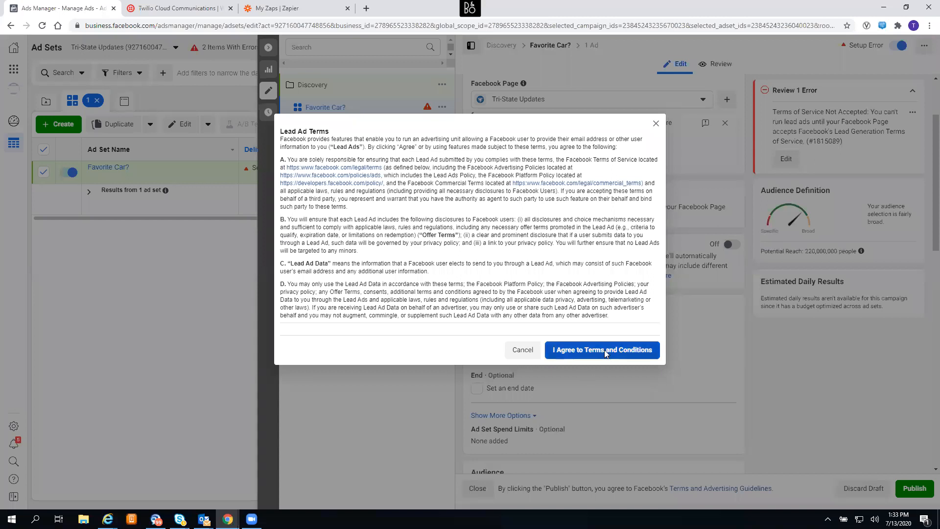
click(605, 350)
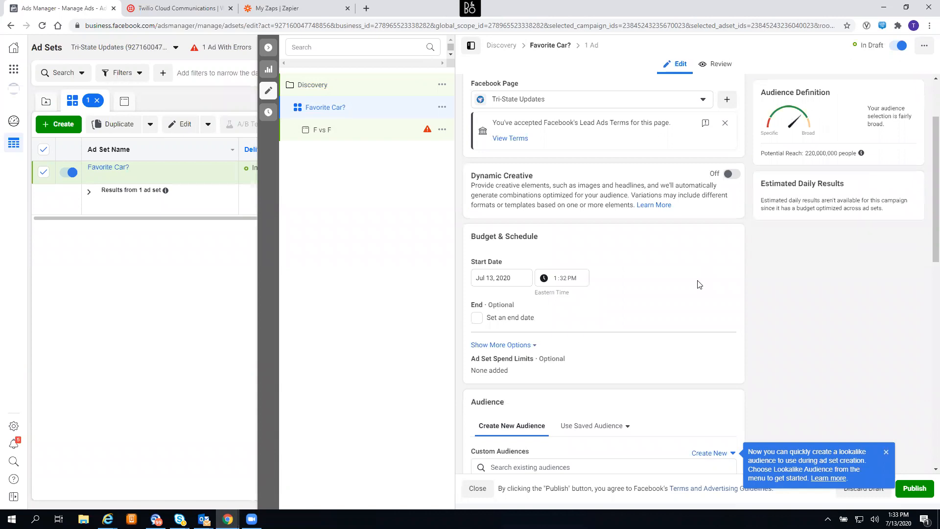
scroll(699, 285, down, 1)
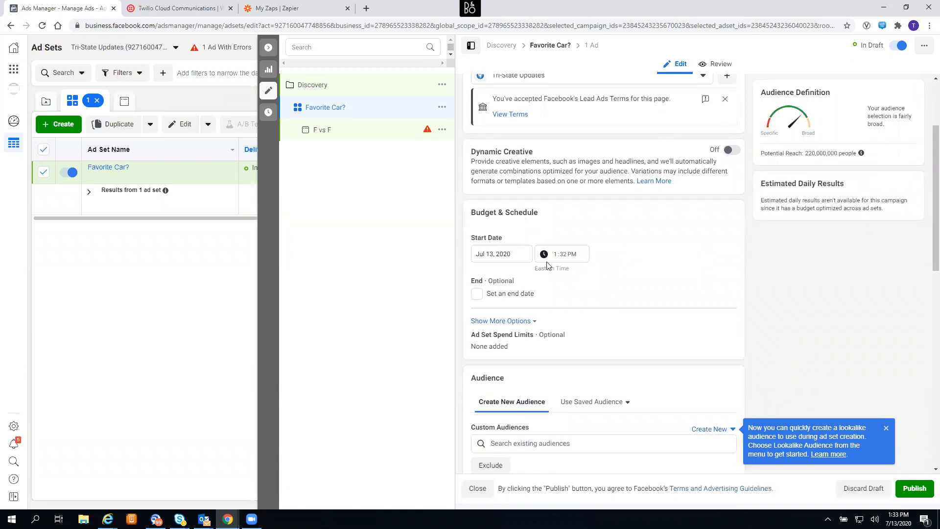
scroll(548, 266, down, 2)
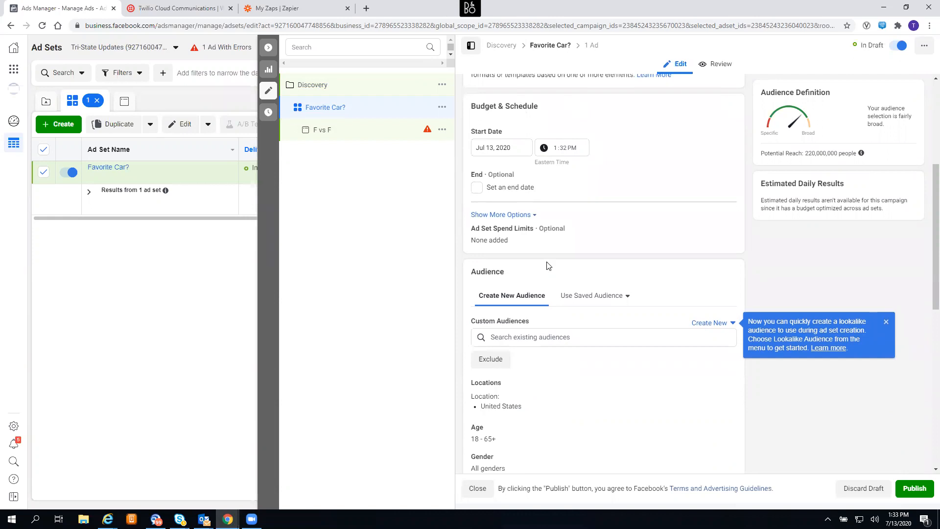
scroll(547, 265, down, 3)
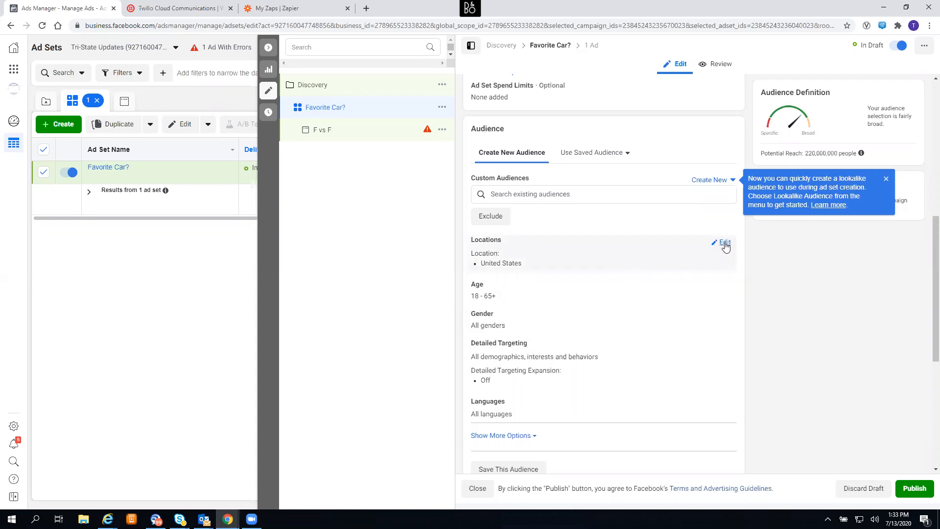
- Replace United States targeting with Pennsylvania, Maryland and Delaware, reaching about 13,000,000 people
click(725, 243)
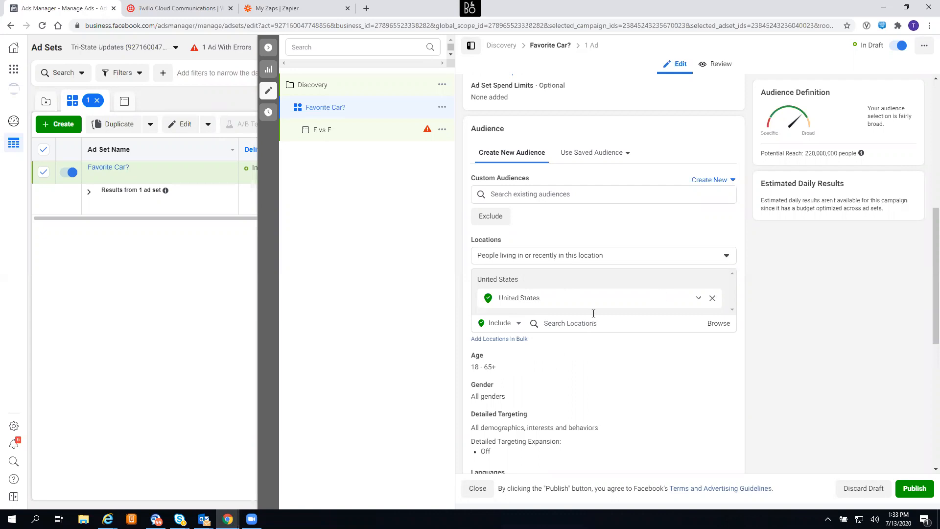
click(578, 321)
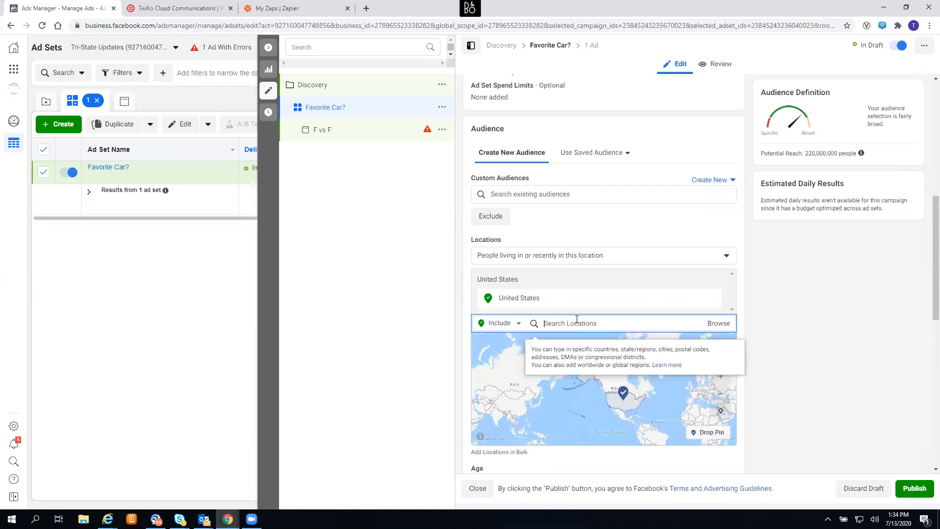
text(Penny)
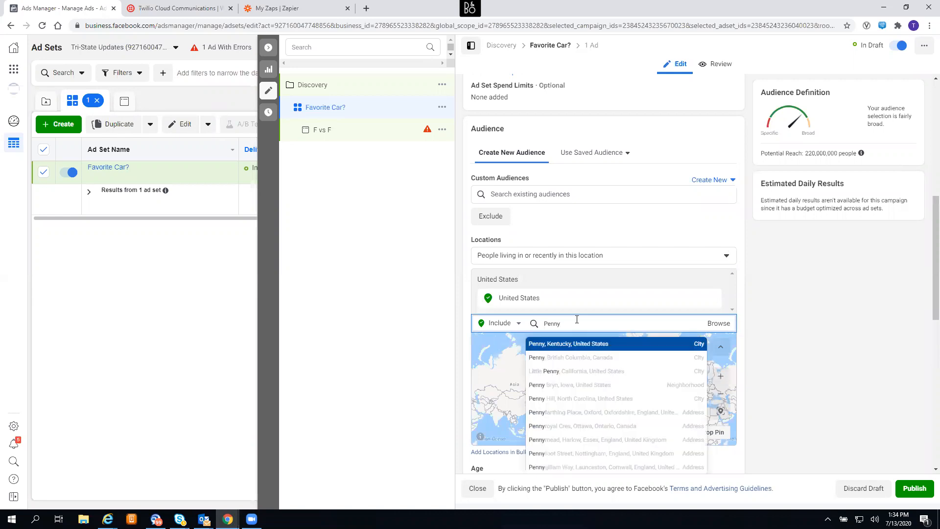
key(BackSpace)
text(syl)
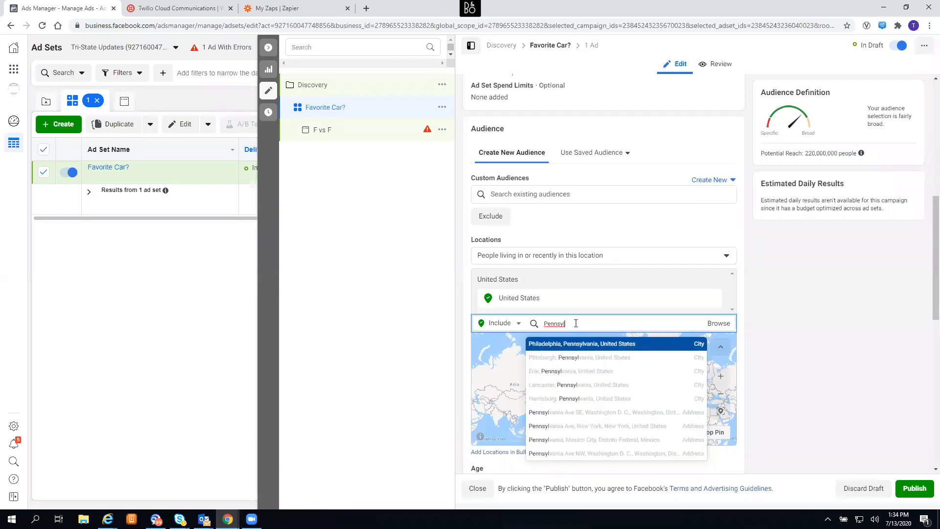
text(vania)
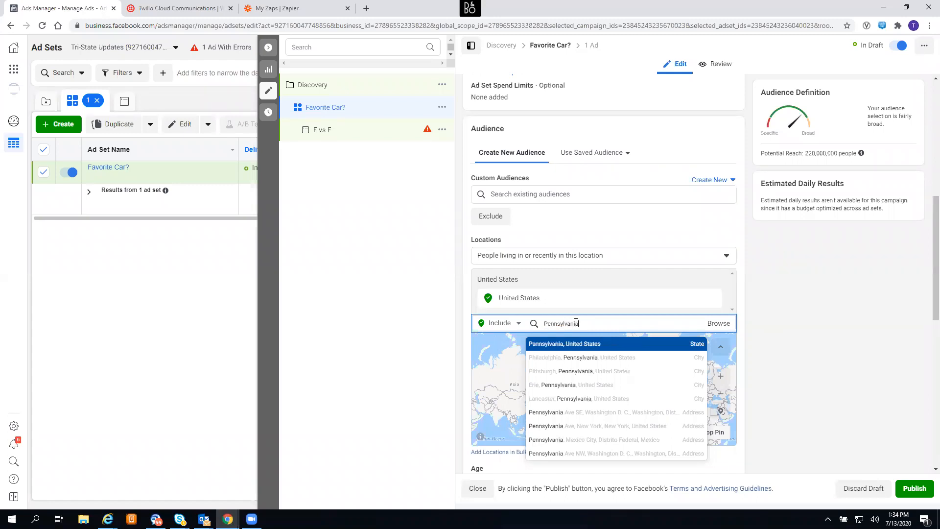
click(590, 349)
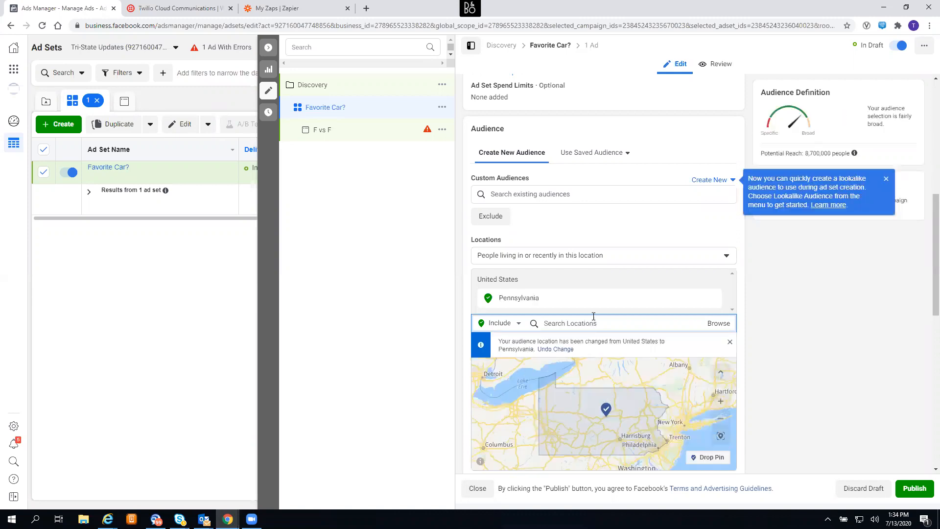
text(maryland)
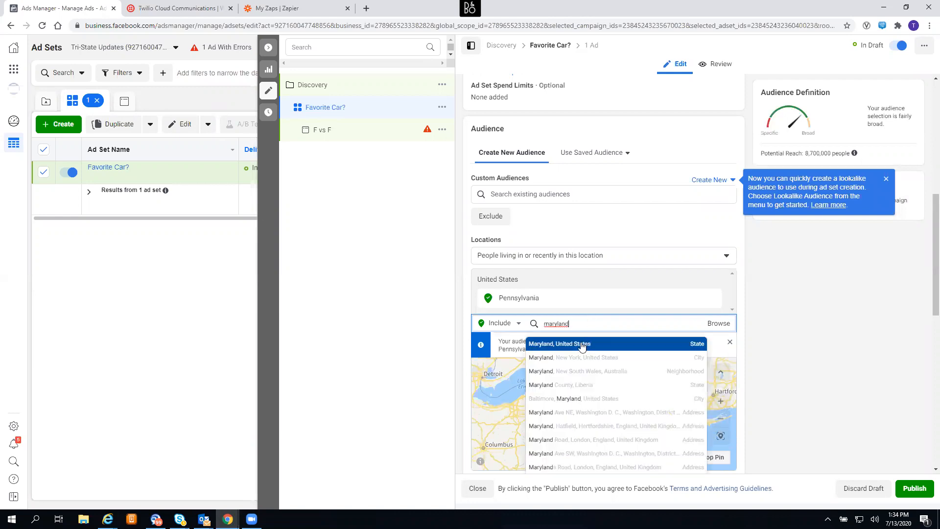
click(582, 343)
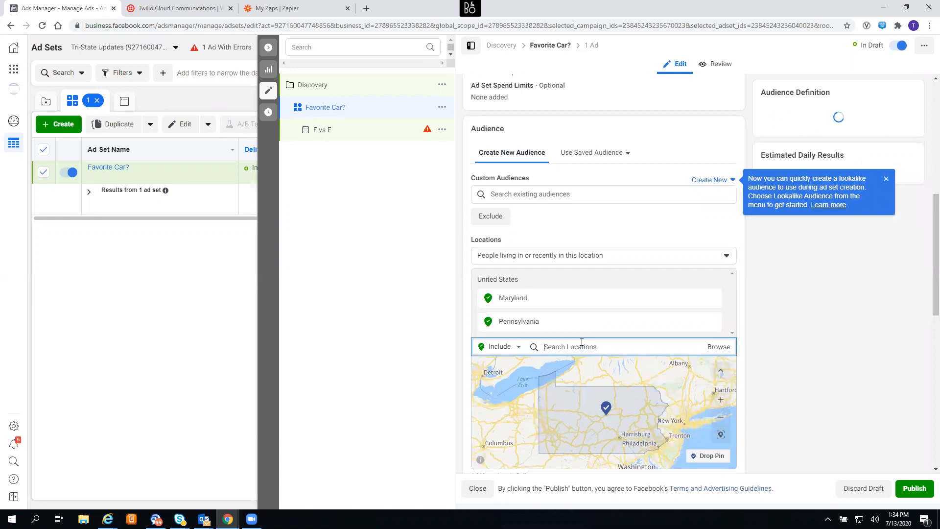
text(delaware)
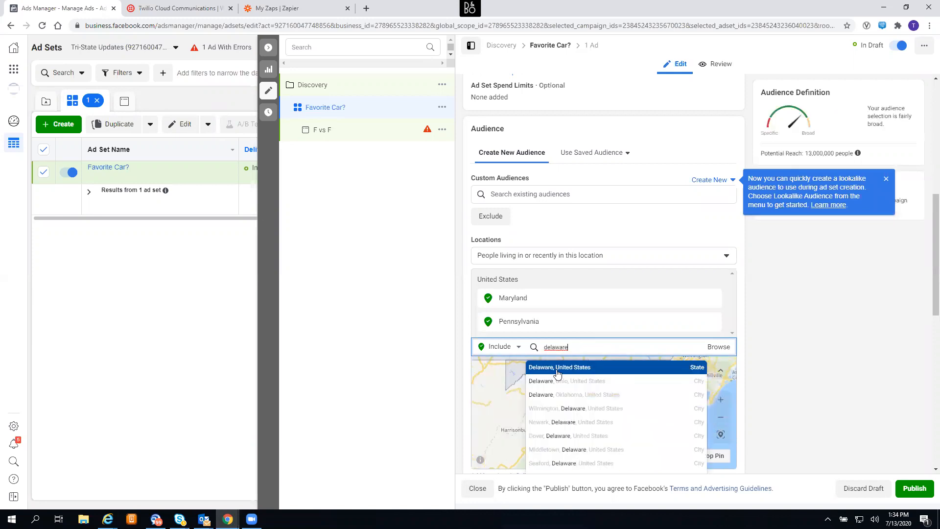
click(558, 374)
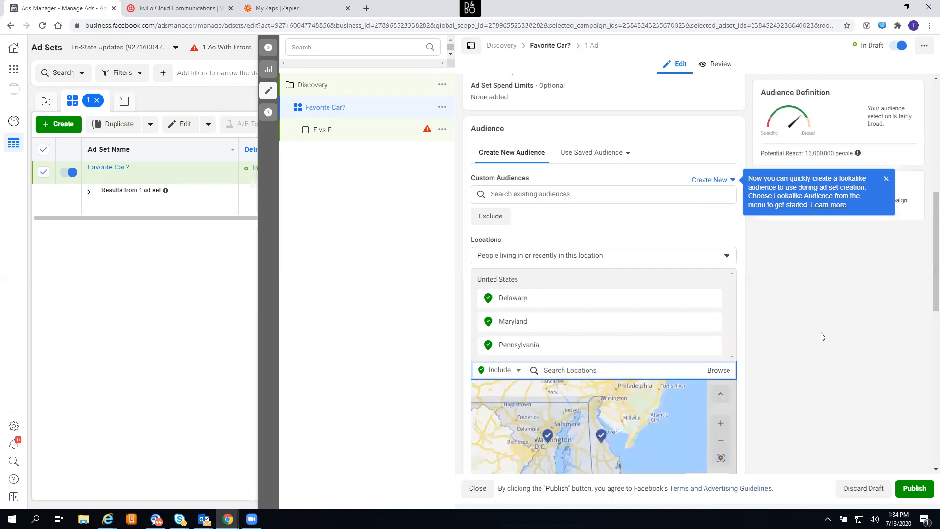
scroll(823, 336, down, 5)
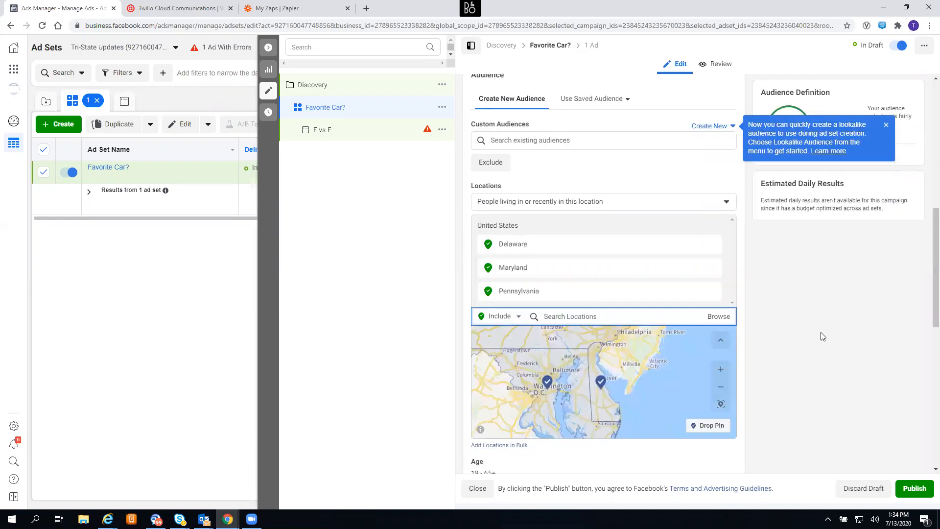
scroll(823, 337, down, 2)
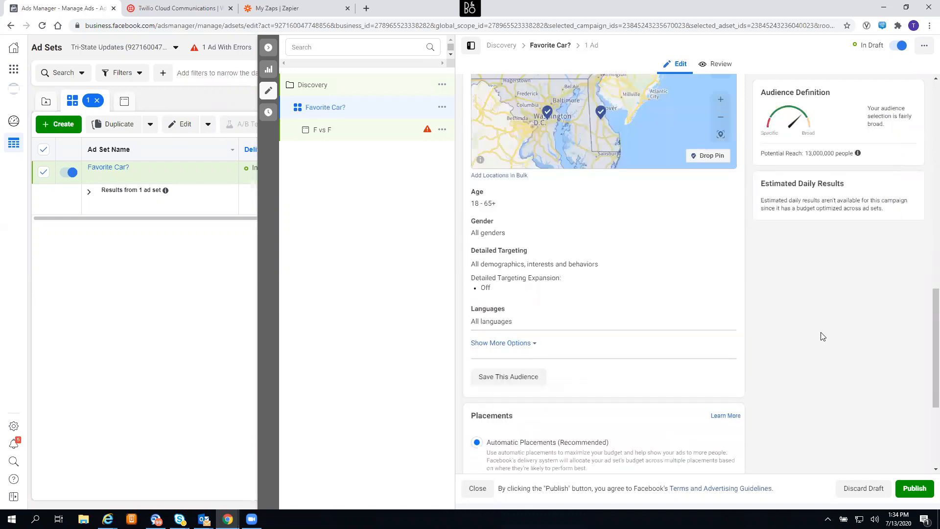
scroll(822, 337, down, 4)
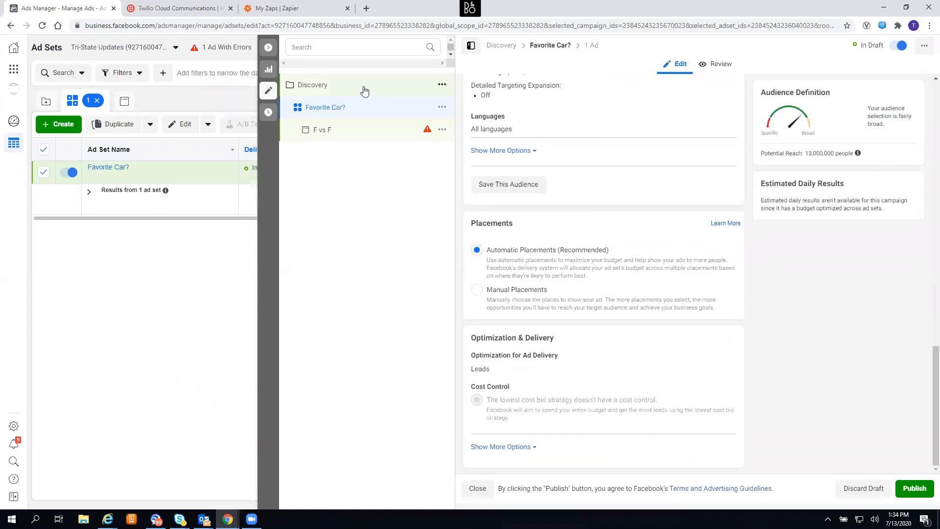
- Open the F vs F ad's creative editor and scroll down to its Instant Form section
click(341, 138)
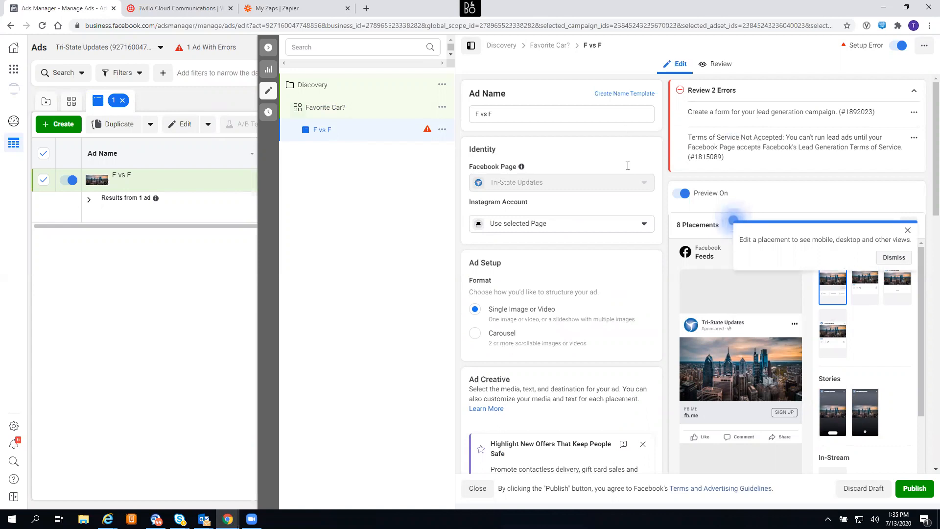
scroll(628, 166, down, 5)
scroll(627, 166, down, 10)
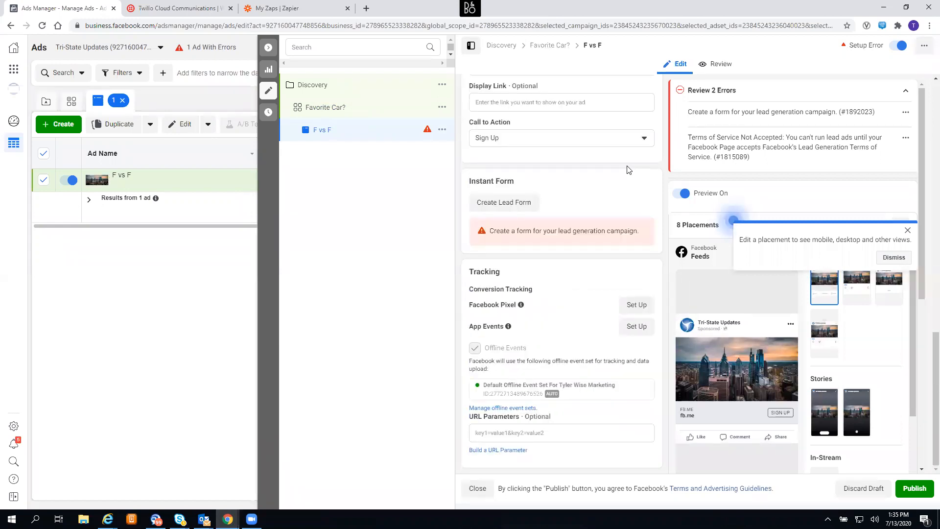
scroll(501, 235, up, 15)
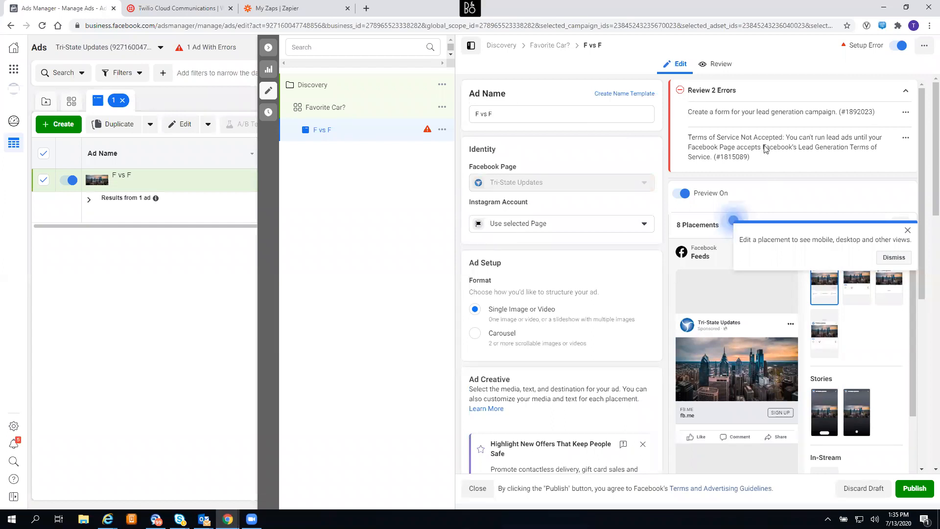
scroll(503, 216, down, 6)
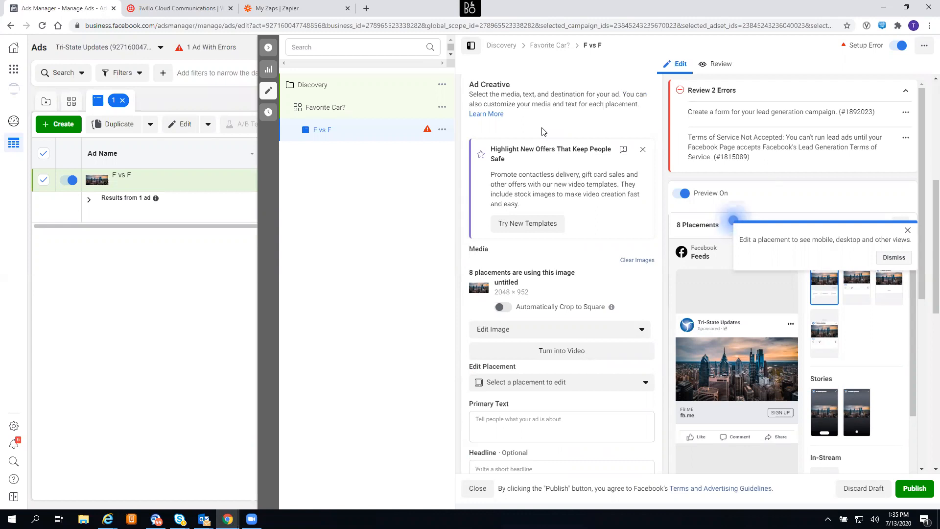
scroll(656, 237, down, 6)
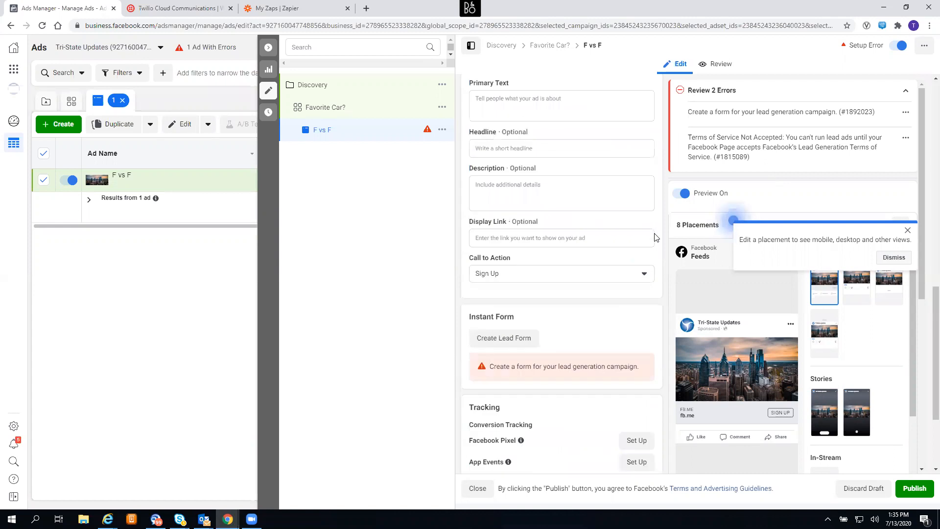
scroll(656, 237, down, 3)
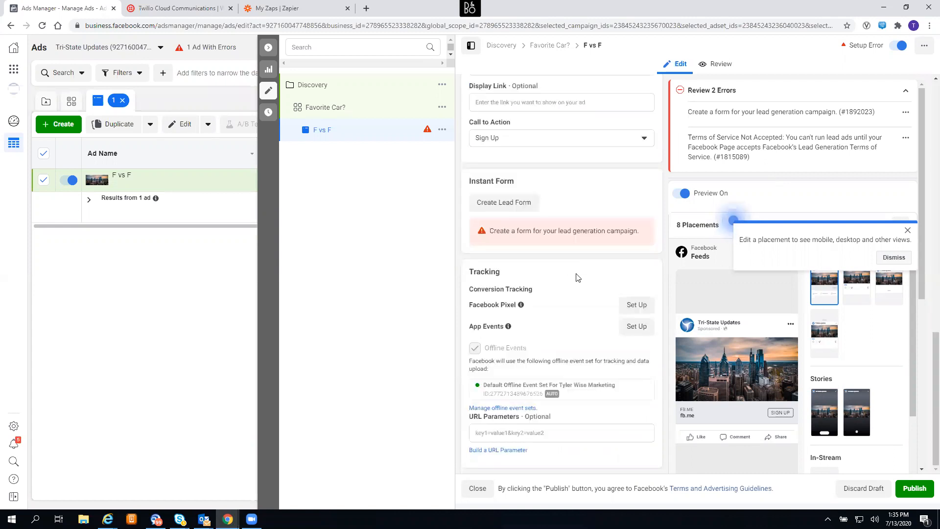
- Create a new lead form for the F vs F ad and name it 'Dream Car'
click(523, 203)
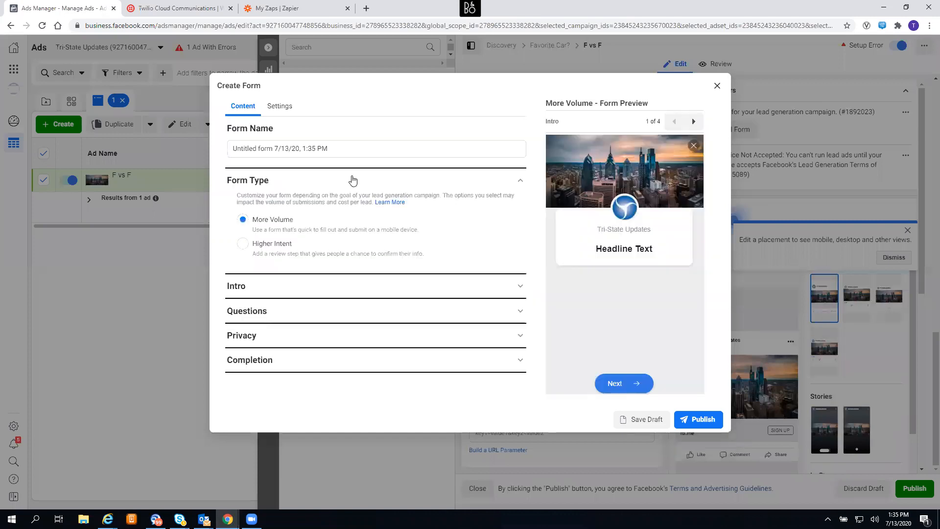
double_click(326, 149)
key(ctrl+a)
key(BackSpace)
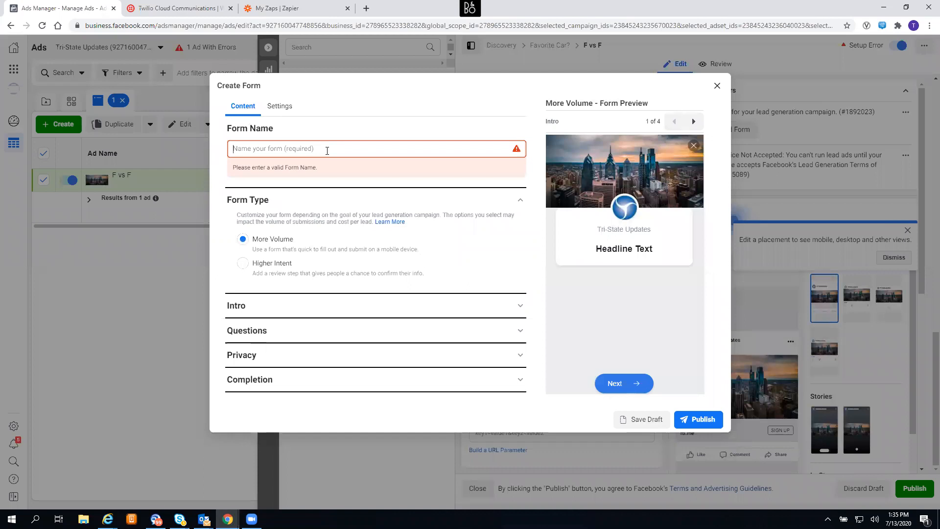
text(Dream Car)
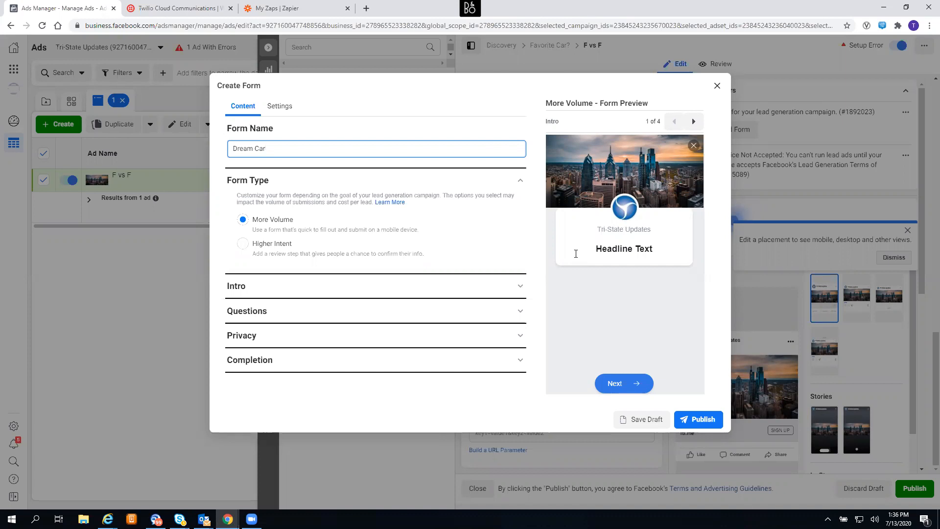
- Set the intro greeting to 'You're Almost There!' with description 'Have you ever wondered?', then expand Questions
click(521, 287)
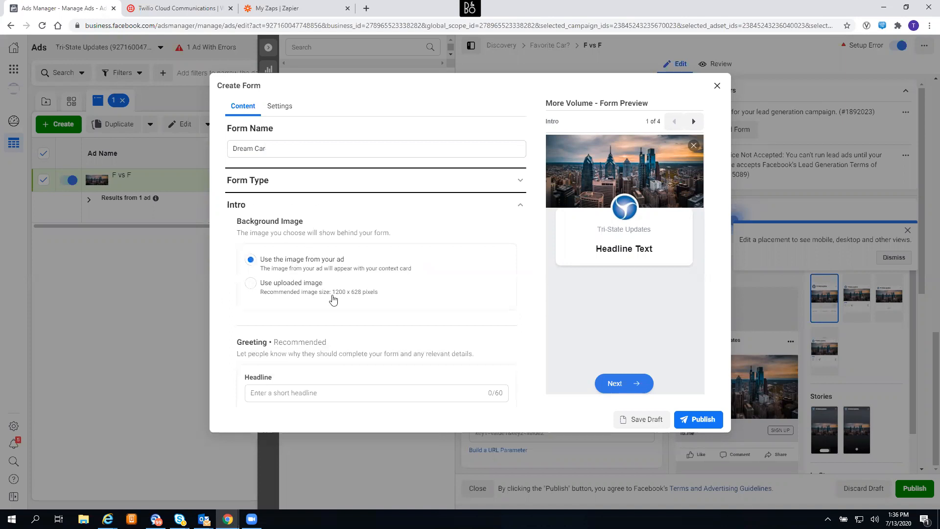
scroll(332, 300, down, 2)
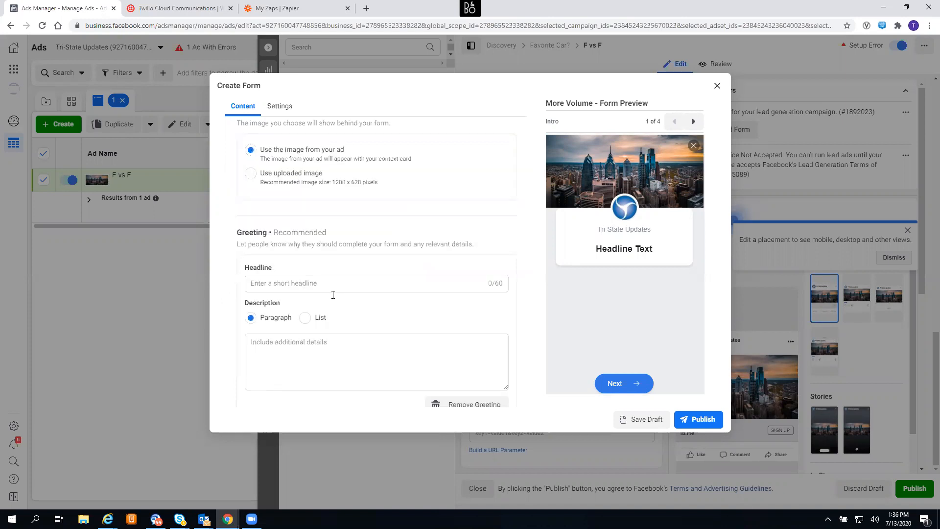
click(307, 294)
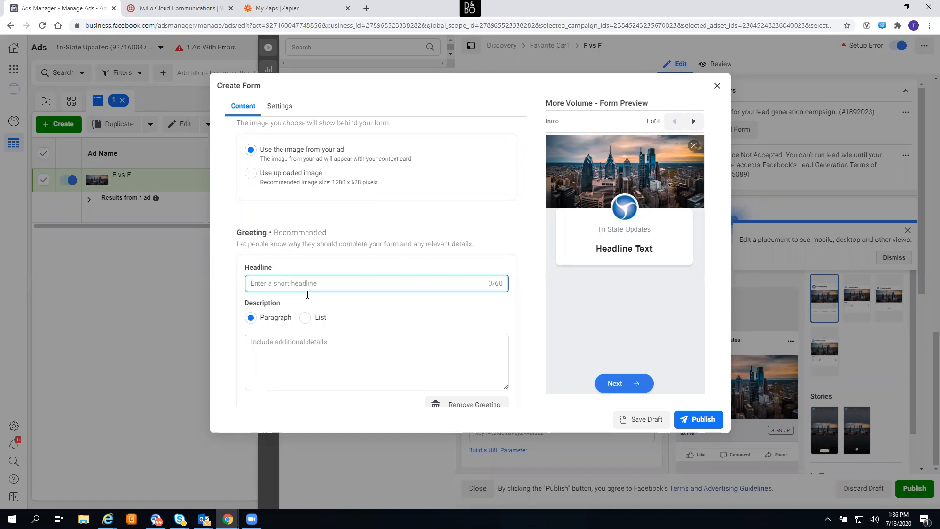
text(You'r)
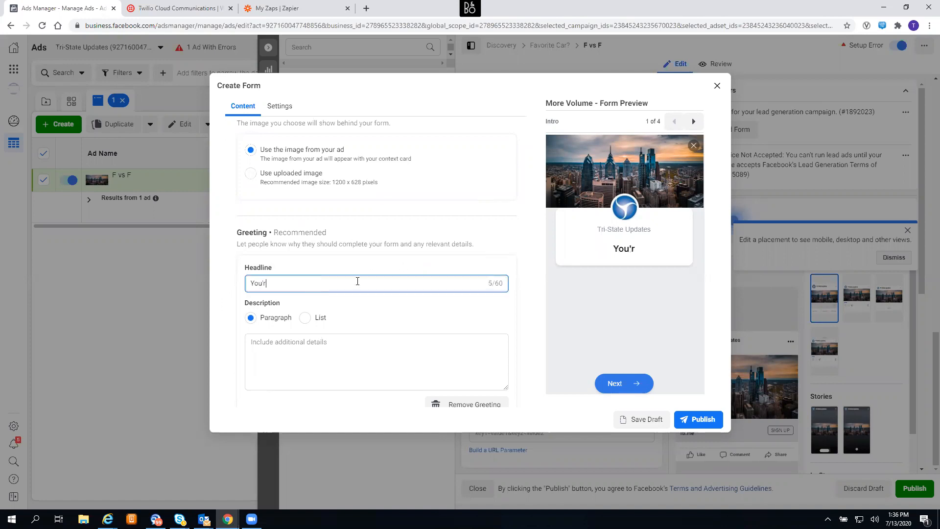
text(e AI)
text(most There!)
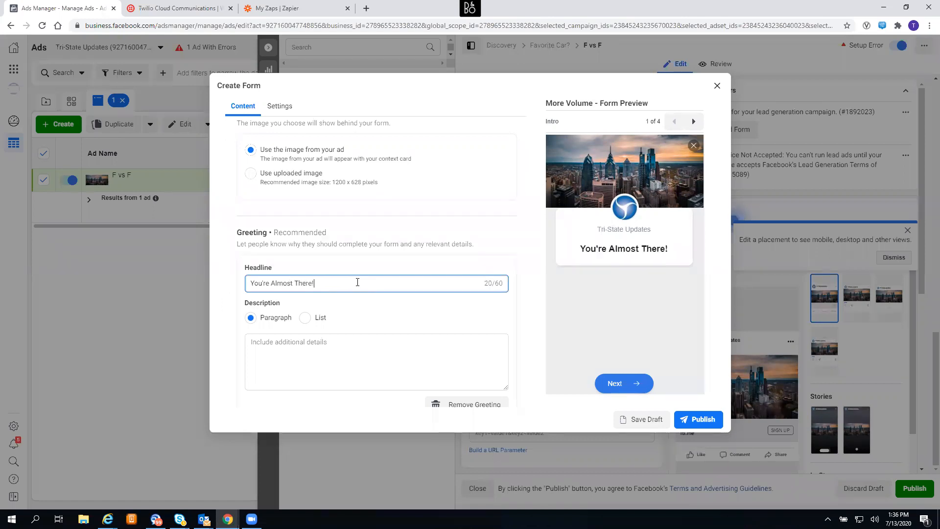
click(349, 342)
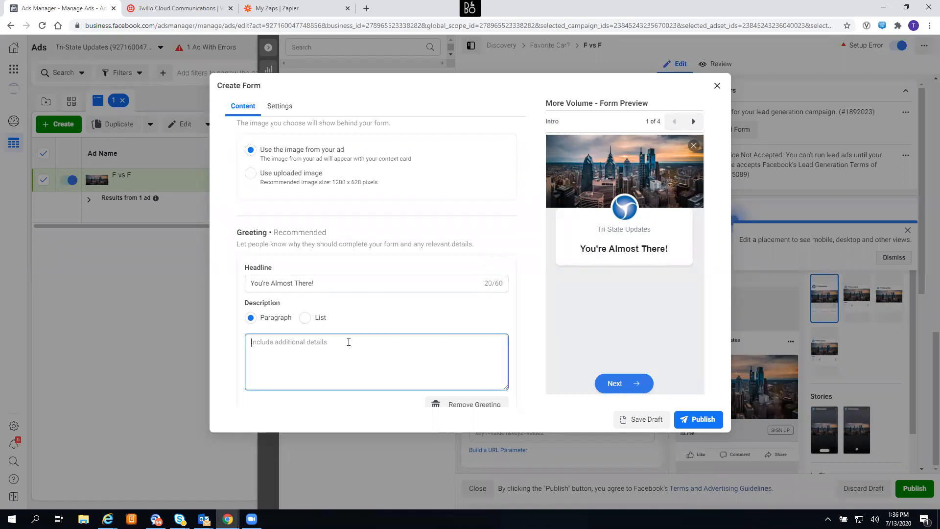
text(Have you ever)
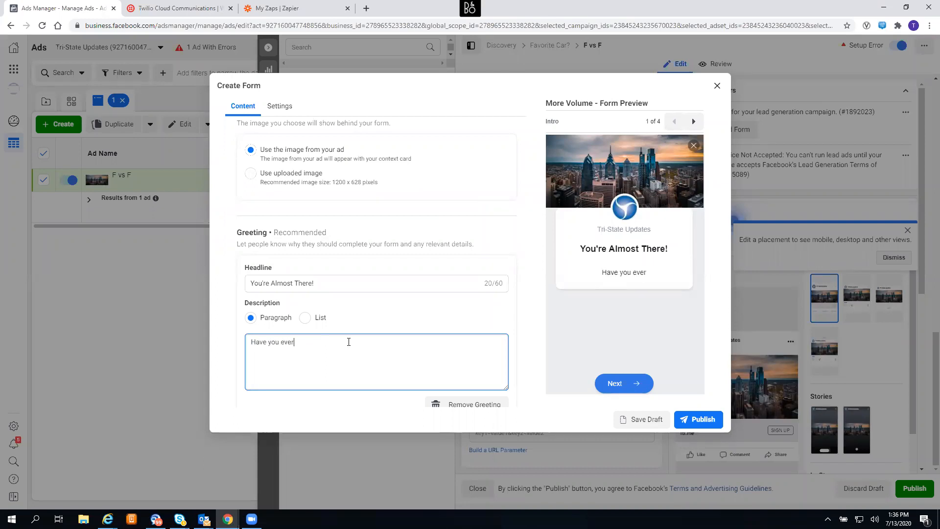
text( wondered?)
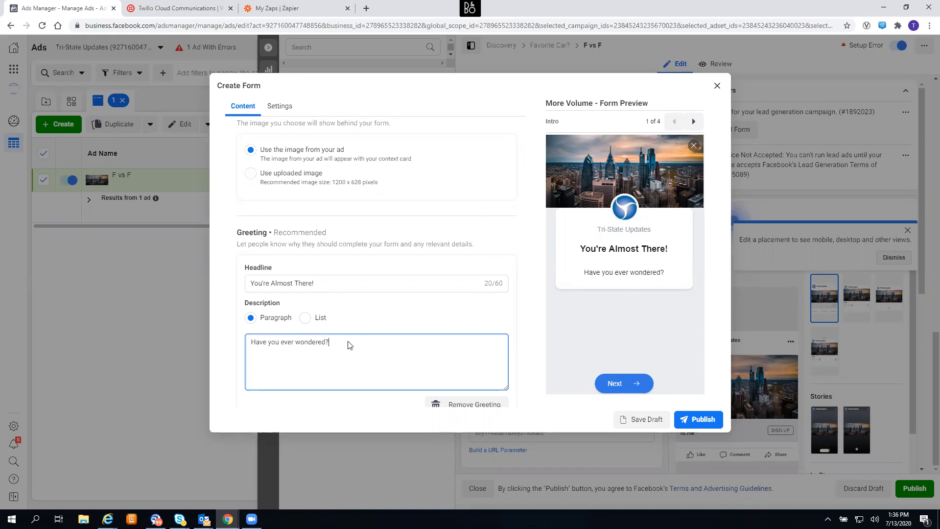
scroll(348, 342, down, 2)
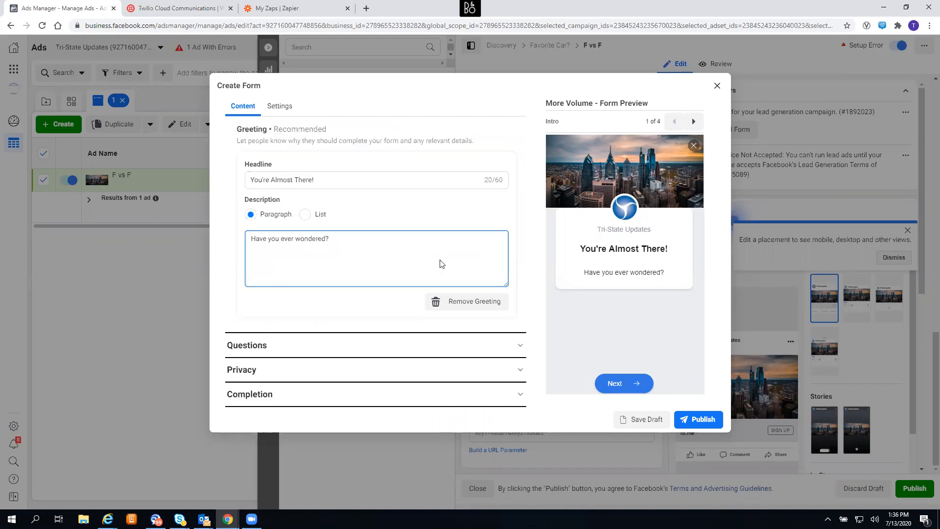
click(521, 348)
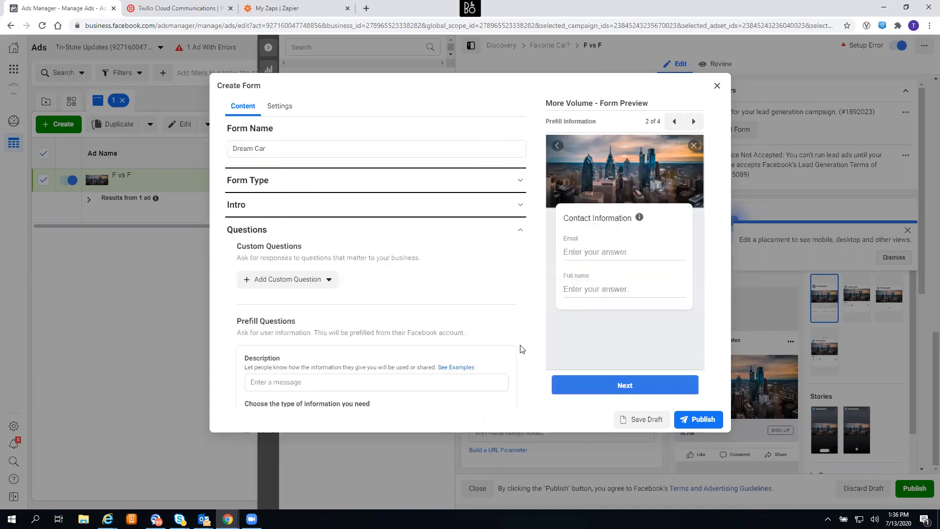
scroll(522, 349, down, 2)
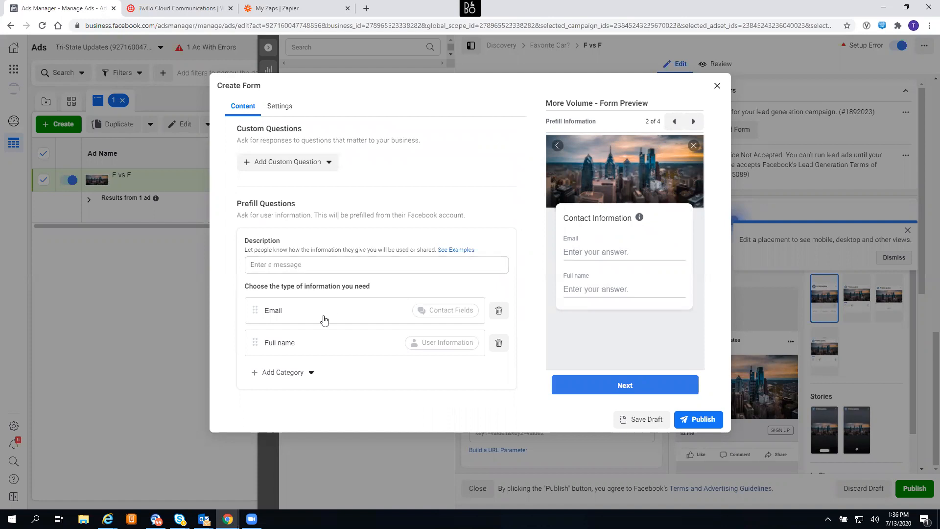
- Move Full name above Email, then add Phone number and Zip code as prefill questions
drag(249, 336, 252, 299)
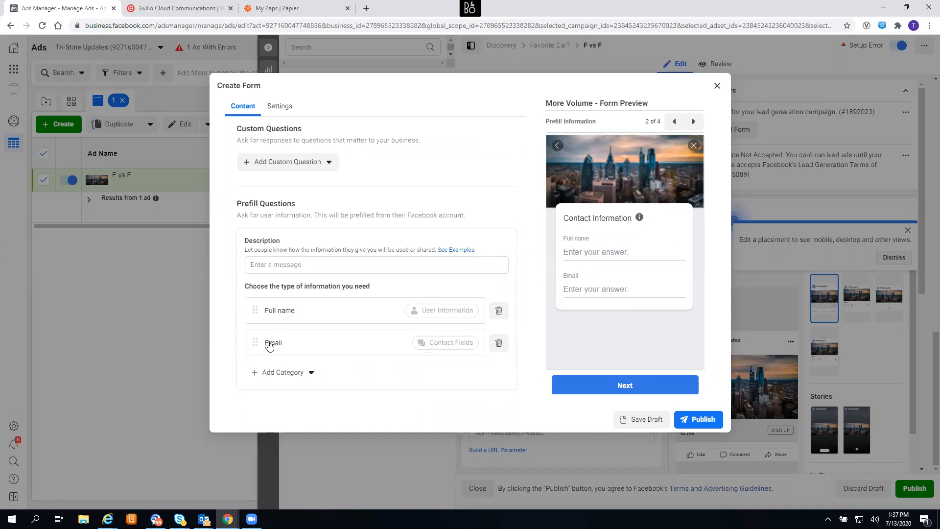
click(296, 382)
mouse_move(336, 397)
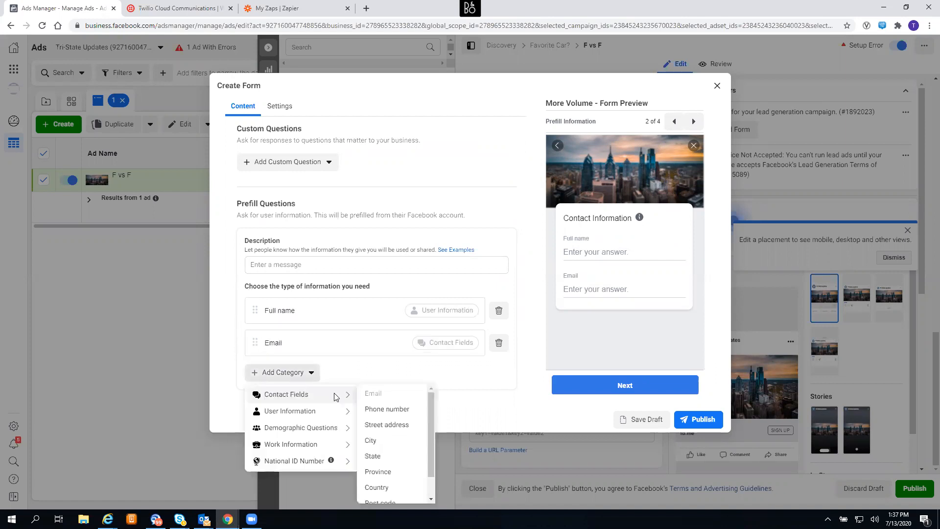
click(387, 410)
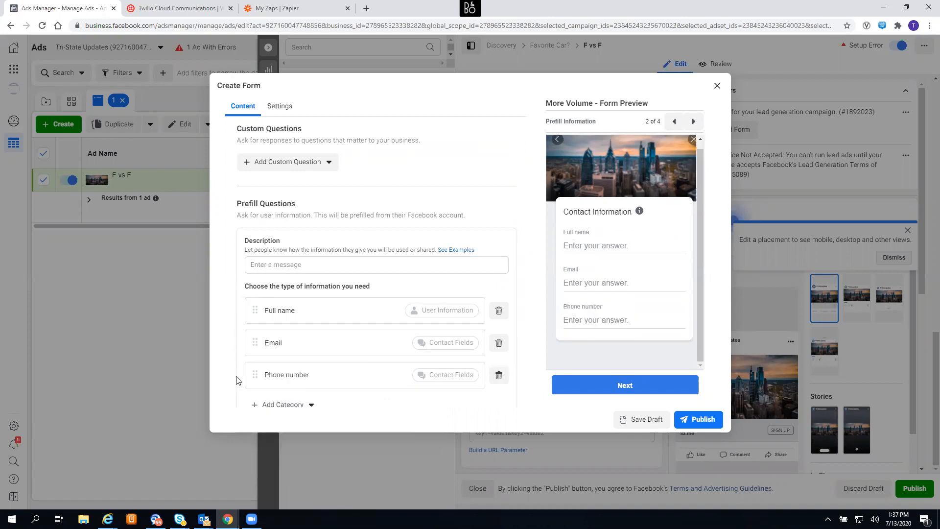
click(299, 407)
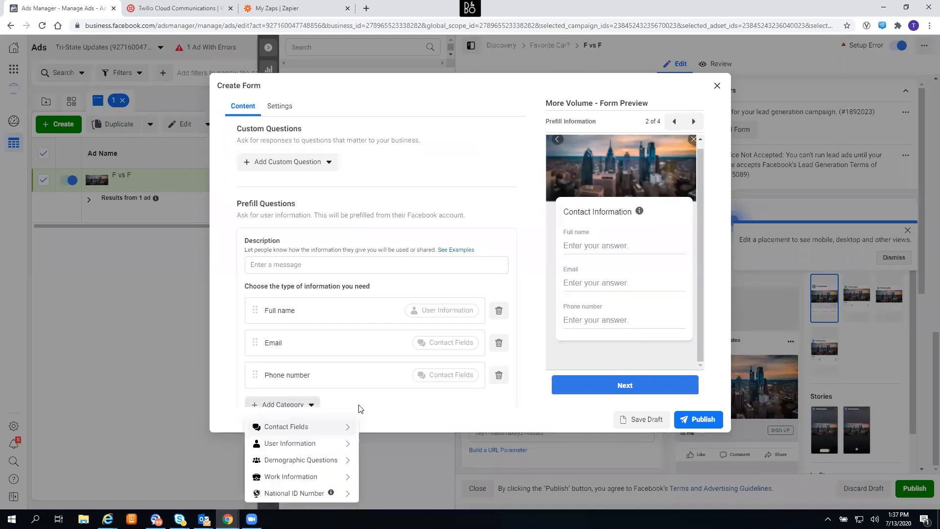
scroll(372, 353, down, 2)
scroll(322, 410, down, 1)
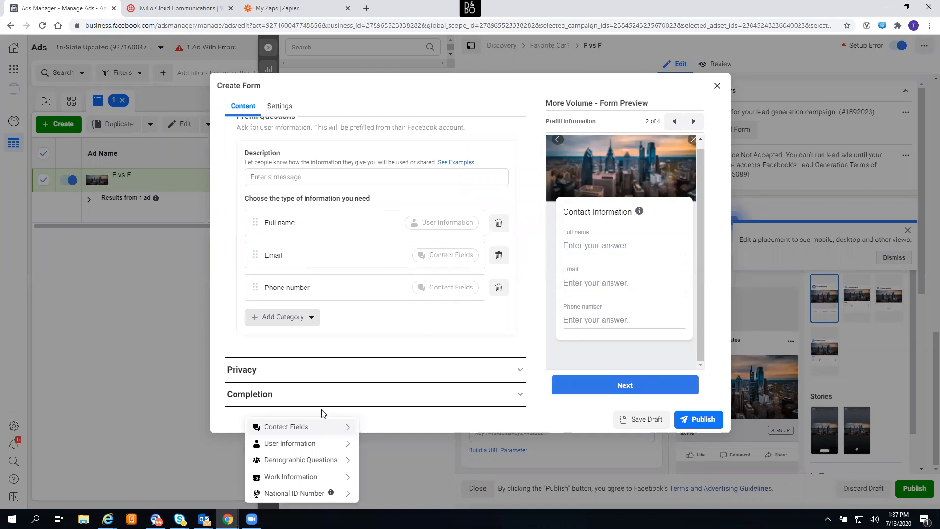
mouse_move(344, 424)
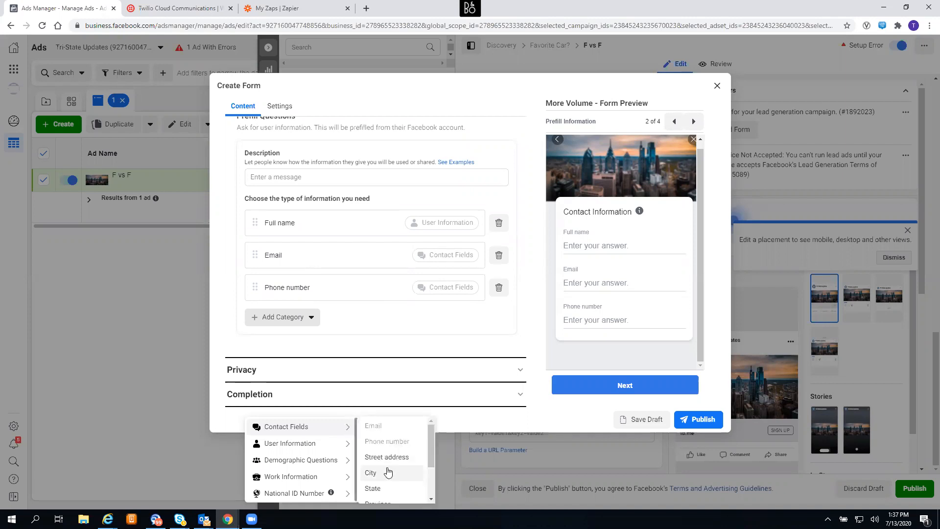
scroll(388, 472, down, 2)
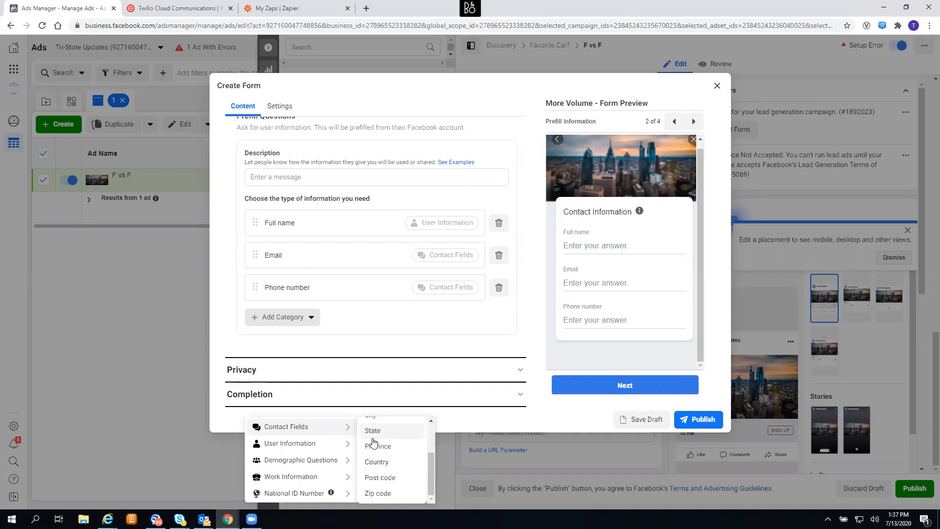
click(375, 495)
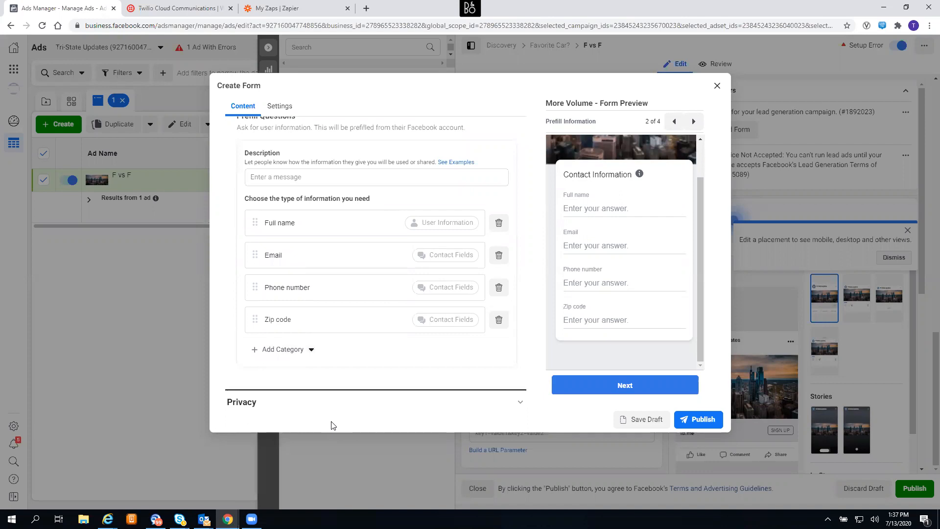
- Add Street address from Contact Fields as a prefill question
click(310, 350)
mouse_move(300, 374)
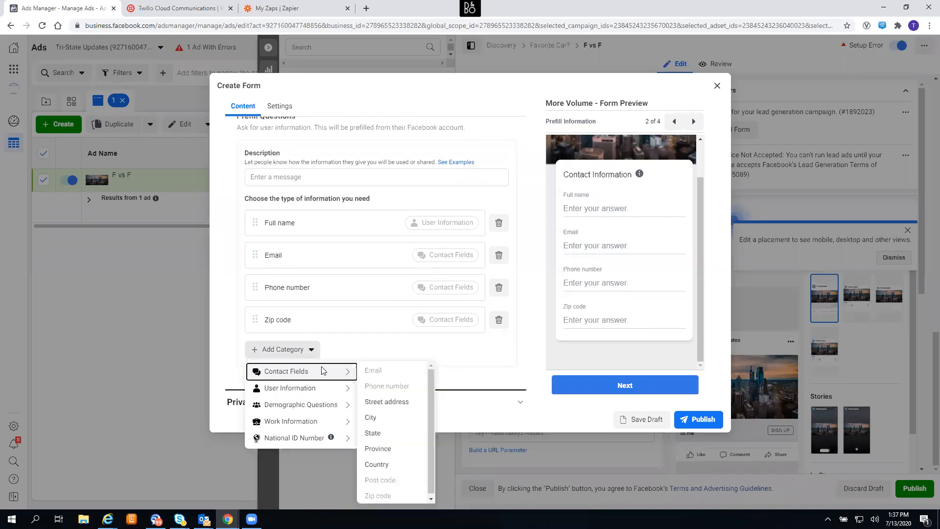
click(304, 350)
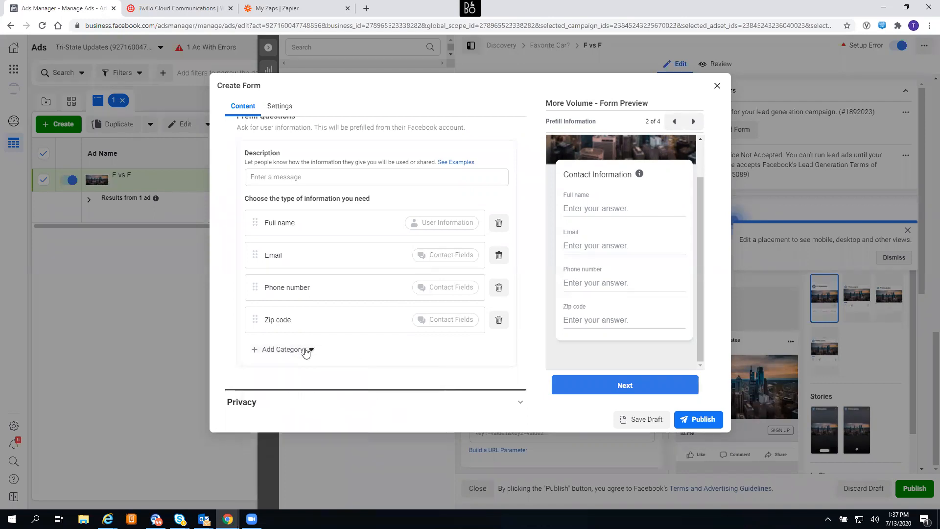
click(275, 357)
mouse_move(317, 377)
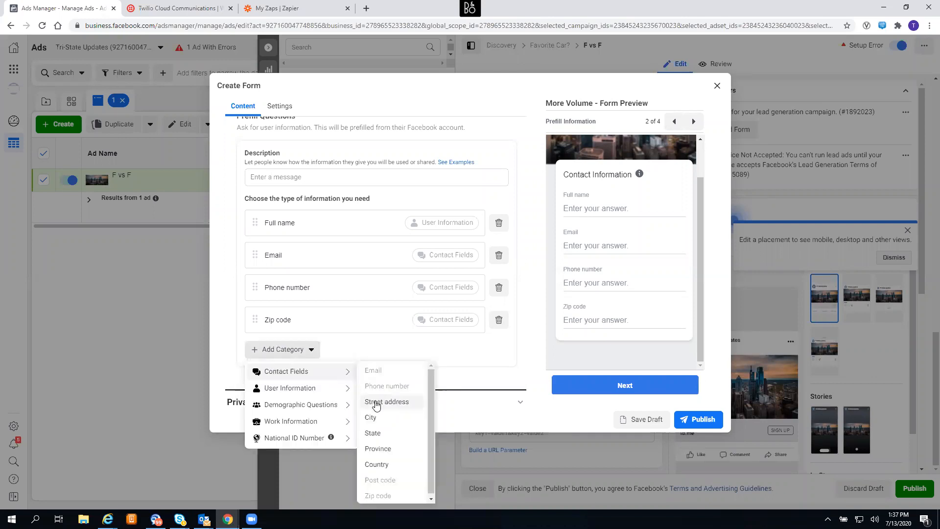
click(376, 404)
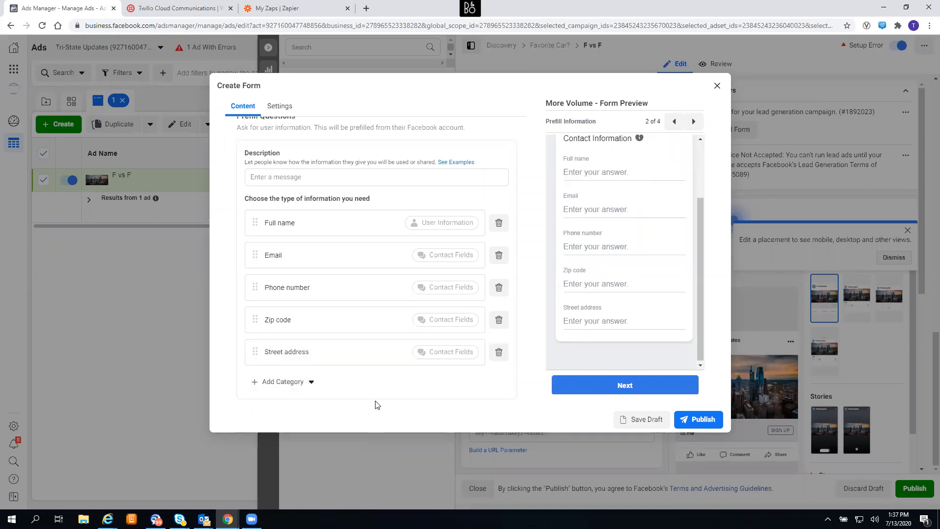
- Add Date of birth from Demographic Questions, bringing the form to six questions
click(301, 382)
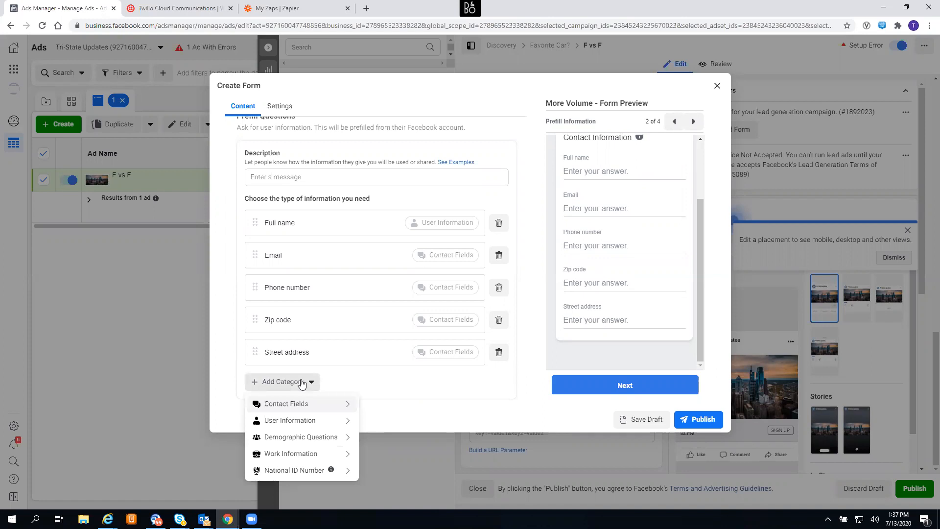
click(333, 421)
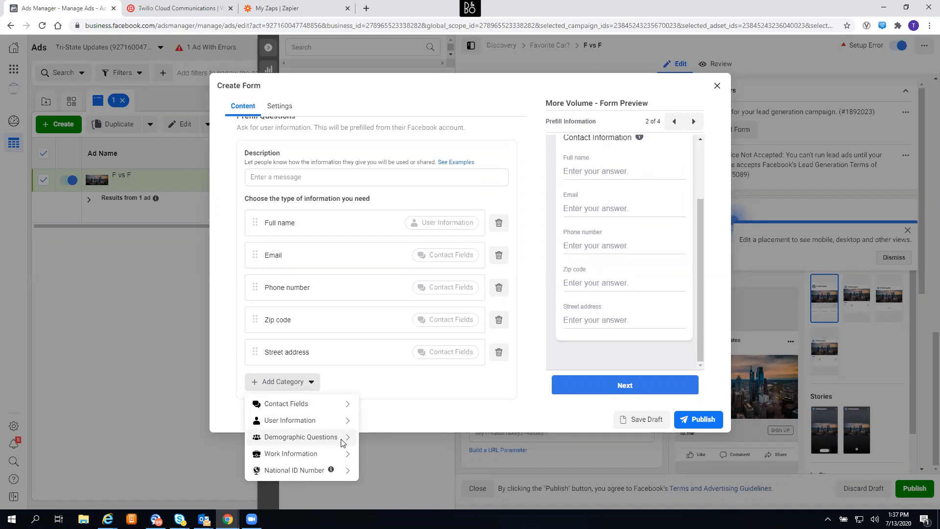
mouse_move(342, 442)
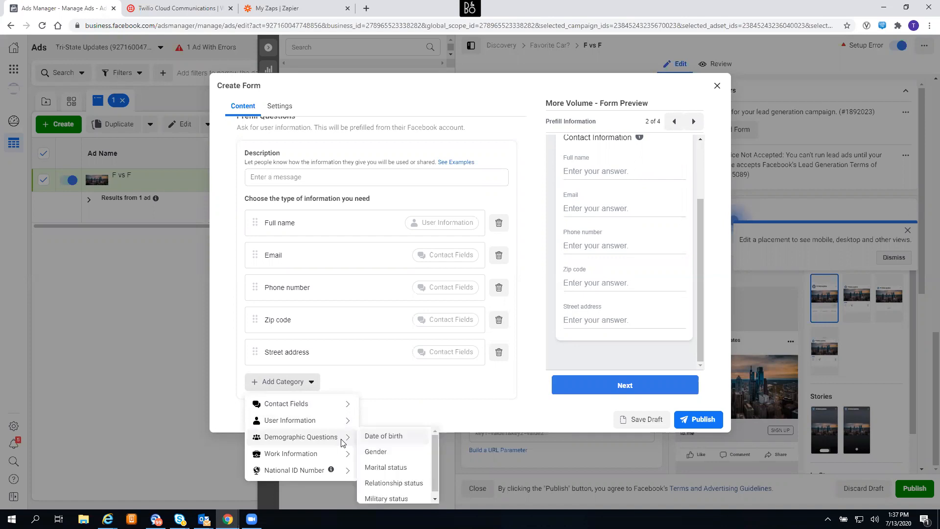
click(390, 438)
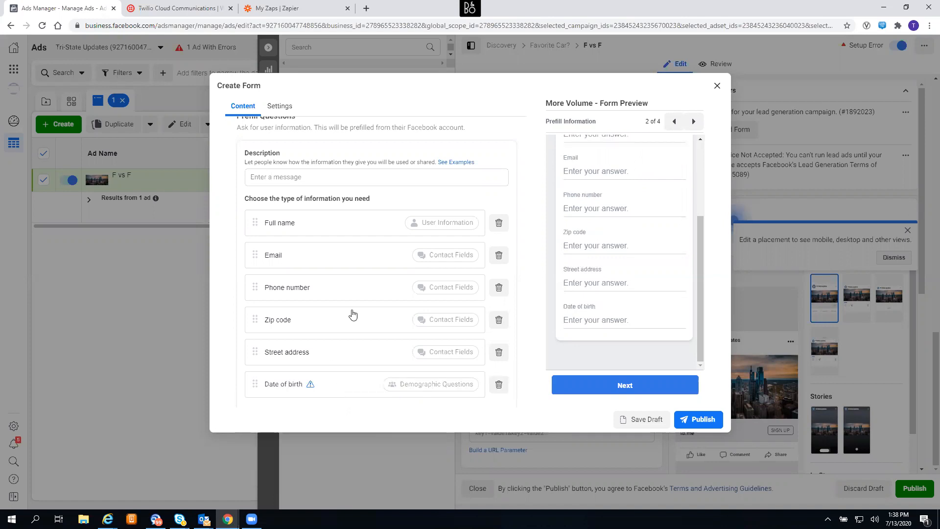
scroll(353, 314, down, 2)
scroll(353, 311, down, 2)
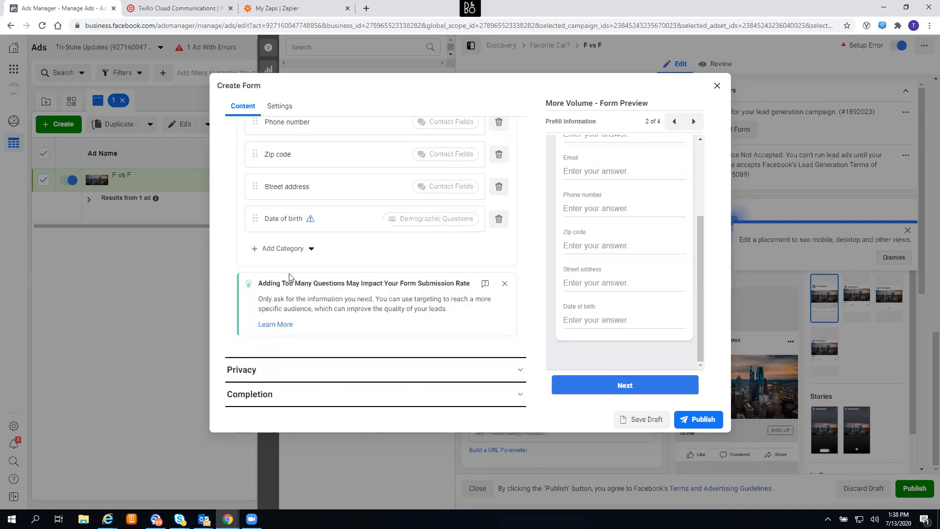
click(310, 251)
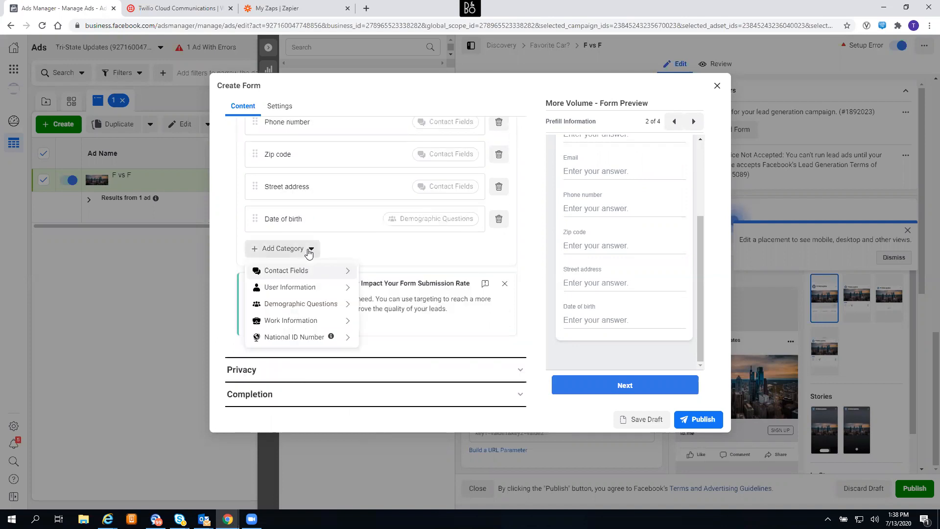
mouse_move(321, 299)
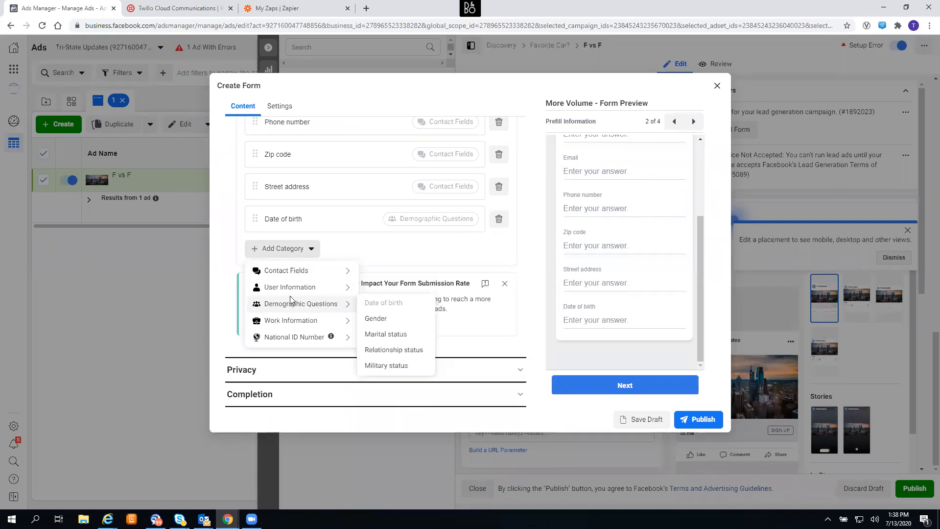
mouse_move(295, 307)
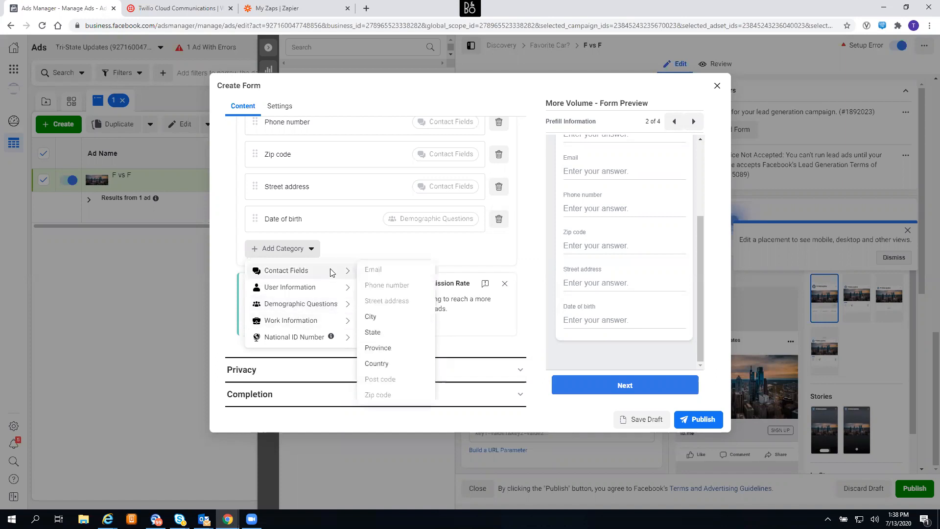
mouse_move(331, 289)
click(222, 271)
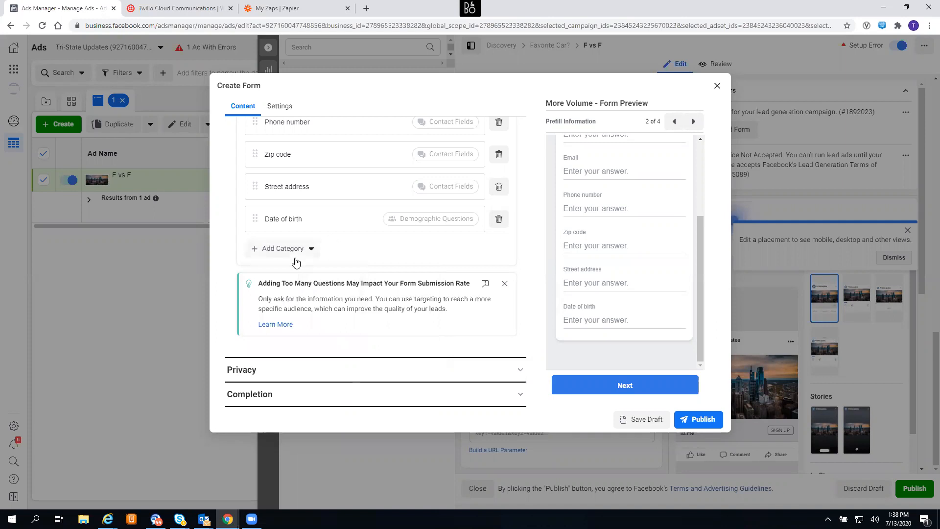
click(311, 255)
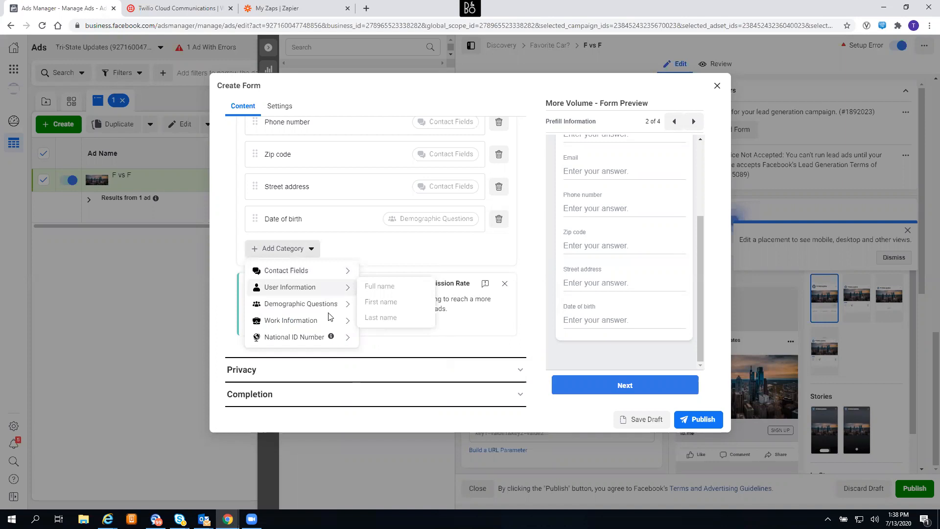
mouse_move(331, 327)
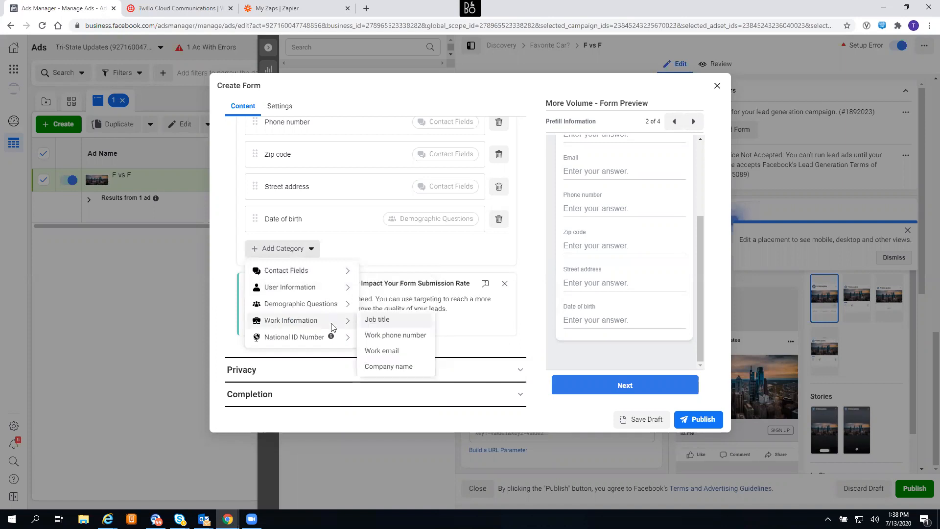
mouse_move(330, 310)
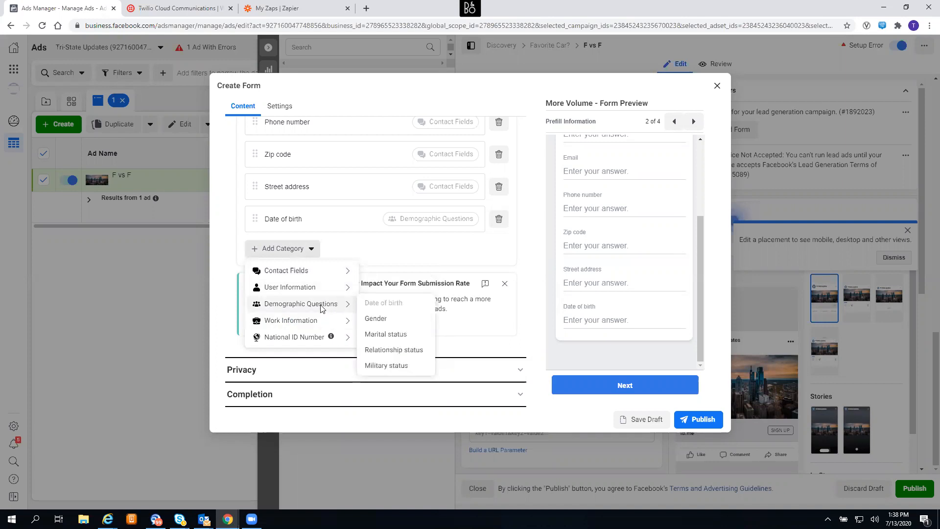
mouse_move(310, 282)
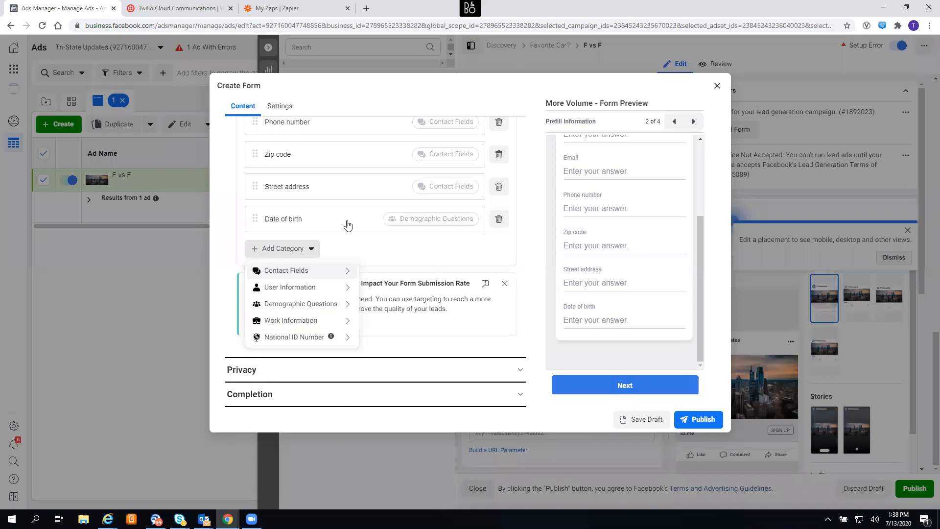
click(390, 256)
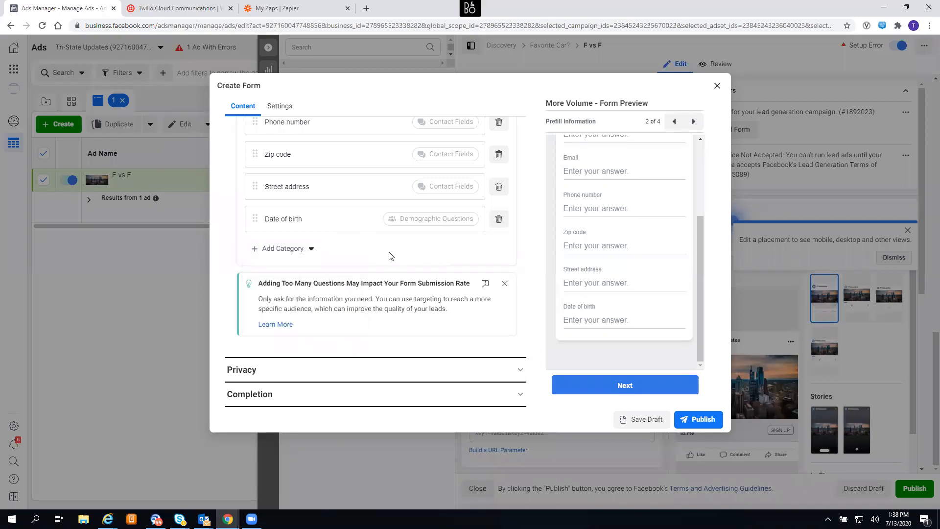
scroll(391, 256, up, 1)
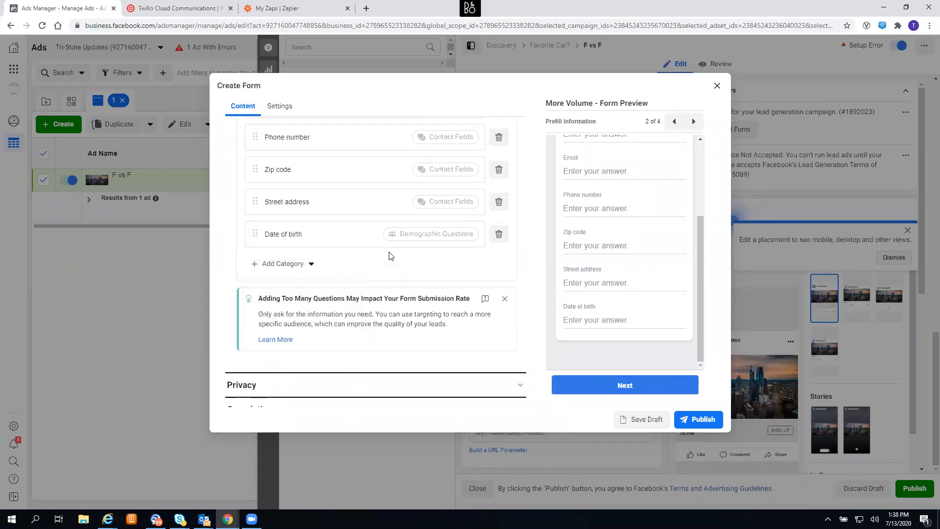
scroll(390, 256, up, 3)
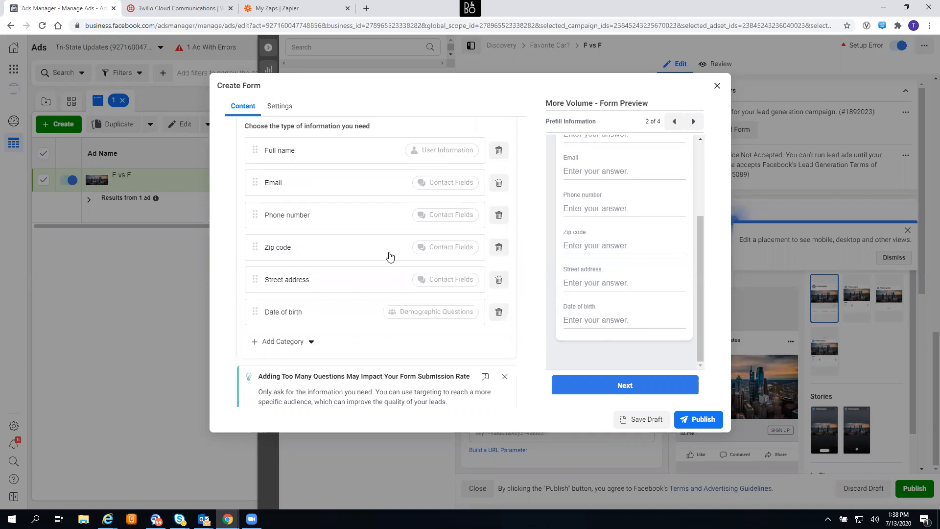
click(307, 343)
mouse_move(327, 384)
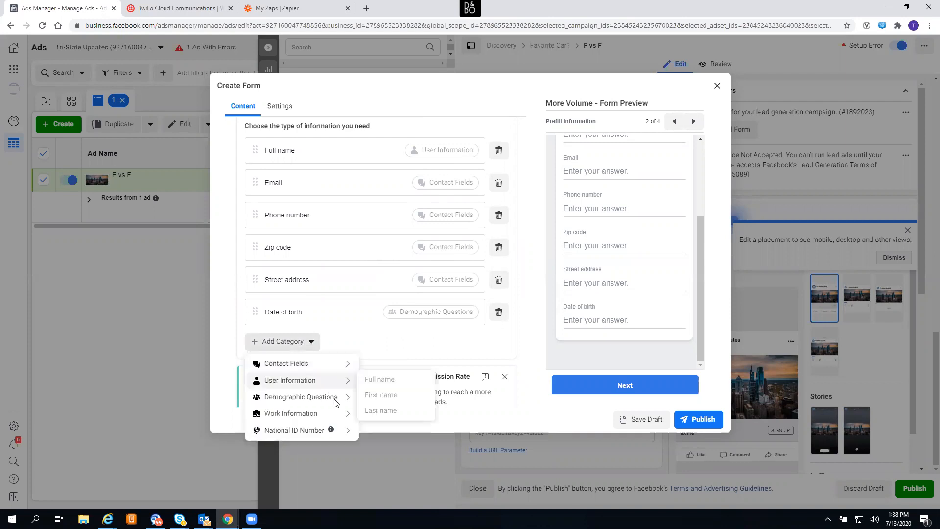
mouse_move(302, 422)
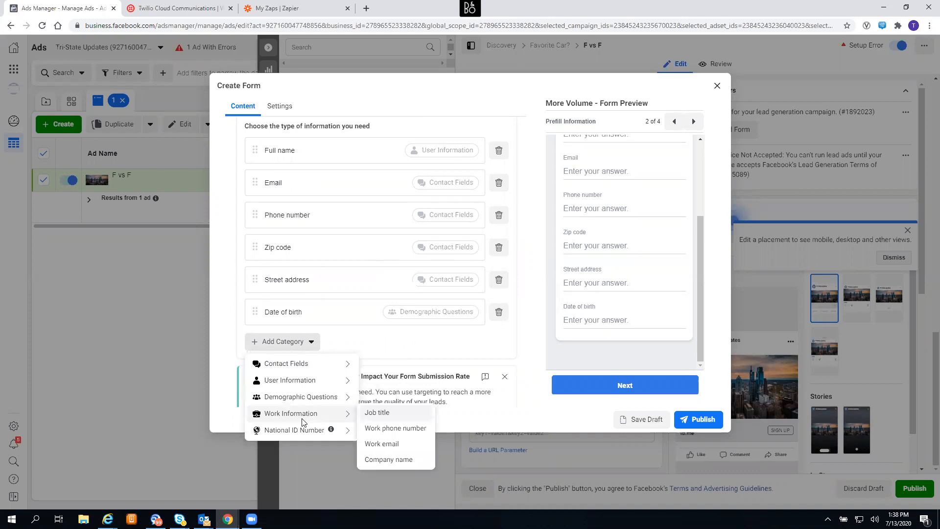
mouse_move(322, 436)
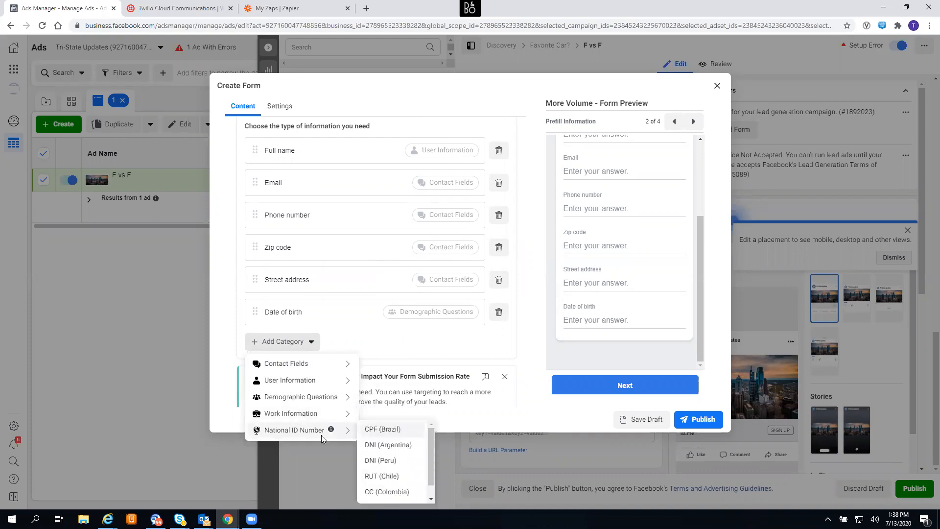
mouse_move(318, 364)
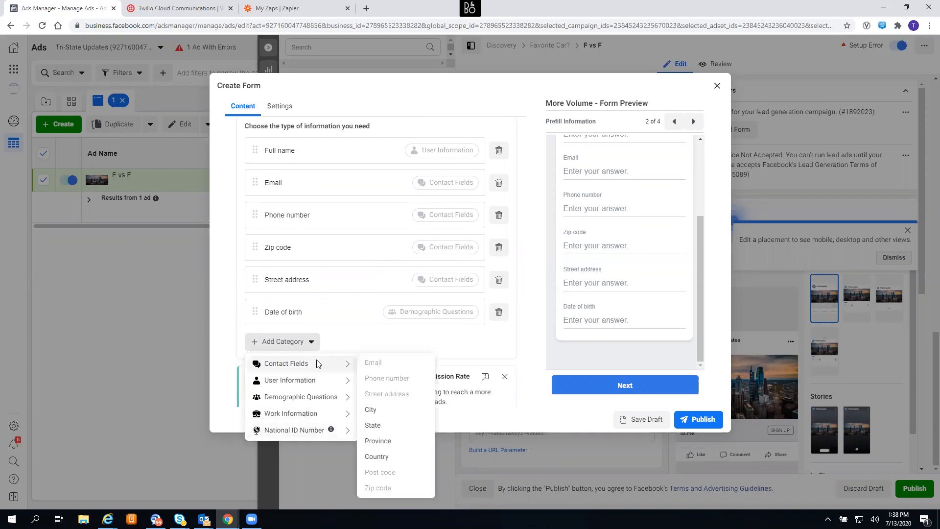
click(397, 344)
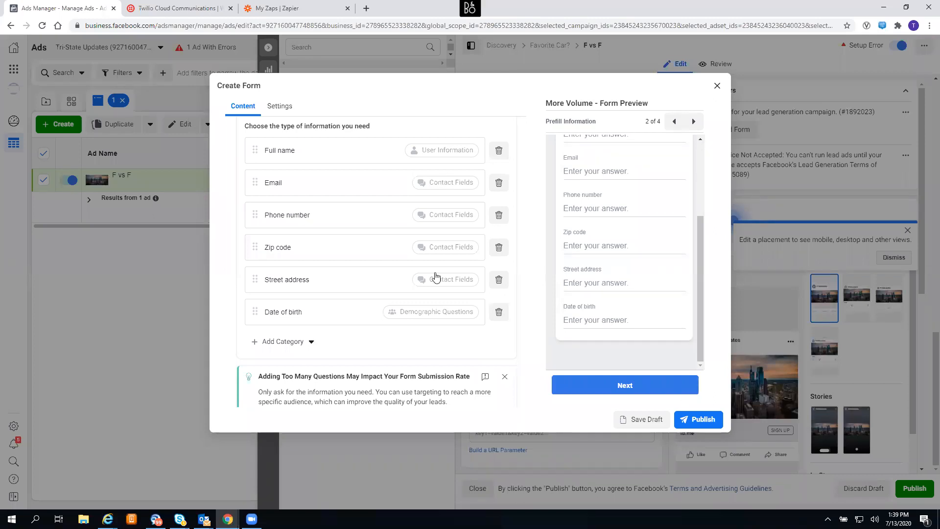
scroll(360, 279, down, 2)
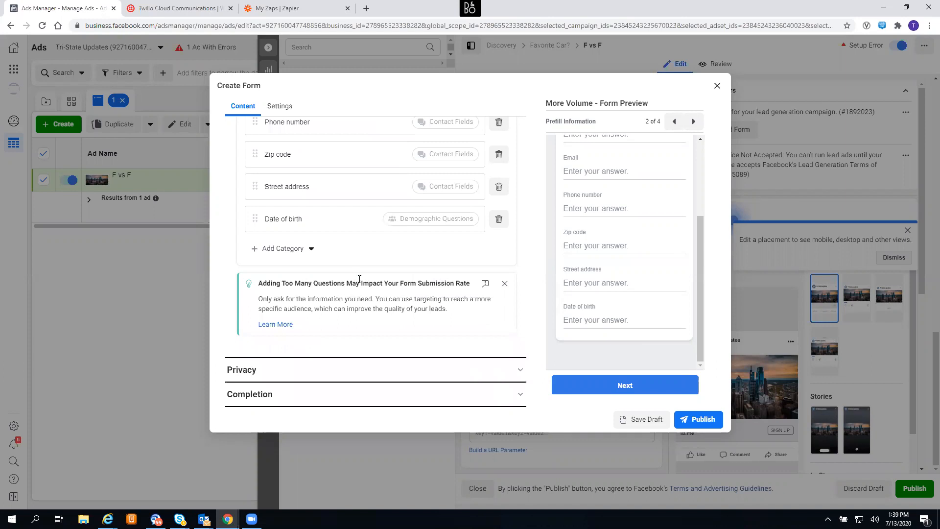
- Expand the form's Privacy section, select its link field, and switch to Zapier's Zaps page
click(521, 374)
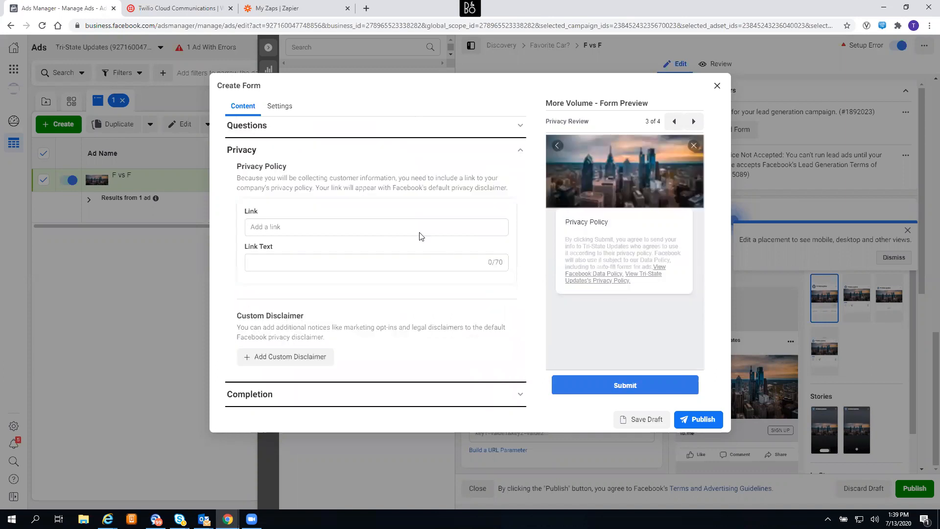
click(357, 226)
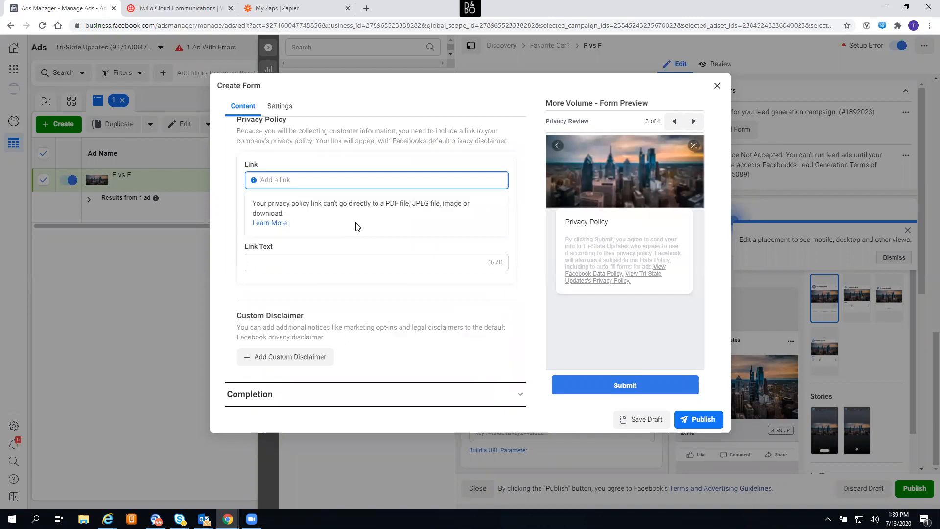
click(319, 9)
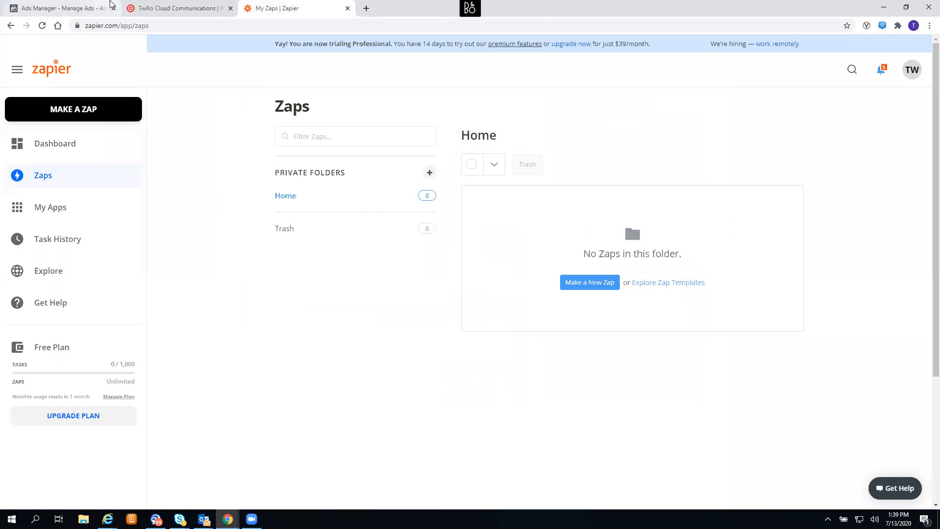
- Return to the lead form, open the privacy link help, then switch to the Twilio number page
click(77, 12)
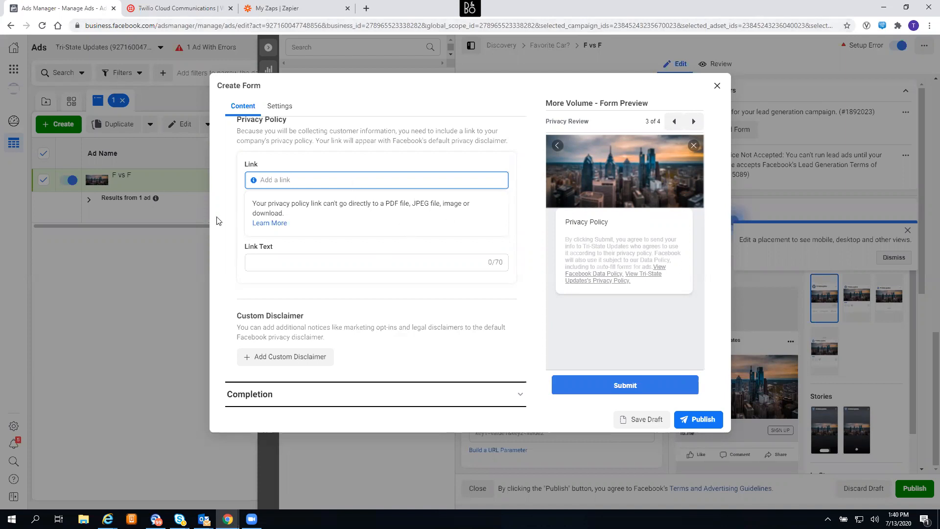
click(281, 224)
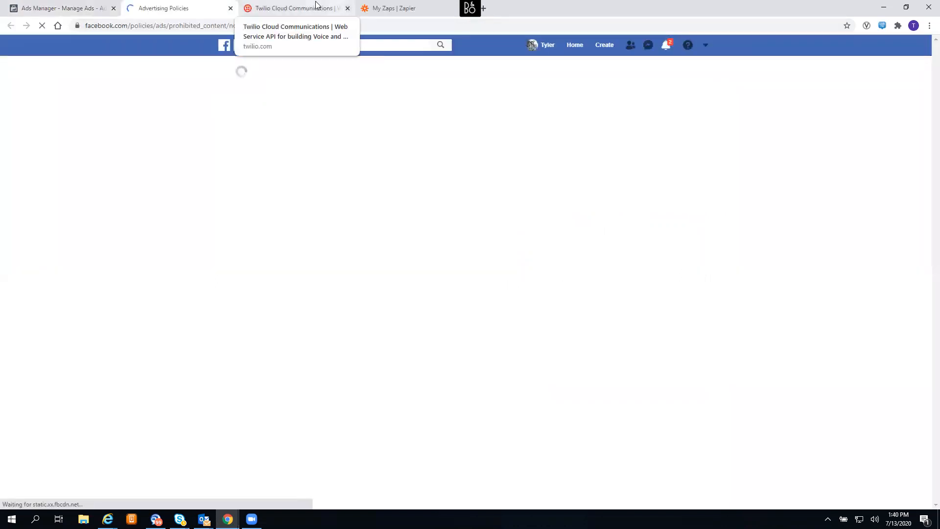
click(248, 9)
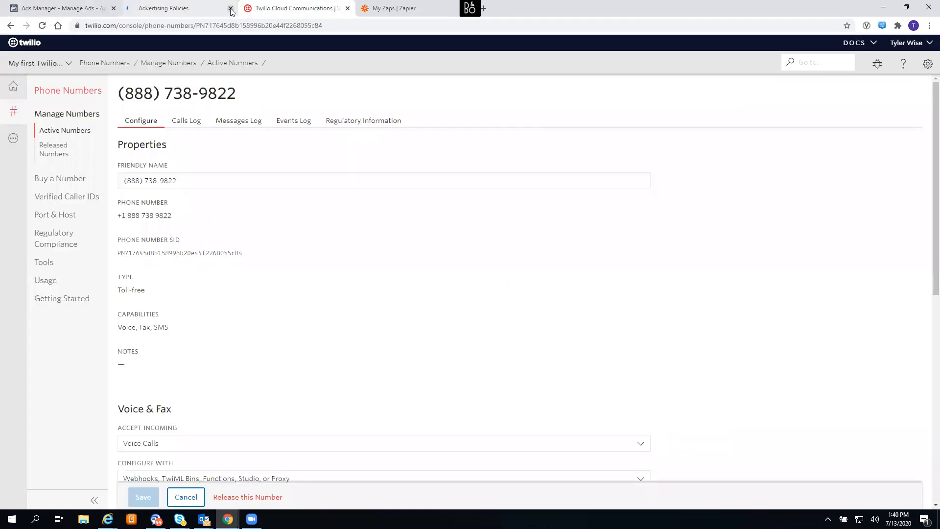
- Close the Advertising Policies tab and go back to the Ads Manager lead form
click(231, 9)
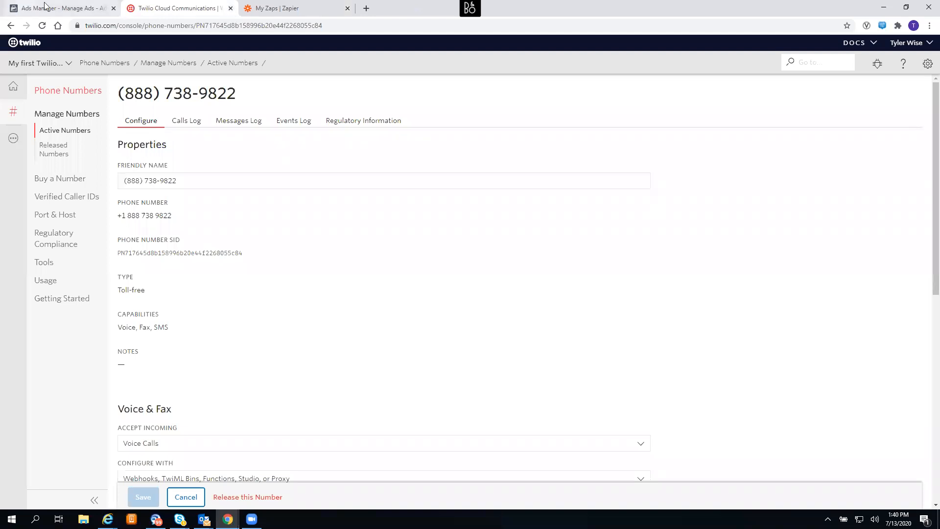
click(44, 6)
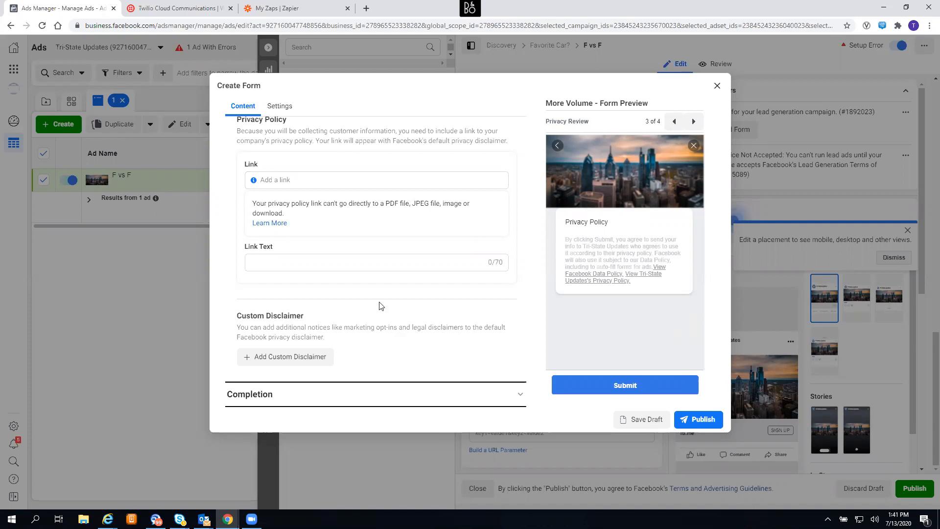
click(371, 253)
text(https://www.quoteinformer.com/privacy-policy)
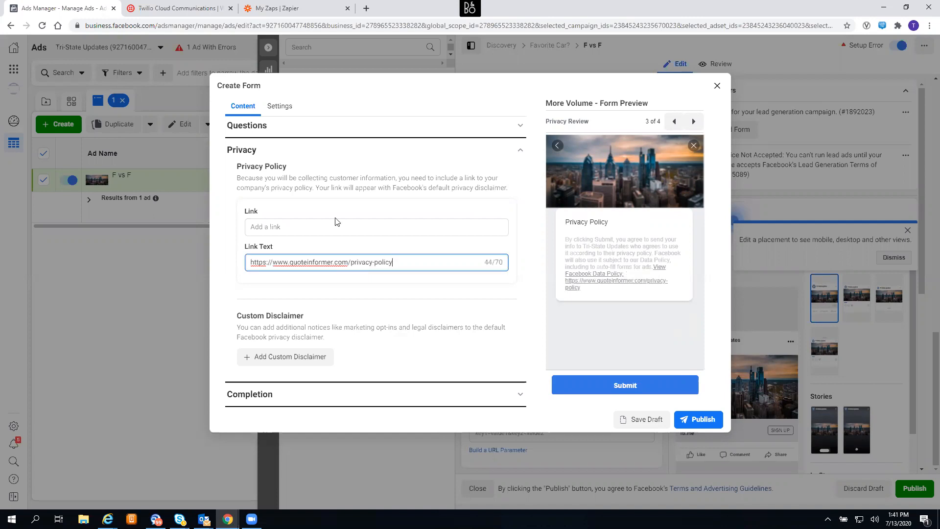
click(300, 229)
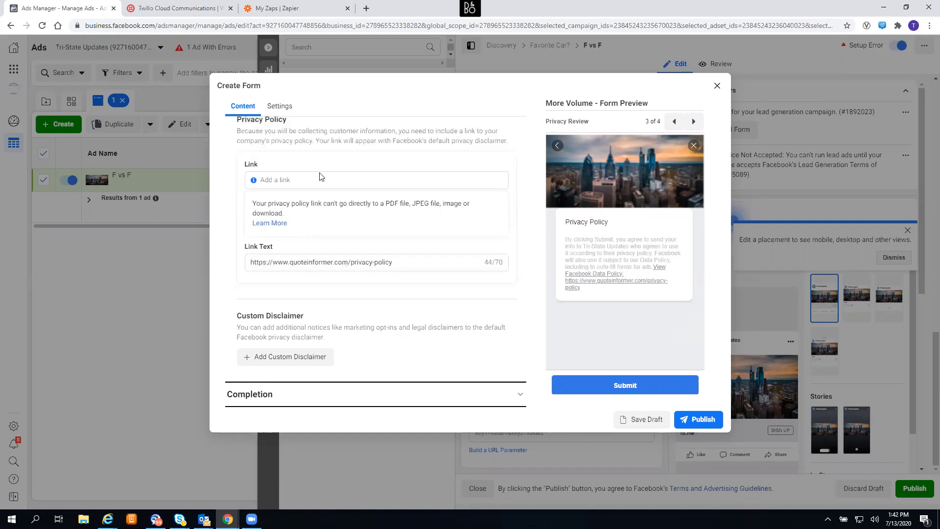
click(268, 180)
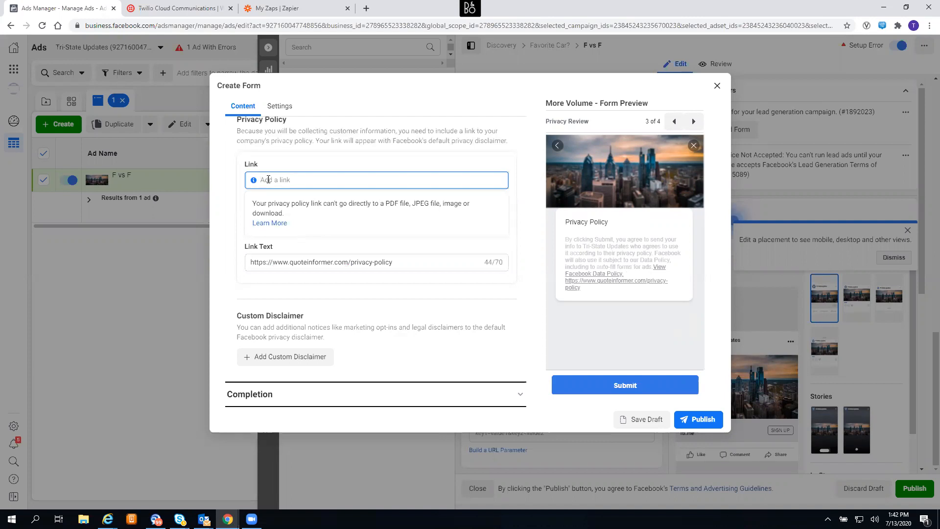
text(View Our Privacy Policy)
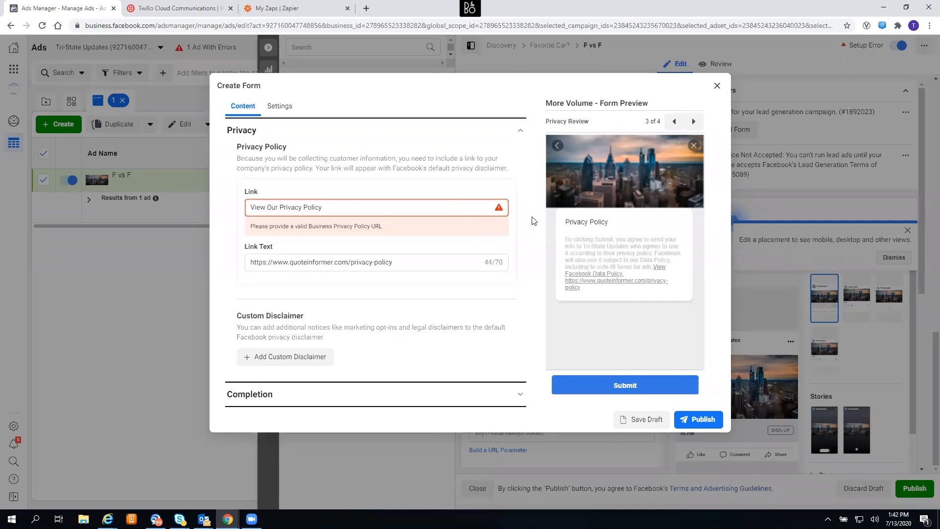
triple_click(417, 269)
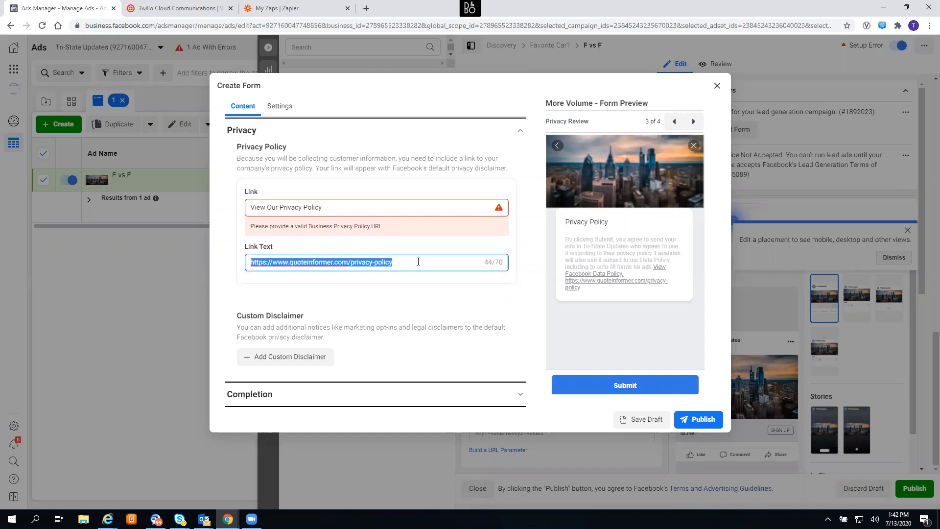
key(ctrl+x)
click(355, 210)
triple_click(354, 209)
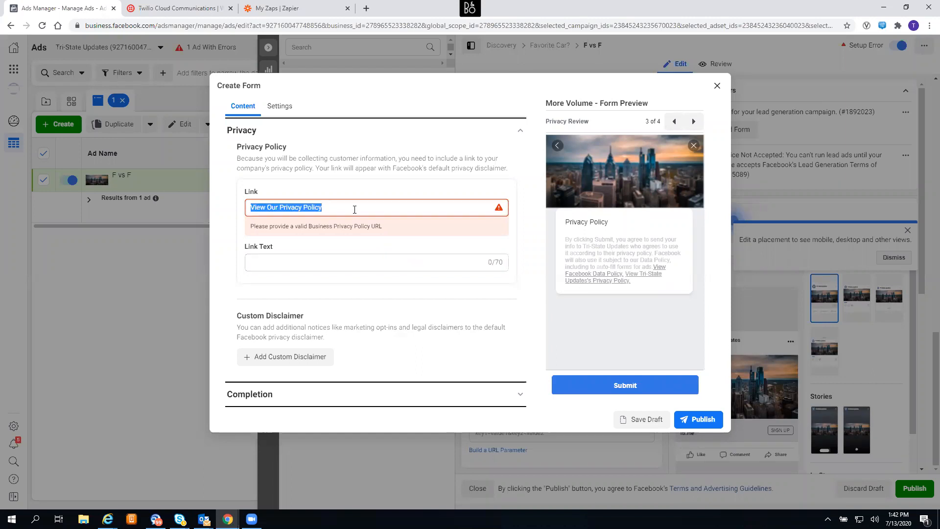
key(ctrl+v)
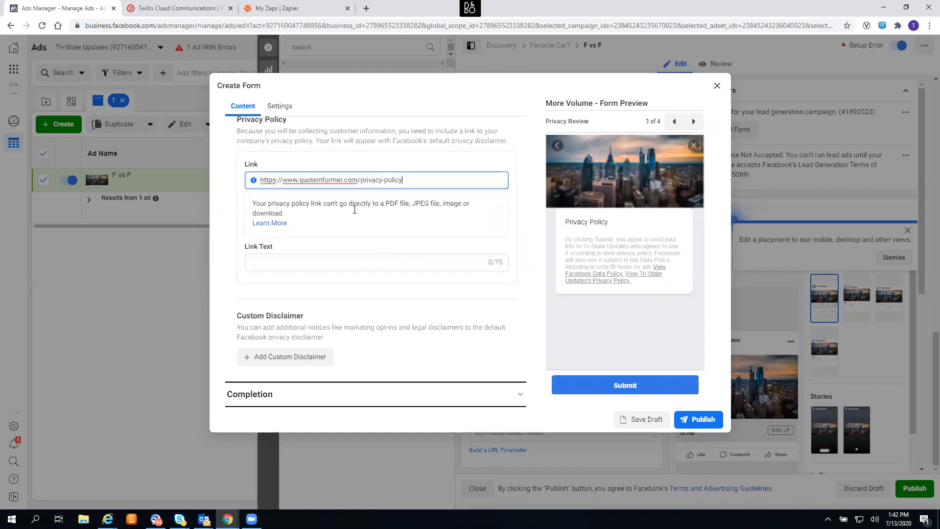
click(309, 274)
- Enter 'View Our Privacy Policy' as the privacy link text and expand the Completion section
click(309, 270)
text(V)
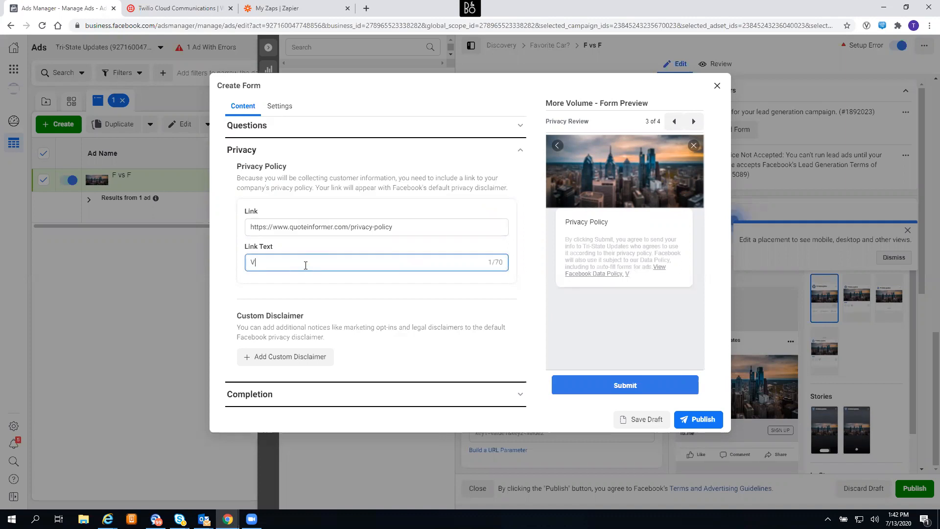
text(iew Our Privacy Policy)
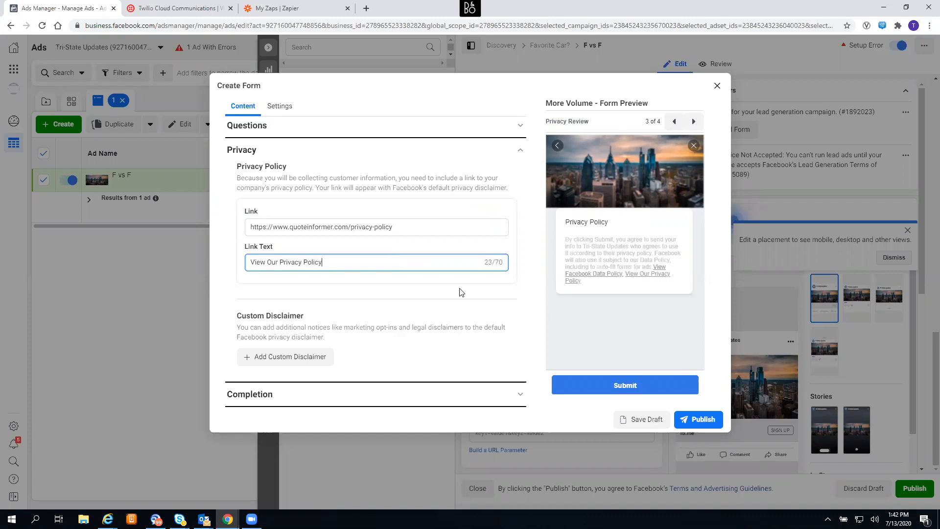
click(519, 397)
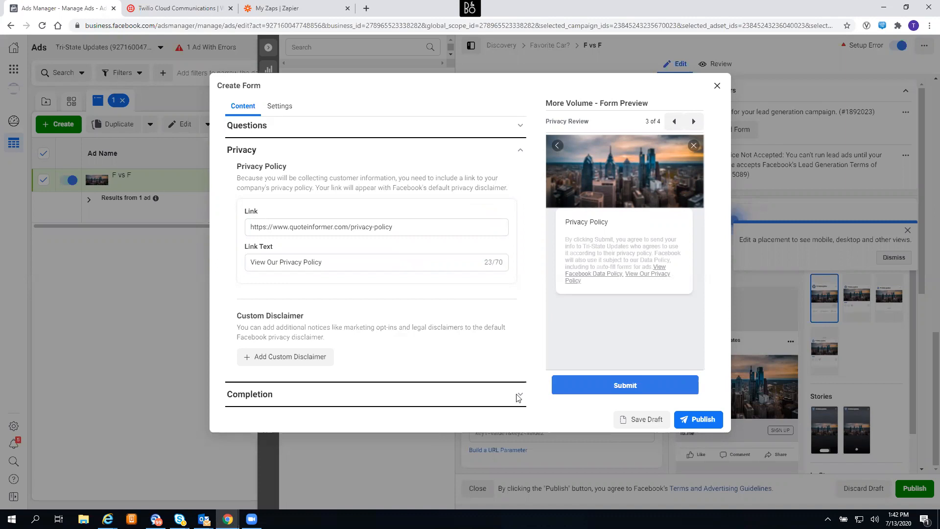
click(518, 396)
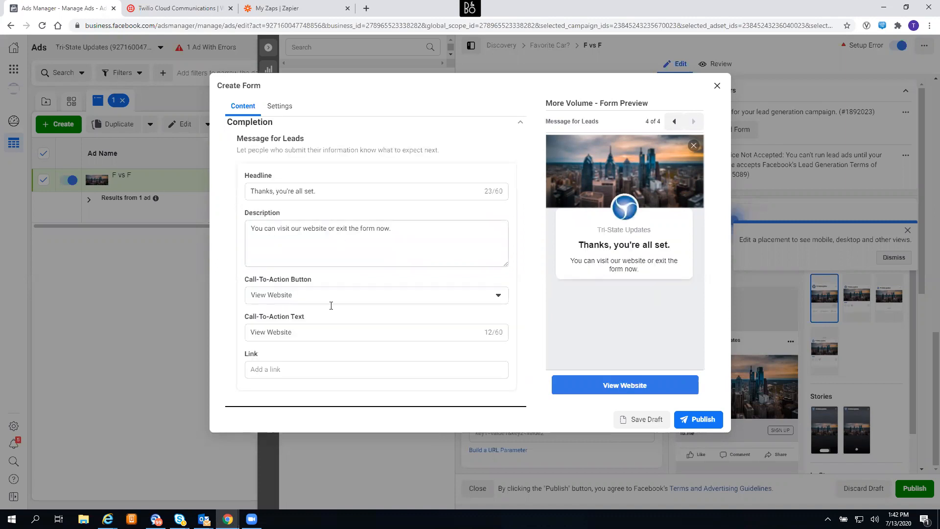
click(346, 369)
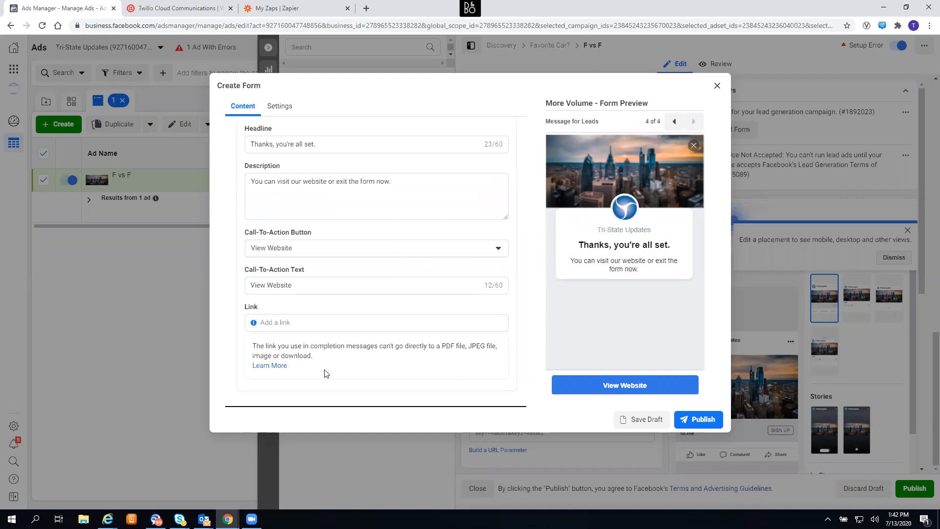
click(384, 327)
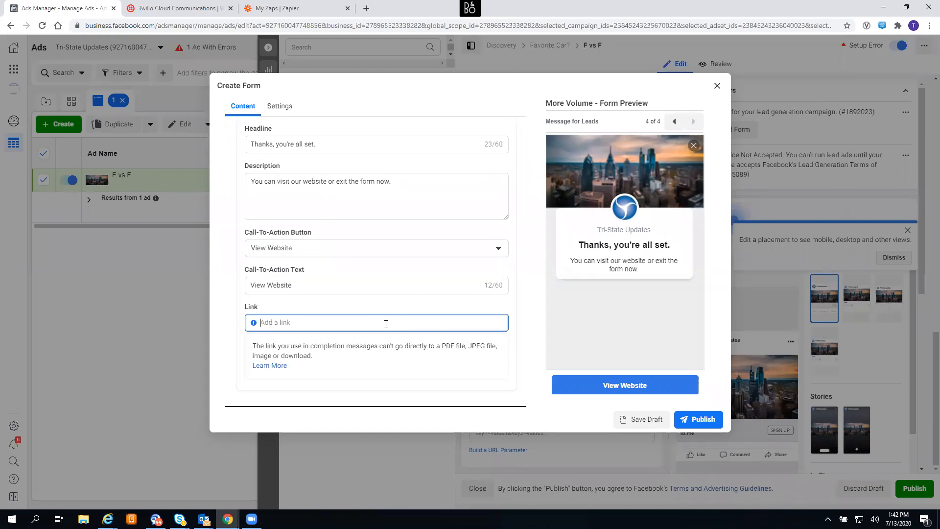
text(trisa)
key(BackSpace)
key(BackSpace)
key(BackSpace)
key(BackSpace)
key(BackSpace)
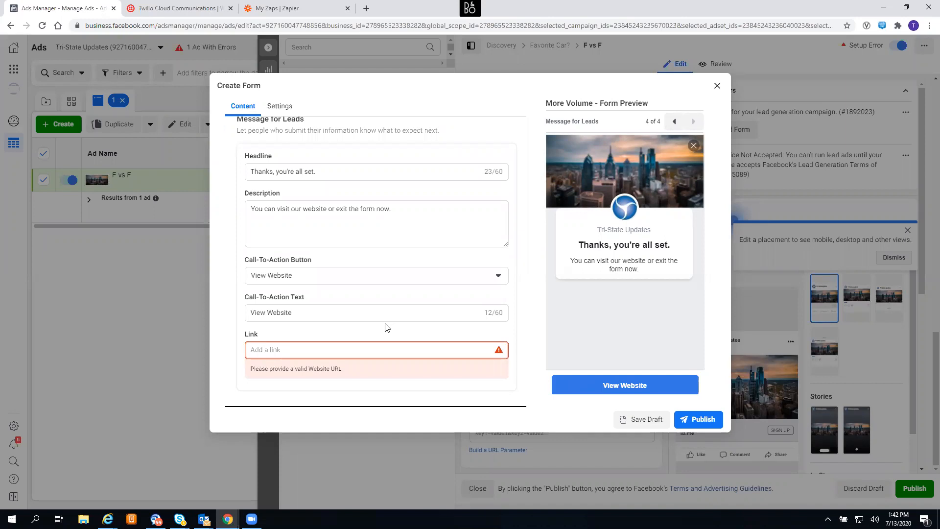
text(https://tristate.quoteinformer.com)
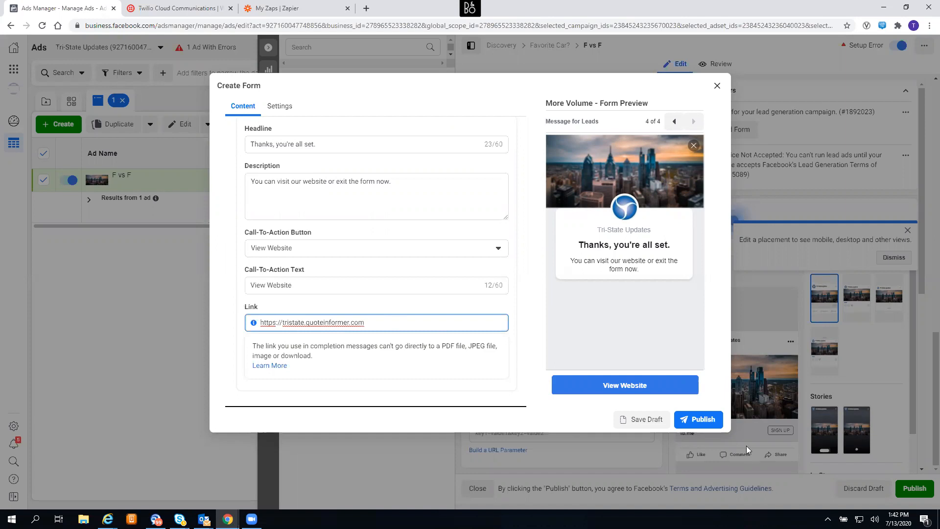
click(705, 421)
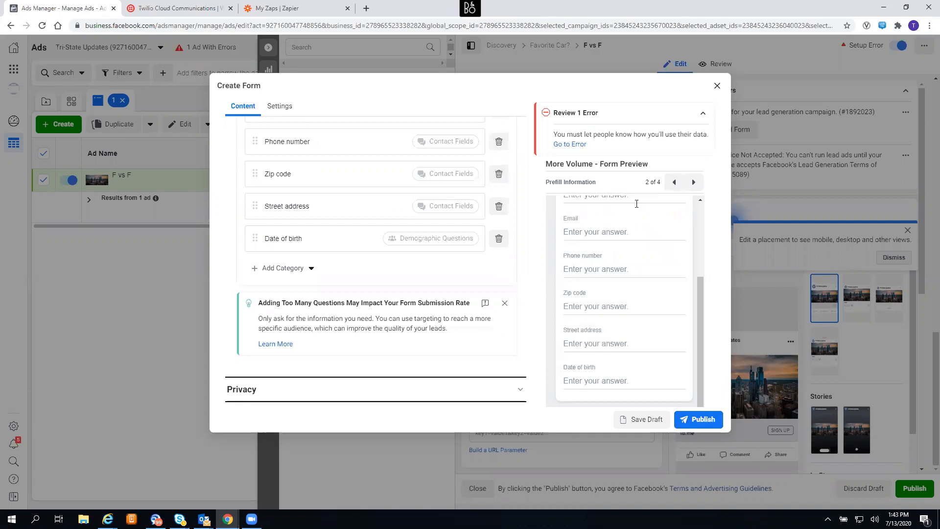
- Jump to the error and start the prefill description with 'Tri-State Updates'
click(567, 145)
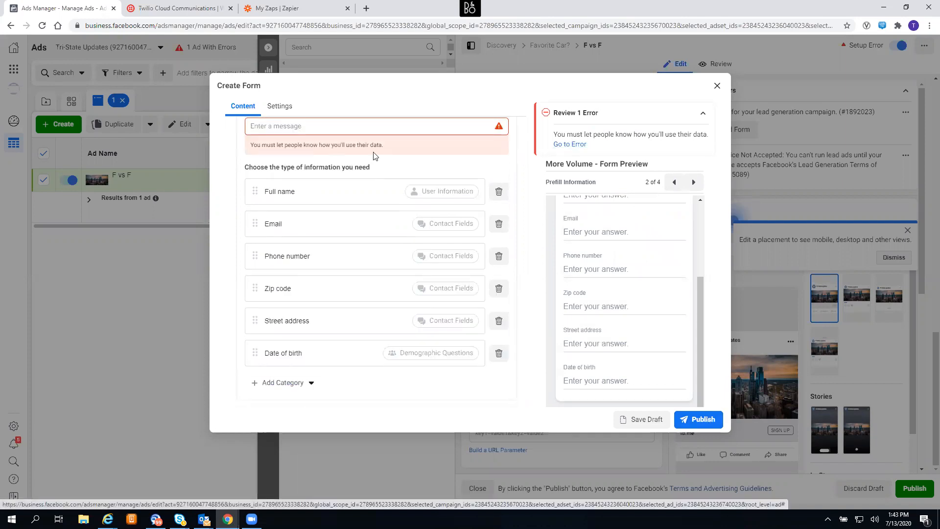
scroll(373, 156, up, 4)
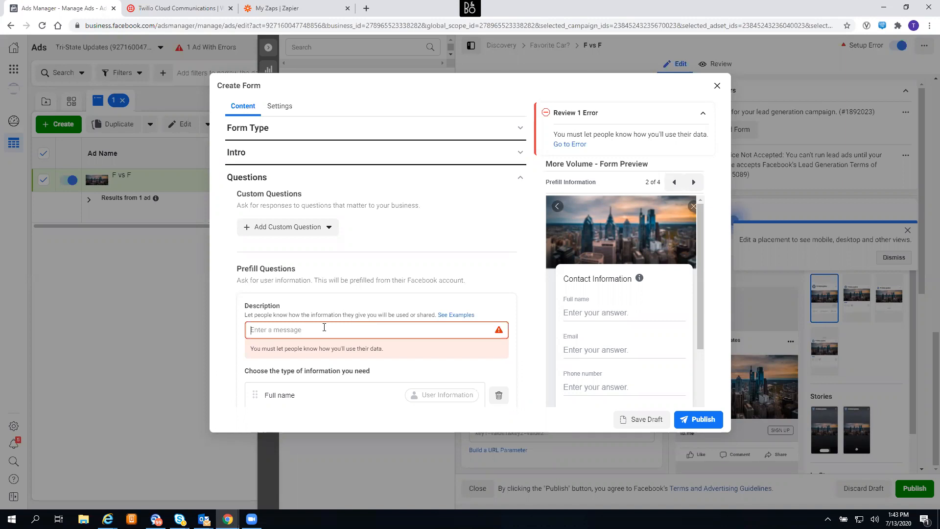
text(Tri State Updates)
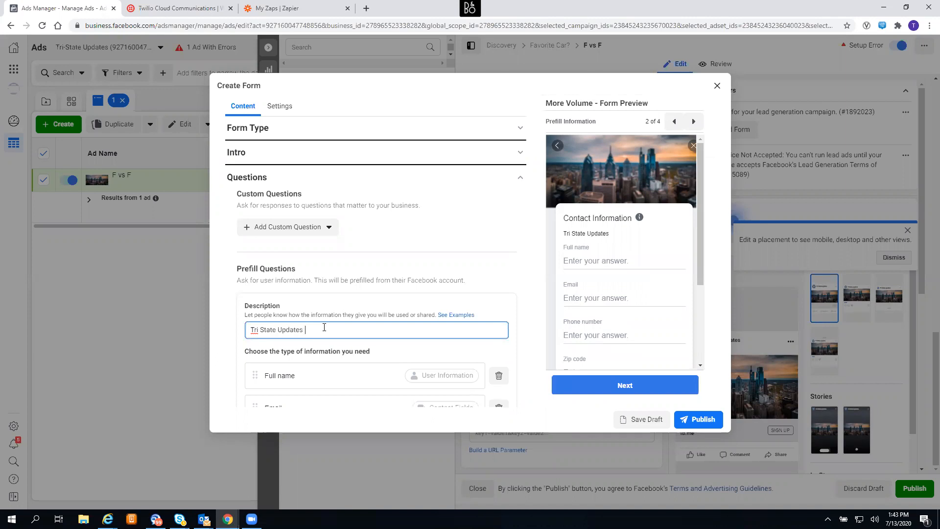
click(261, 330)
key(BackSpace)
text(-)
click(323, 332)
- Finish the description: 'offers up-to-date, current events happening in your area. Submitting this form subscribes you to our relevant updates!'
text(values your privacy and will)
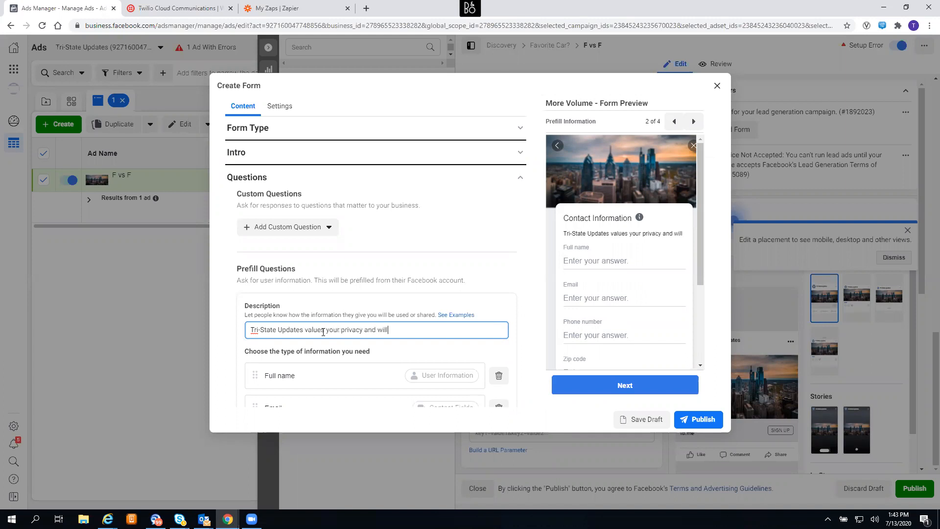
text( never)
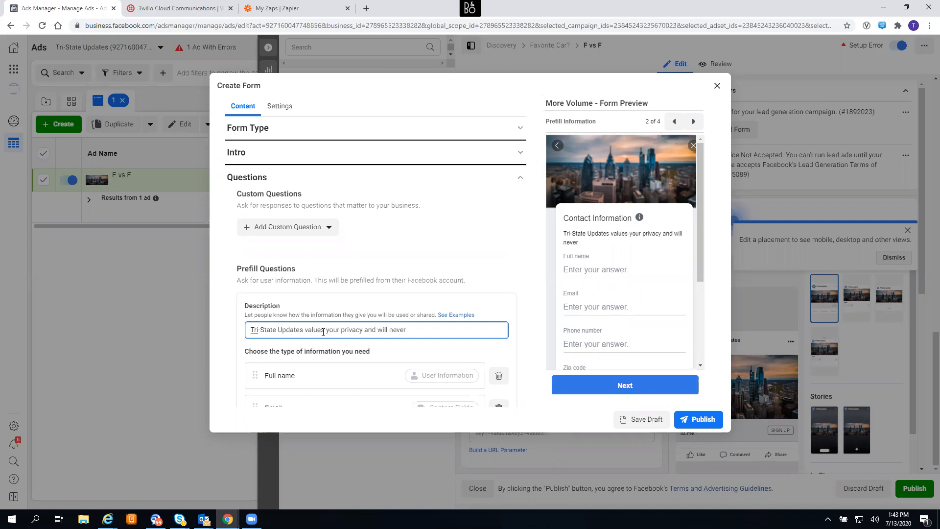
key(BackSpace)
key(BackSpace)
key(BackSpace)
key(BackSpace)
key(BackSpace)
key(BackSpace)
key(BackSpace)
key(BackSpace)
key(BackSpace)
key(BackSpace)
key(BackSpace)
key(BackSpace)
key(BackSpace)
key(BackSpace)
key(BackSpace)
key(BackSpace)
key(BackSpace)
key(BackSpace)
key(BackSpace)
key(BackSpace)
key(BackSpace)
key(BackSpace)
key(BackSpace)
text(s will conta)
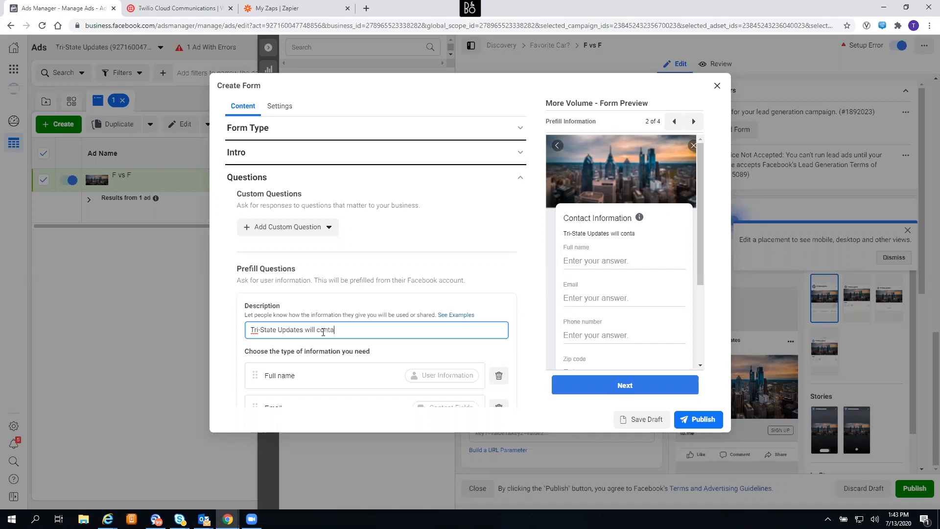
key(BackSpace)
key(BackSpace)
key(BackSpace)
key(BackSpace)
key(BackSpace)
text(offers up-to-date, current)
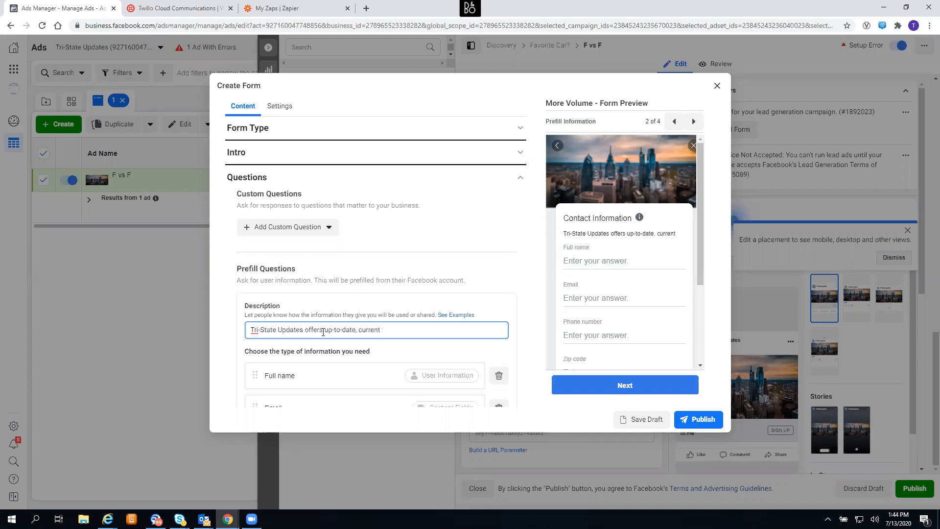
text(events)
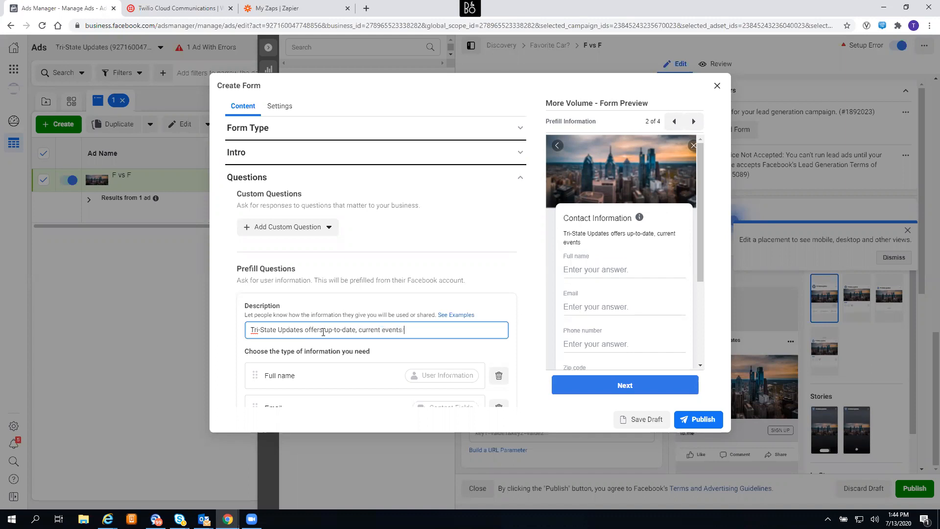
text( happening in your area. )
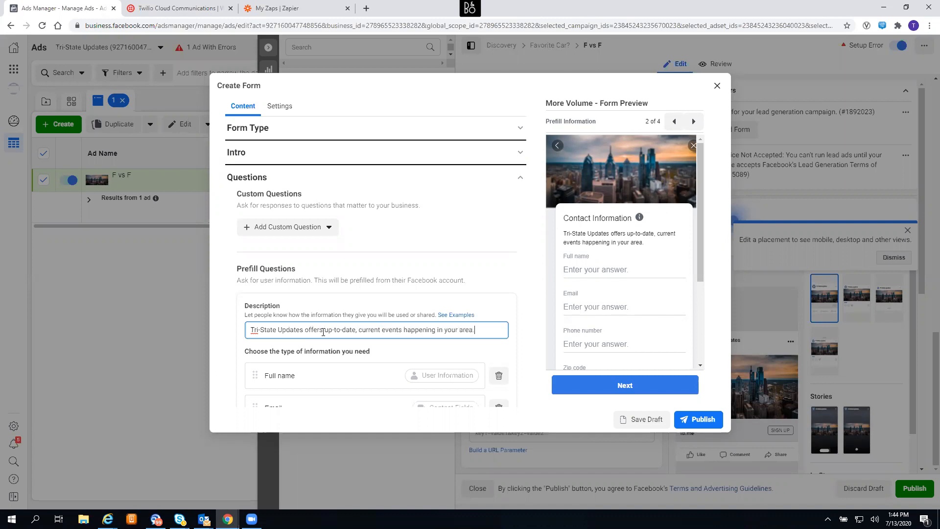
text(S)
key(BackSpace)
text(Submitting this form subscribes y)
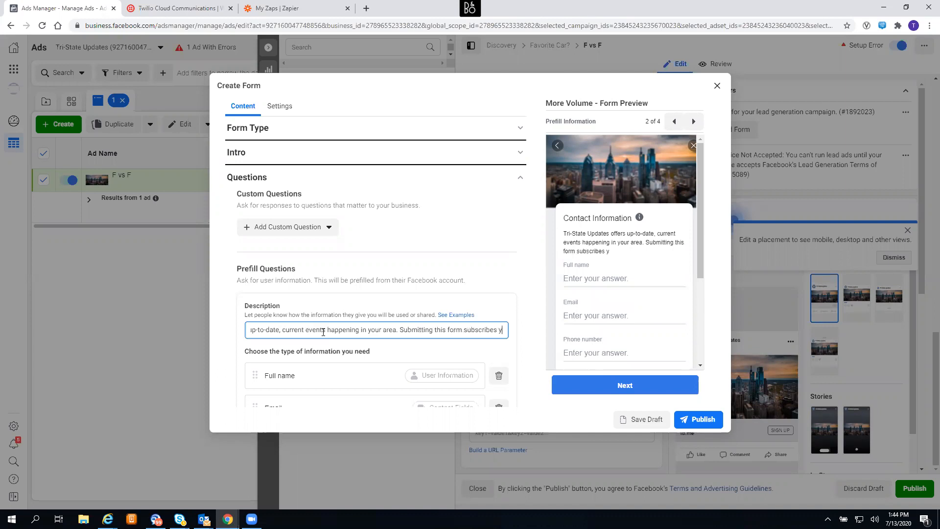
text(ou to ou)
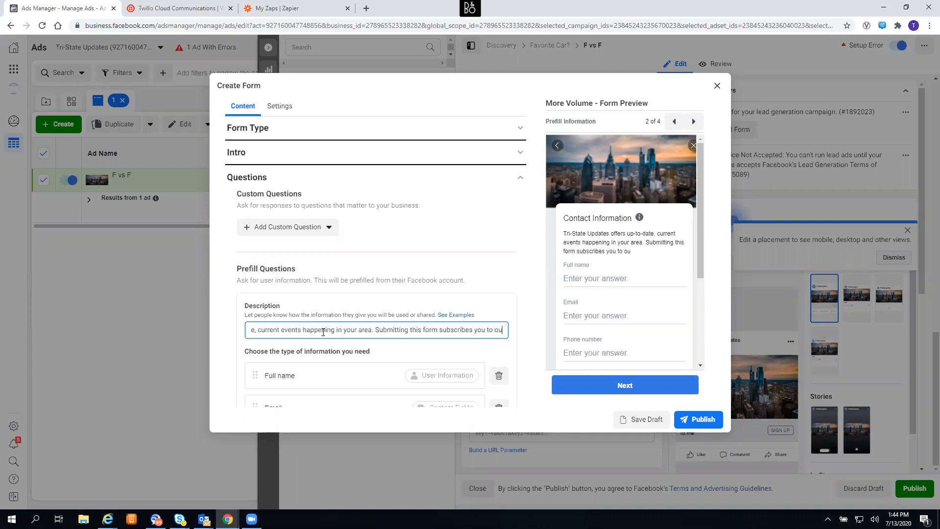
text(r relevant u)
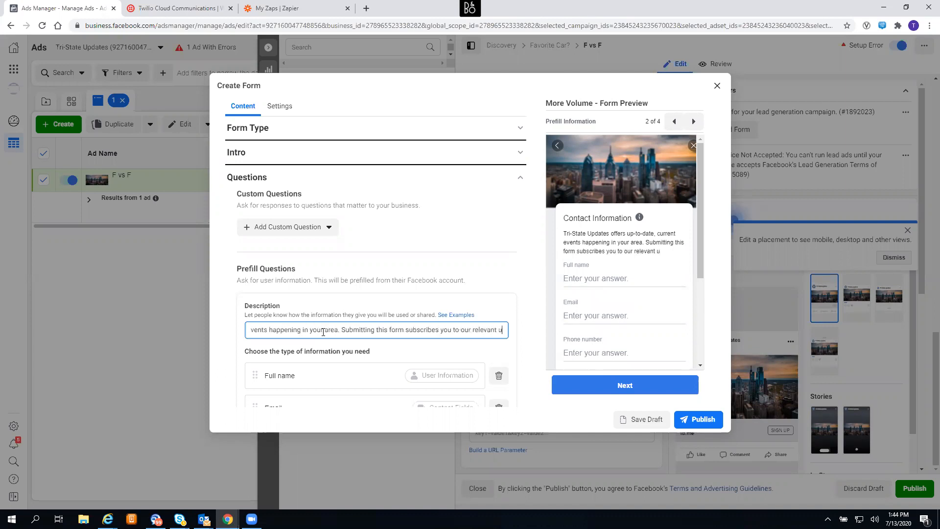
text(pdates )
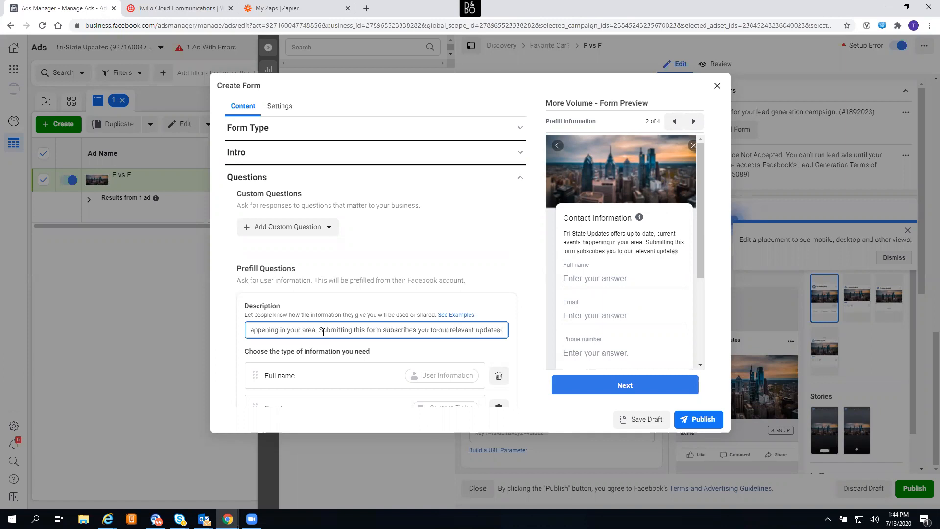
text(!)
- Review the Privacy and Completion sections, then publish the Dream Car lead form
scroll(578, 240, down, 3)
scroll(404, 239, down, 5)
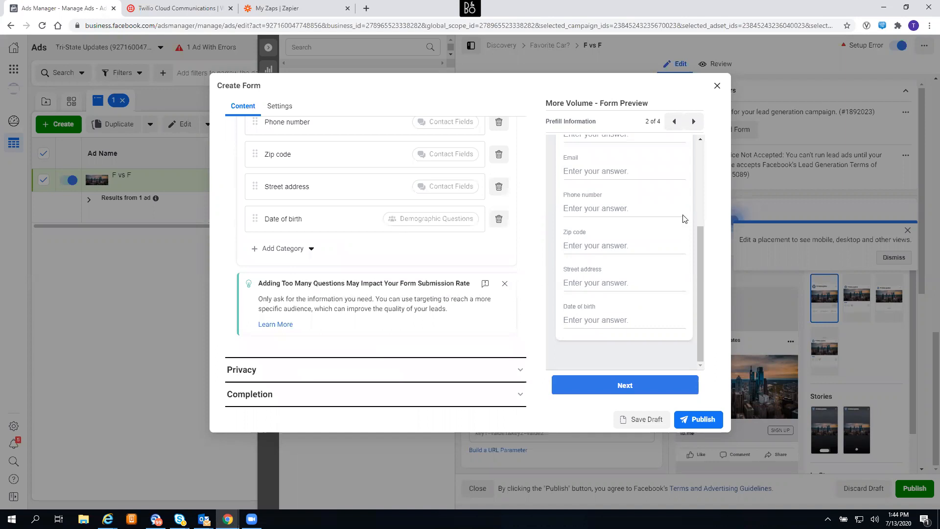
scroll(684, 219, up, 3)
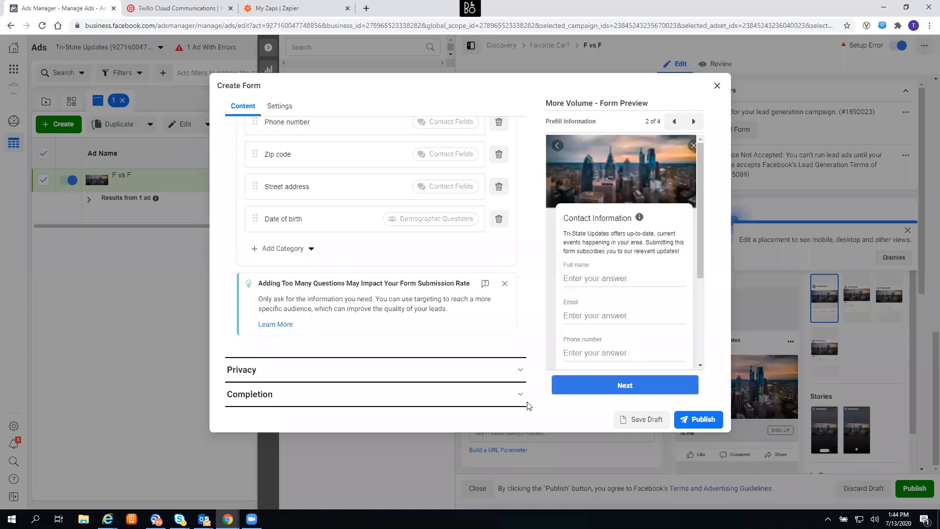
click(517, 371)
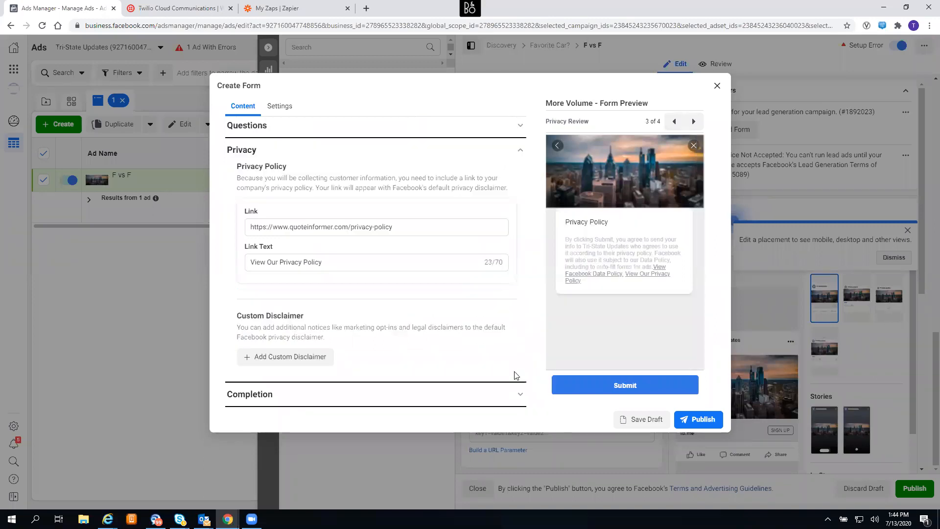
click(518, 396)
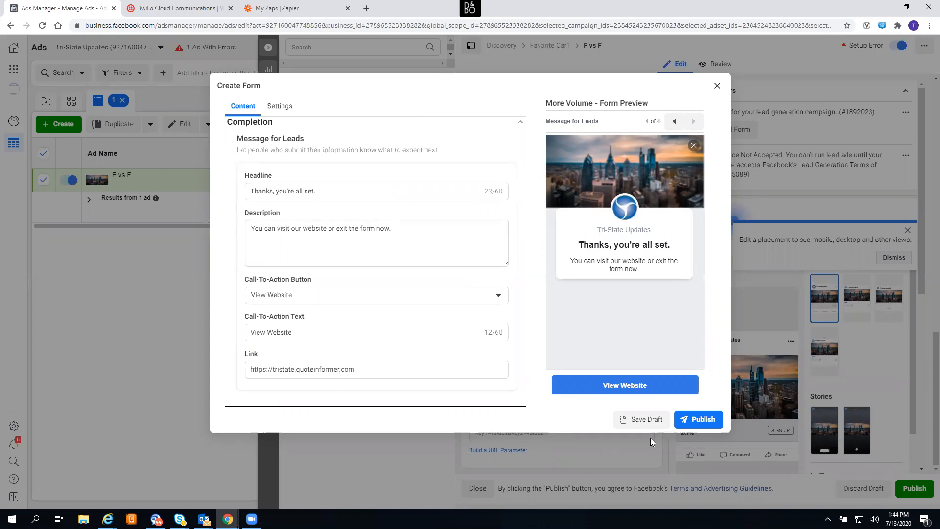
click(690, 424)
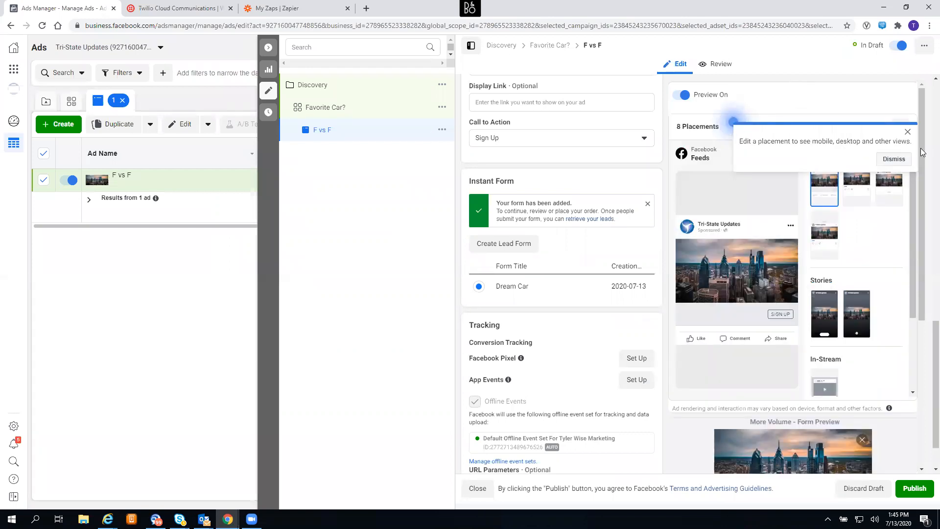
- Write the primary text 'Ever wondered how much it would cost to insurance that dream car?'
click(908, 133)
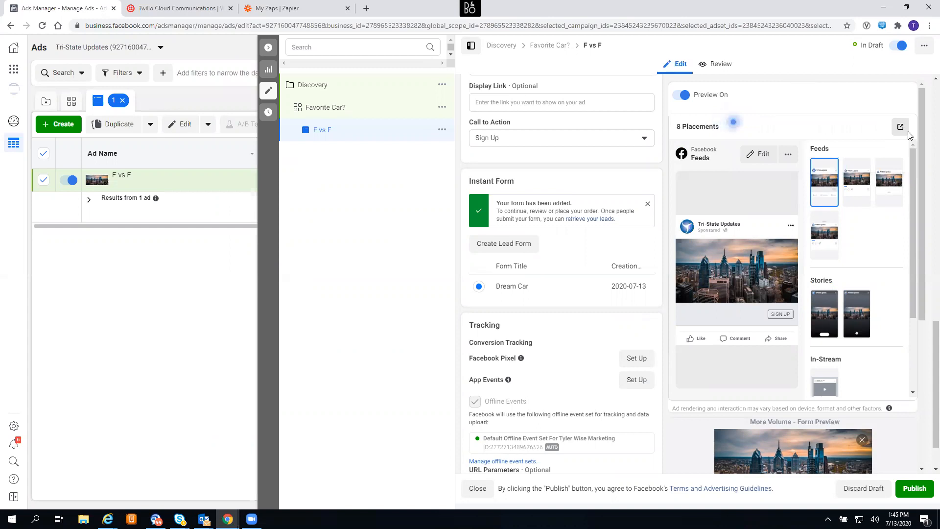
scroll(485, 171, up, 15)
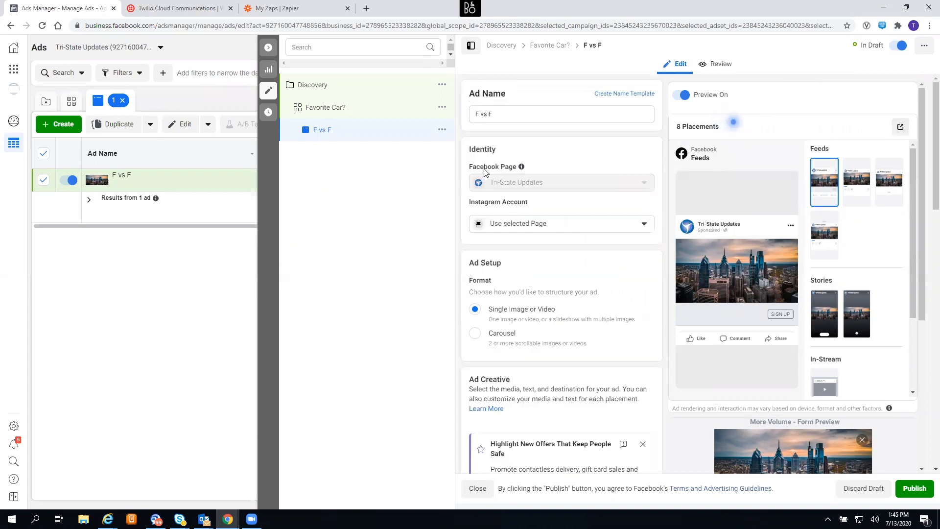
scroll(485, 171, down, 4)
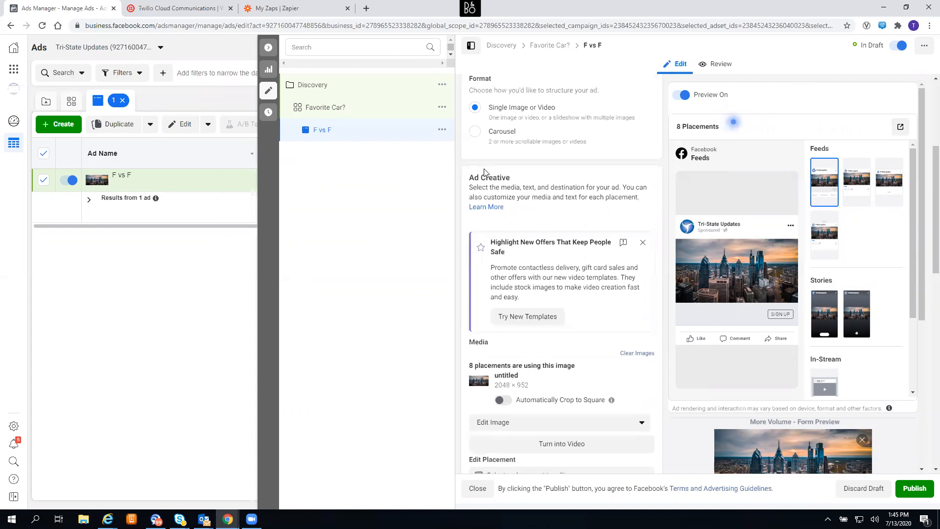
scroll(484, 172, down, 6)
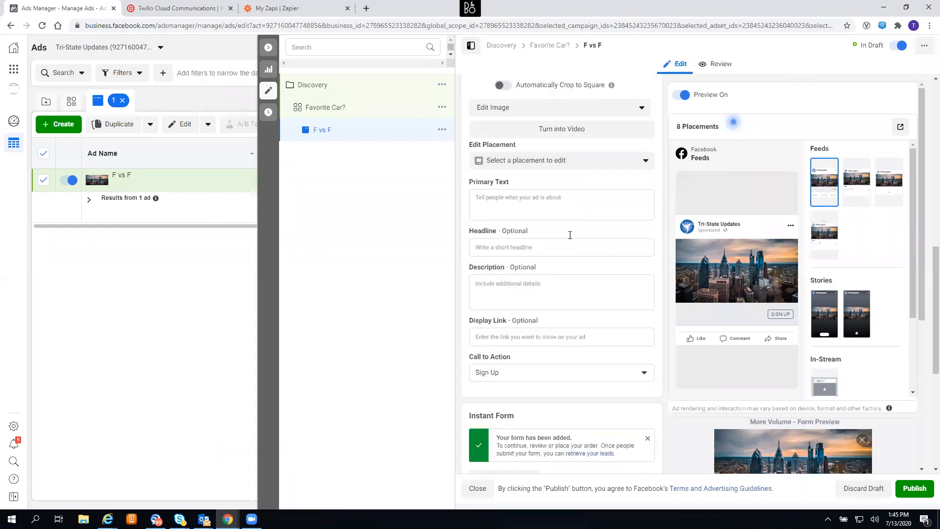
click(528, 198)
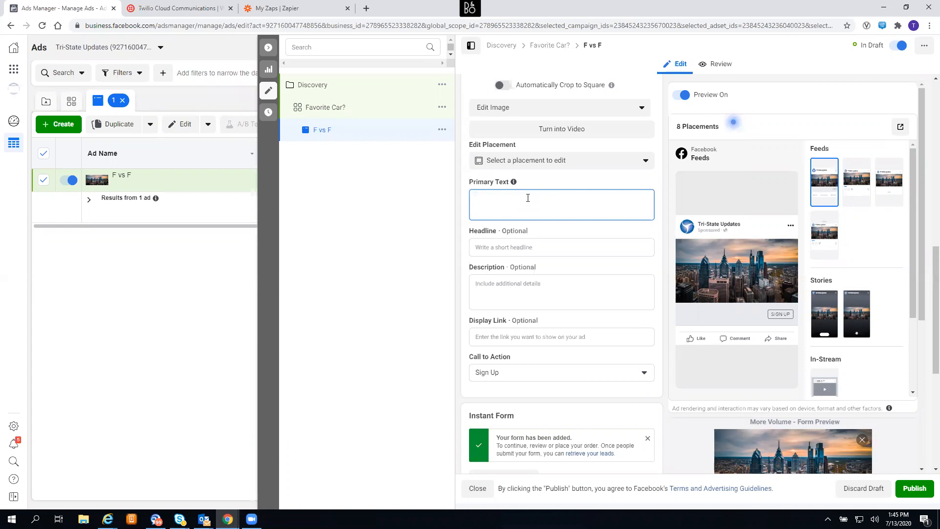
text(How)
key(BackSpace)
text(e you eve)
key(BackSpace)
key(BackSpace)
key(BackSpace)
key(BackSpace)
key(BackSpace)
key(BackSpace)
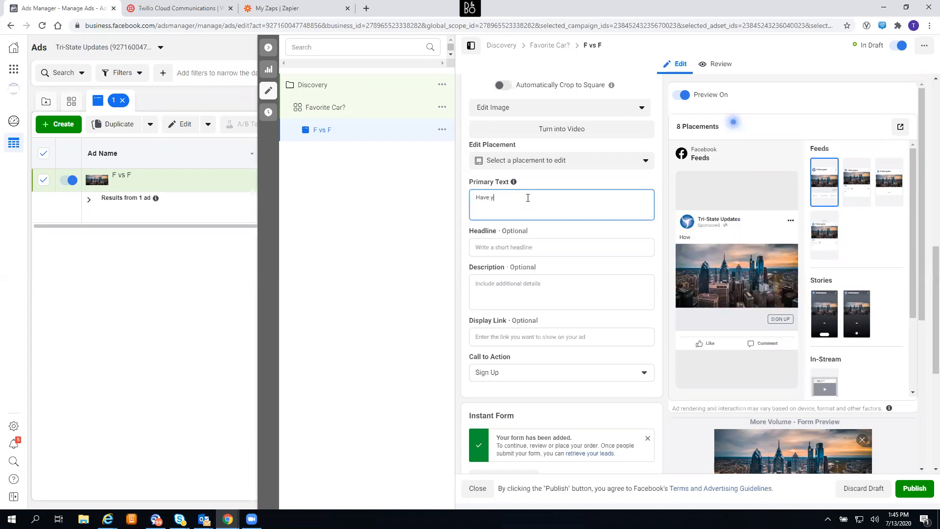
key(BackSpace)
key(BackSpace)
key(BackSpace)
key(BackSpace)
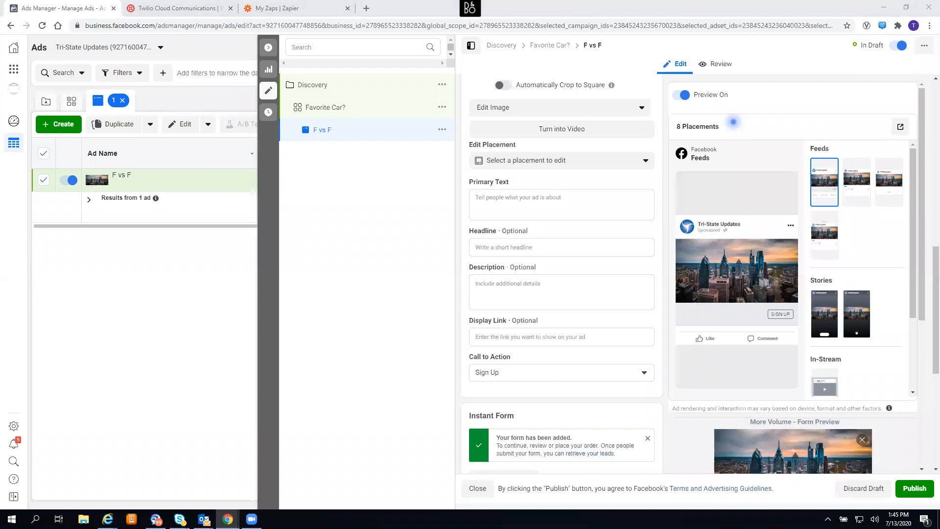
click(529, 202)
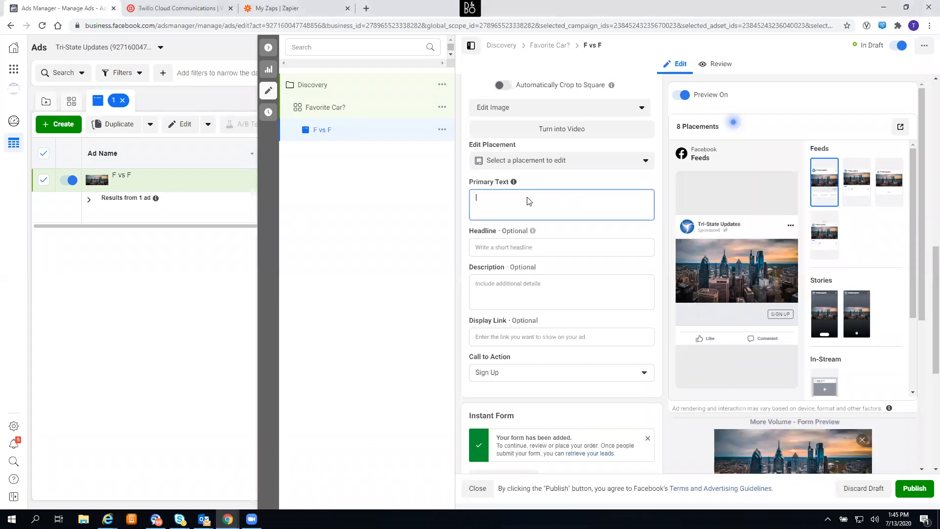
text(Ever wondered how much it would cos)
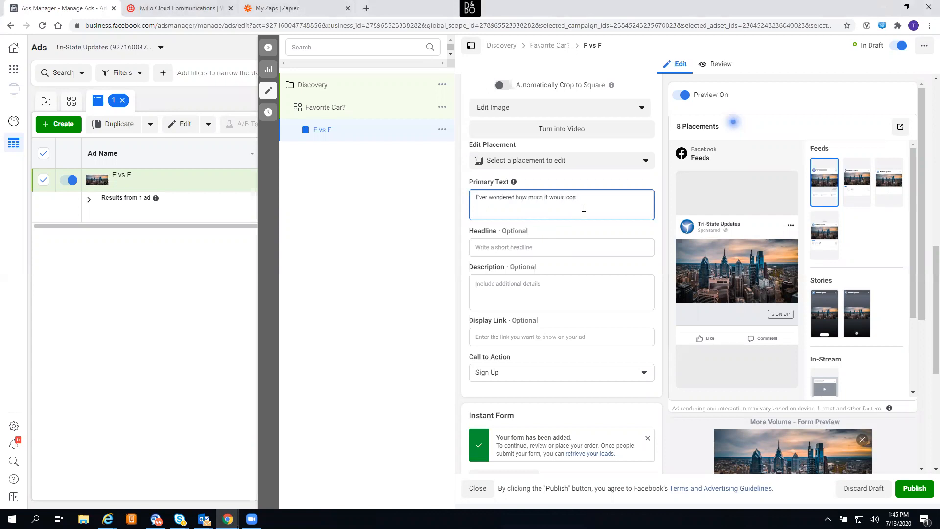
text(t to insurance that dream car)
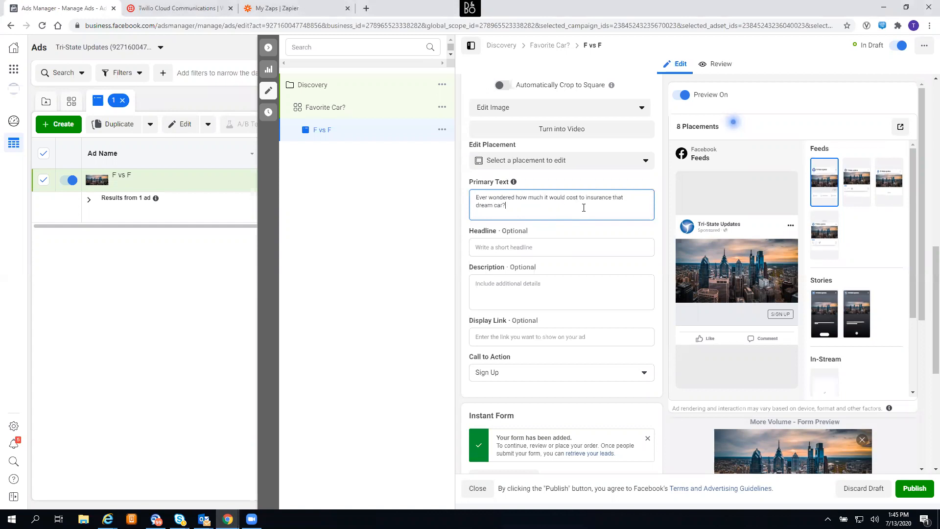
text(?)
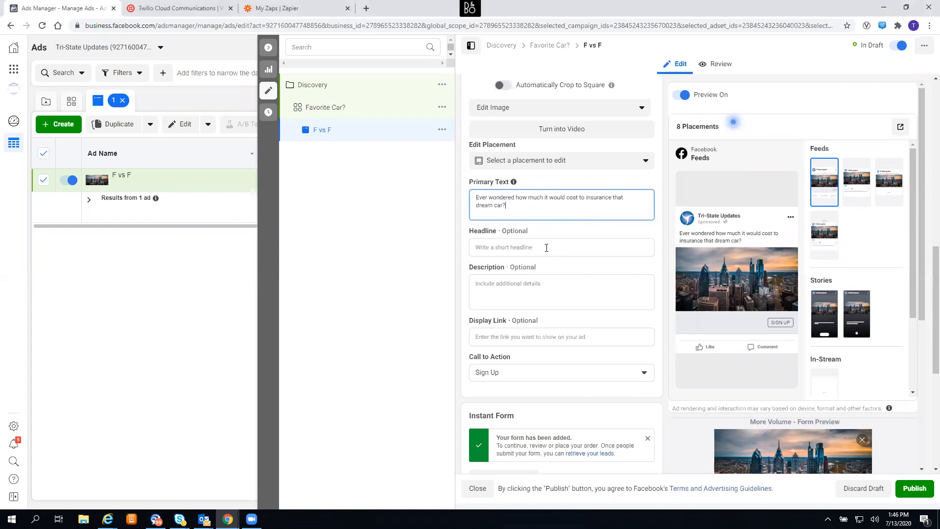
click(546, 248)
text(M)
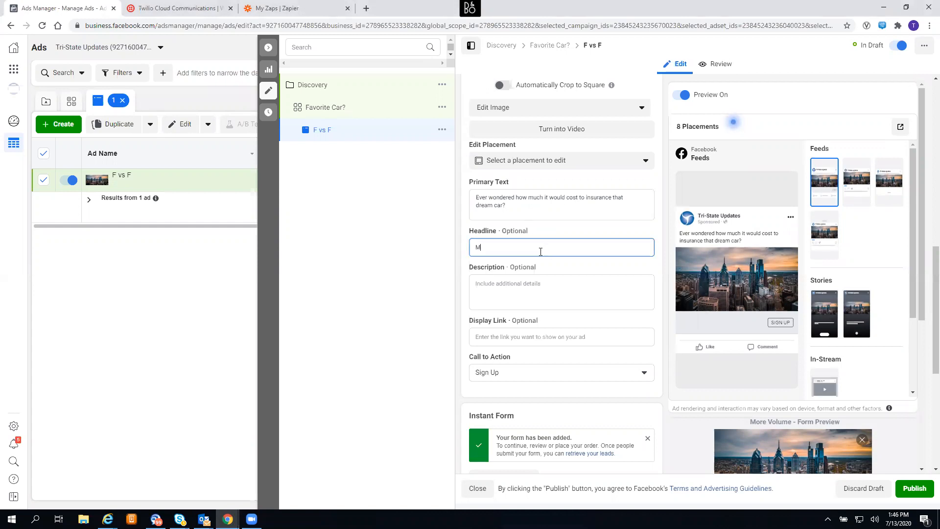
text(ore)
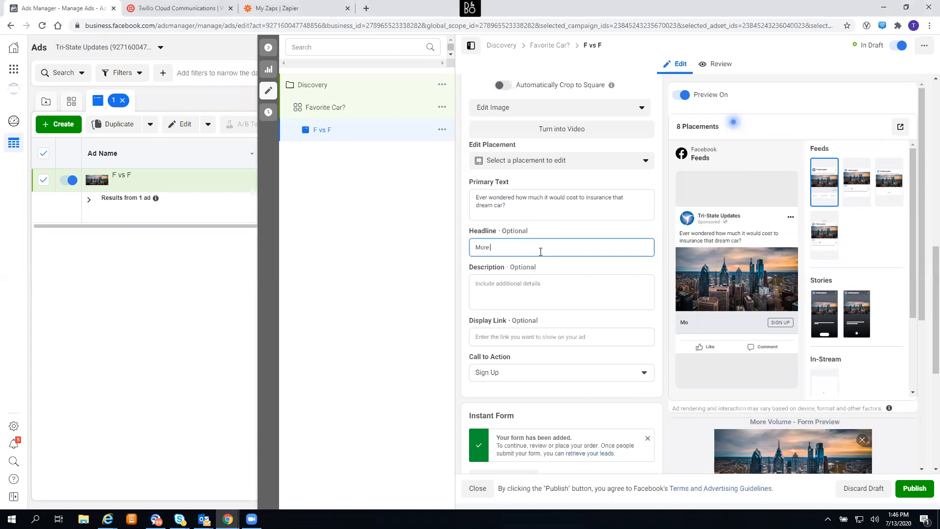
text( Than You'd T)
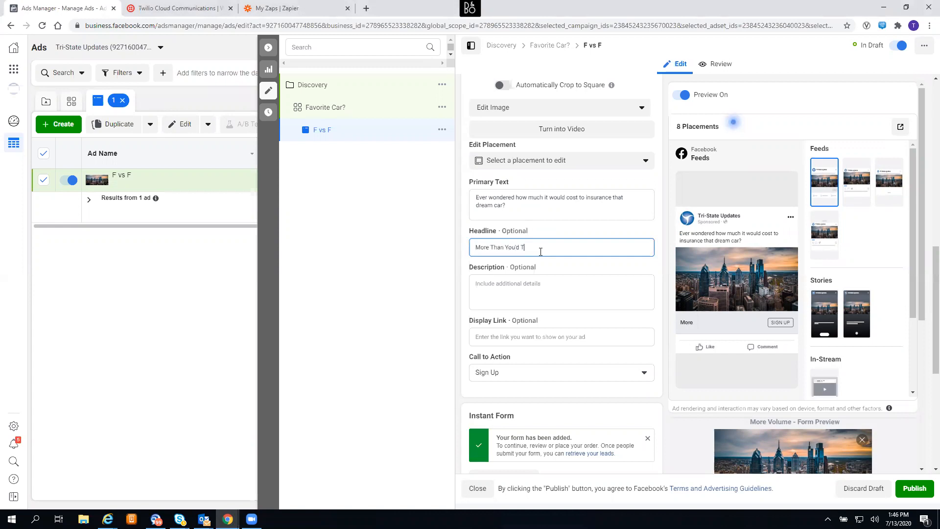
text(hink)
click(495, 284)
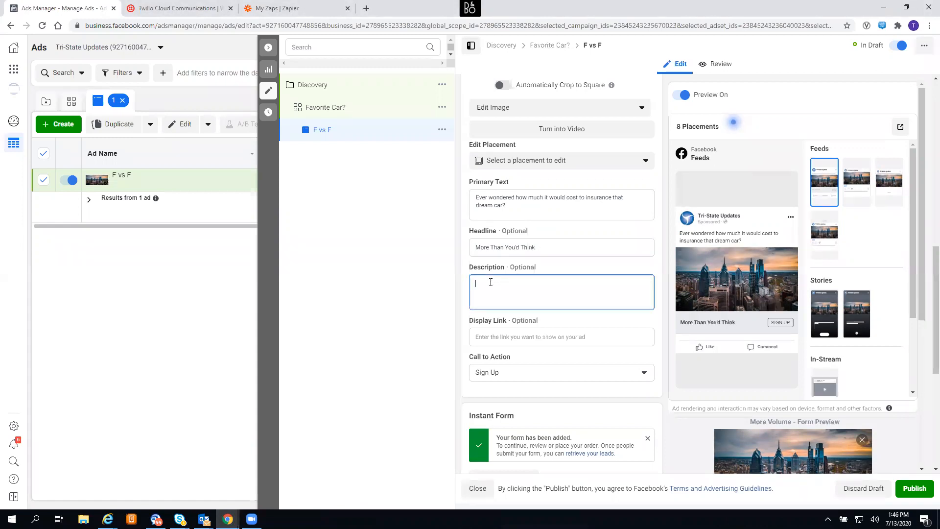
click(553, 245)
key(BackSpace)
key(BackSpace)
key(BackSpace)
key(BackSpace)
key(BackSpace)
key(BackSpace)
key(BackSpace)
key(BackSpace)
key(BackSpace)
key(BackSpace)
key(BackSpace)
key(BackSpace)
key(BackSpace)
key(BackSpace)
key(BackSpace)
key(BackSpace)
key(BackSpace)
key(BackSpace)
key(BackSpace)
key(BackSpace)
key(BackSpace)
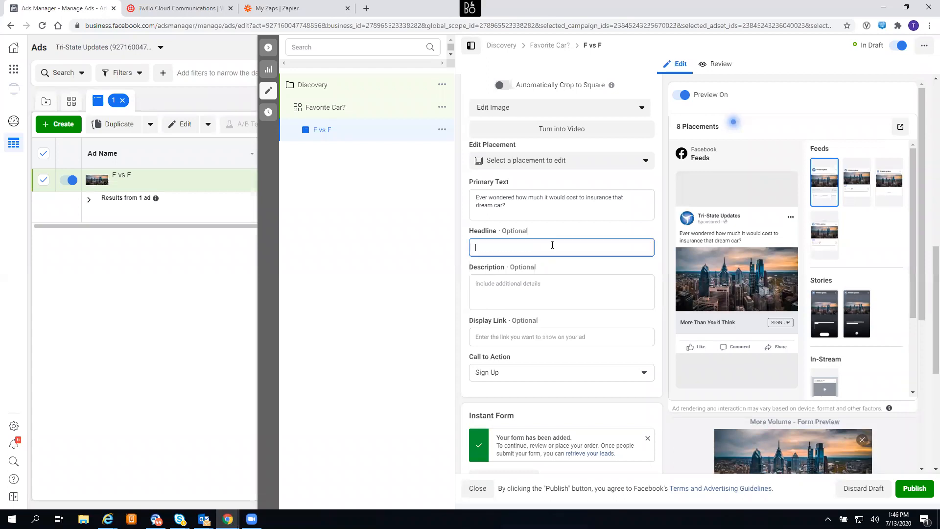
text(Less Than You'd Think)
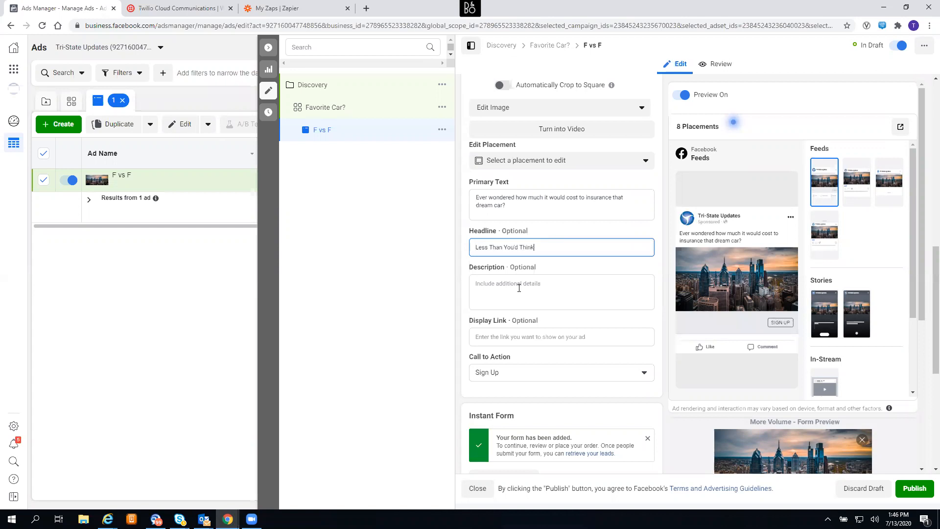
click(513, 294)
text(M)
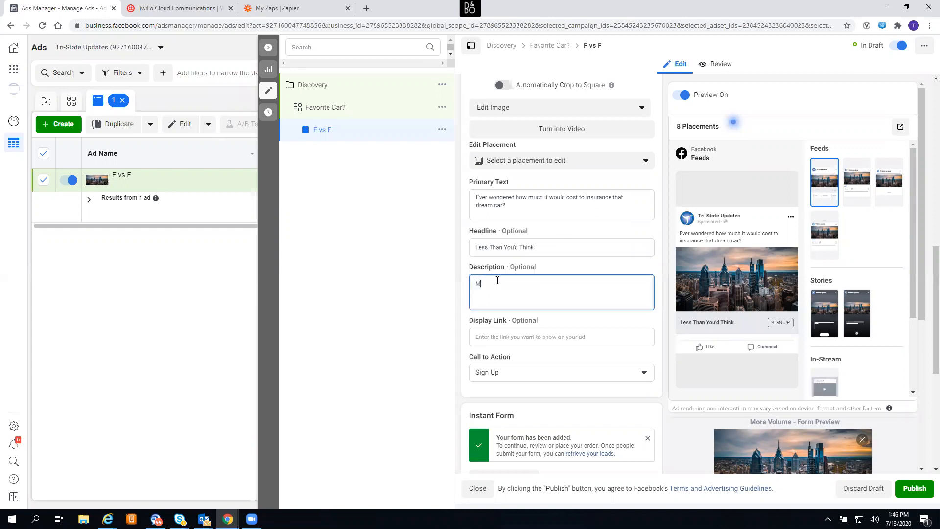
text(ore Than You')
key(BackSpace)
key(BackSpace)
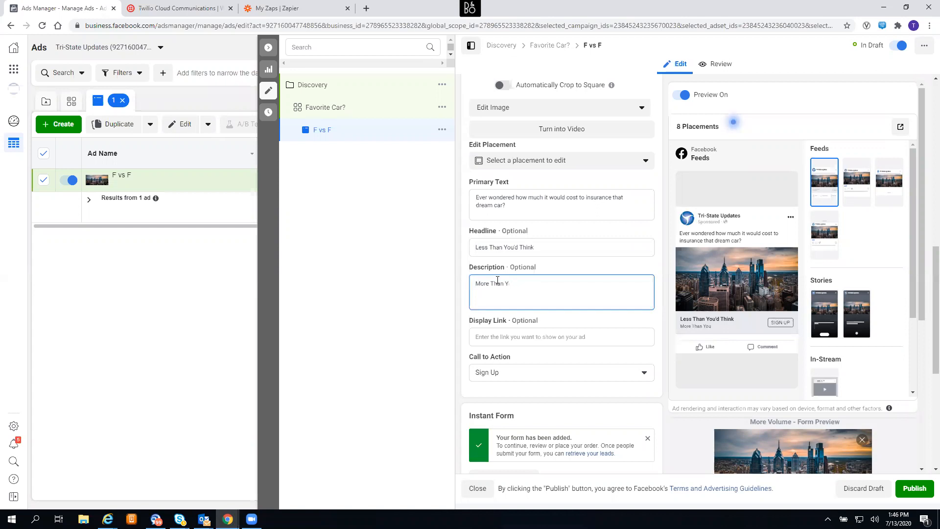
key(BackSpace)
key(BackSpace)
key(BackSpace)
key(BackSpace)
key(BackSpace)
key(BackSpace)
key(BackSpace)
key(BackSpace)
key(BackSpace)
click(546, 245)
double_click(547, 245)
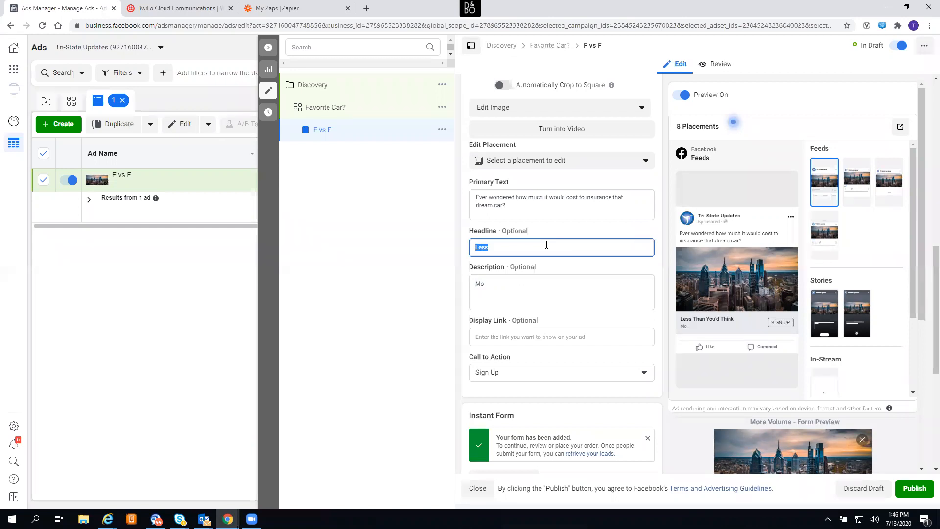
key(BackSpace)
click(500, 289)
key(BackSpace)
key(BackSpace)
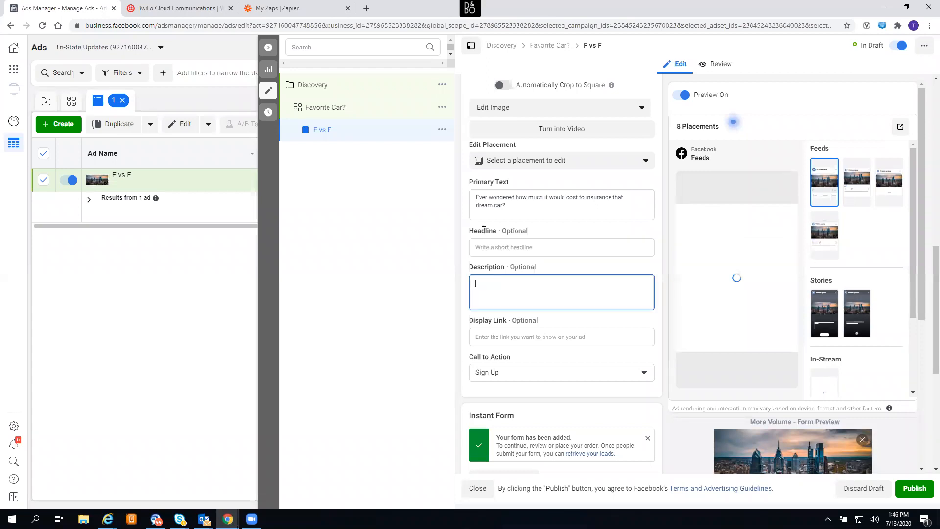
click(517, 250)
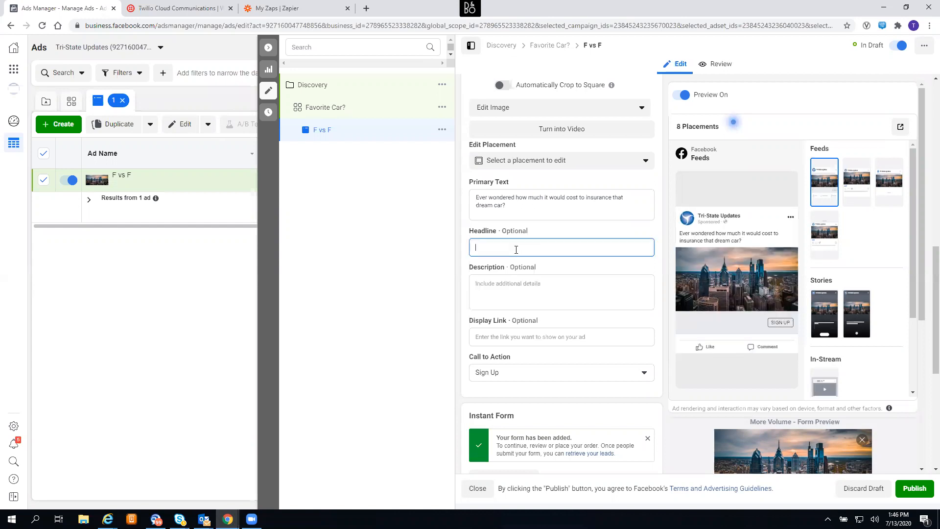
scroll(522, 243, up, 4)
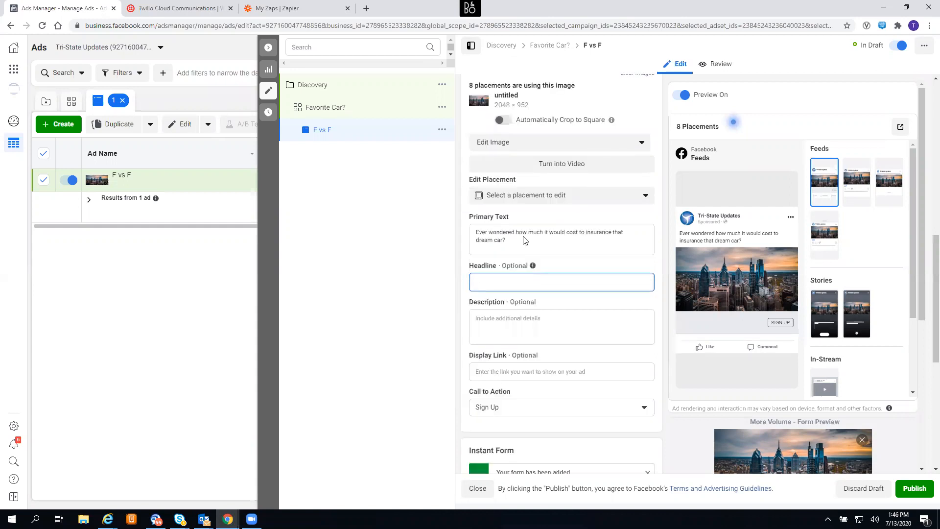
scroll(524, 240, up, 7)
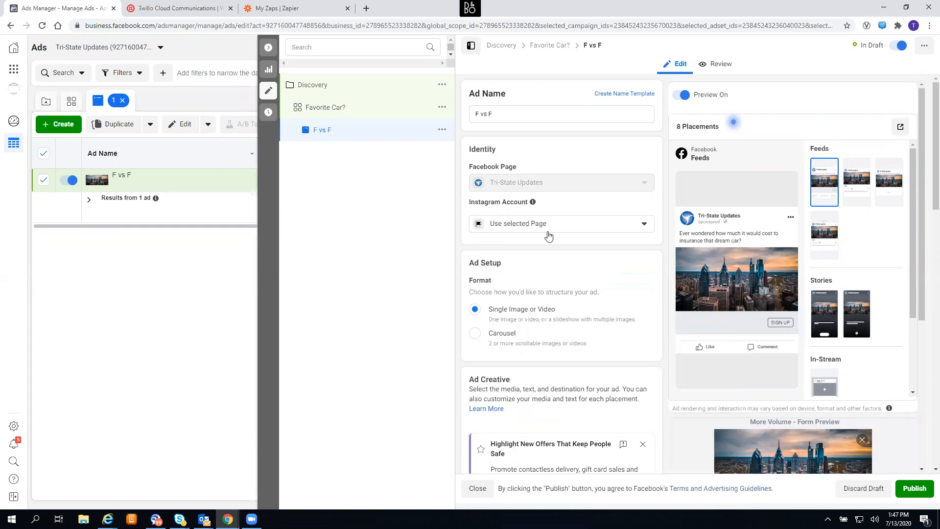
scroll(549, 235, down, 2)
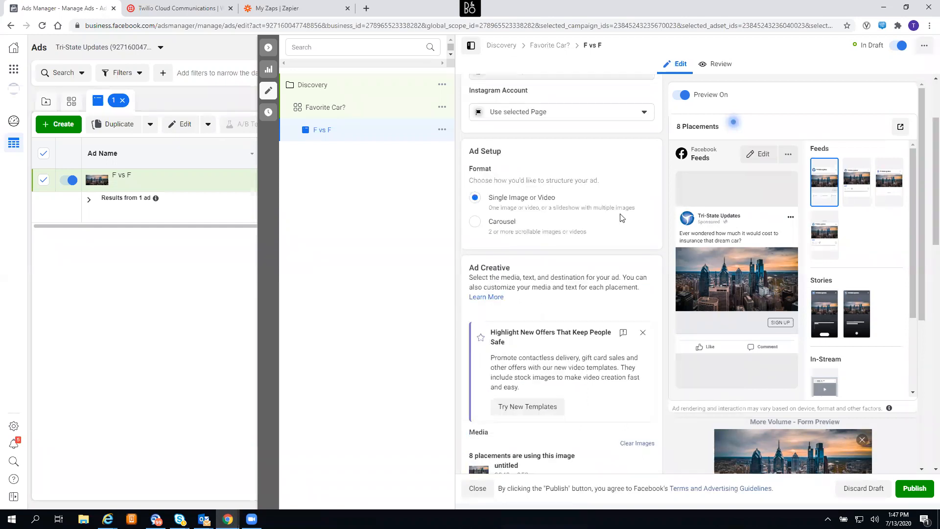
scroll(622, 217, down, 4)
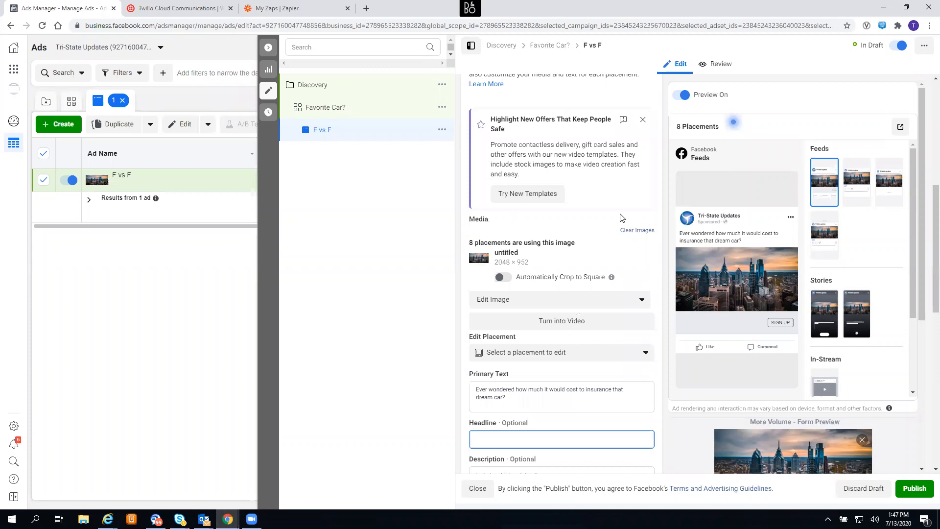
scroll(622, 218, down, 4)
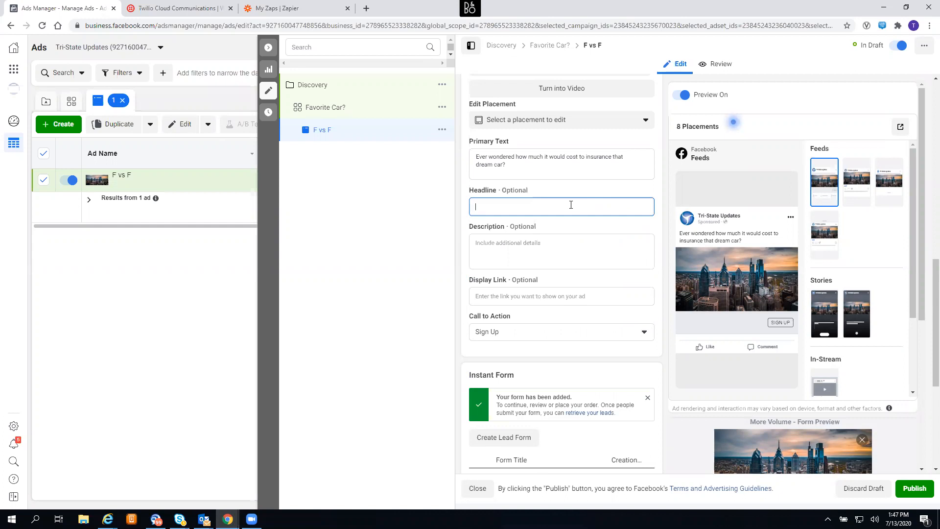
- Set the ad headline to 'Less Than Expected'
text(Less Than Expected)
- Set the ad description to 'More Than Predicted'
click(523, 244)
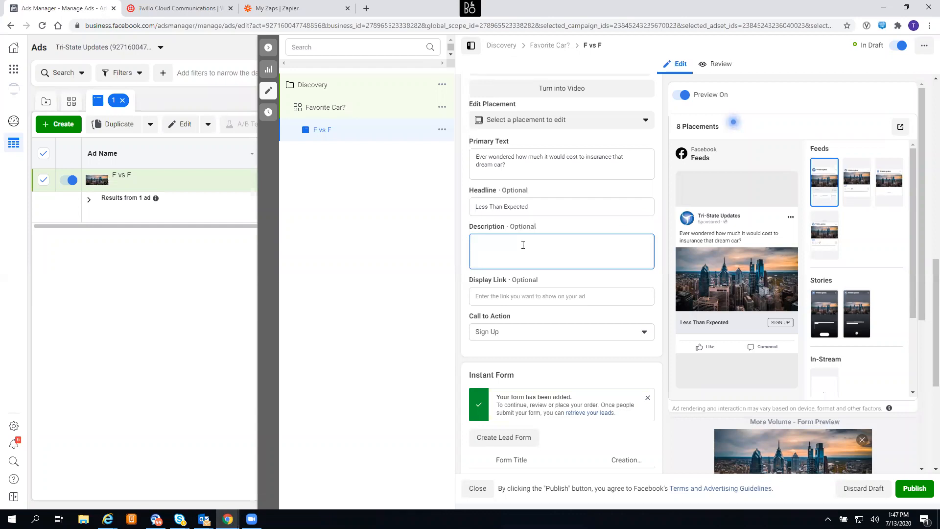
text(More Than)
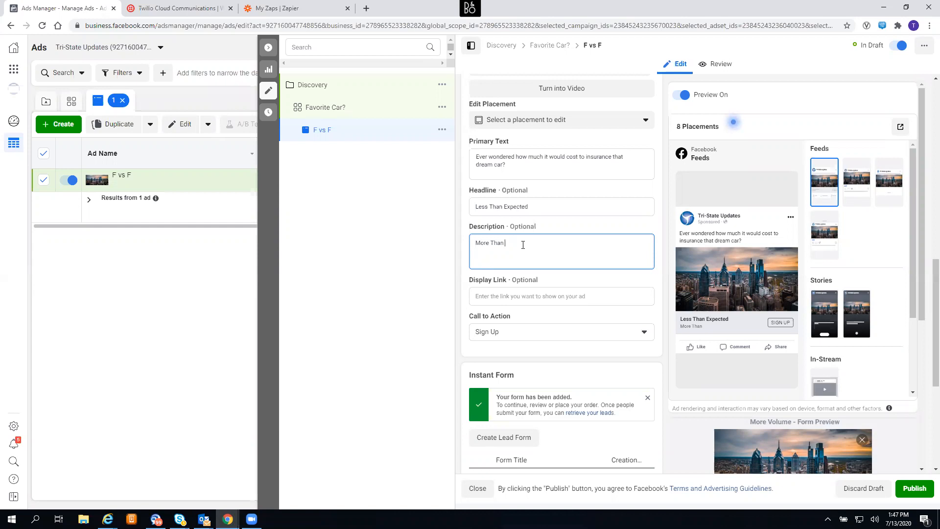
key(BackSpace)
key(BackSpace)
key(BackSpace)
key(BackSpace)
key(BackSpace)
text(Than Predicted)
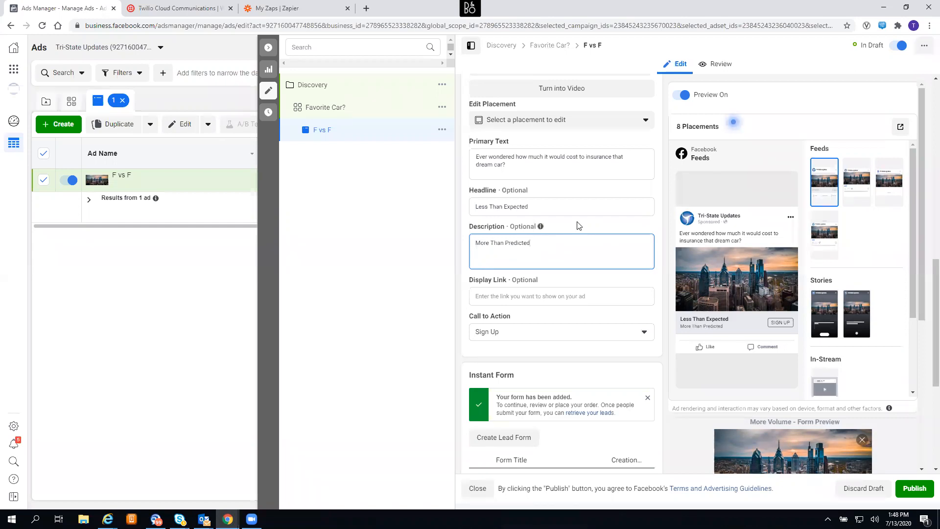
scroll(580, 226, up, 1)
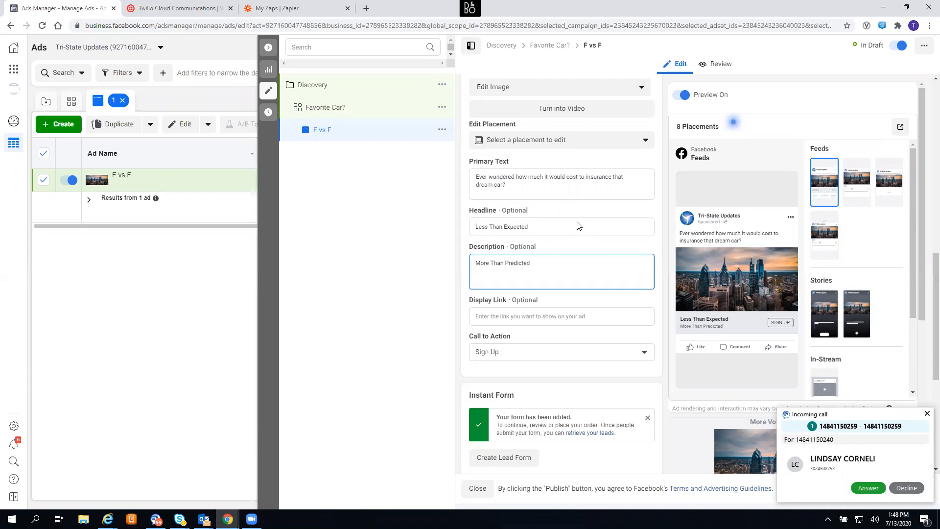
- Switch the F vs F call to action from Sign Up to Learn More
scroll(578, 225, down, 2)
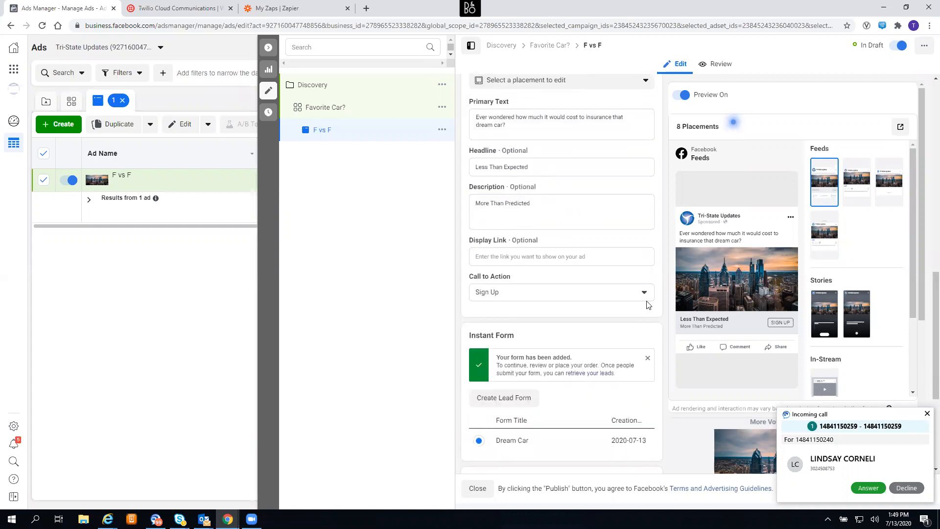
click(644, 299)
click(644, 293)
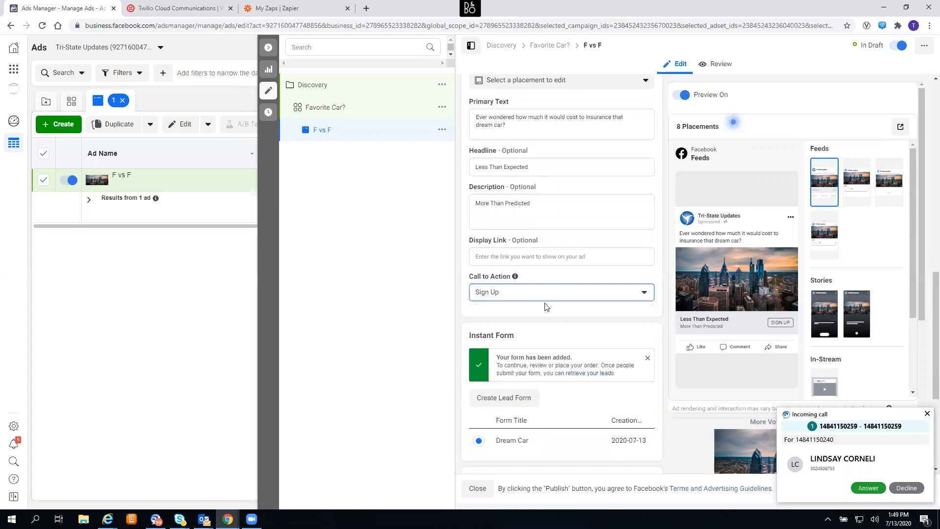
click(616, 300)
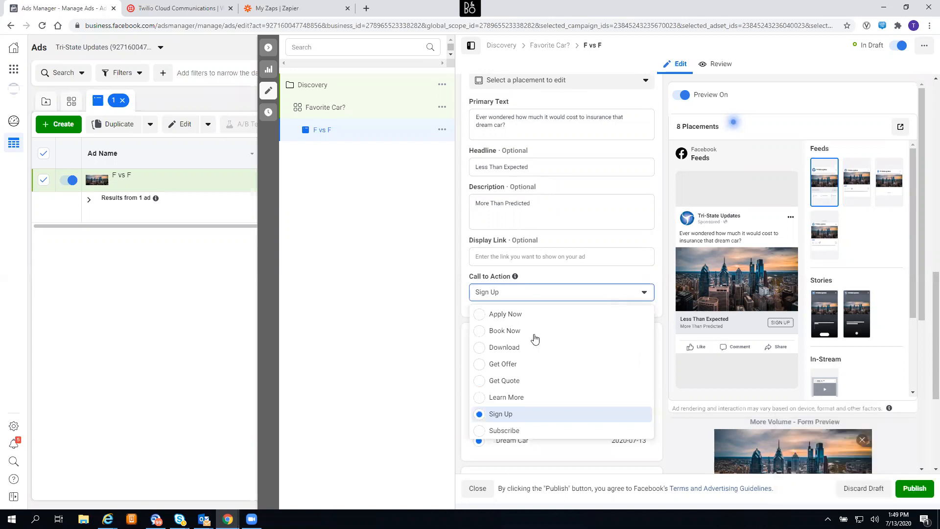
click(504, 401)
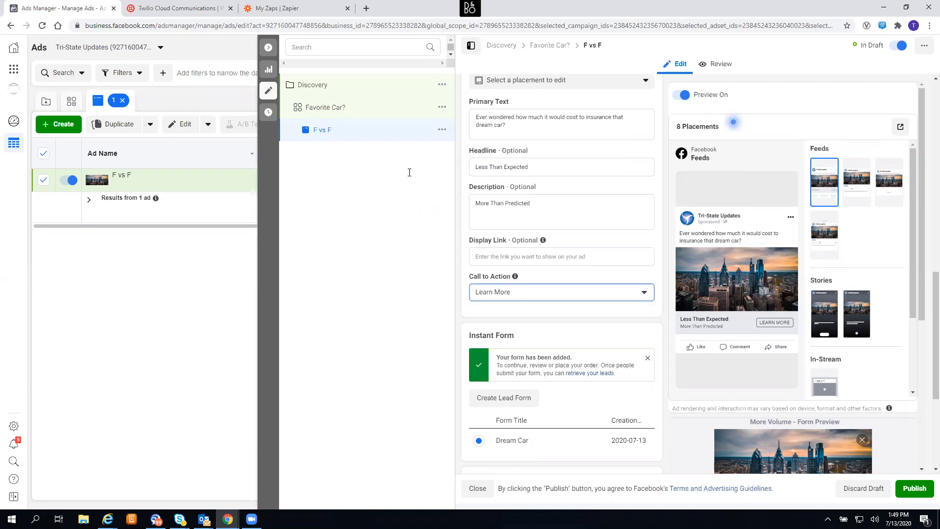
- Correct 'insurance' to 'insure' in the ad's primary text
scroll(516, 204, up, 3)
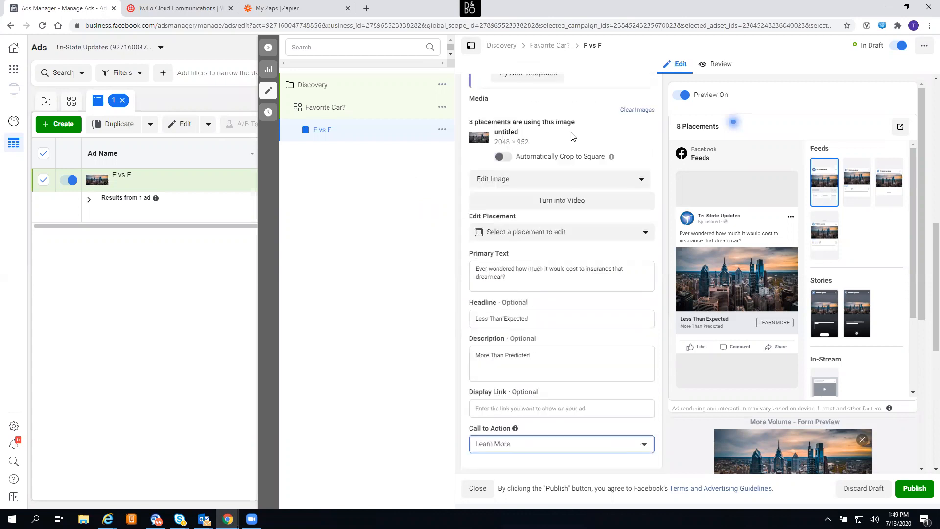
click(611, 270)
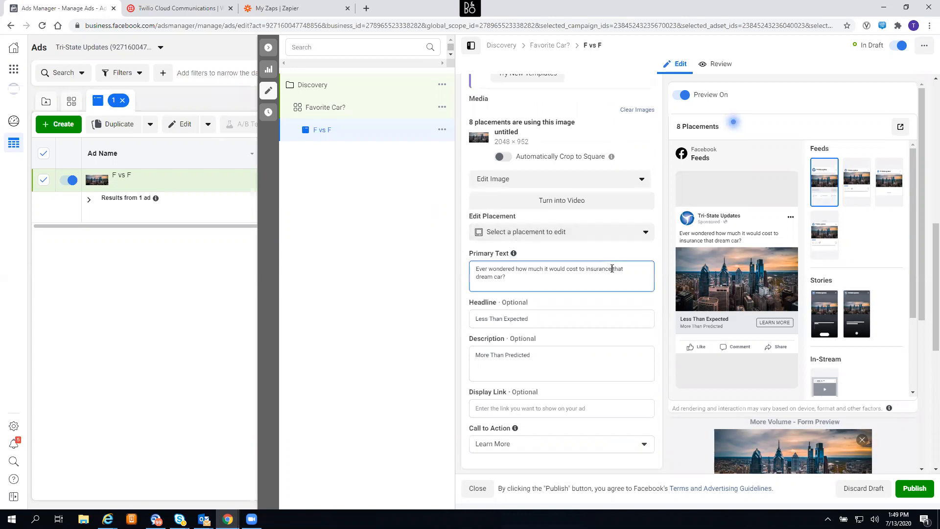
key(BackSpace)
key(BackSpace)
text(e)
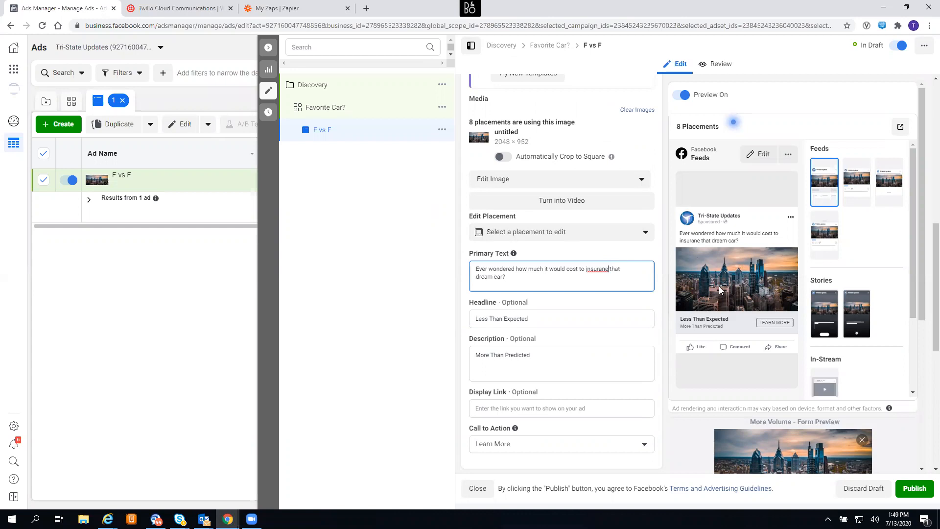
click(606, 268)
text(c)
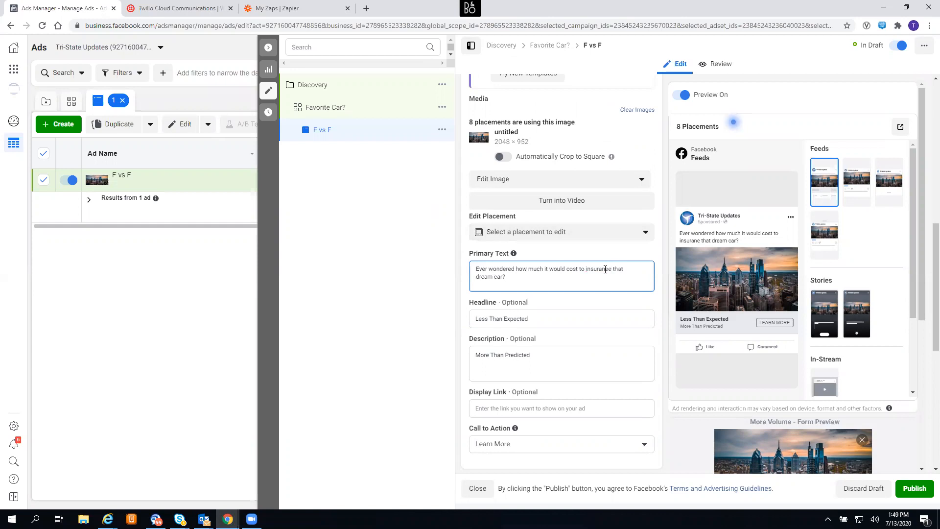
key(BackSpace)
key(BackSpace)
key(BackSpace)
key(BackSpace)
key(BackSpace)
text(e)
key(BackSpace)
text(re)
- Copy the sunglasses emoji from getemoji.com in a new tab, then return to the ad editor
click(367, 9)
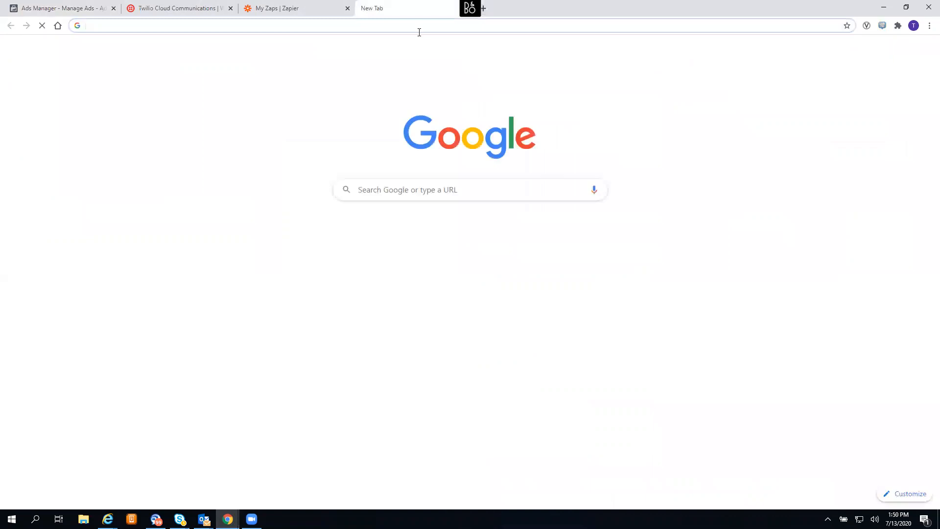
text(ge)
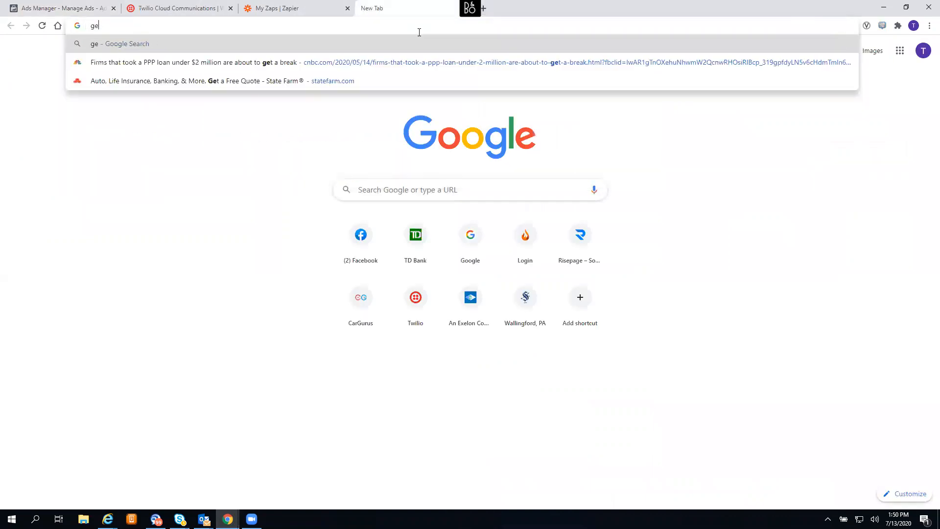
text(temoj)
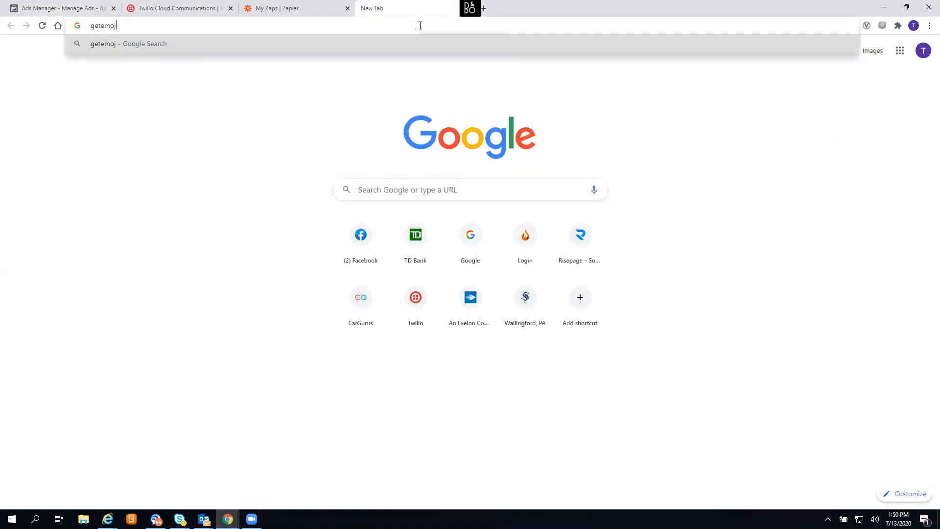
text(i.com)
key(Return)
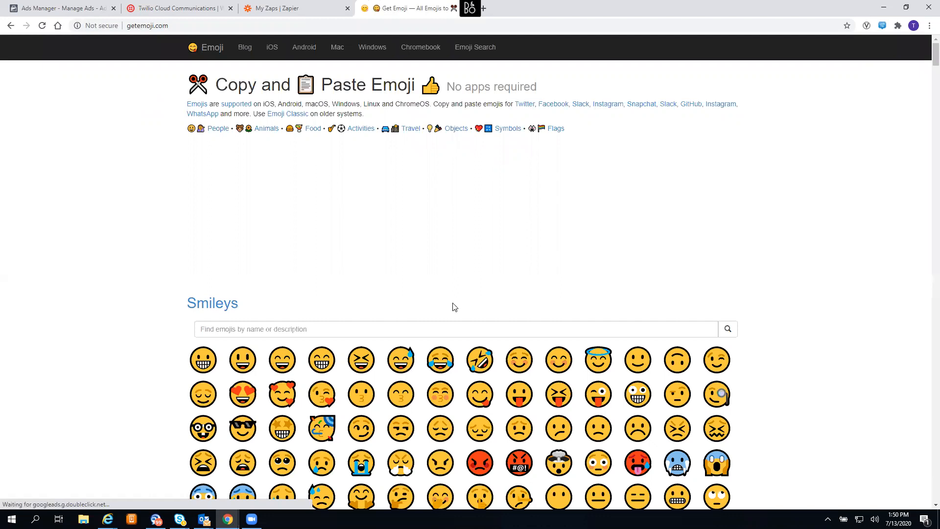
scroll(453, 307, down, 3)
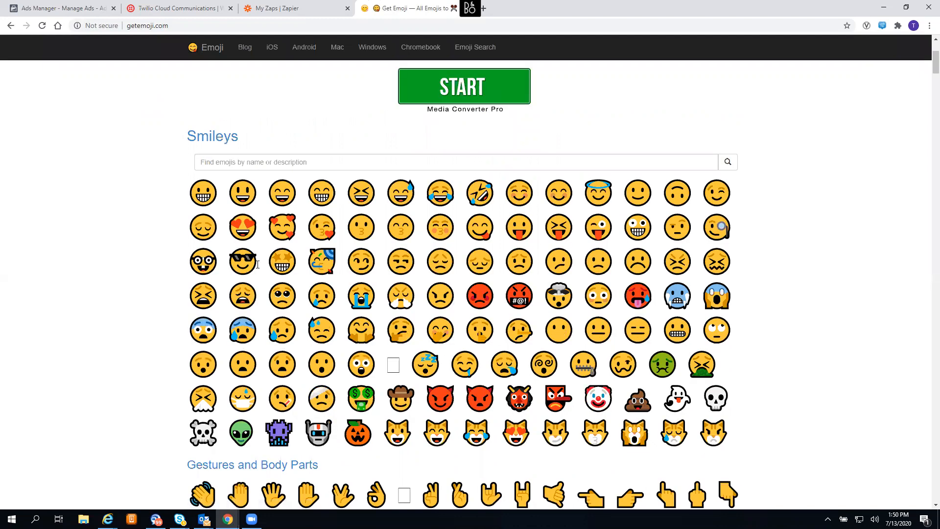
double_click(231, 264)
key(ctrl+c)
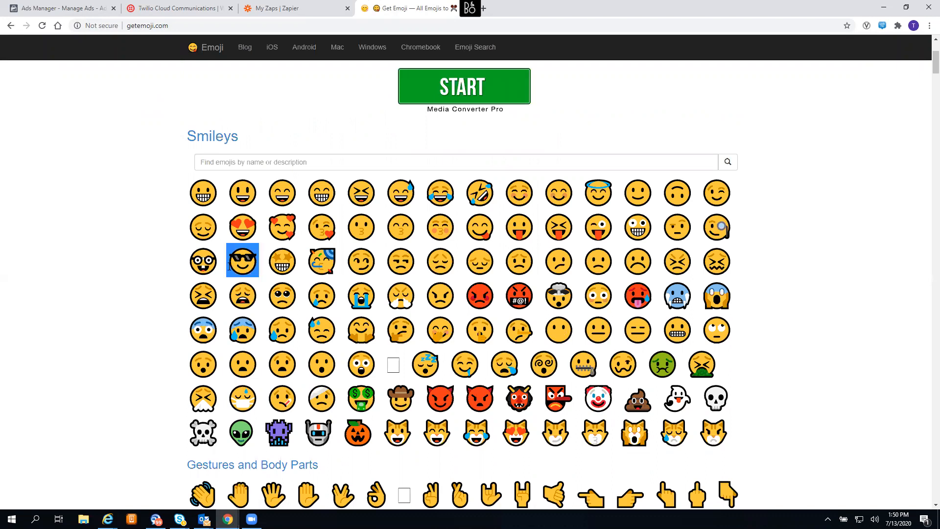
click(89, 9)
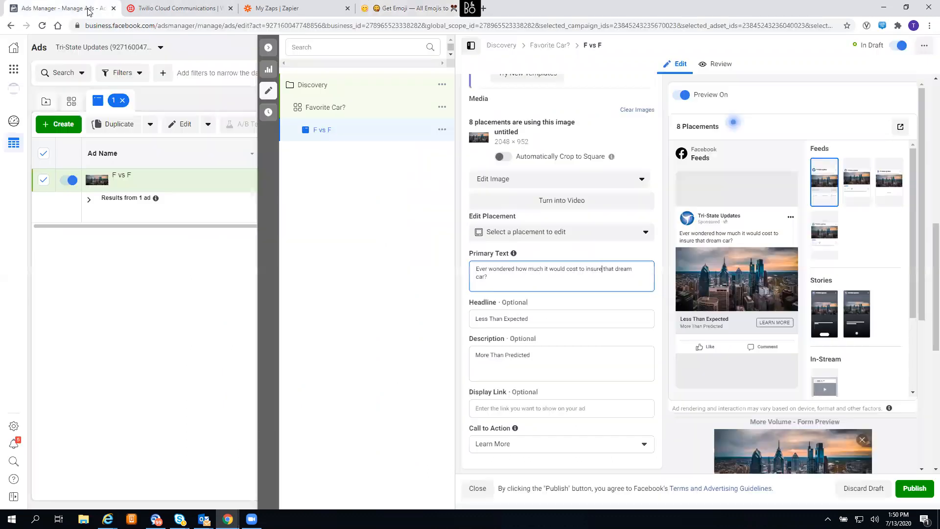
- Replace the '?' after 'car' with a sunglasses emoji and add the ocean-winds second sentence
mouse_move(544, 340)
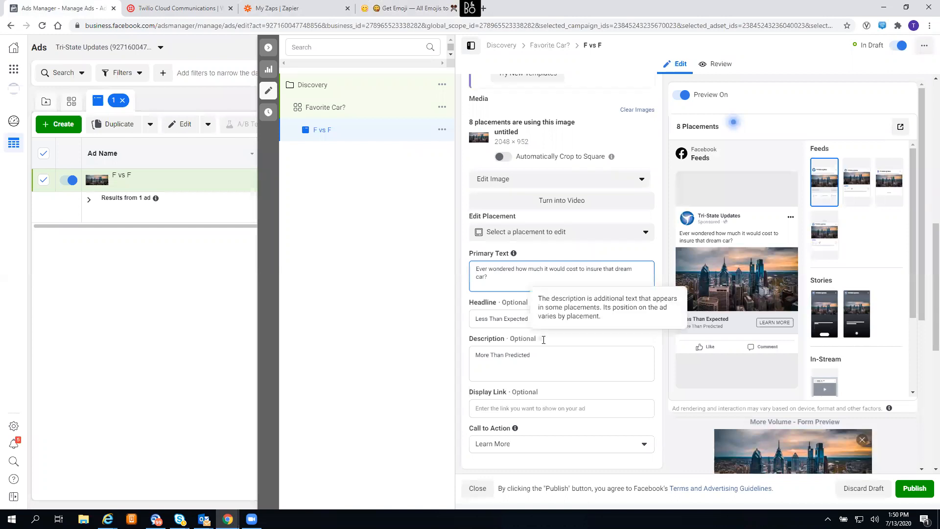
key(BackSpace)
key(ctrl+v)
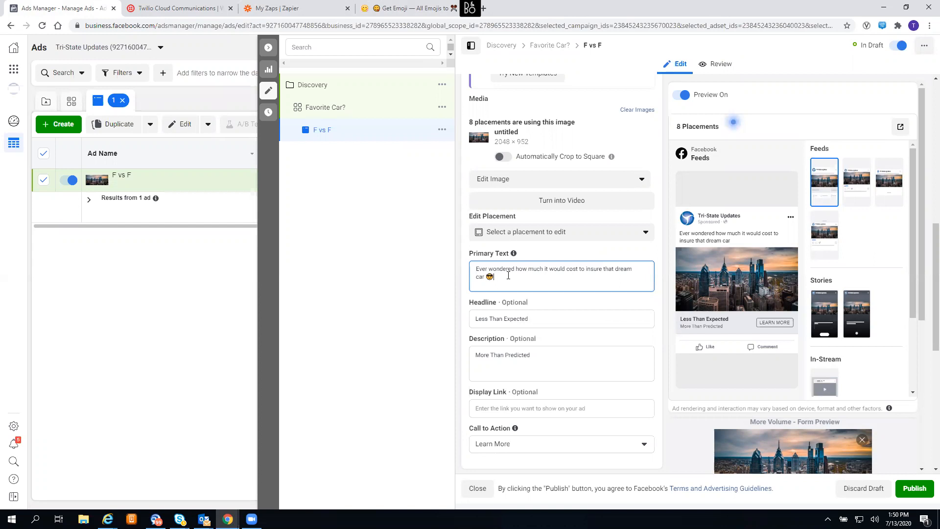
key(Return)
key(Return)
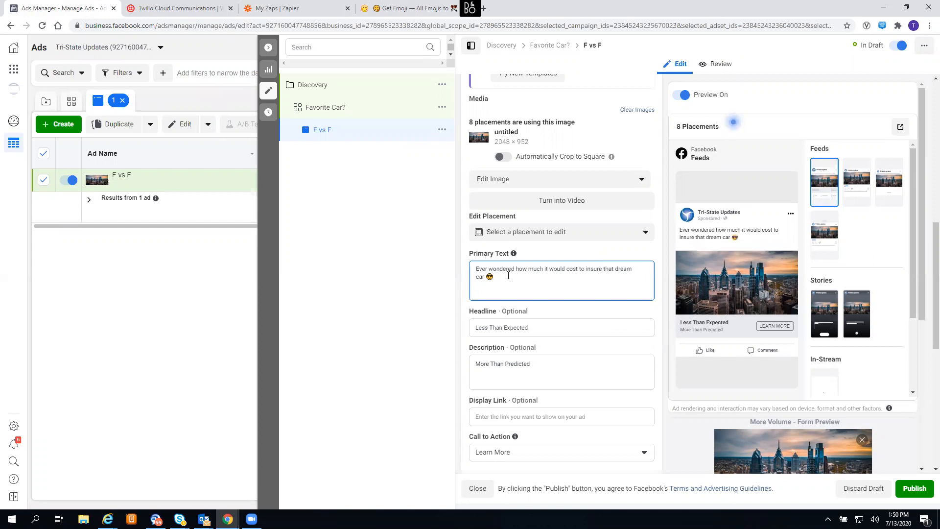
text(Why not live in the dream of riding d)
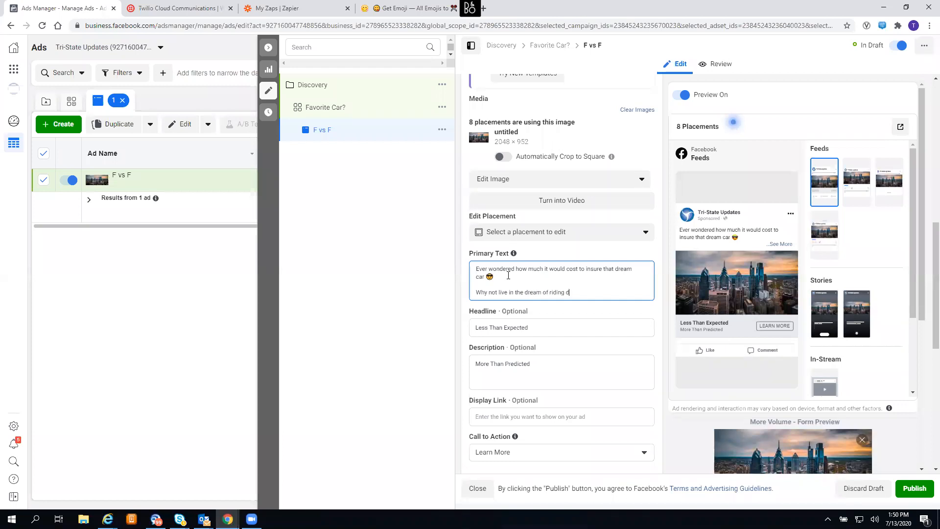
text(own the coast with the ocean winds in your)
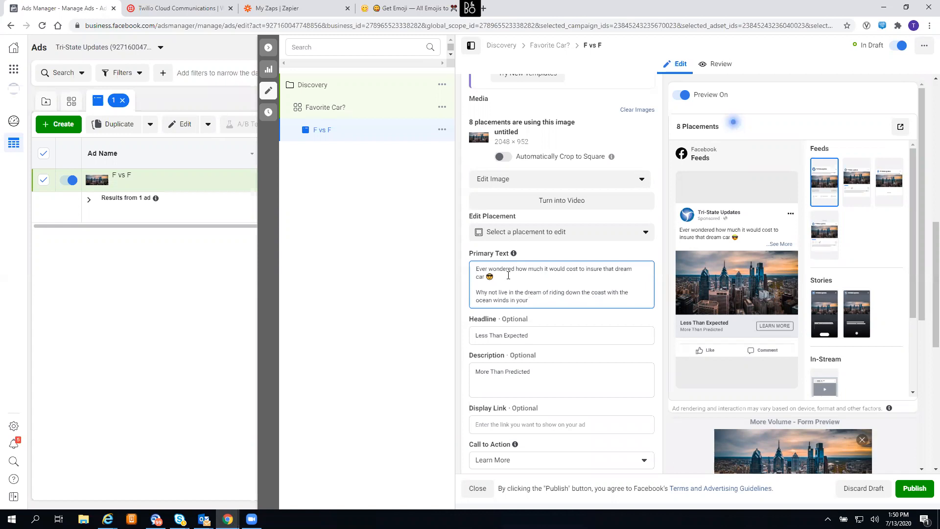
text( hair?)
- Add a winking face emoji from getemoji.com after 'hair', then drop a trial third line
mouse_move(527, 5)
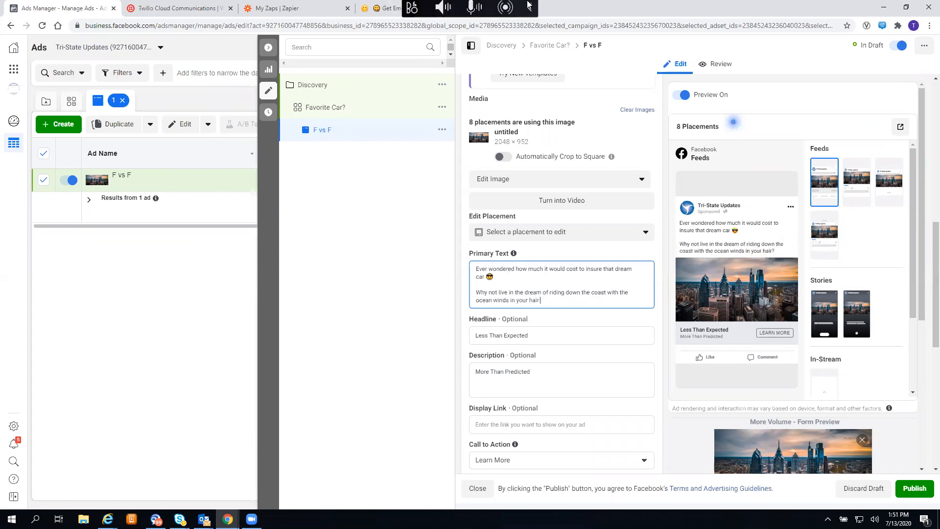
click(374, 13)
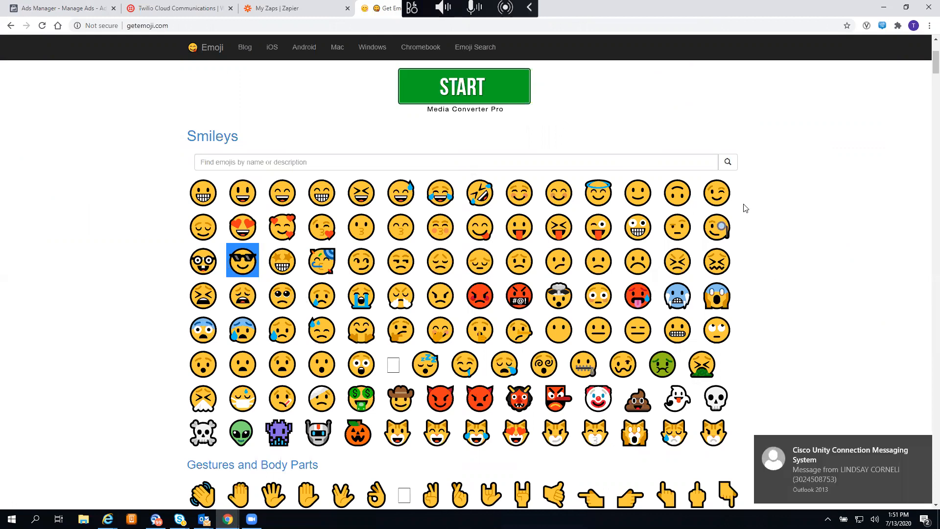
click(709, 190)
key(ctrl+c)
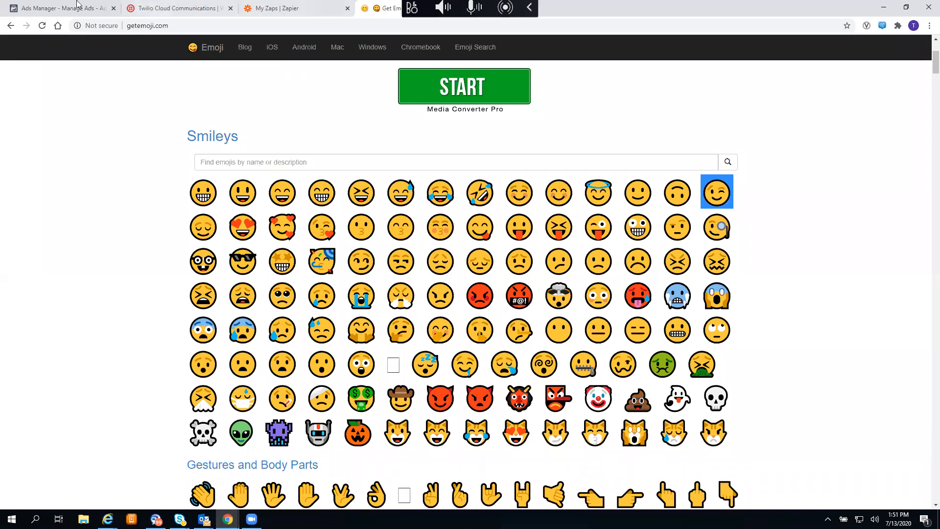
click(77, 4)
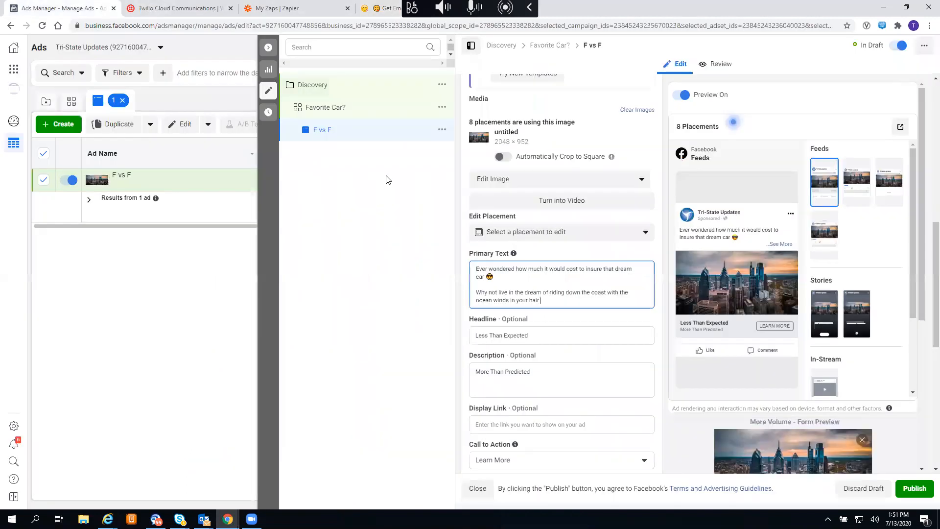
key(ctrl+v)
key(Return)
text(It's ok to dre)
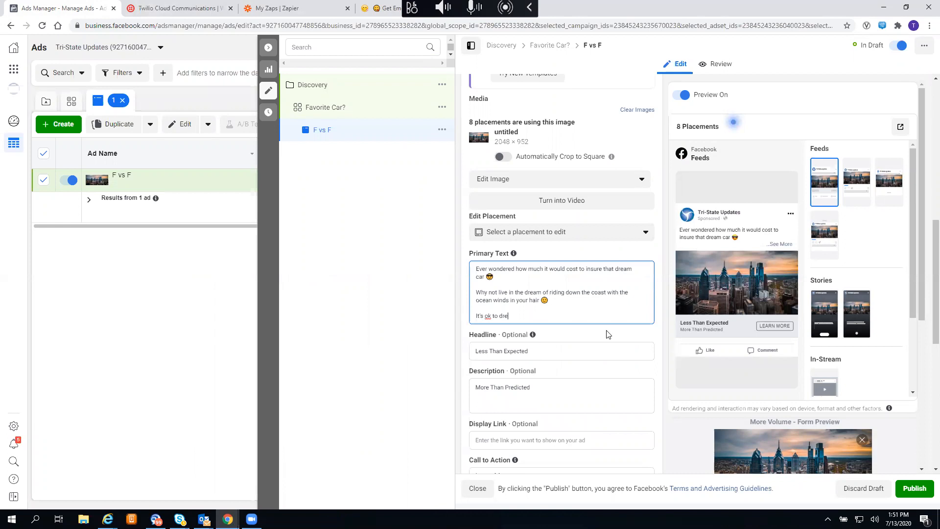
text(am for a moment.)
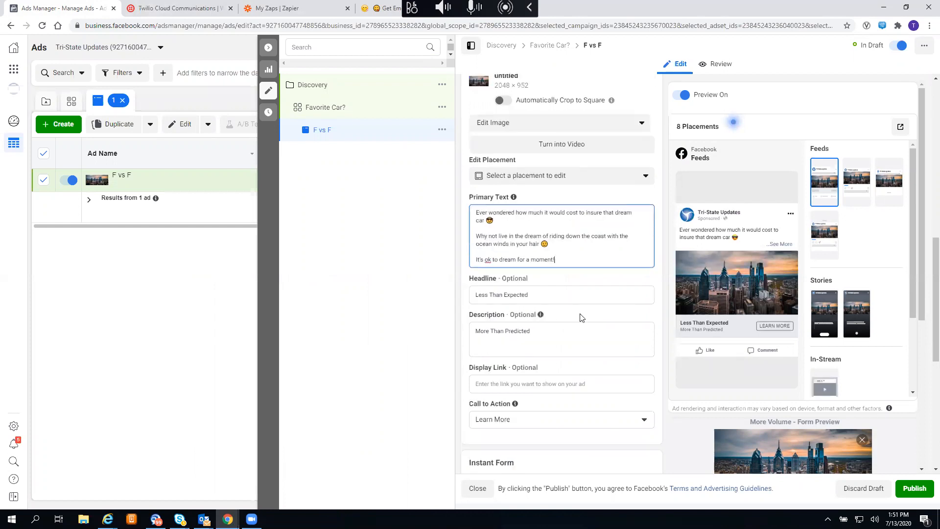
key(BackSpace)
key(BackSpace)
key(BackSpace)
key(BackSpace)
key(BackSpace)
key(BackSpace)
key(BackSpace)
key(BackSpace)
key(BackSpace)
key(BackSpace)
key(BackSpace)
key(BackSpace)
key(BackSpace)
key(BackSpace)
key(BackSpace)
key(BackSpace)
key(BackSpace)
key(BackSpace)
key(BackSpace)
key(BackSpace)
key(BackSpace)
key(BackSpace)
key(BackSpace)
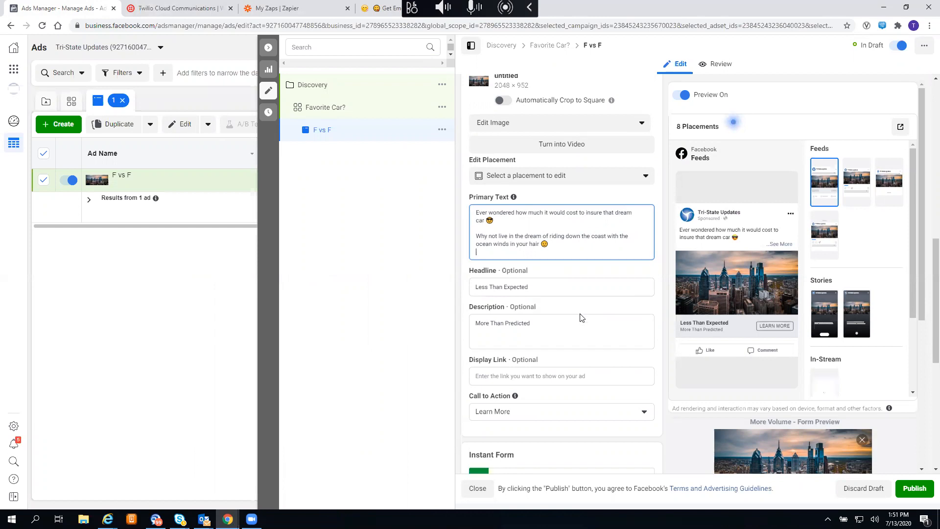
key(BackSpace)
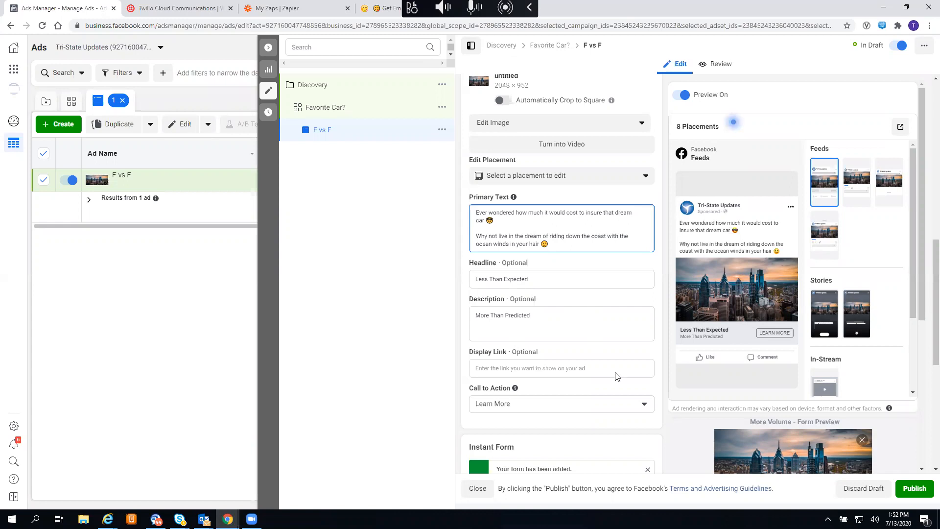
scroll(633, 404, up, 2)
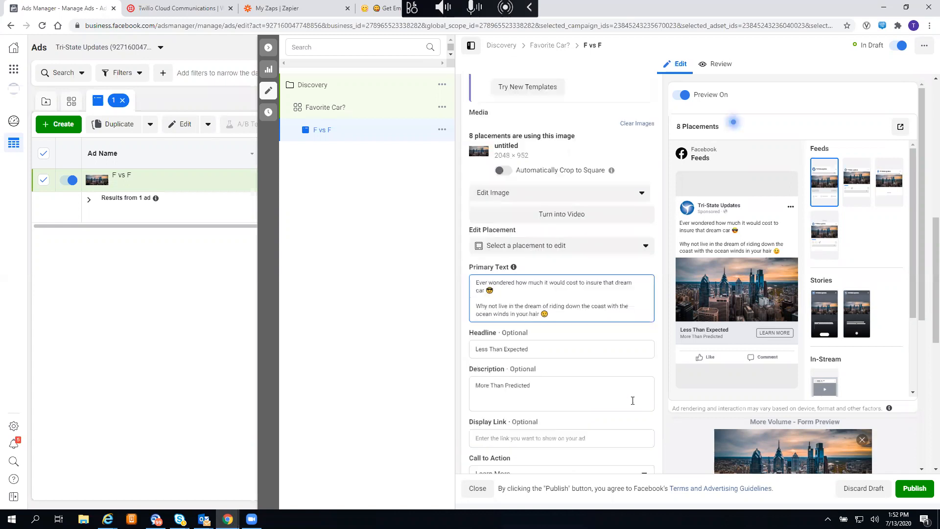
scroll(634, 405, up, 2)
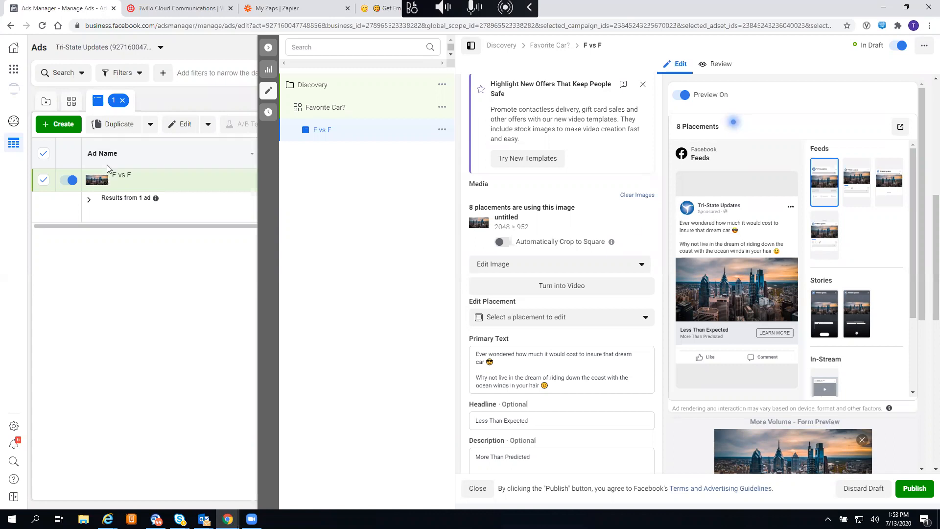
scroll(589, 249, down, 10)
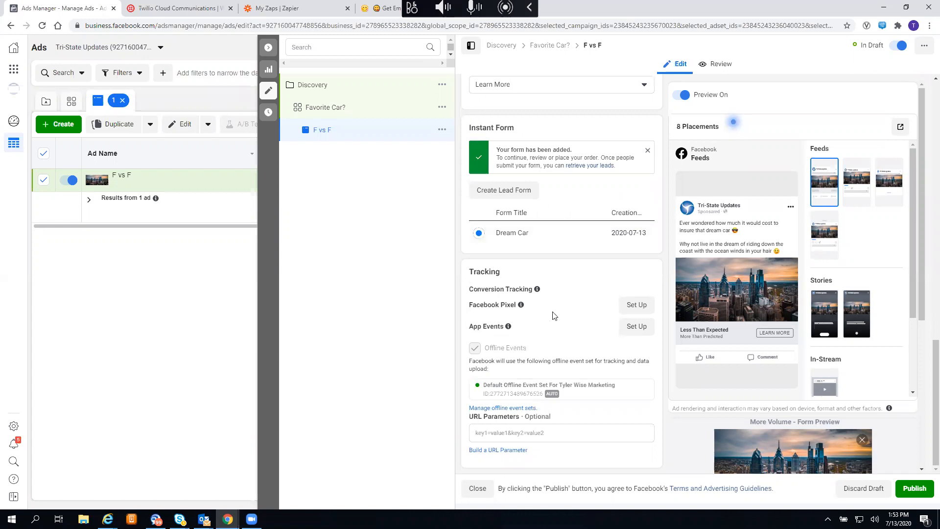
- Dismiss the website pixel setup dialog, keeping Dream Car as the Instant Form
click(638, 308)
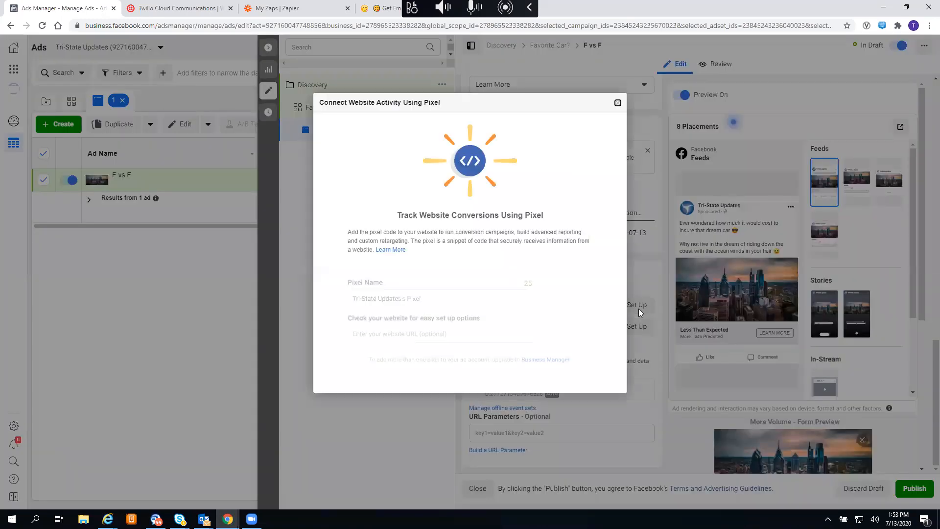
click(618, 103)
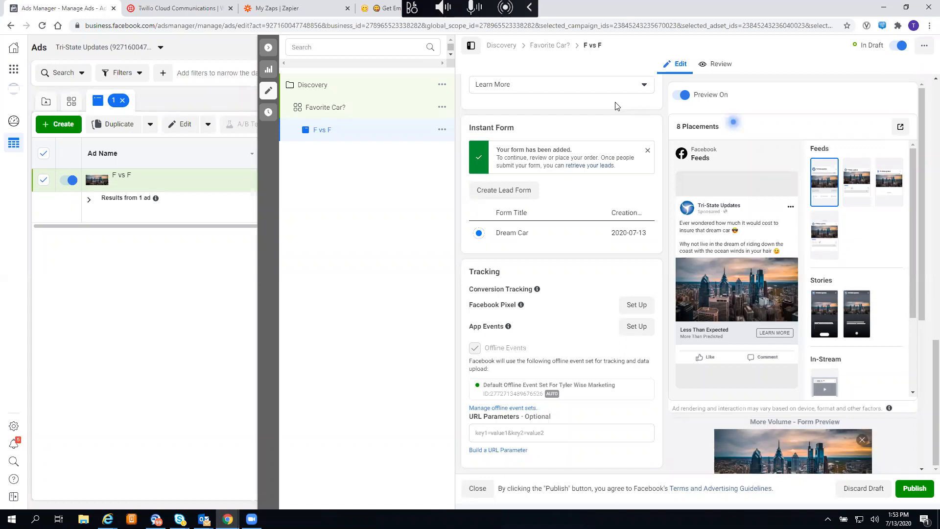
- Open the Favorite Car? ad set's Audience section and edit its Detailed Targeting
click(362, 109)
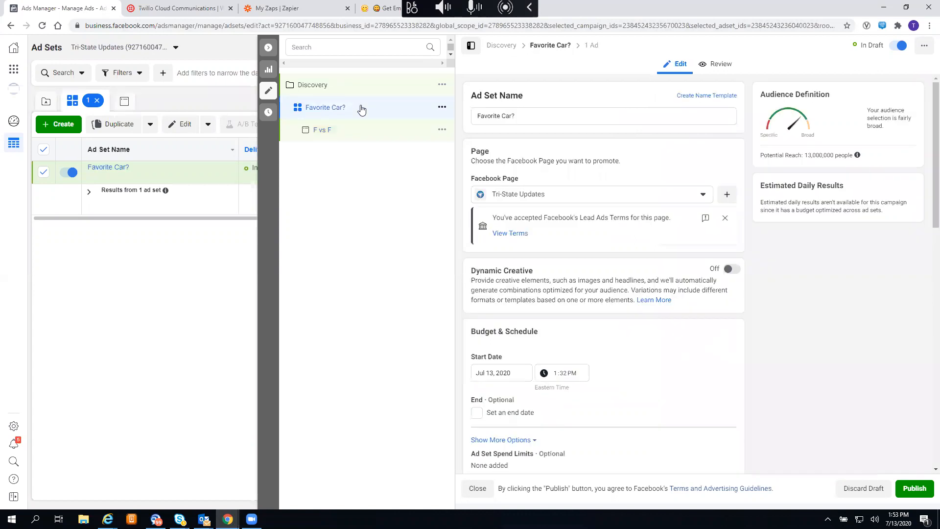
scroll(611, 204, down, 5)
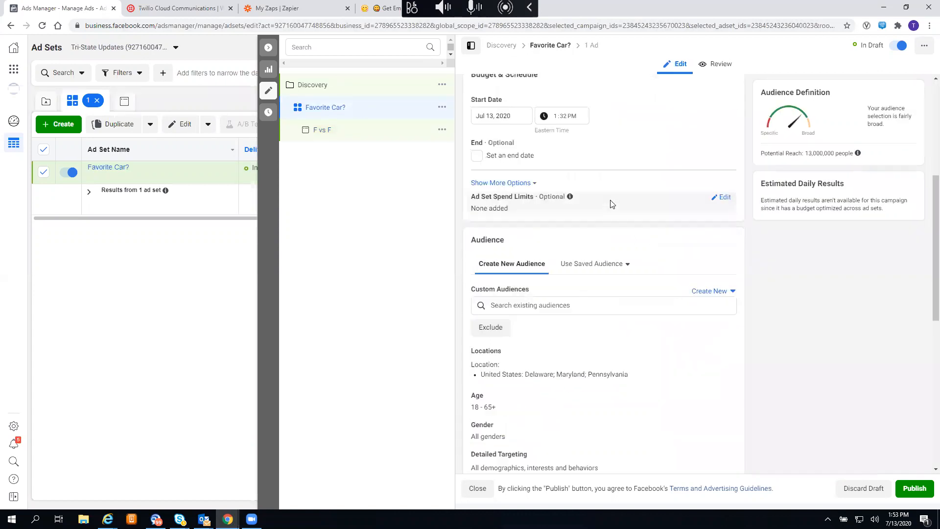
scroll(612, 203, down, 1)
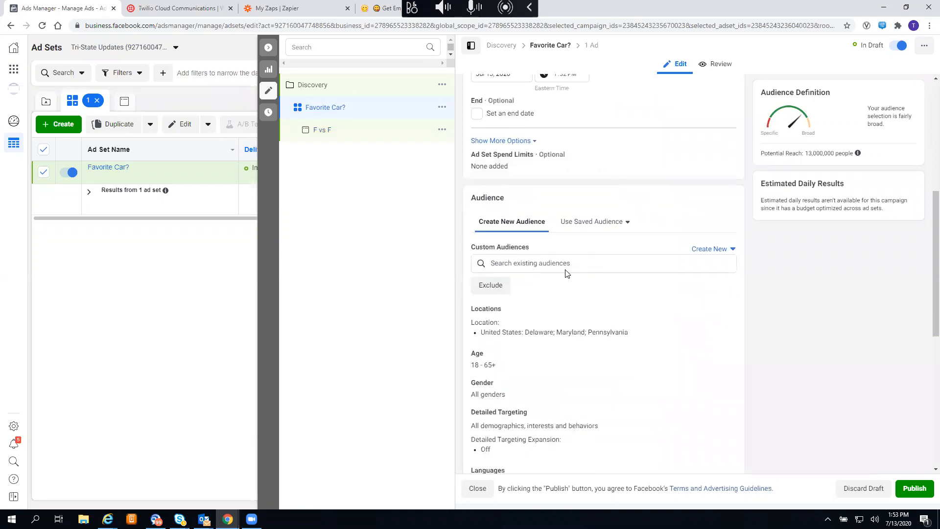
scroll(567, 273, down, 4)
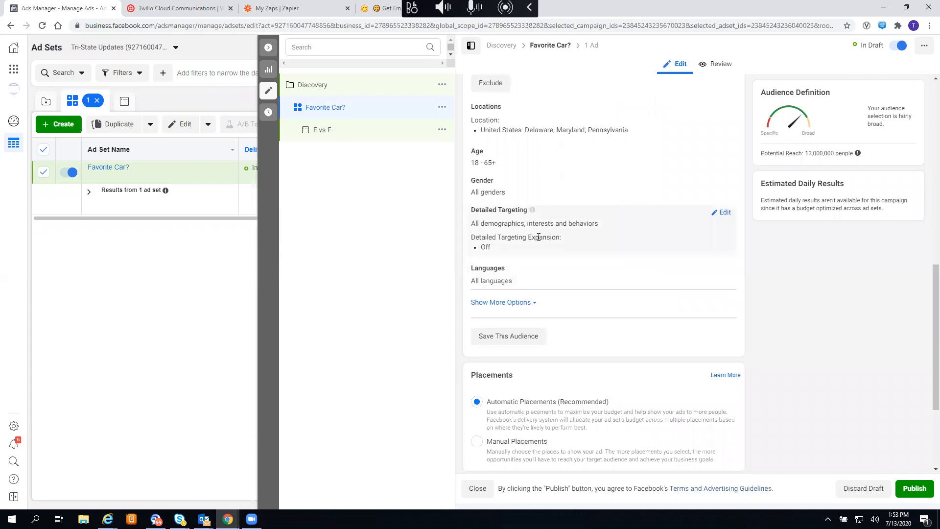
click(724, 213)
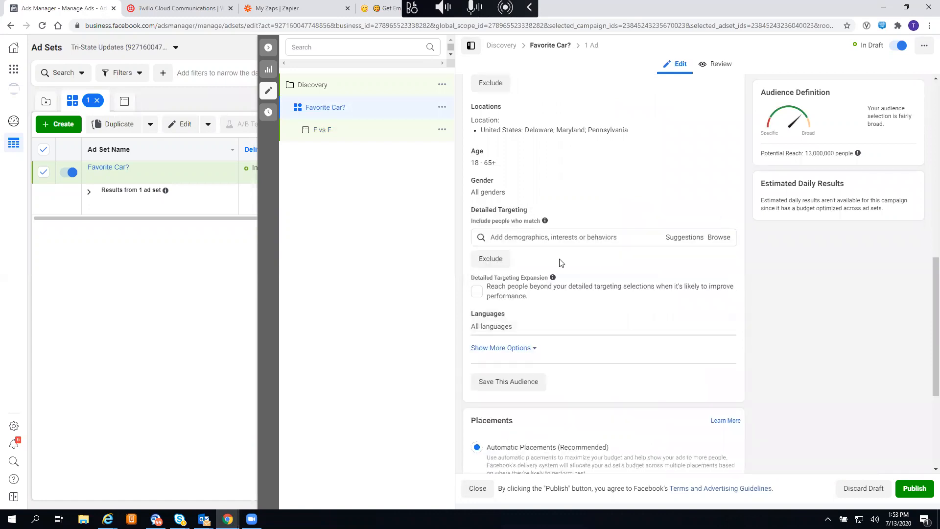
- Add the Cars interest to Detailed Targeting, bringing potential reach to about 1,100,000, and dismiss the tips
click(580, 237)
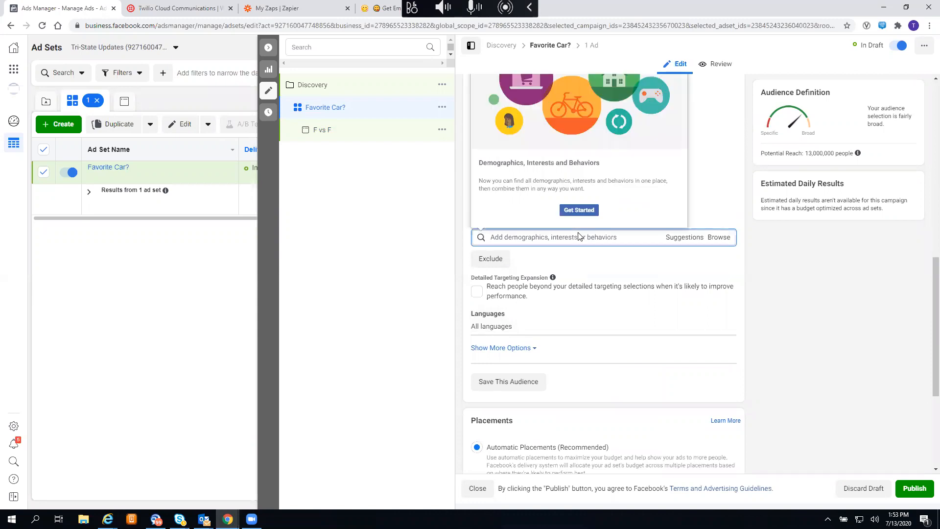
text(car enthuiasts)
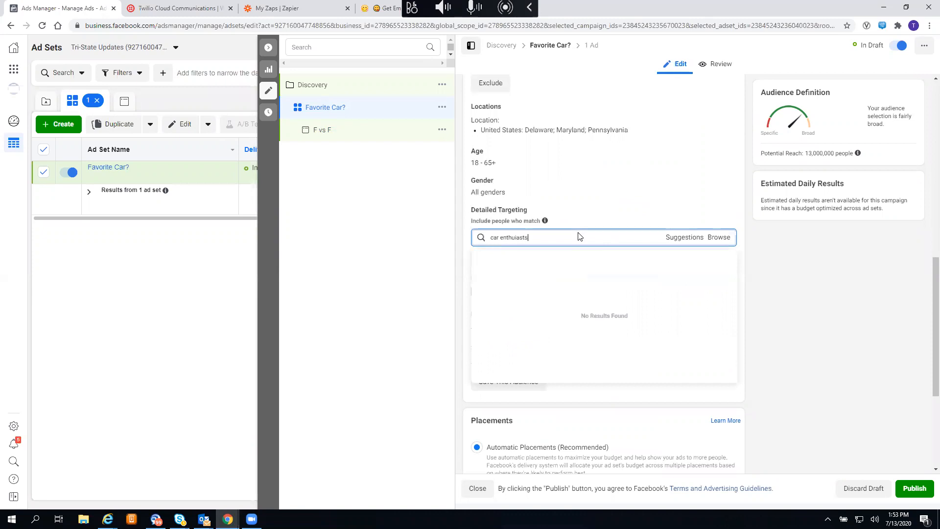
key(BackSpace)
key(BackSpace)
key(BackSpace)
key(BackSpace)
key(BackSpace)
key(BackSpace)
key(BackSpace)
key(BackSpace)
key(BackSpace)
key(BackSpace)
key(BackSpace)
key(BackSpace)
key(BackSpace)
key(BackSpace)
text(cars)
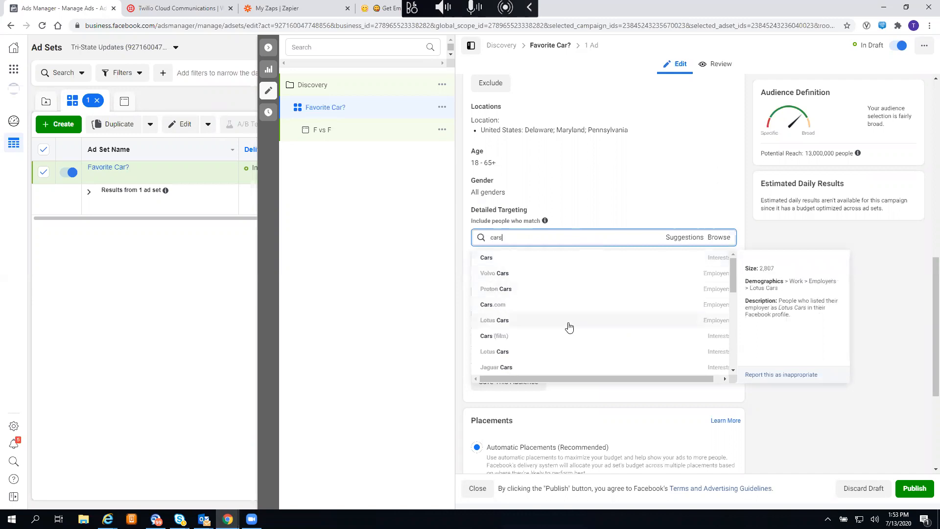
scroll(567, 326, down, 1)
scroll(569, 327, down, 5)
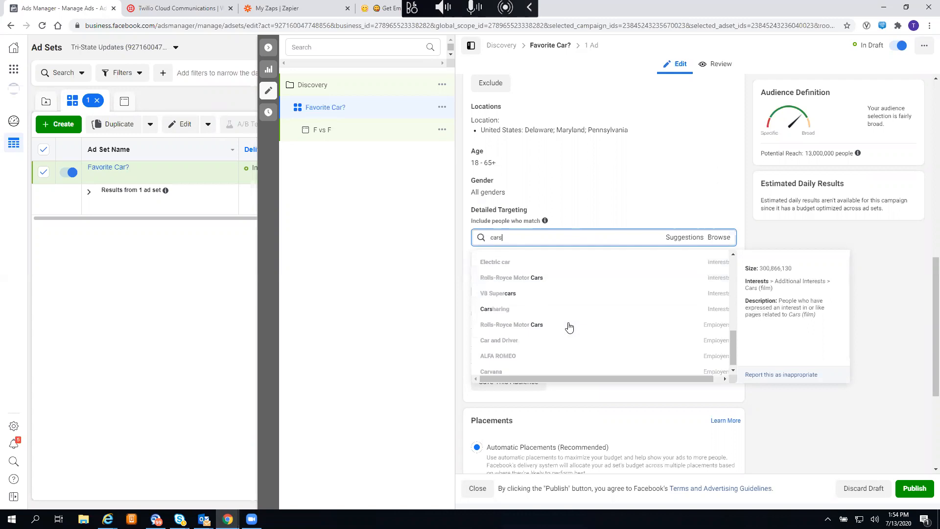
scroll(569, 327, up, 1)
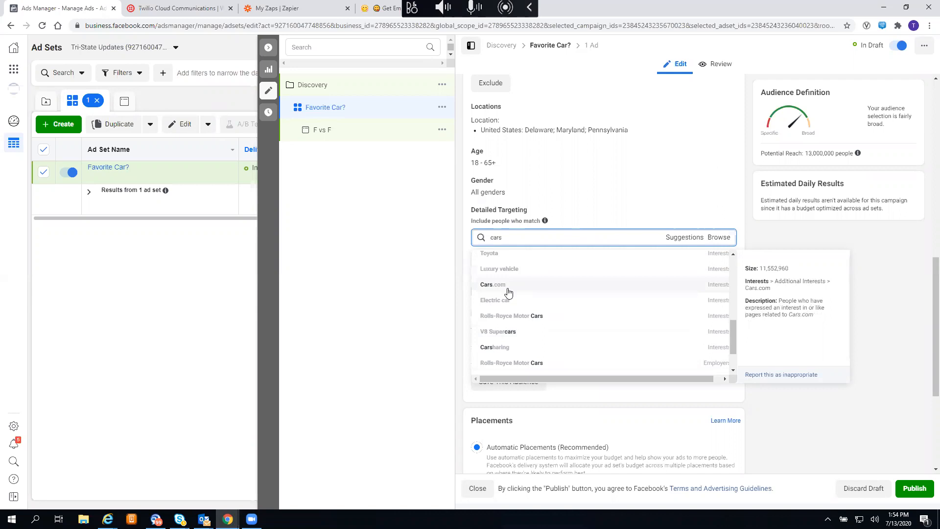
scroll(509, 293, up, 5)
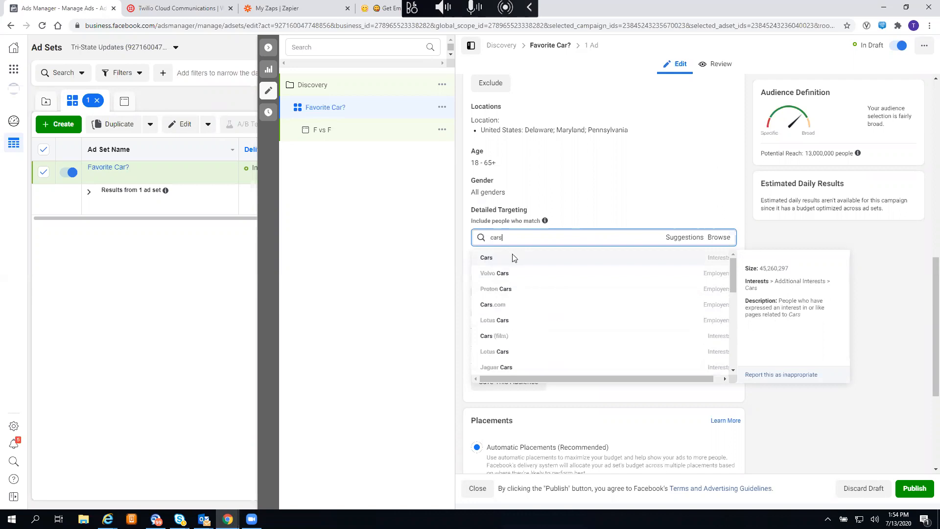
click(513, 258)
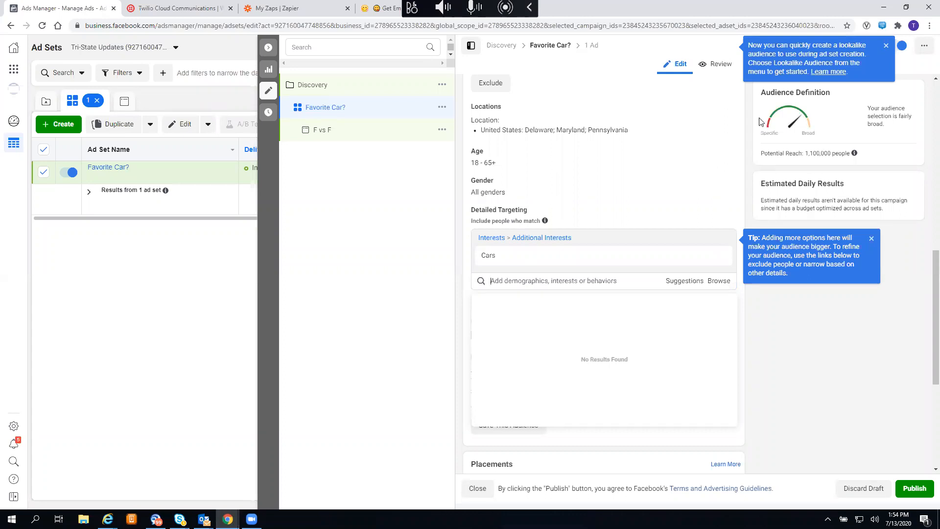
click(872, 239)
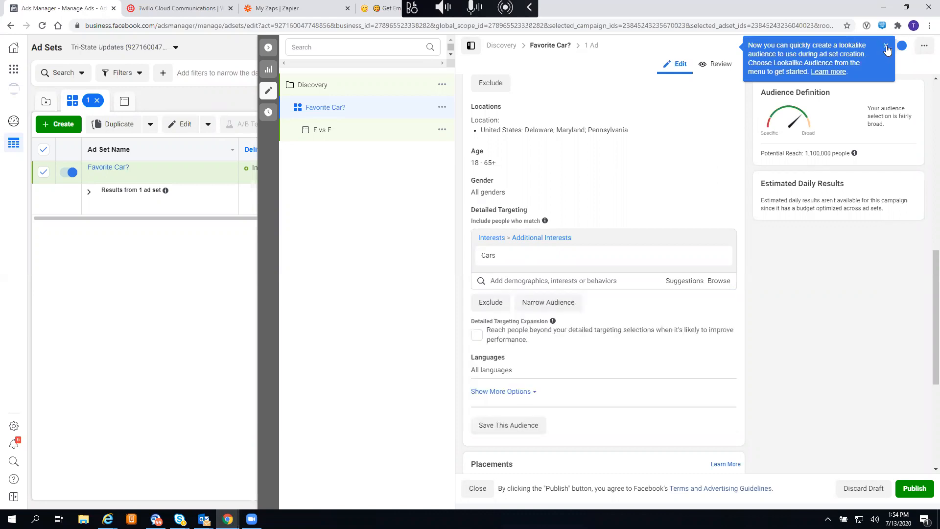
click(886, 46)
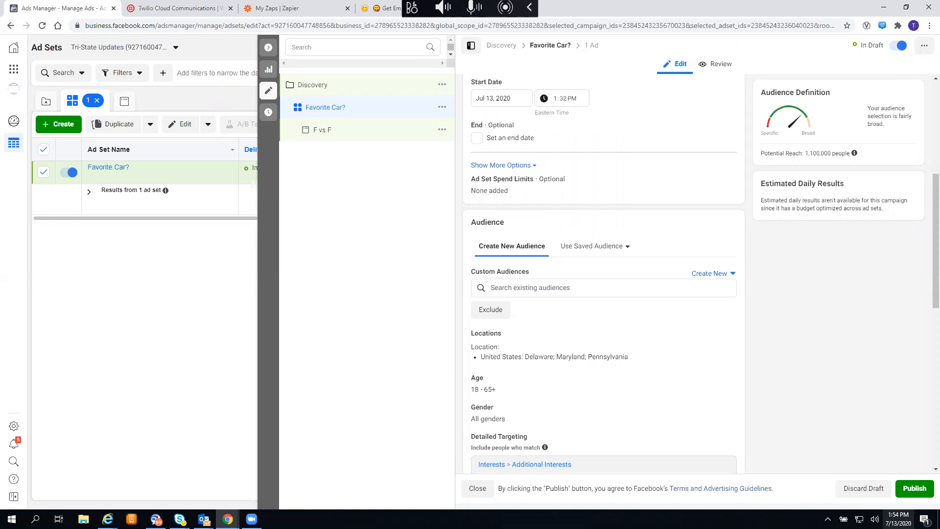
- Publish the campaign, making the Business Manager Visa card the primary payment method
click(910, 491)
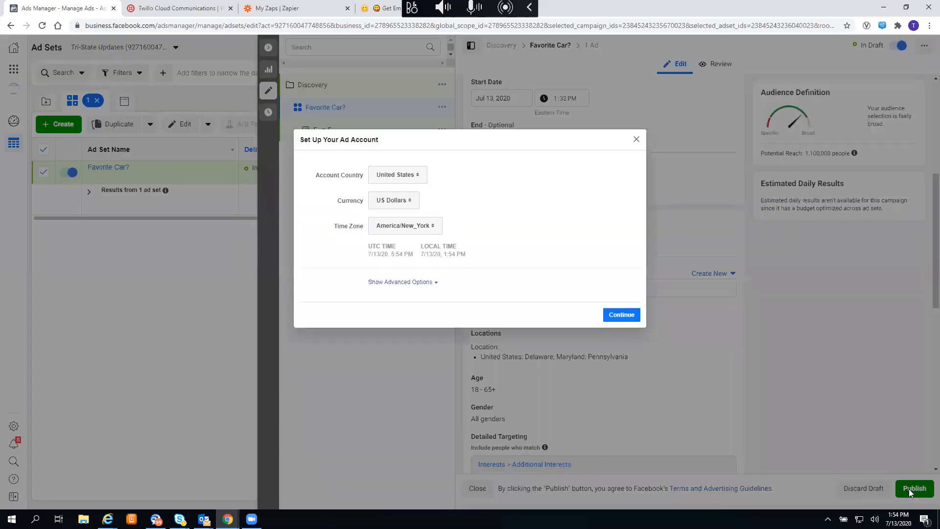
click(620, 316)
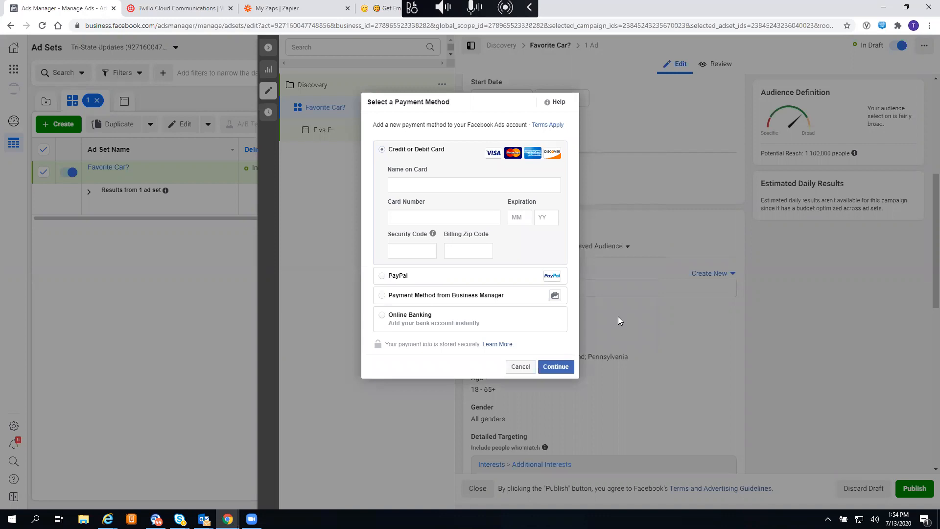
click(462, 295)
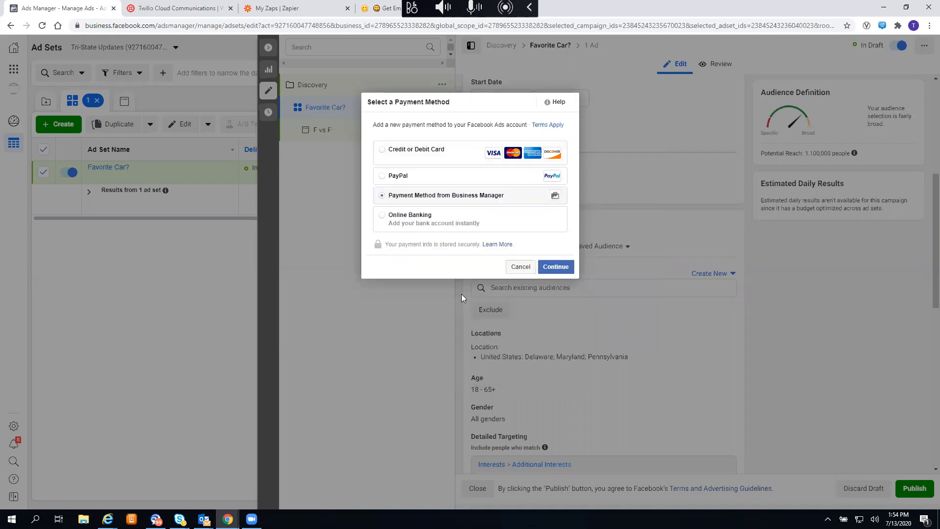
click(567, 271)
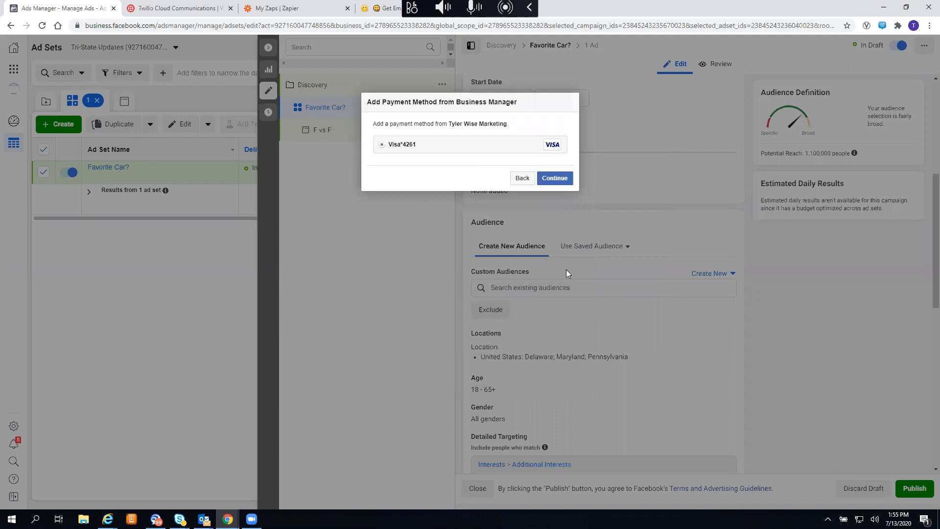
click(555, 179)
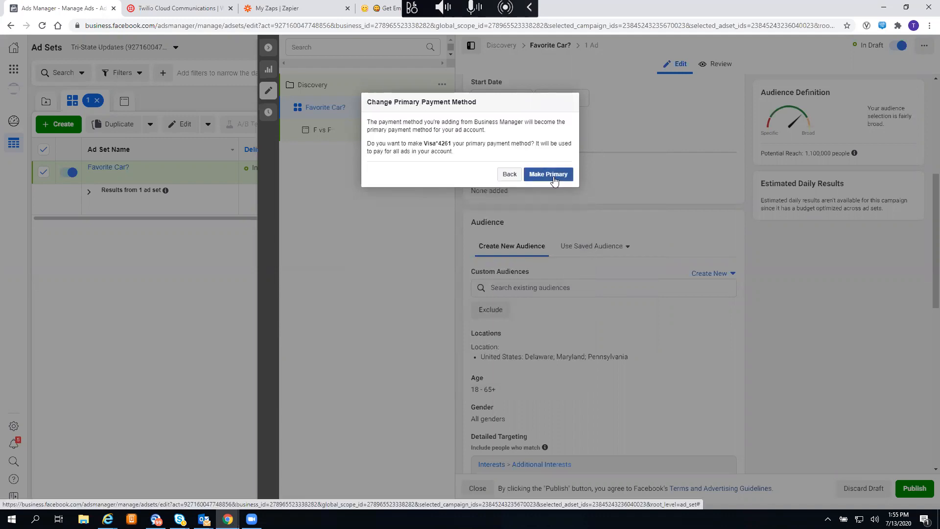
click(555, 180)
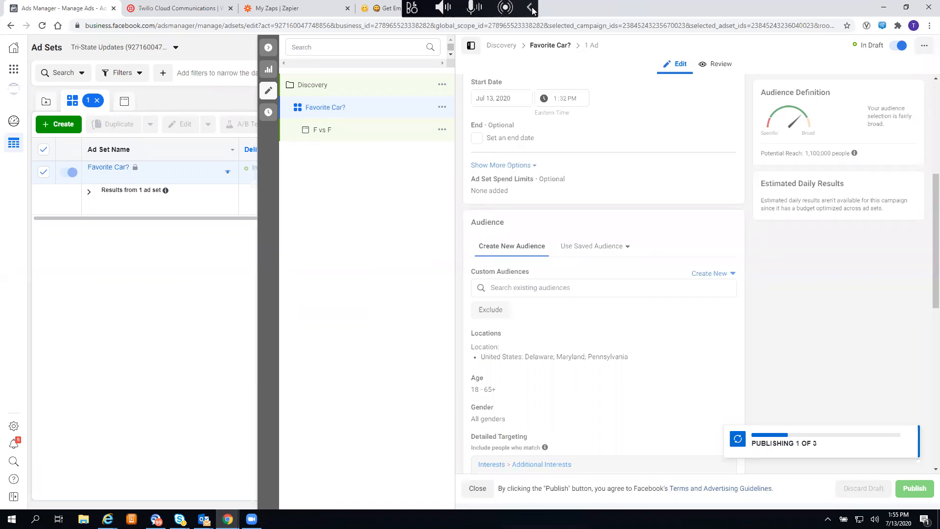
- Search Google for 'test facebook ad form' and open Facebook's Lead Ads testing guide
click(373, 9)
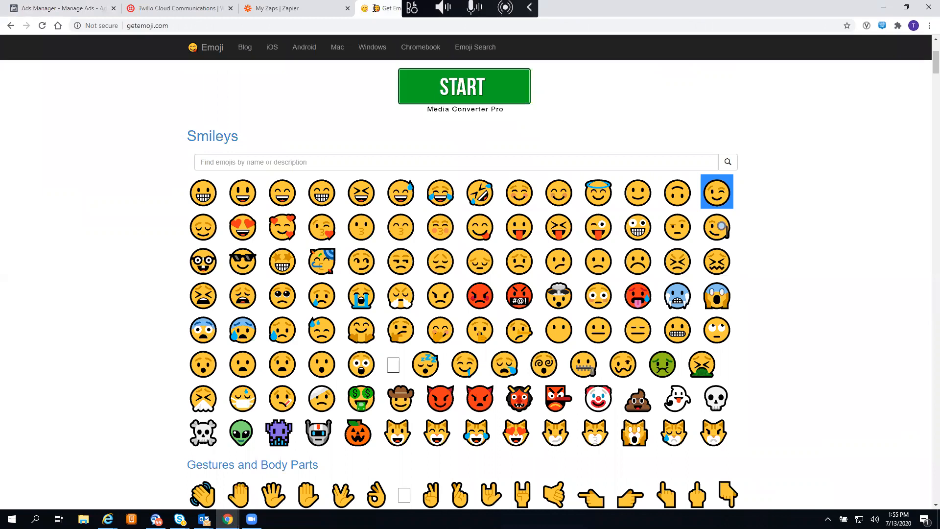
click(343, 25)
text(test )
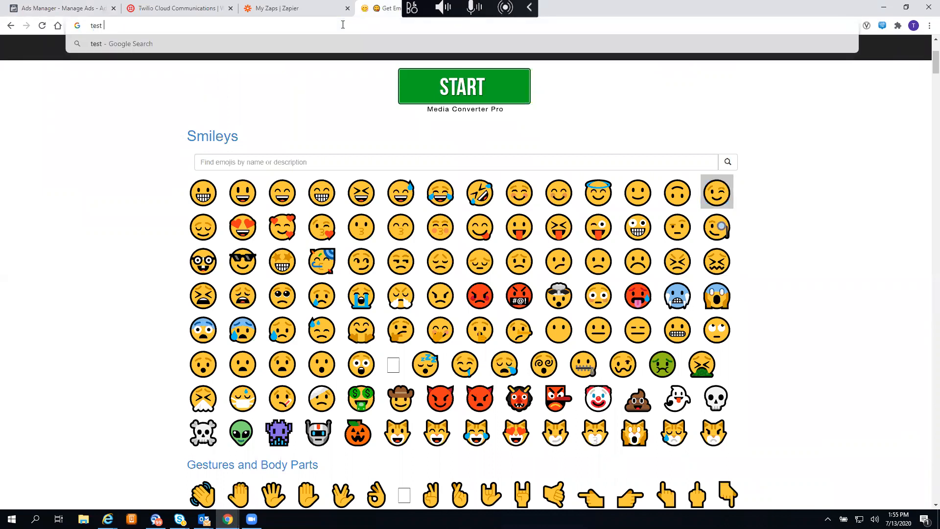
text(facebook ad form)
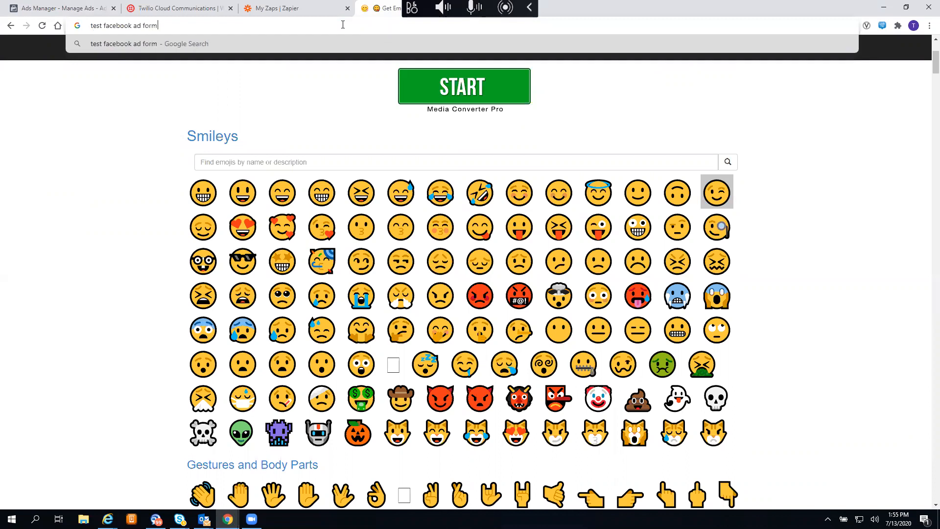
key(Return)
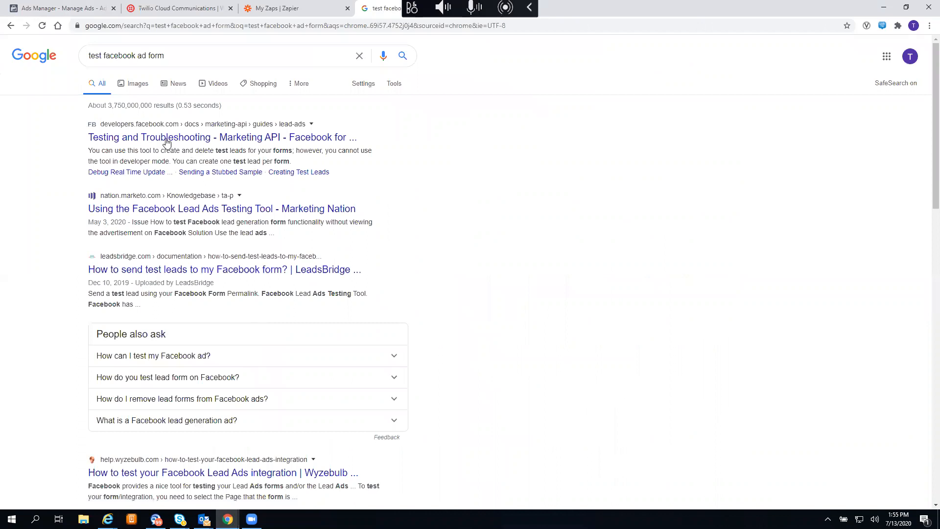
click(166, 138)
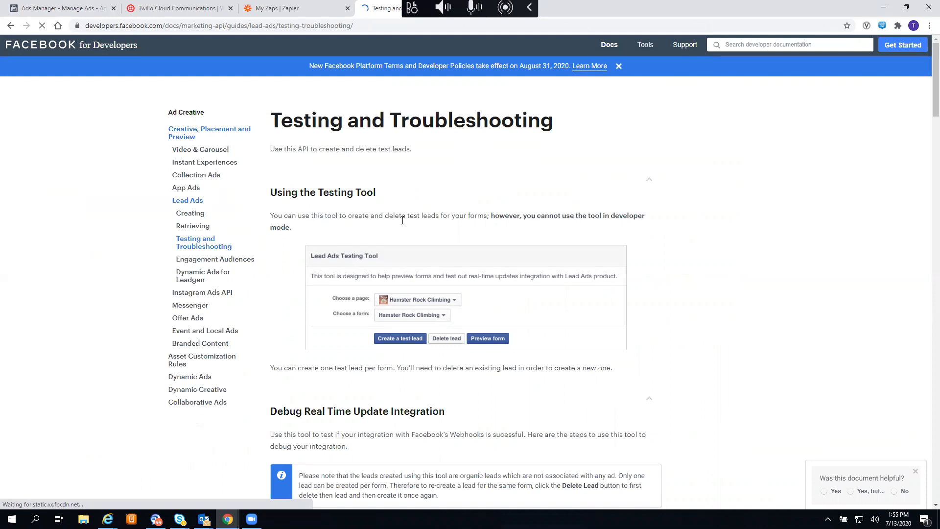
- Follow the guide's 'this tool' link to the Lead Ads Testing Tool
click(323, 218)
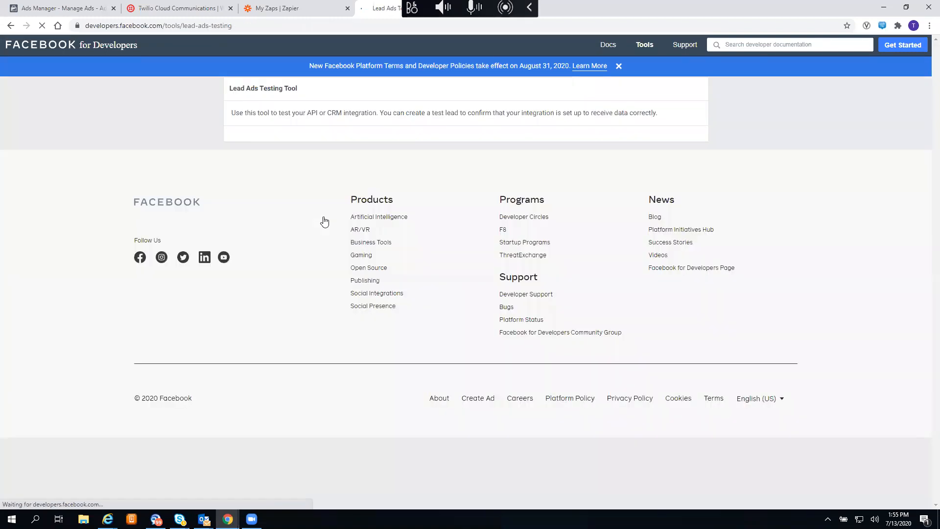
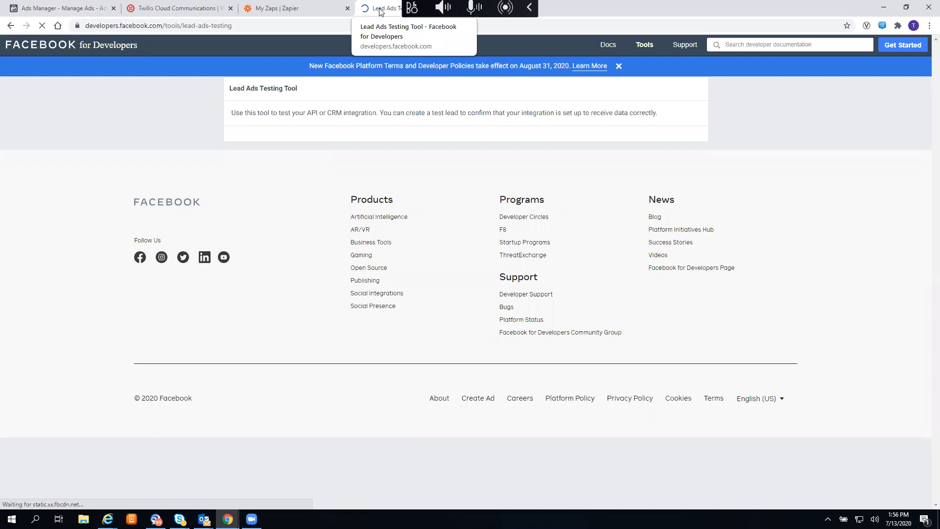
- Reload the Facebook Lead Ads Testing Tool page
click(283, 28)
key(Return)
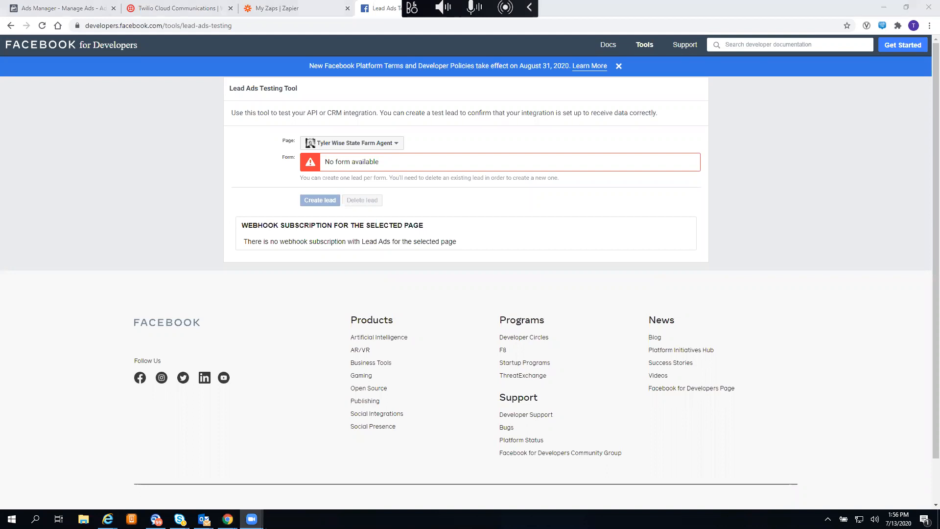
click(509, 288)
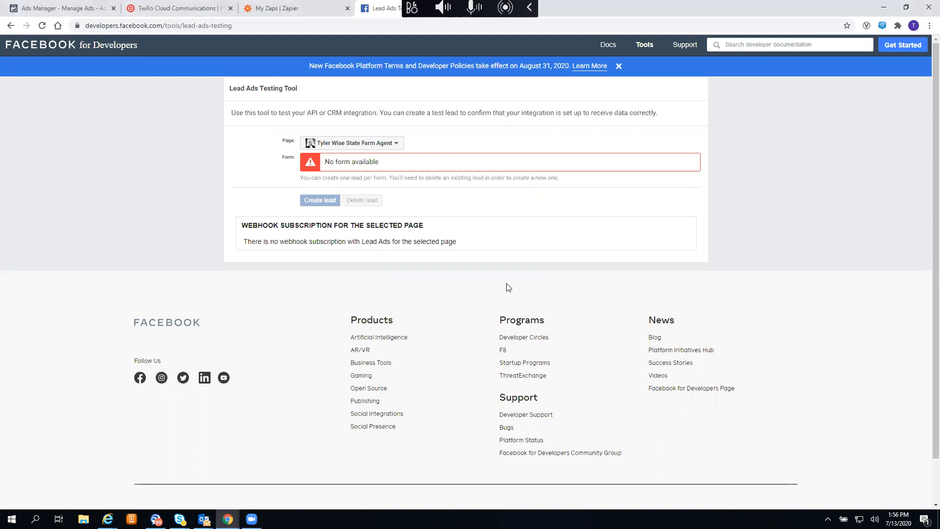
- Select the Tri-State Updates page, delete the old test lead and create a new Dream Car lead
click(384, 143)
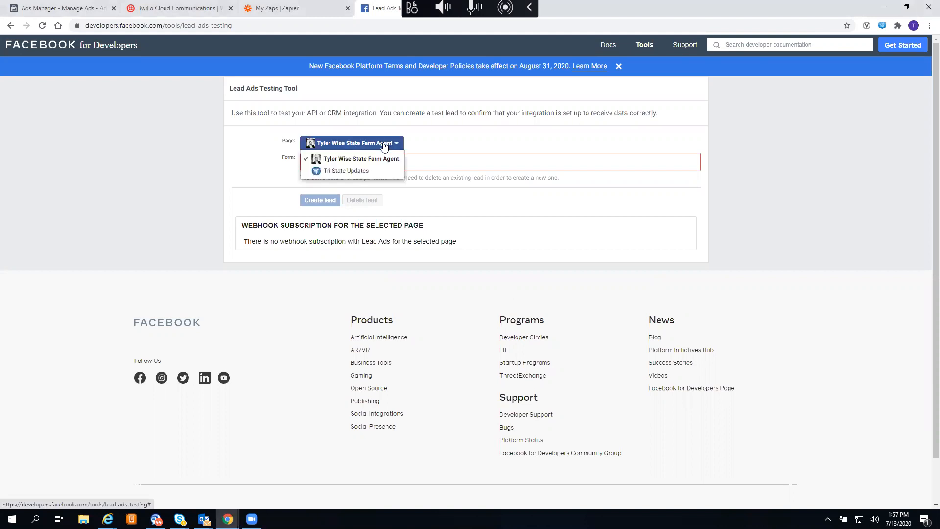
click(352, 170)
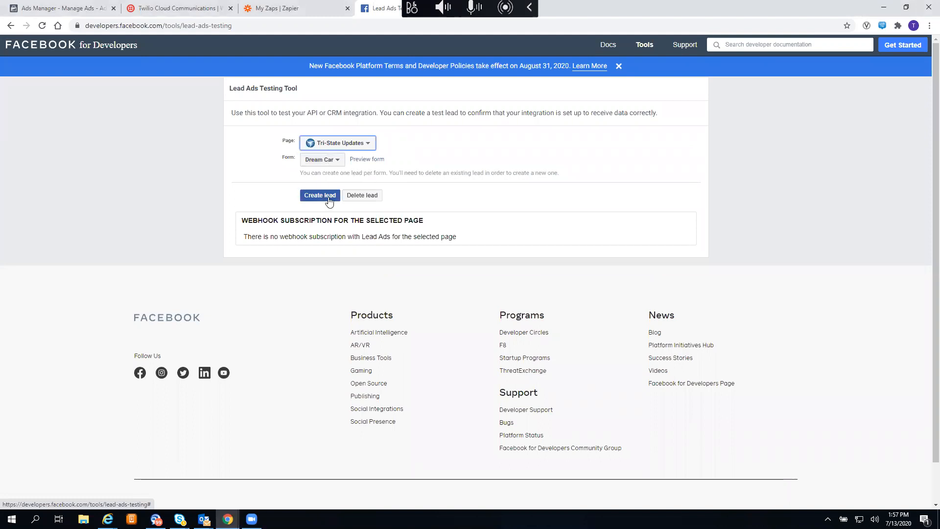
click(361, 195)
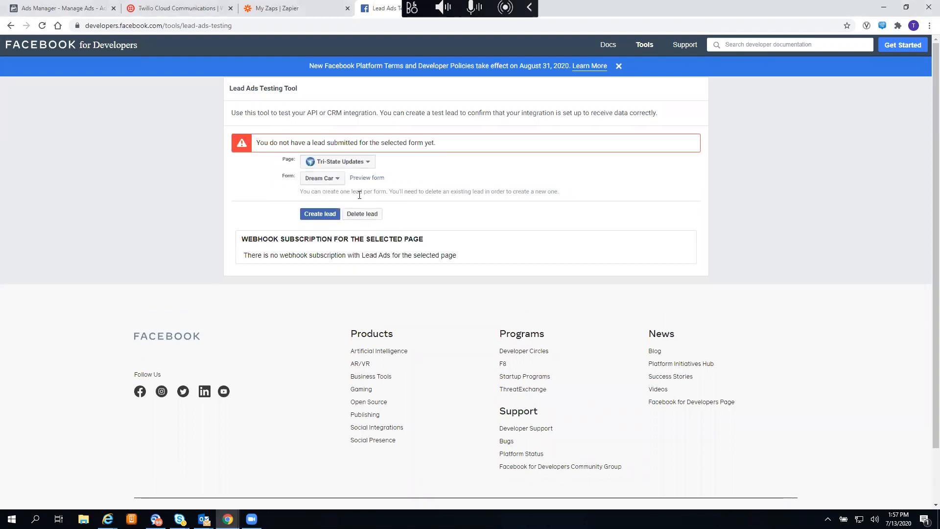
click(320, 216)
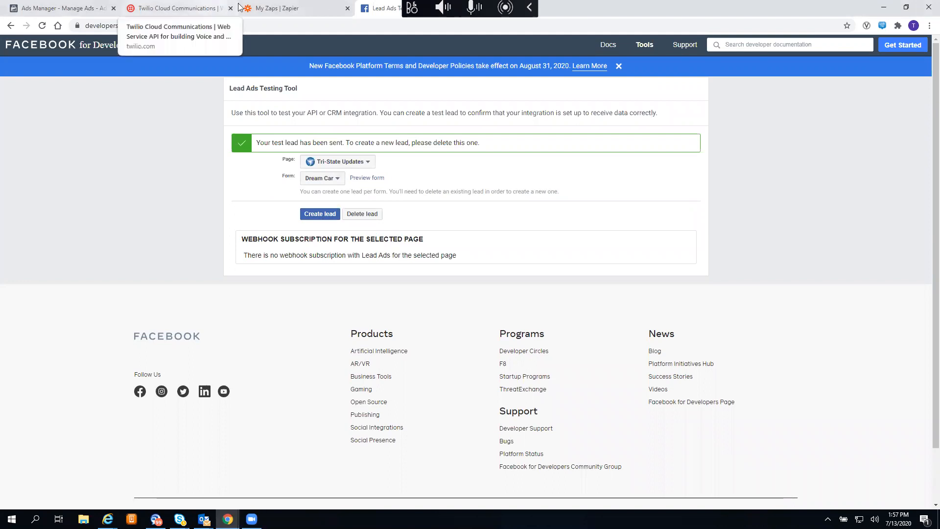
click(275, 8)
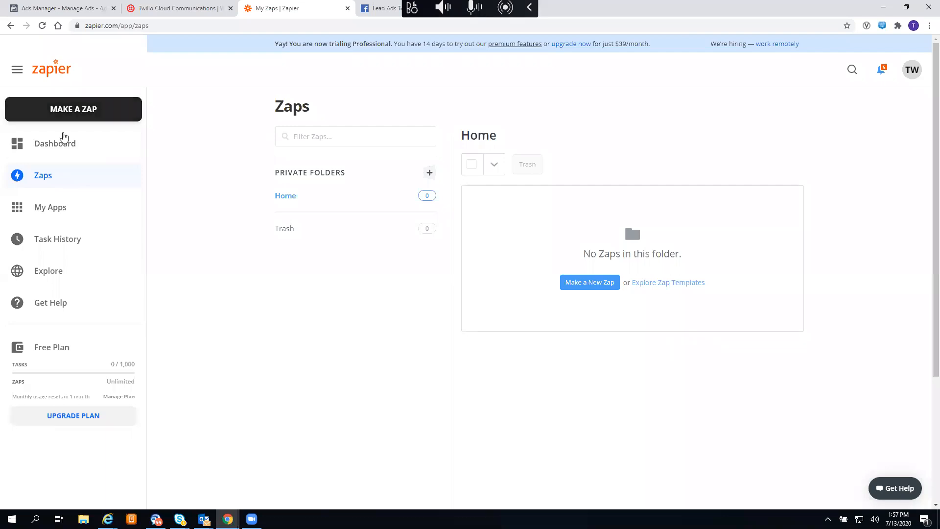
- Start a new zap with Facebook Lead Ads as the trigger app
click(73, 117)
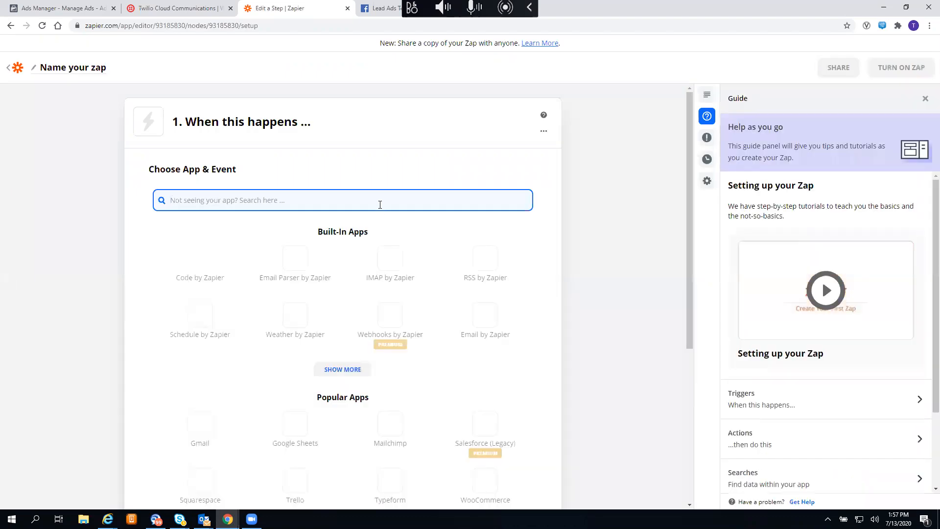
text(face)
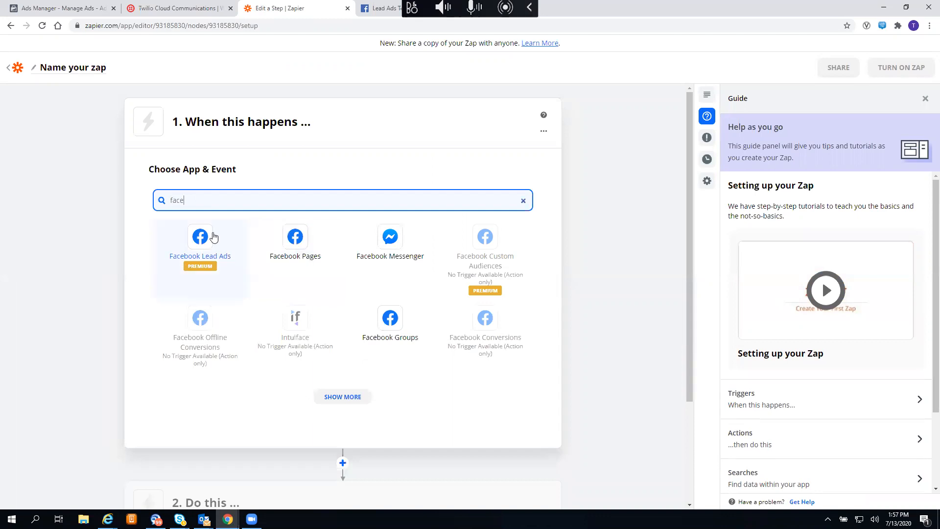
click(200, 237)
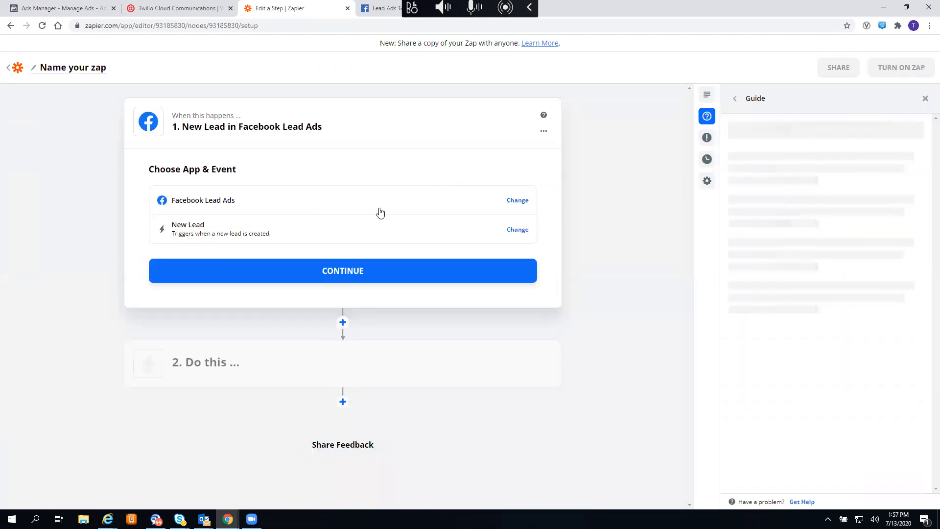
click(297, 268)
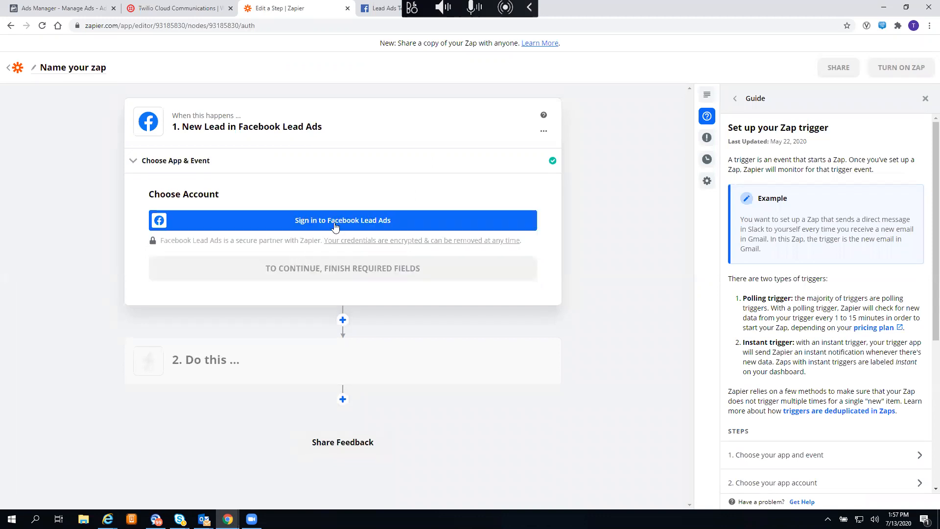
- Sign in to Facebook Lead Ads and grant Zapier the requested permissions
click(336, 226)
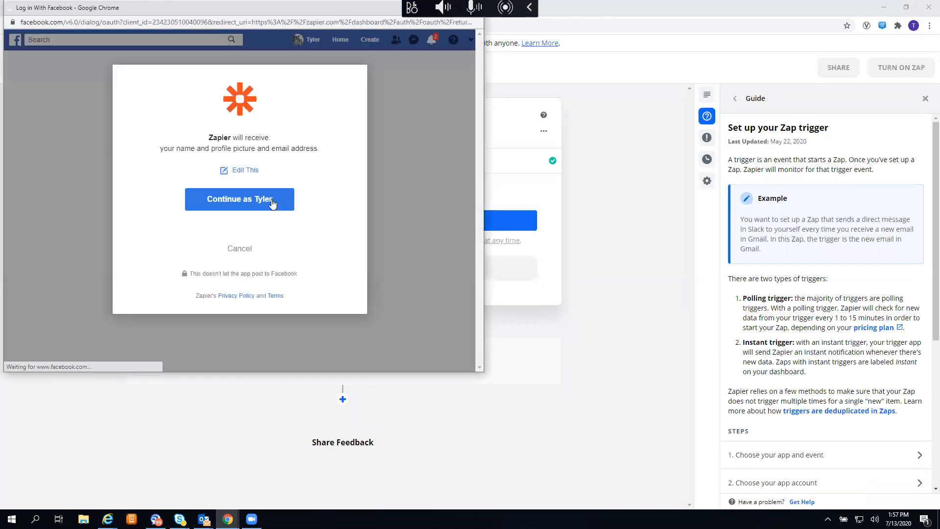
click(263, 202)
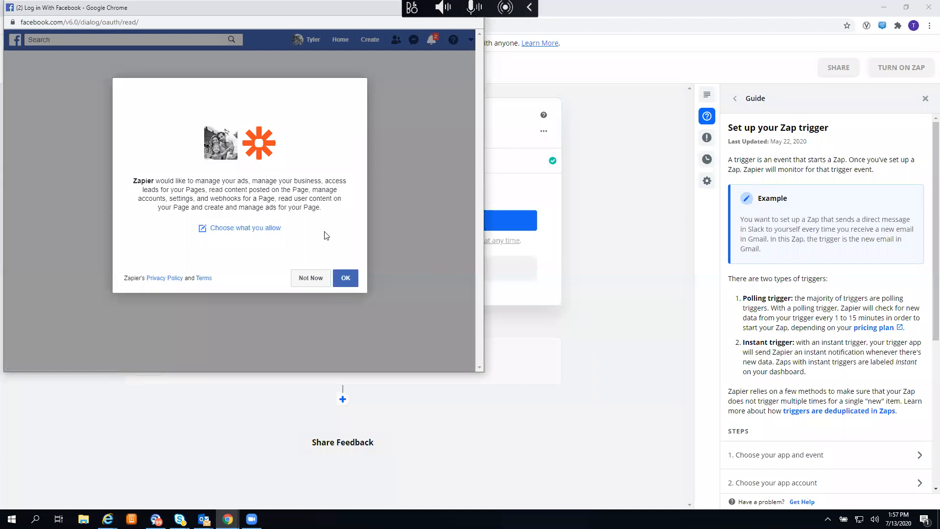
click(346, 278)
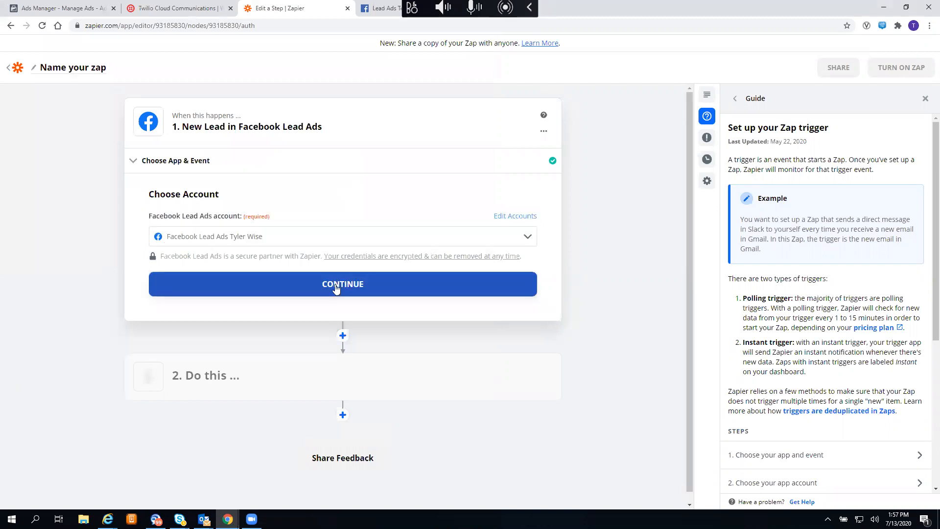
- Set the trigger's page to Tri-State Updates and its form to Dream Car
click(336, 289)
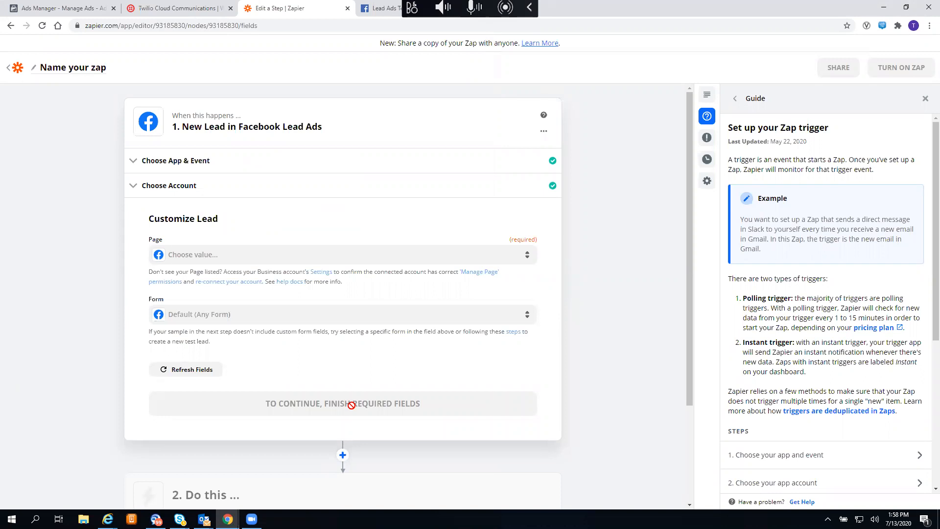
click(336, 313)
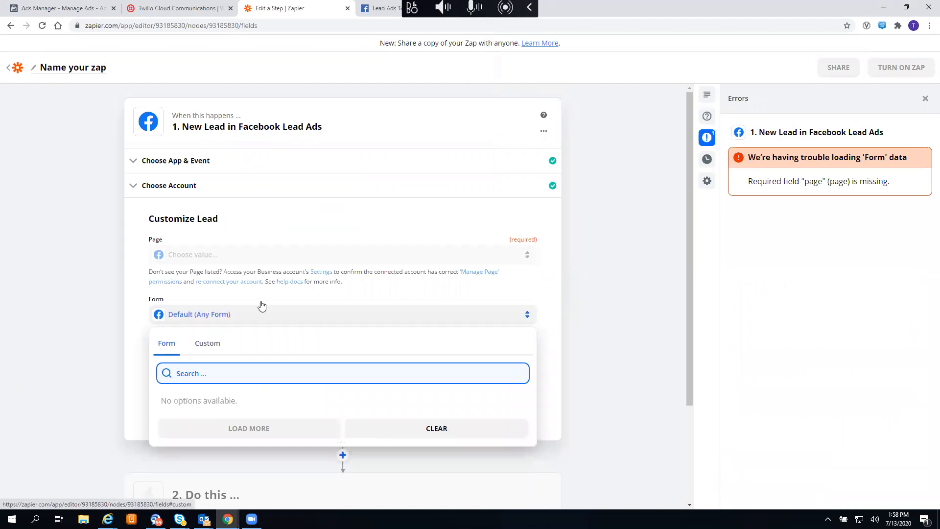
click(237, 318)
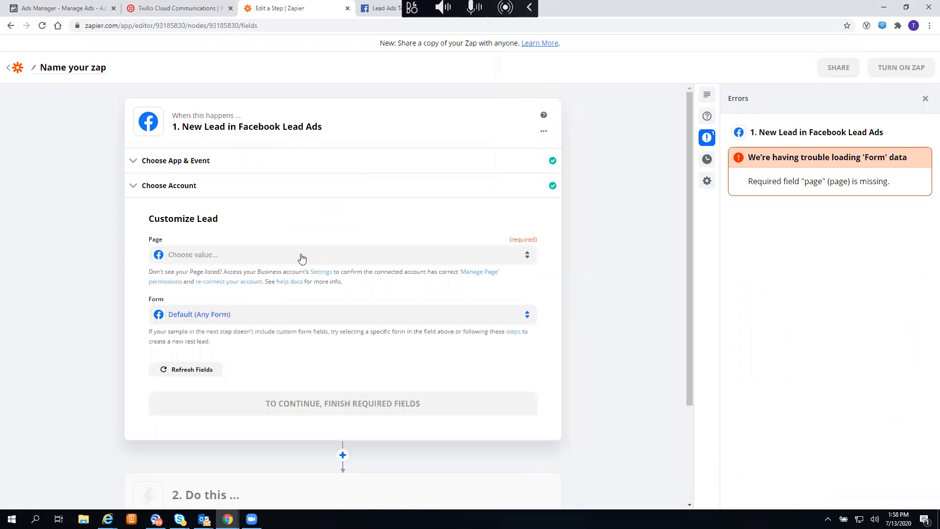
click(302, 259)
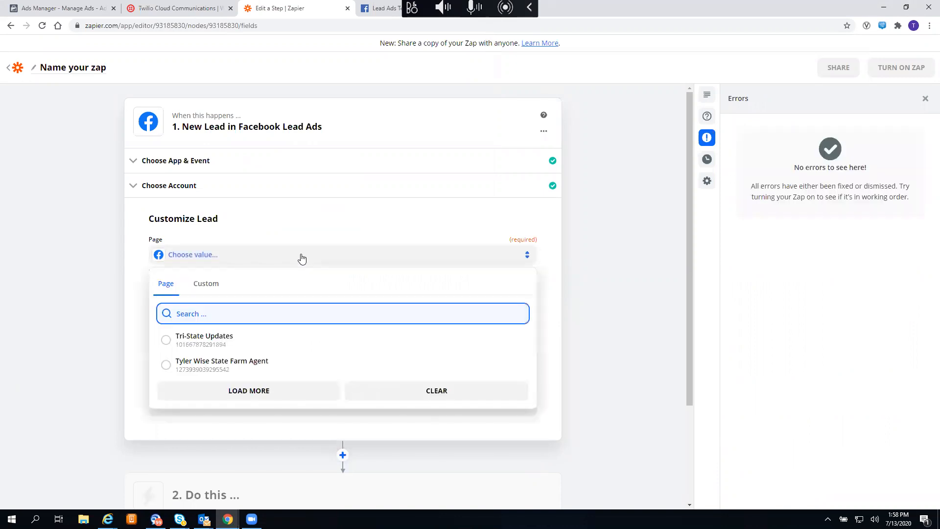
click(222, 342)
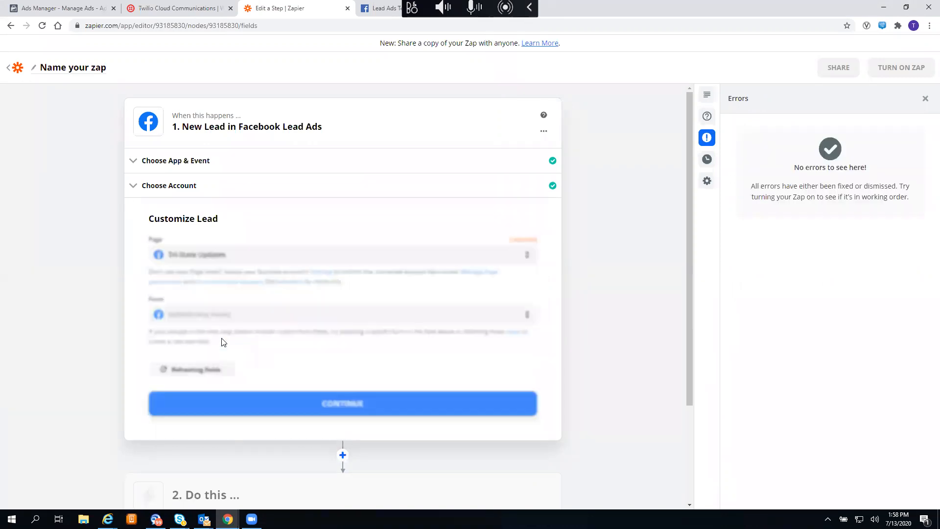
click(222, 316)
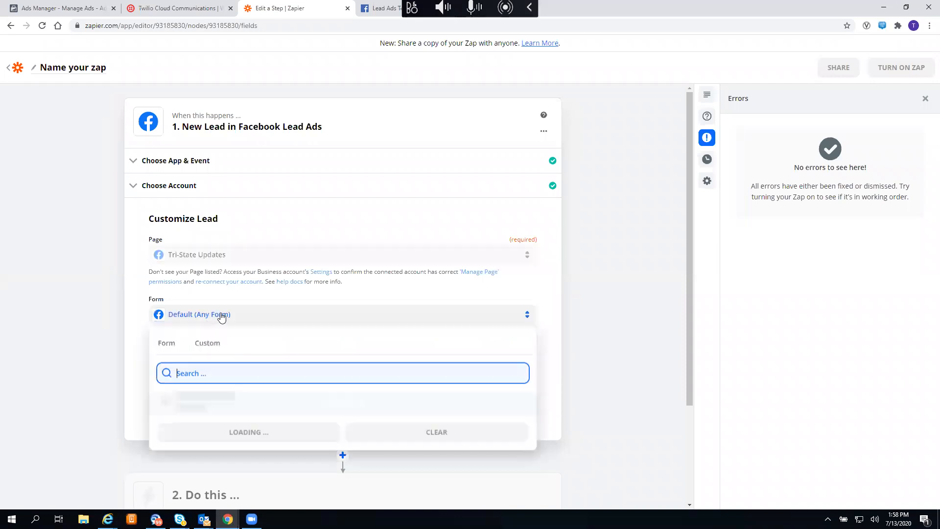
click(226, 401)
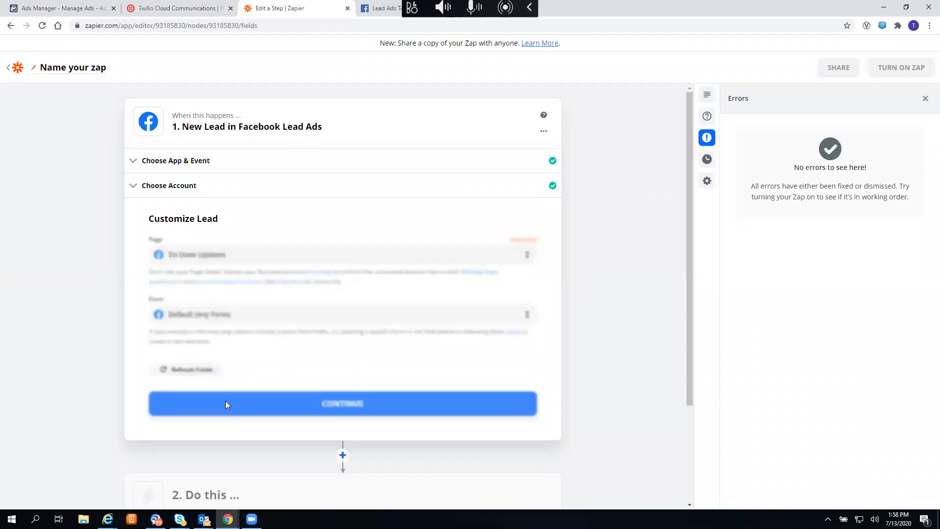
click(254, 320)
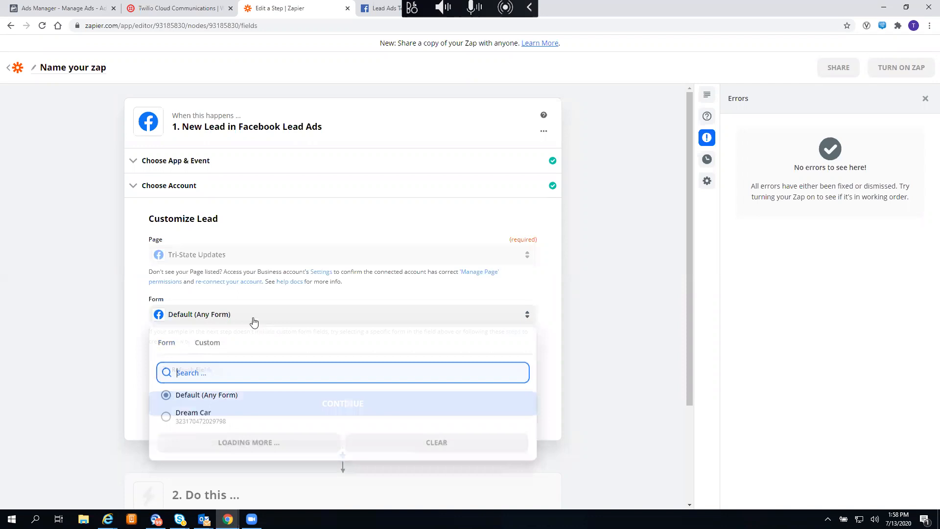
click(192, 416)
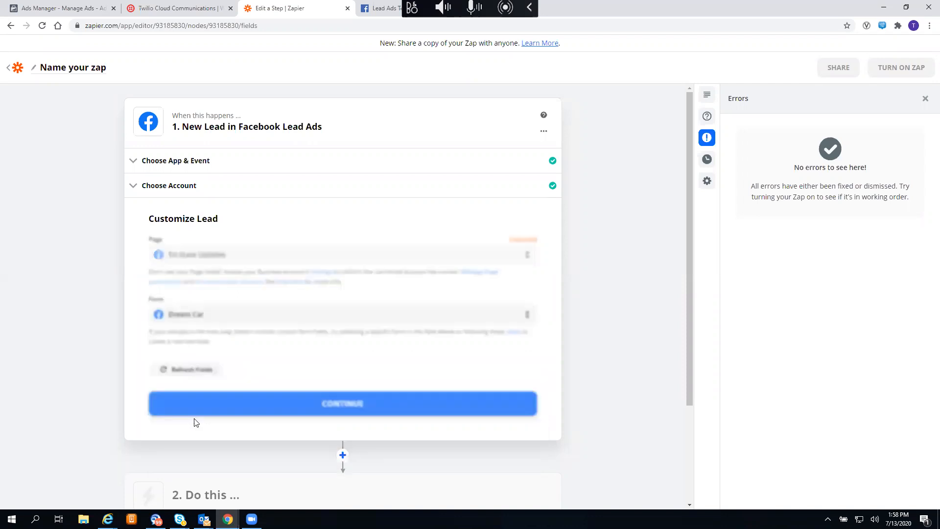
- Test the trigger and accept the sample lead it finds
click(334, 411)
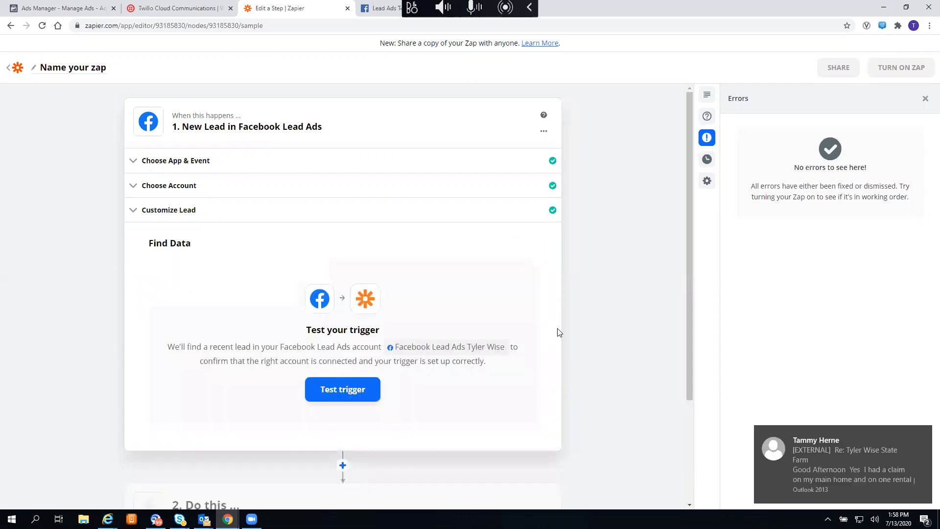
click(347, 391)
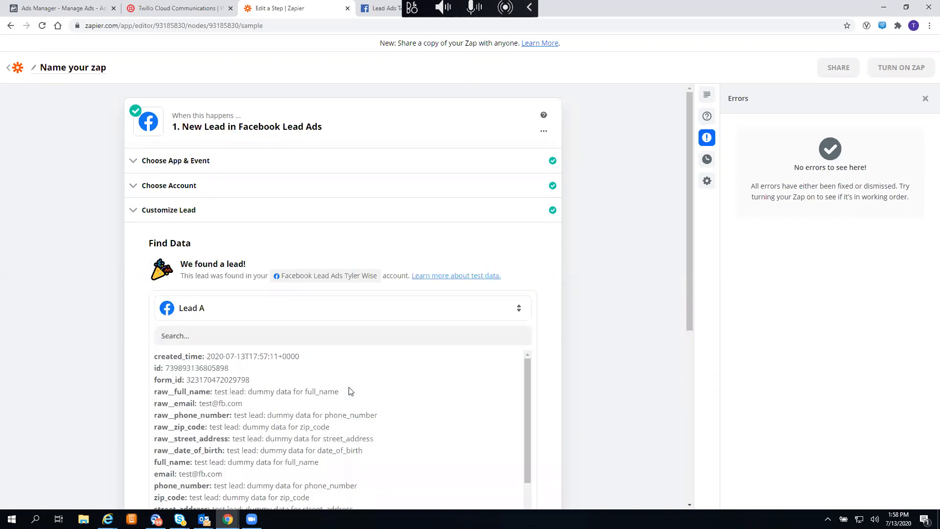
scroll(350, 390, down, 2)
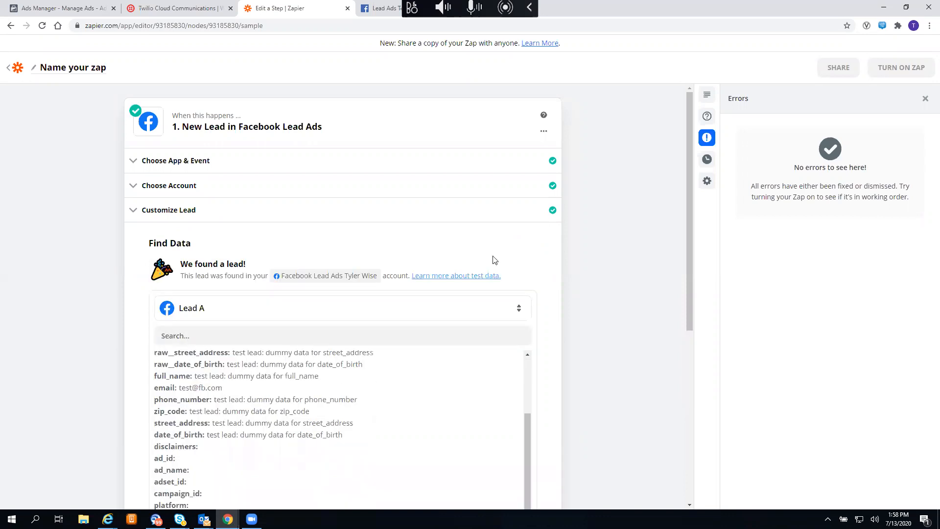
scroll(636, 233, down, 4)
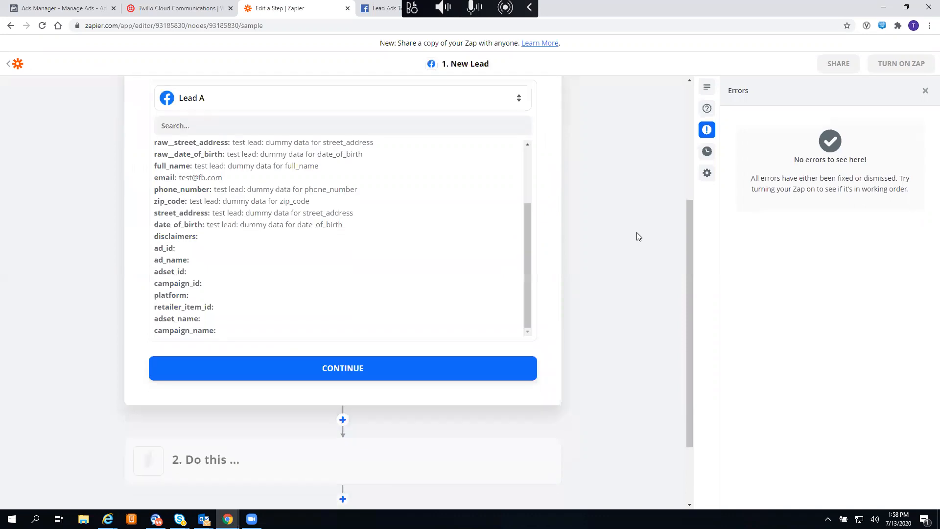
click(291, 367)
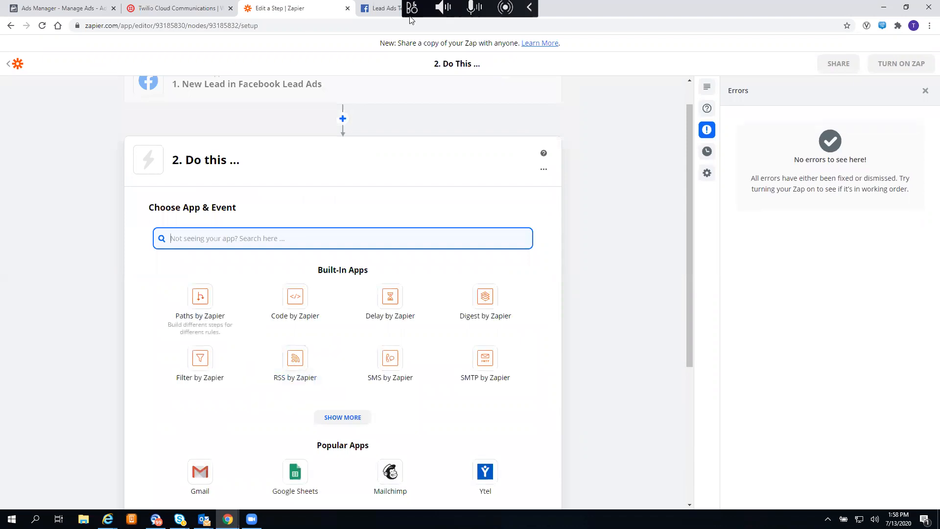
- Delete the existing test lead in the Lead Ads Testing Tool
click(384, 14)
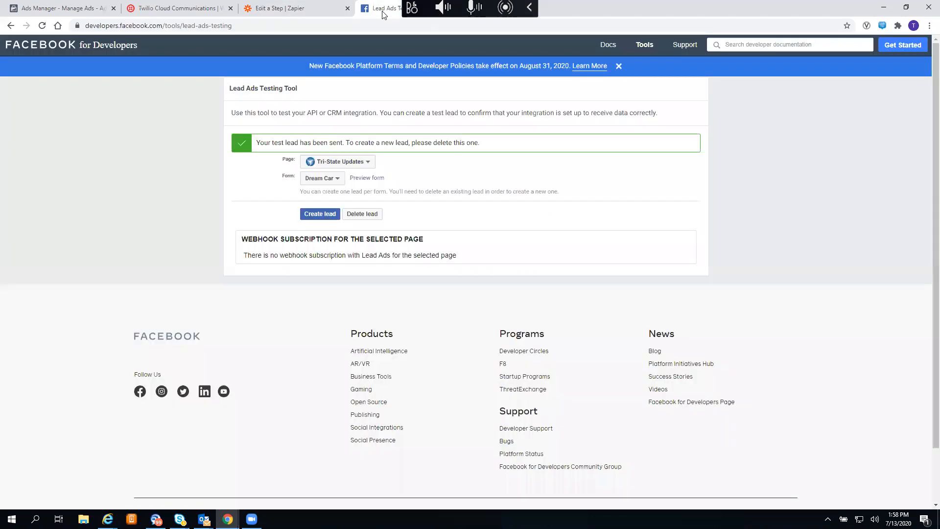
click(362, 216)
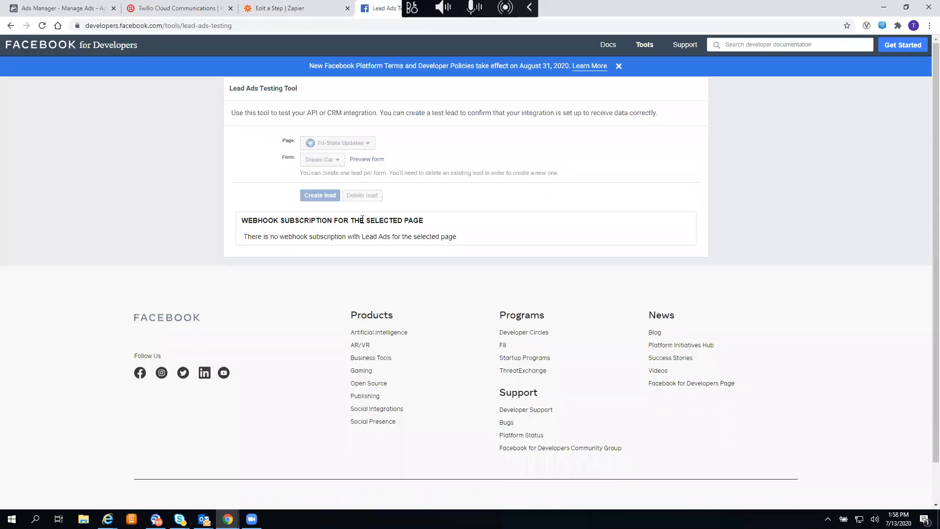
click(371, 167)
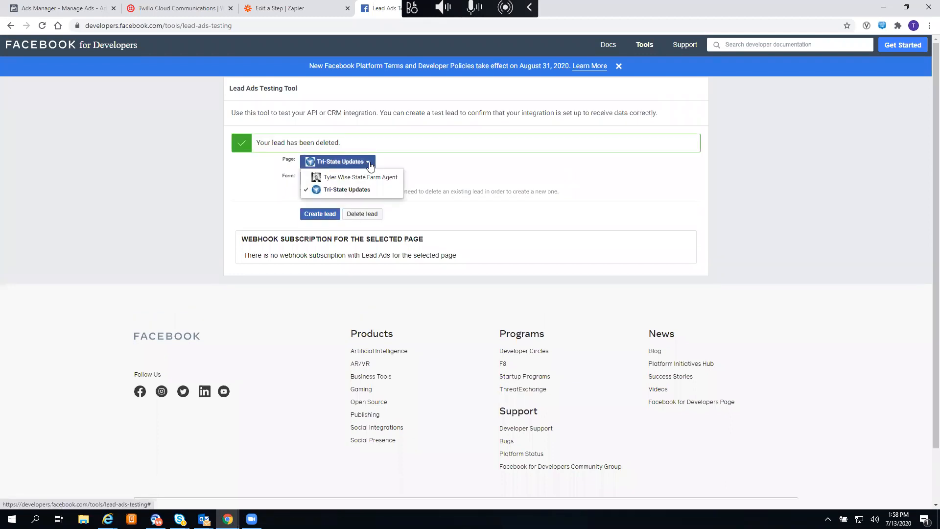
click(368, 163)
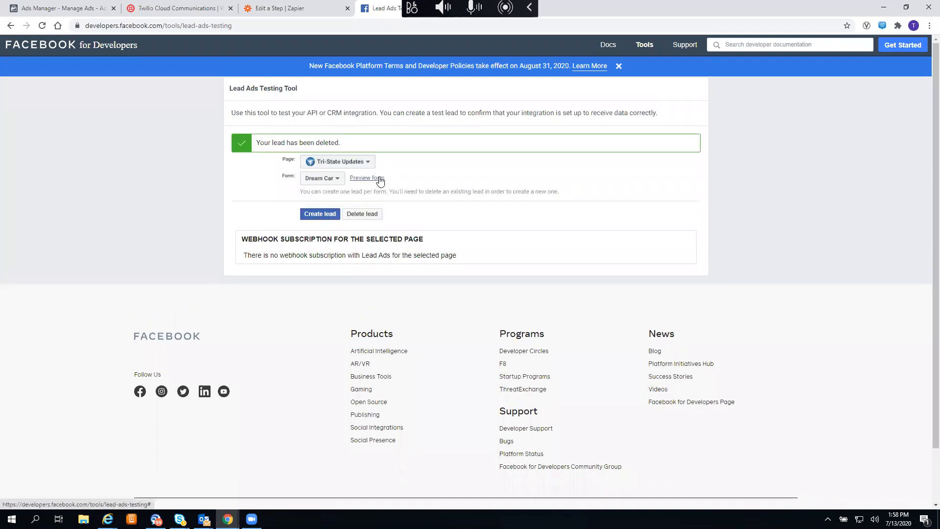
- Fill the Dream Car form preview with a ZIP code and street address and submit it as a test lead
click(378, 179)
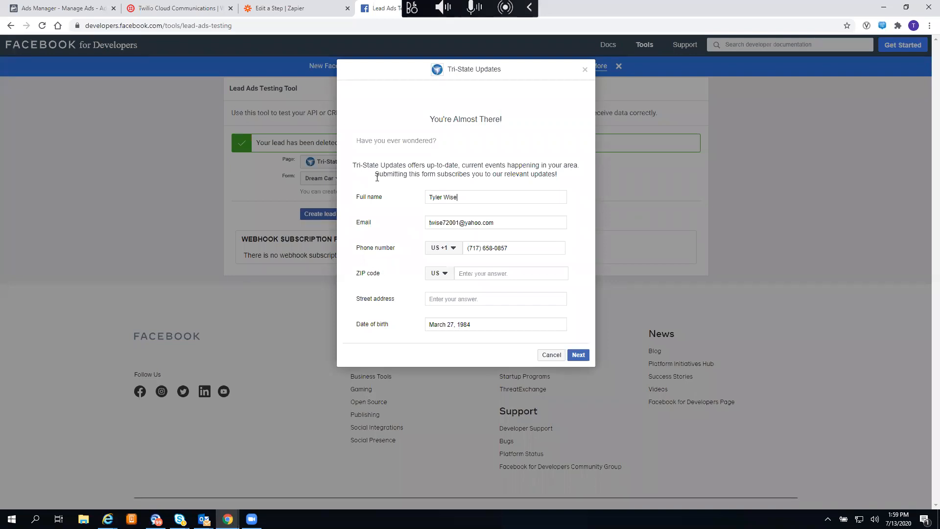
click(483, 277)
text(19063)
click(481, 297)
click(583, 357)
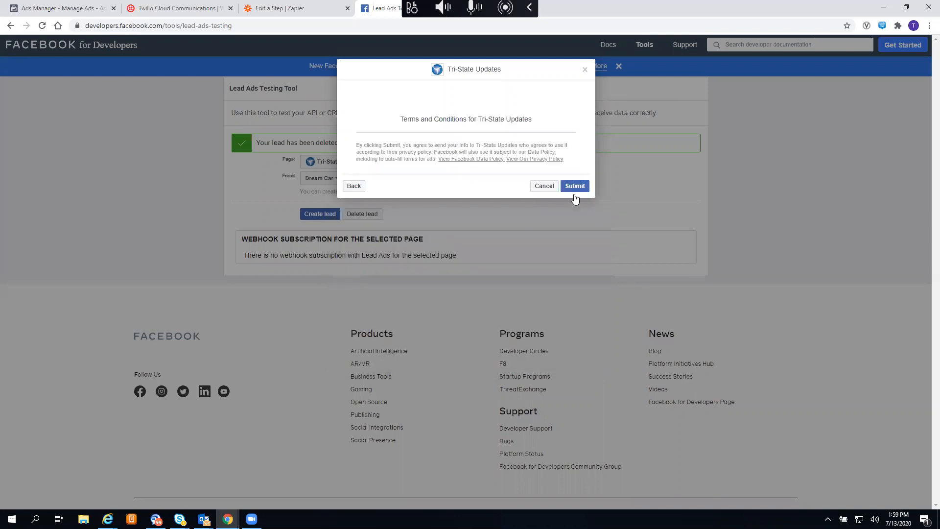
click(576, 191)
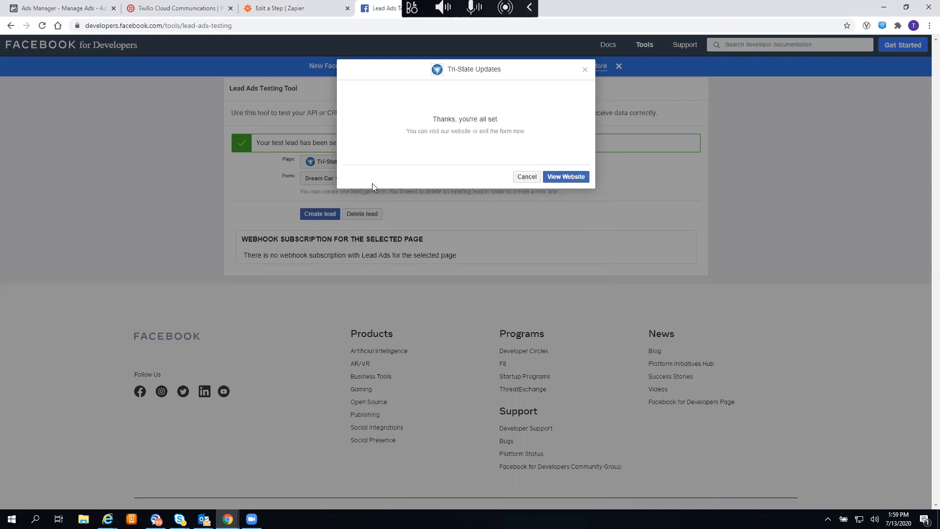
click(525, 177)
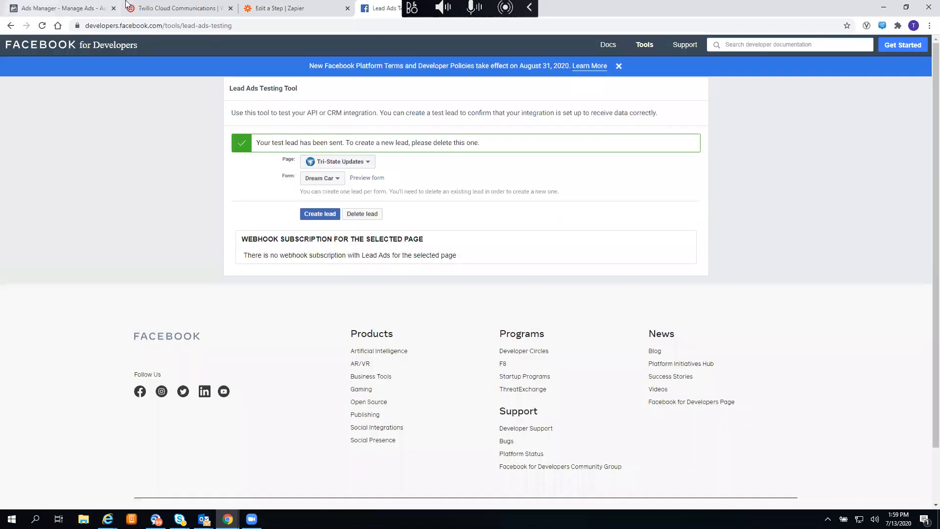
- Return to the Zapier Zap editor after a brief look at the Ads Manager tab
click(278, 15)
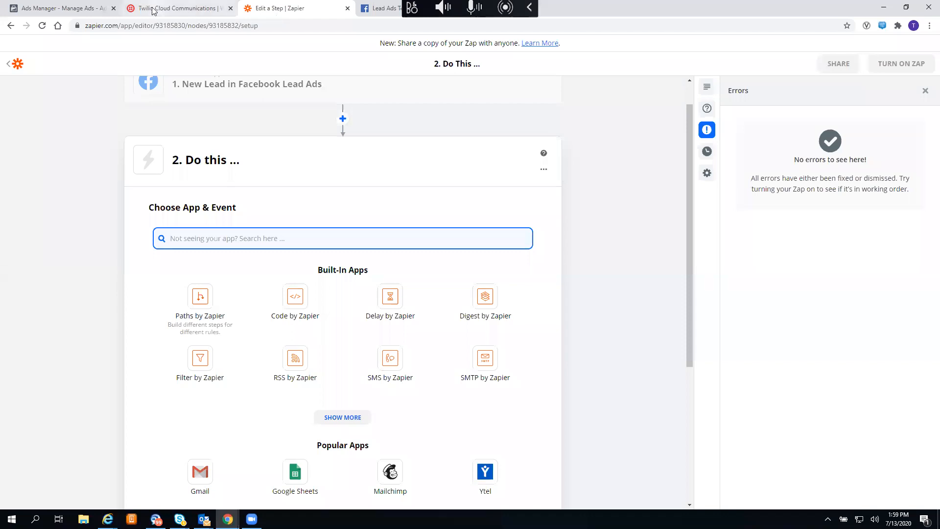
click(63, 7)
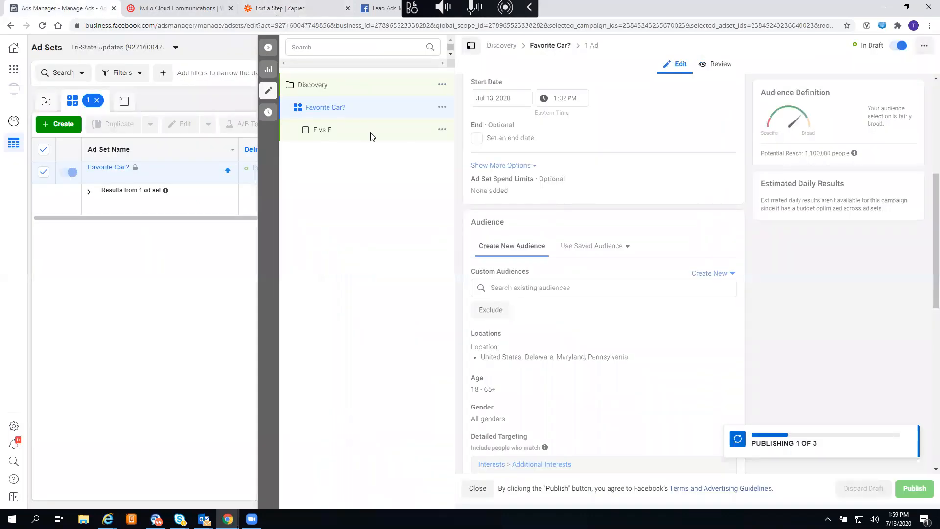
click(336, 5)
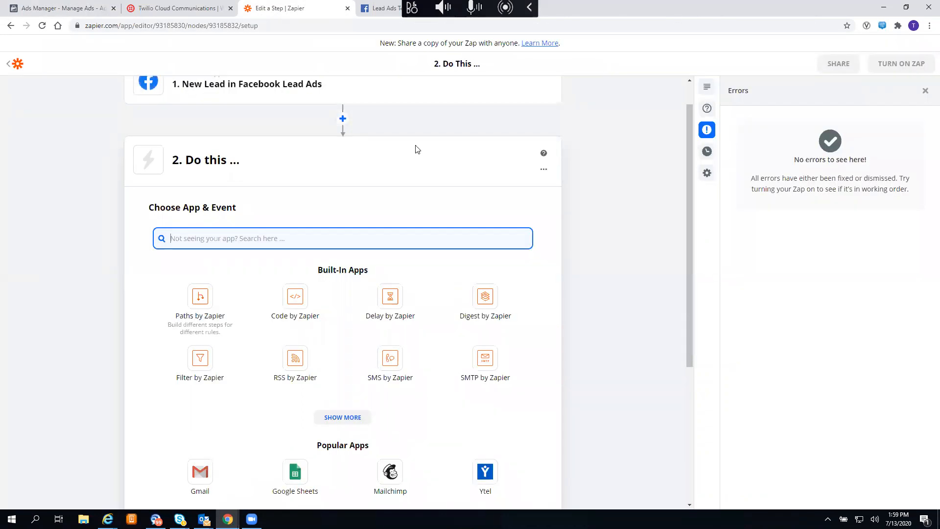
- Refresh the trigger's form fields, load more samples and select Lead B as sample data
click(381, 141)
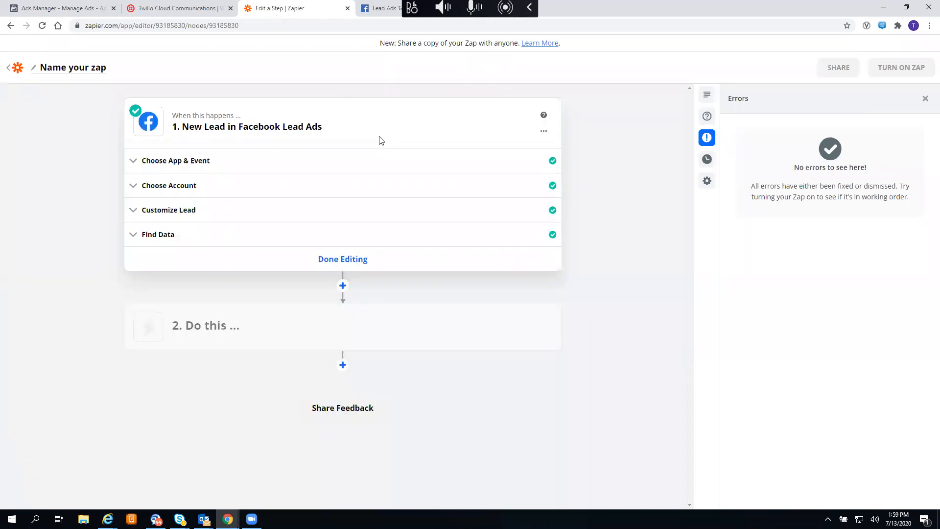
click(312, 210)
click(218, 363)
click(266, 428)
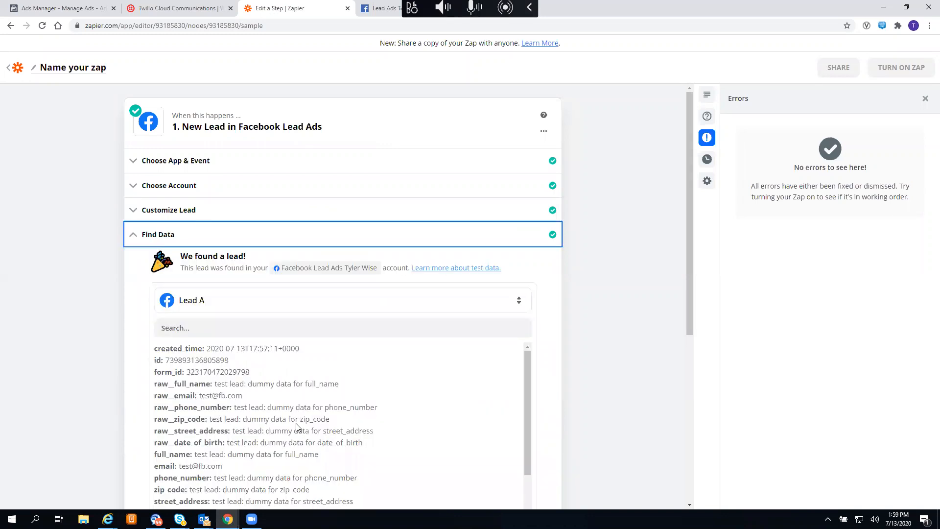
scroll(265, 191, down, 3)
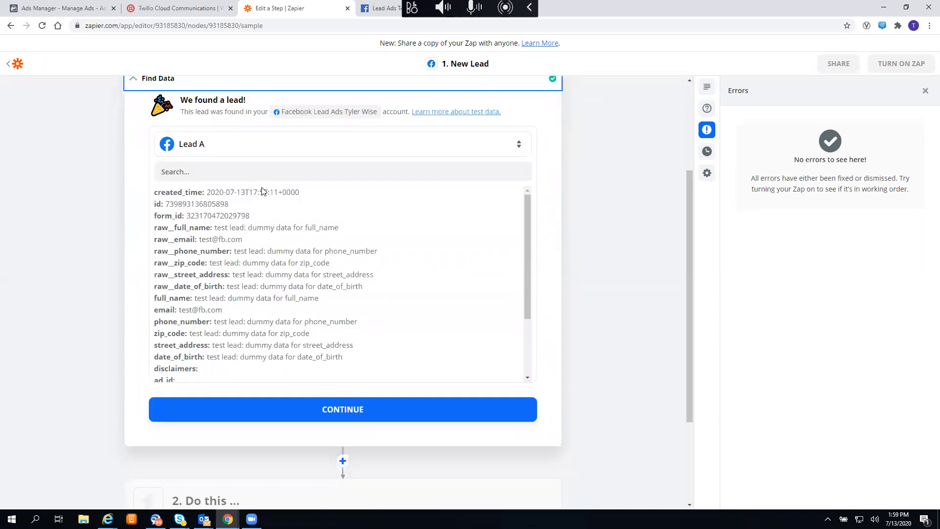
click(520, 144)
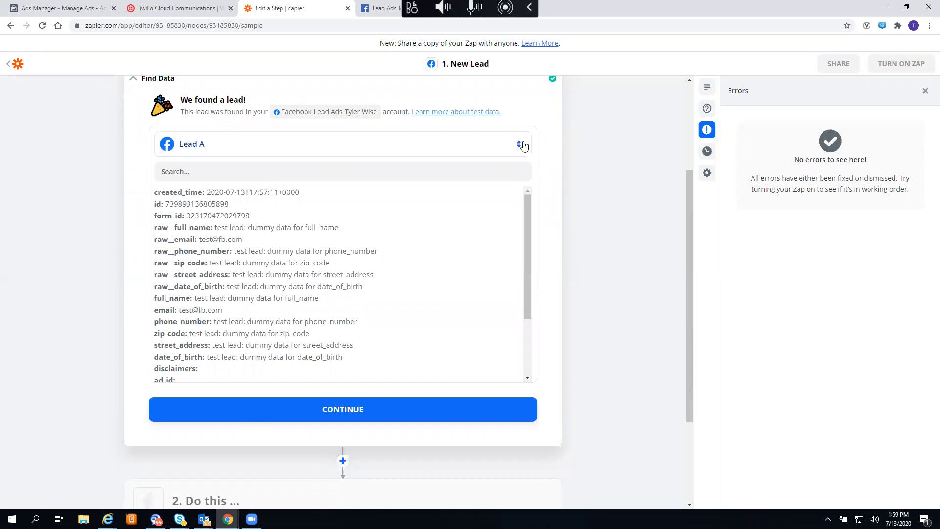
click(336, 226)
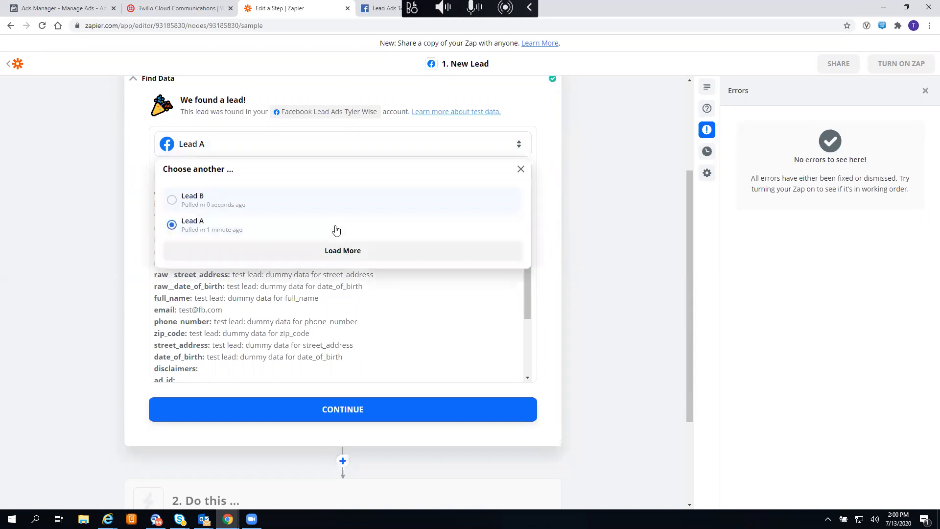
click(211, 196)
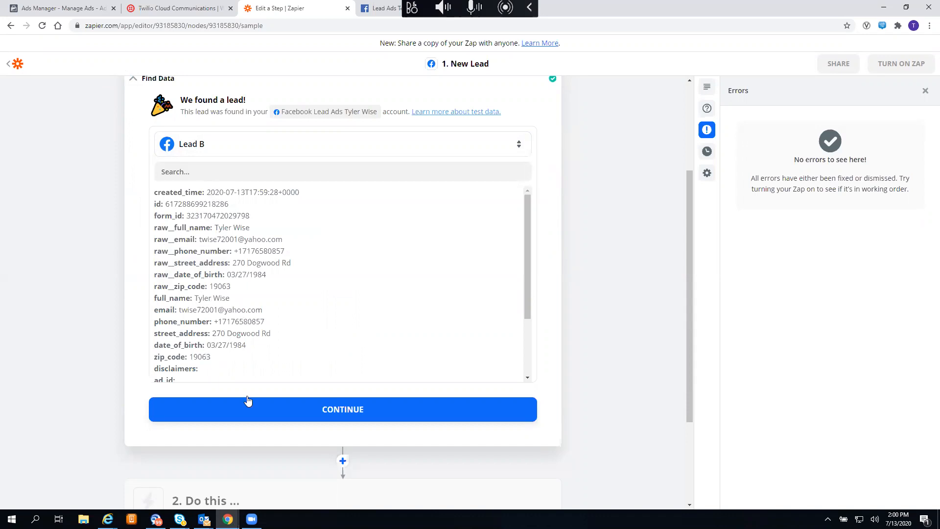
click(351, 419)
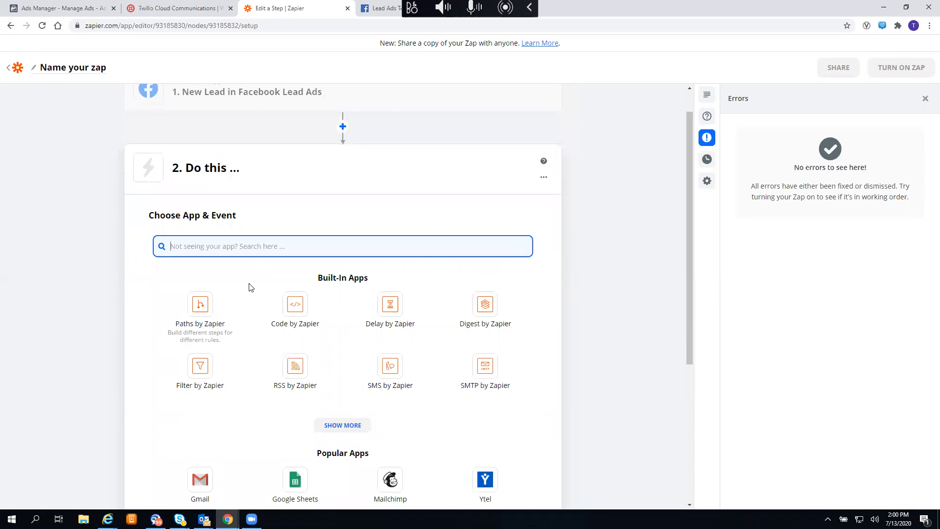
- Make step 2 Twilio's Send SMS event and begin connecting a Twilio account
text(twilio)
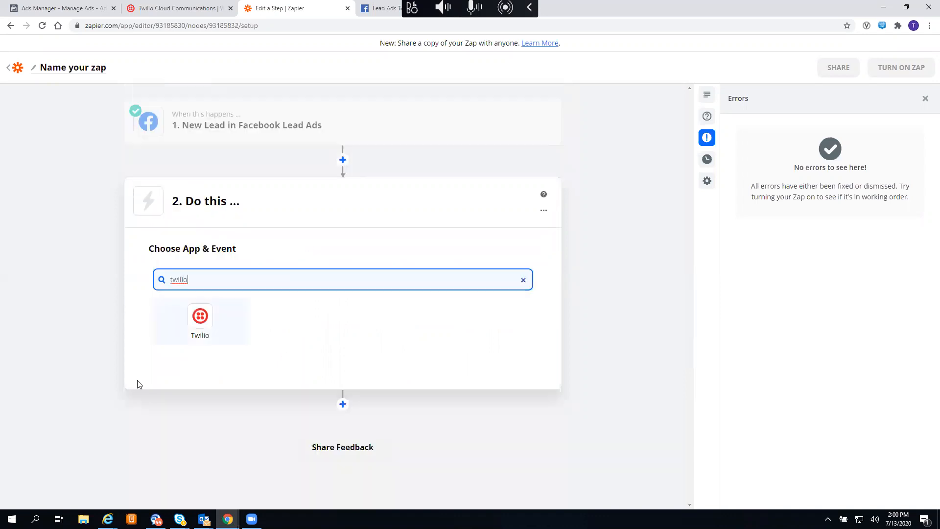
click(200, 333)
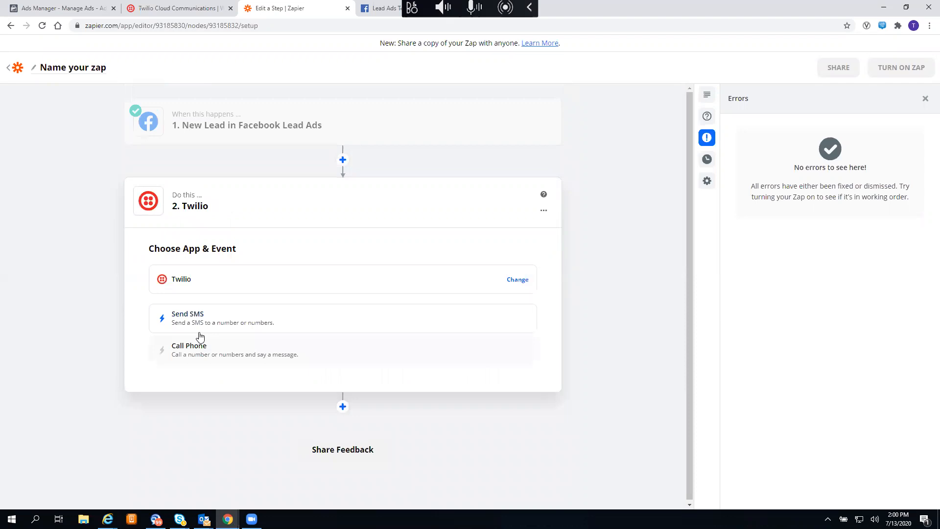
click(327, 327)
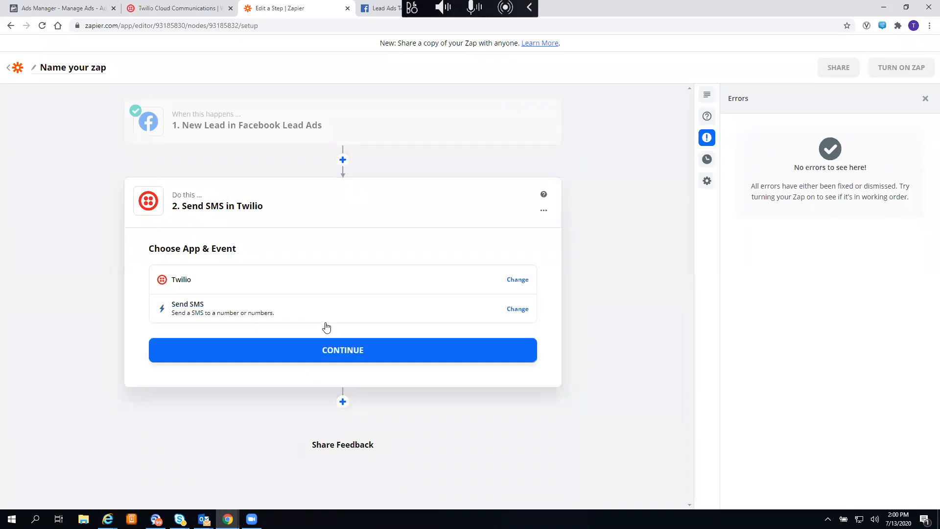
click(345, 351)
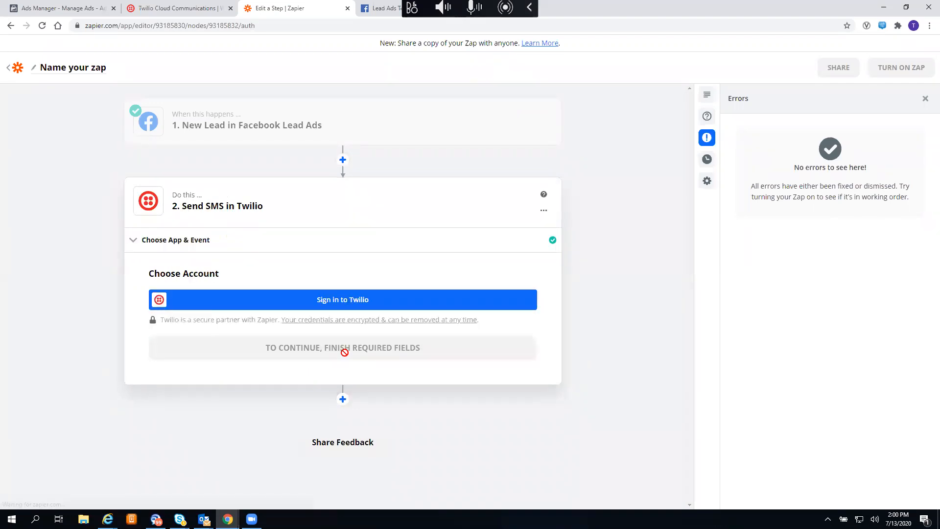
click(338, 301)
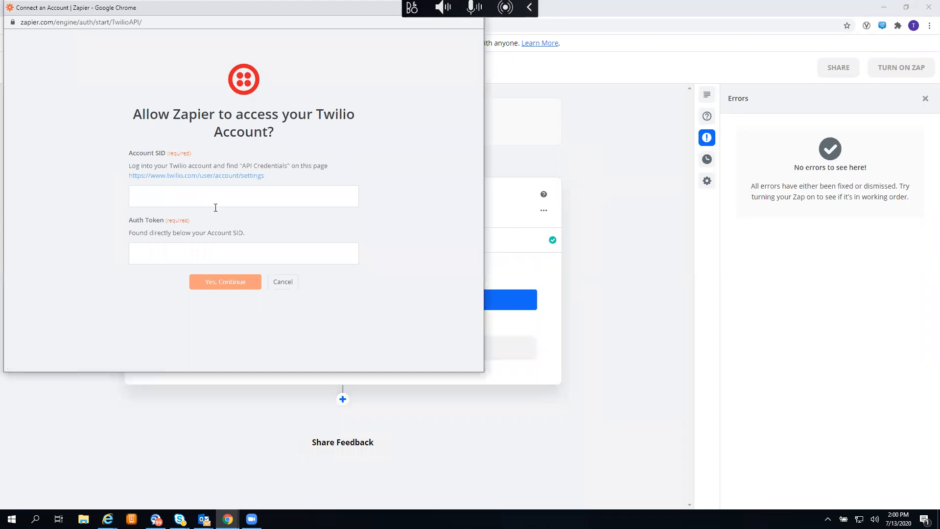
- Move the Twilio sign-in window aside and switch to the Twilio Console
drag(163, 15, 538, 110)
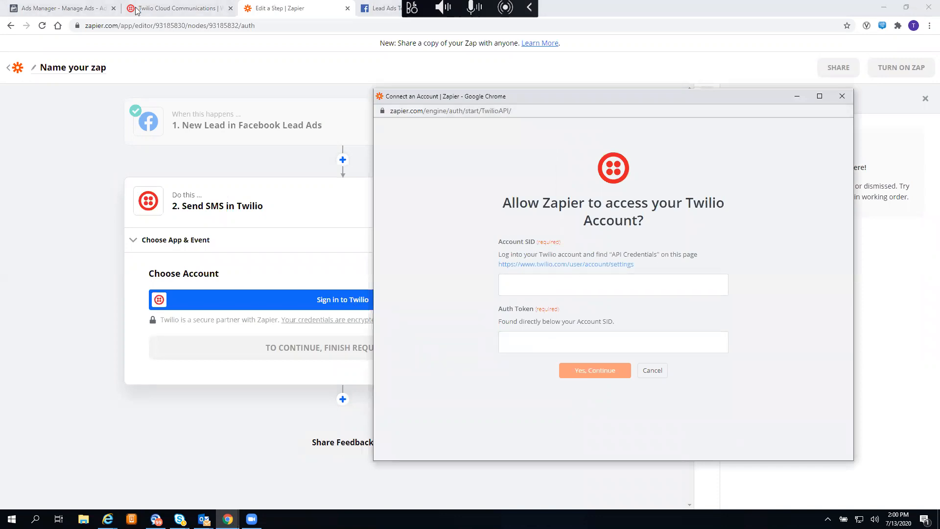
click(177, 10)
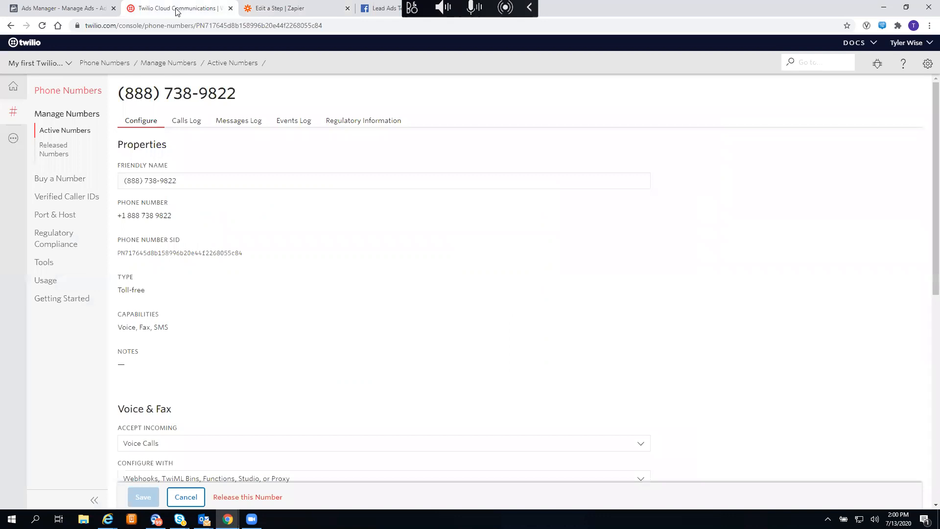
- Copy the project's Account SID from the Twilio Console dashboard
click(14, 91)
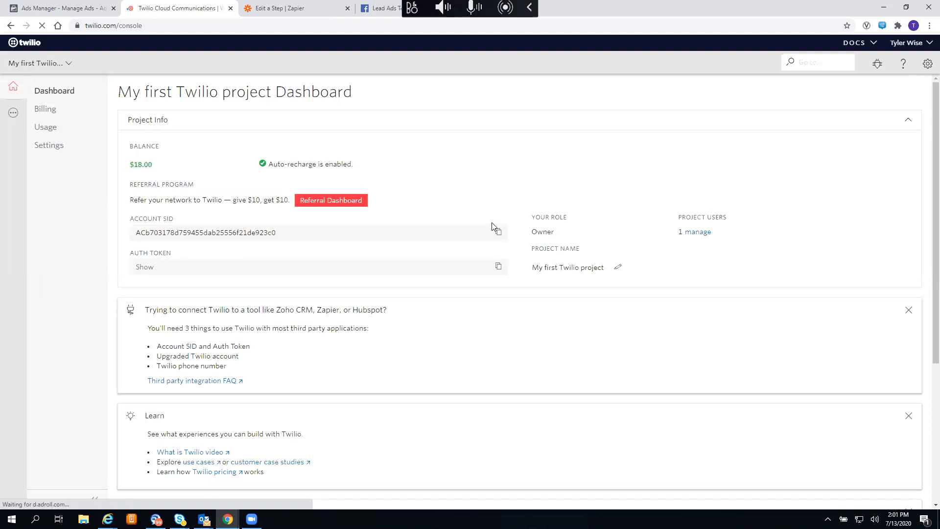
click(499, 233)
click(274, 8)
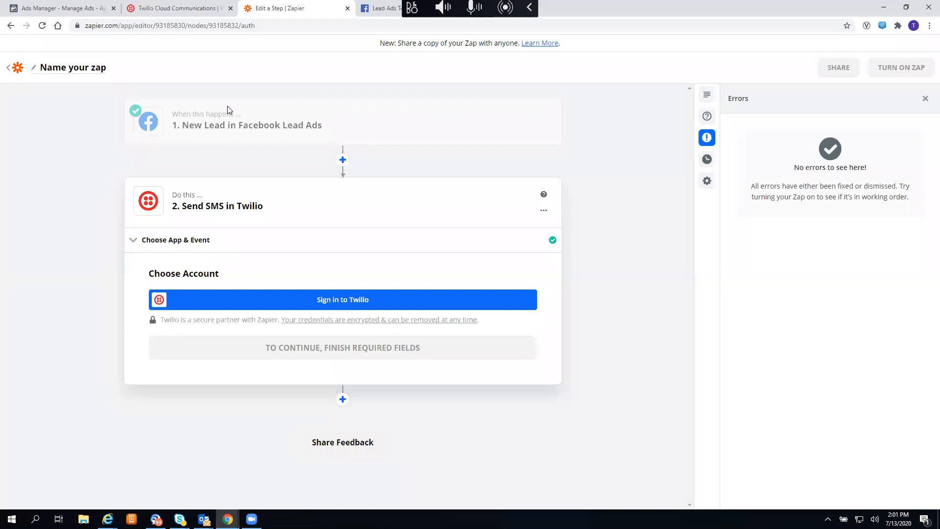
- Paste the Account SID into Zapier's Twilio sign-in window
click(303, 301)
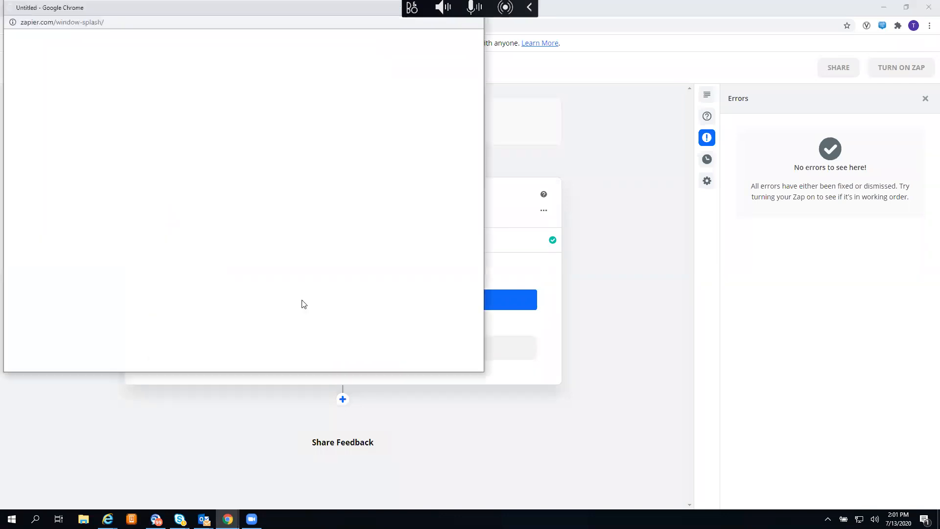
drag(272, 8, 649, 75)
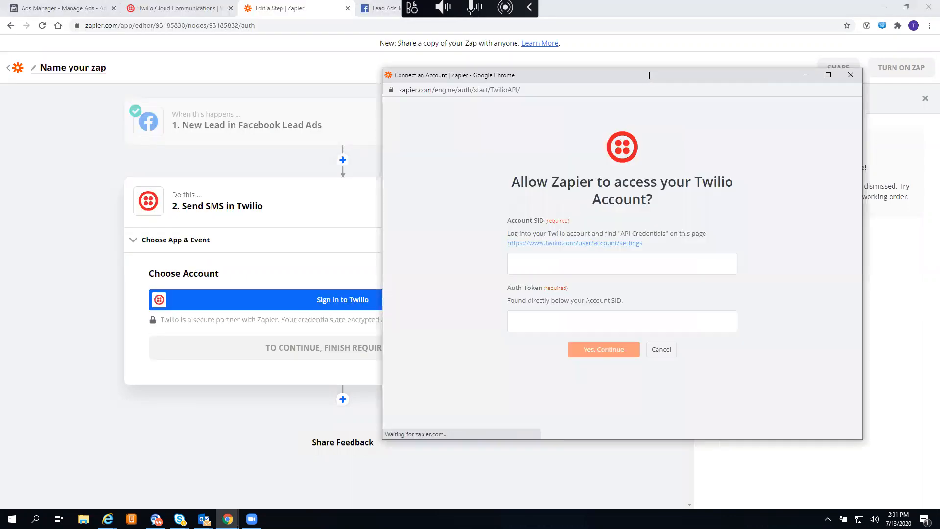
click(563, 260)
key(ctrl+v)
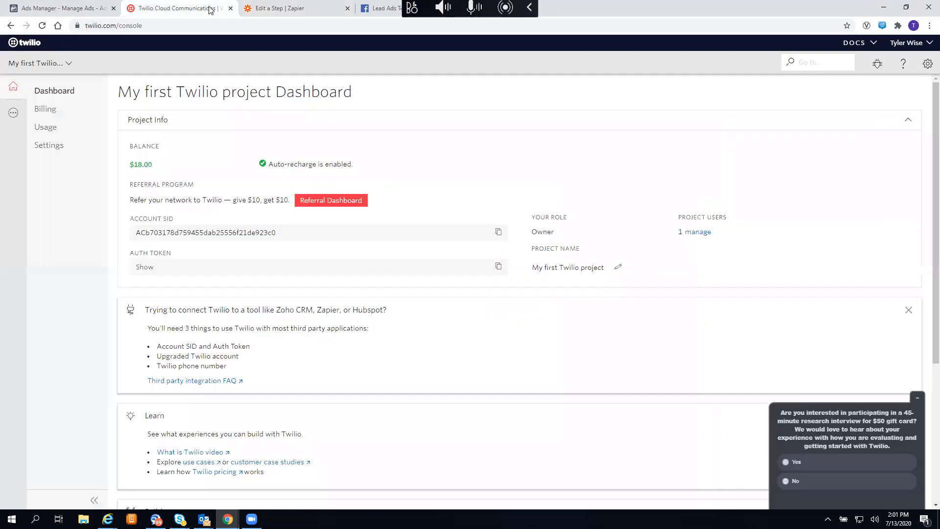
- Copy the Twilio Auth Token, paste it into the sign-in window and authorize the account
click(498, 267)
click(392, 482)
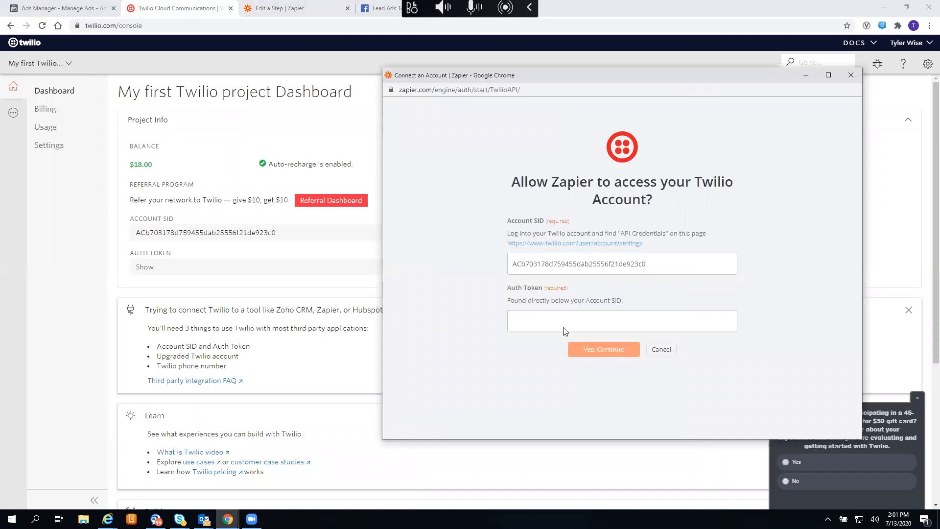
click(595, 321)
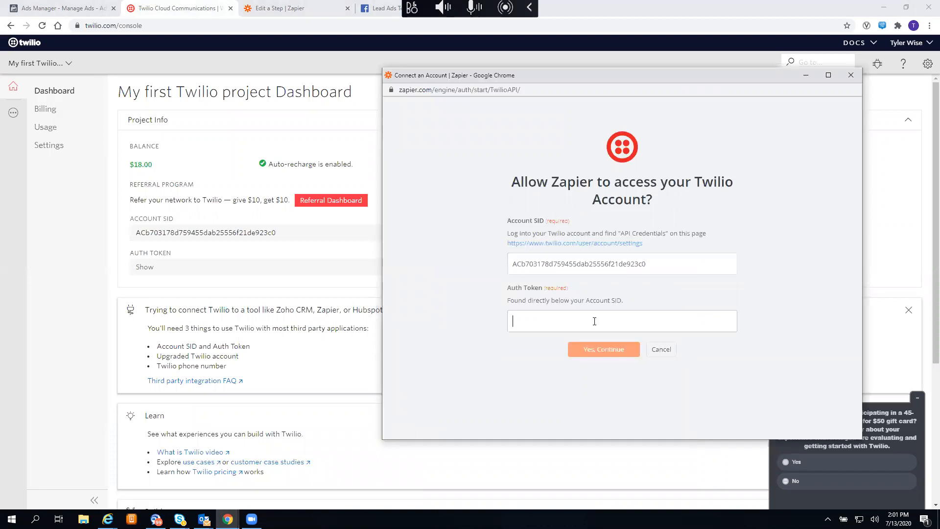
key(ctrl+v)
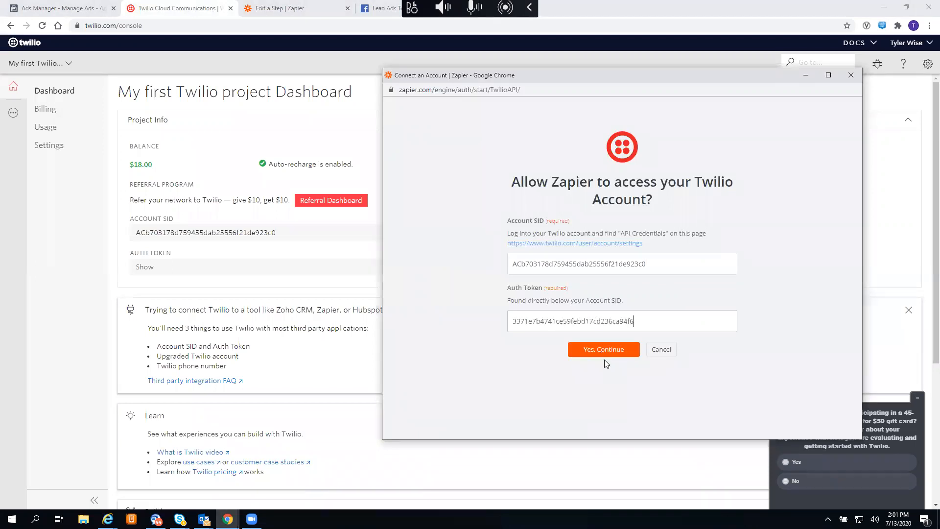
click(604, 349)
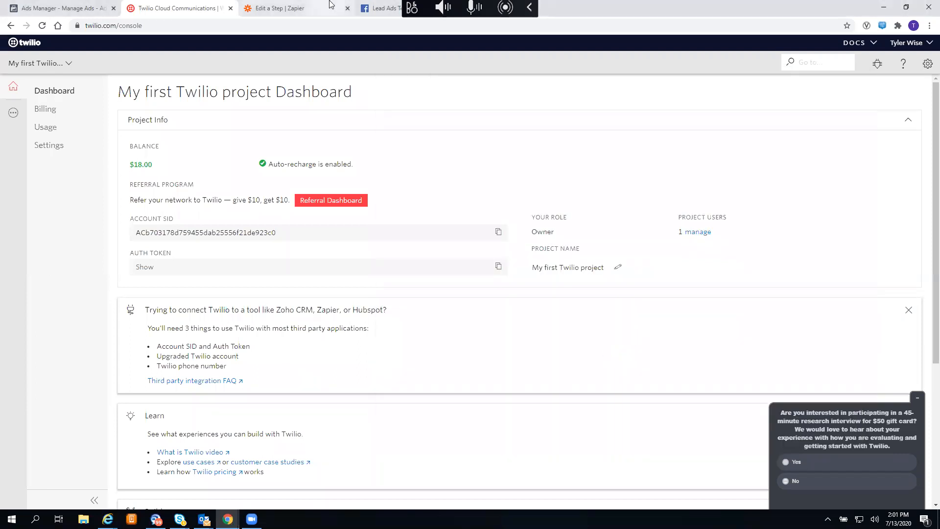
click(268, 7)
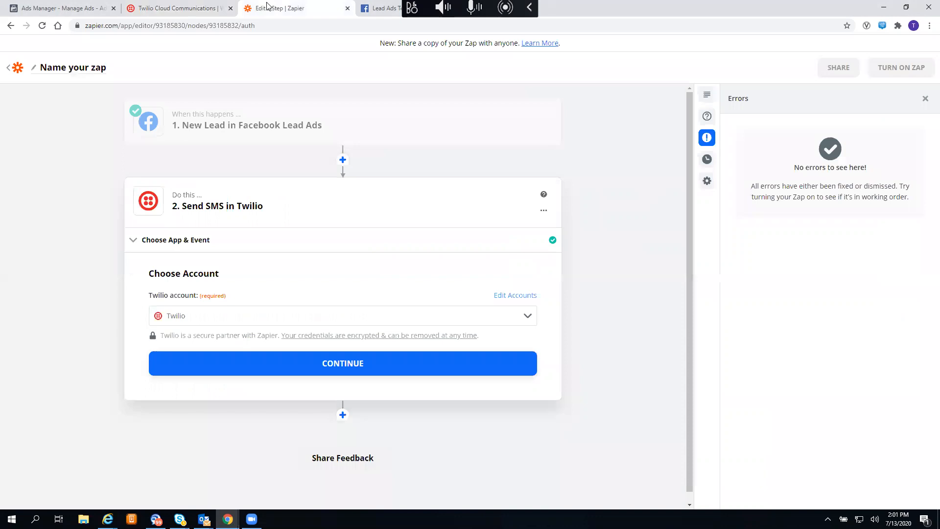
- Confirm the Twilio account and send from its toll-free number to the lead's Facebook Phone Number
click(405, 374)
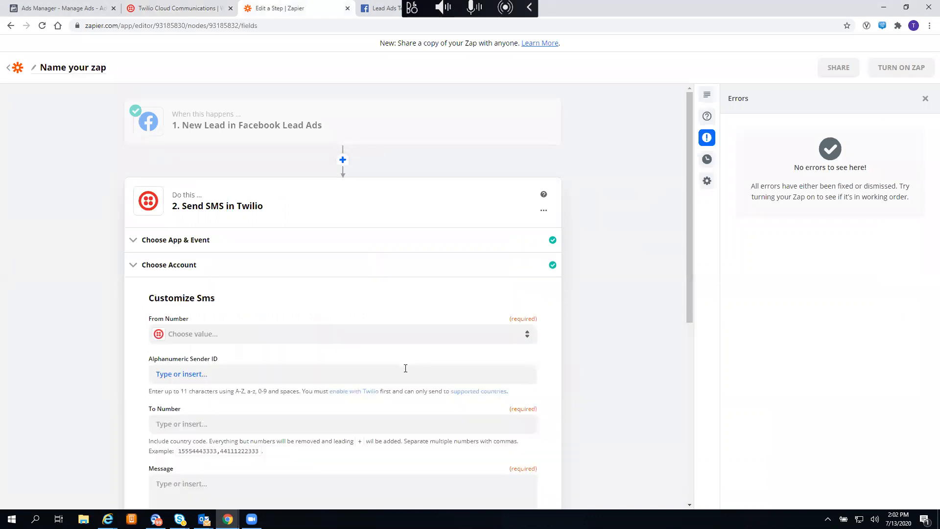
click(406, 372)
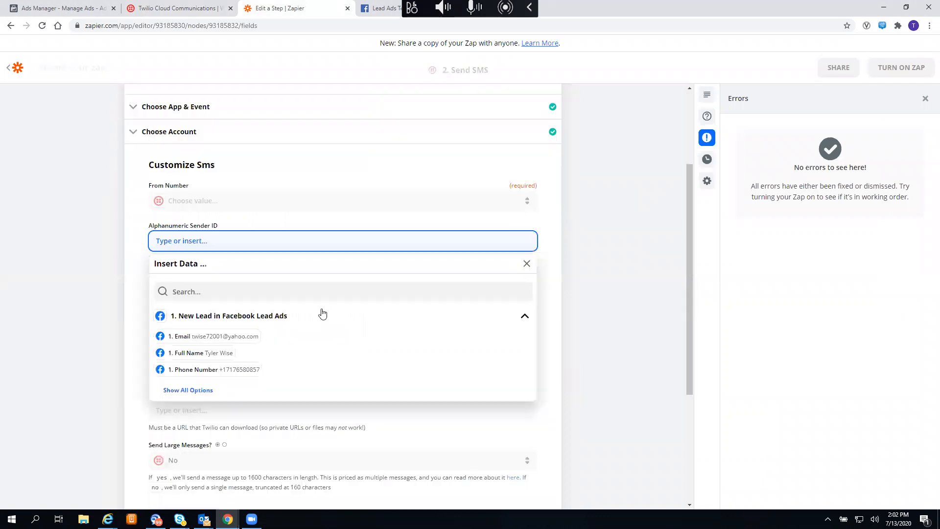
click(299, 210)
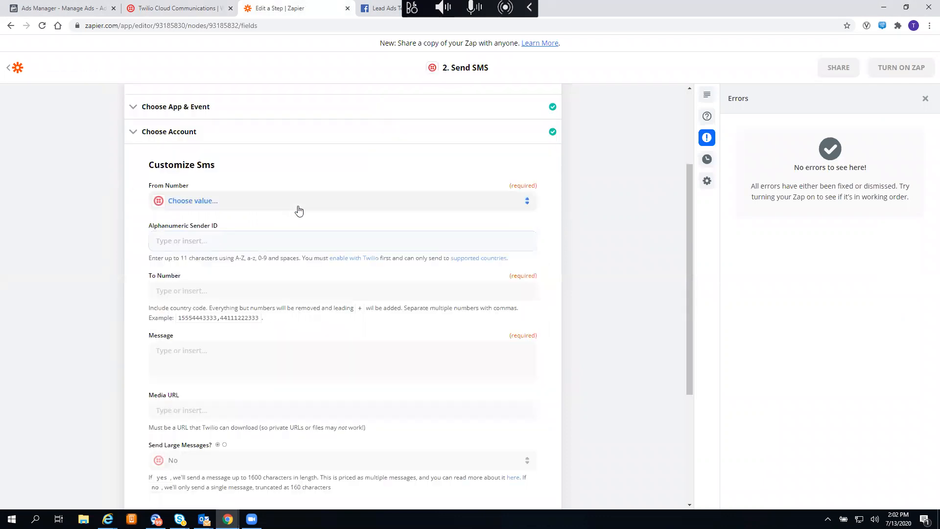
click(200, 284)
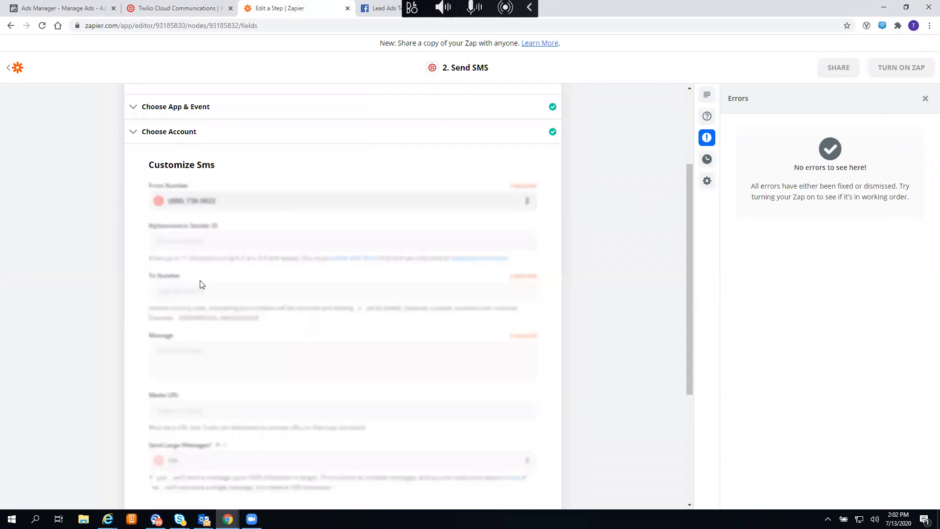
click(269, 291)
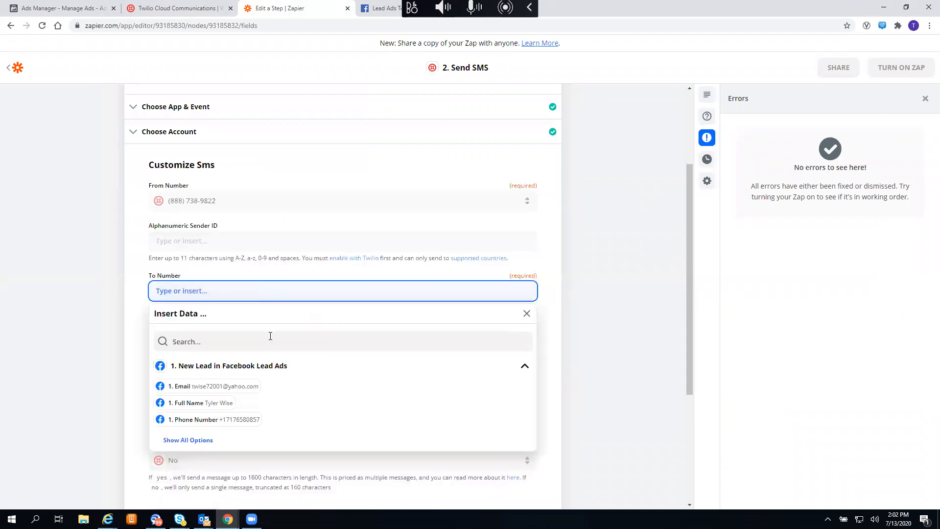
click(254, 424)
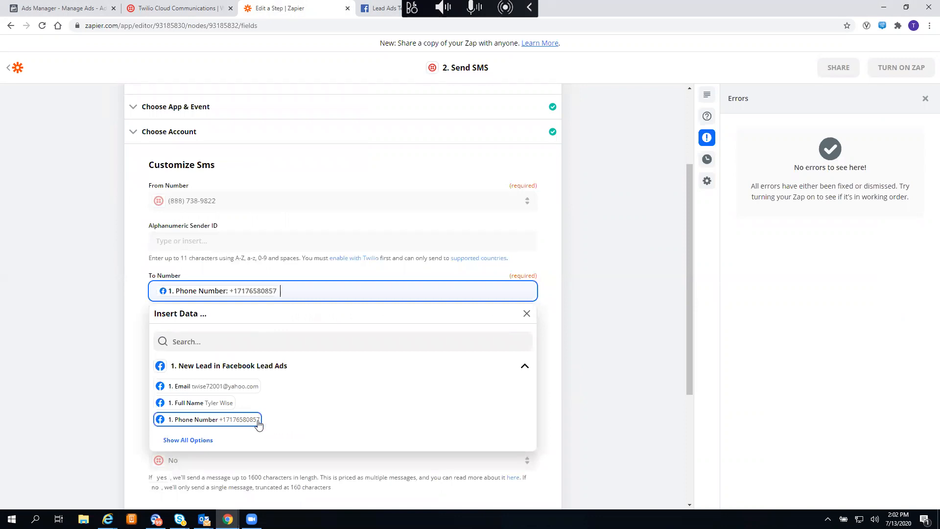
click(108, 323)
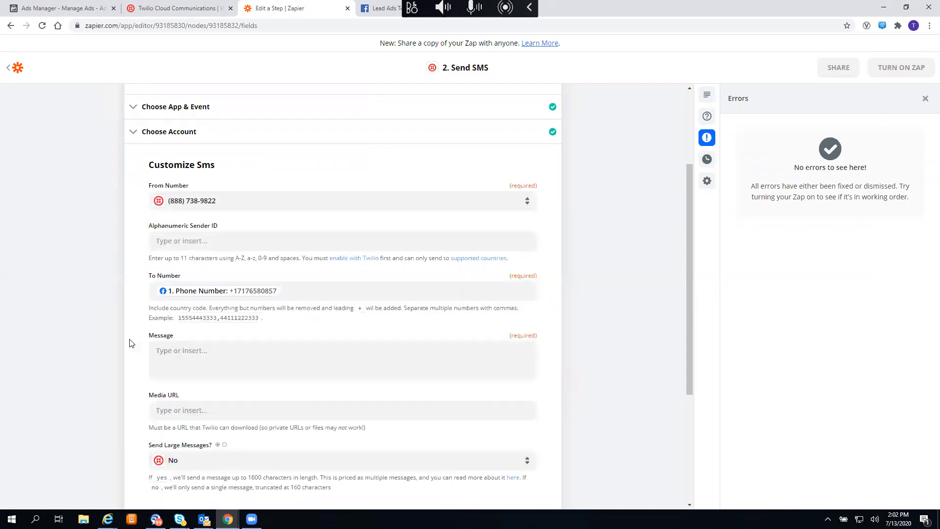
click(281, 362)
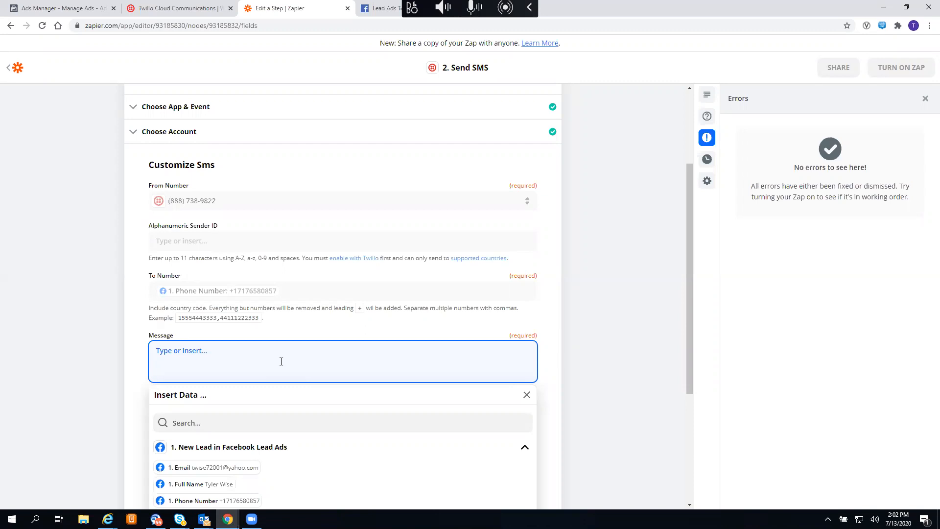
- Write the Tri-State Updates reply about the cost to insure their dream car, ending '(STOP to quit)'
text(Your drema ca)
key(ctrl+a)
key(BackSpace)
text(We)
key(BackSpace)
key(BackSpace)
key(BackSpace)
text(We )
text(have)
text( re)
key(BackSpace)
key(BackSpace)
key(BackSpace)
key(BackSpace)
key(BackSpace)
key(BackSpace)
key(BackSpace)
key(BackSpace)
key(BackSpace)
key(BackSpace)
text(Tri-State Updates has receive your request for a)
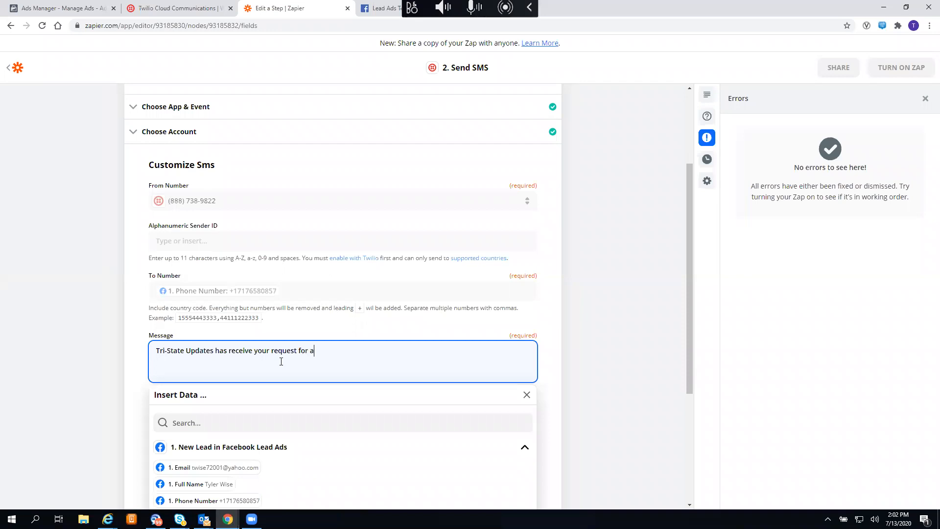
key(BackSpace)
text(more information regarding the cost to insuran)
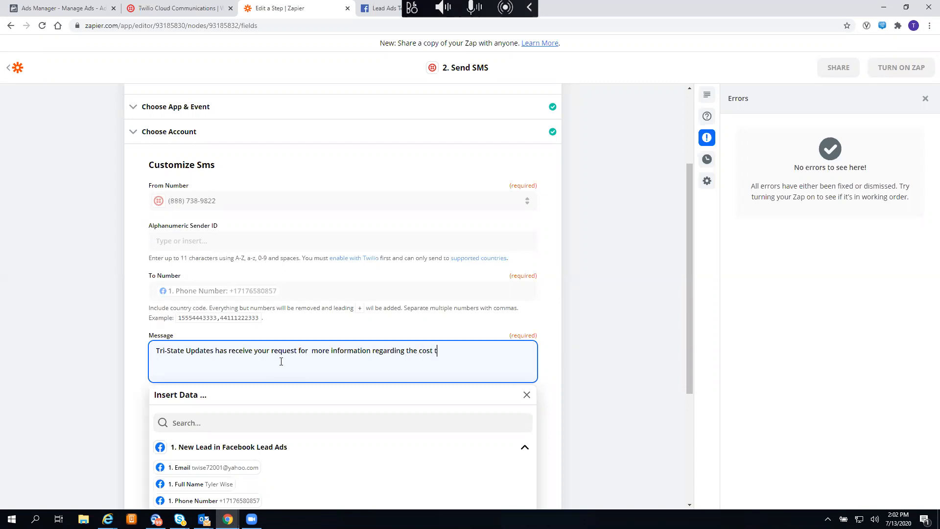
key(BackSpace)
text(e your dream car. We)
key(BackSpace)
key(BackSpace)
text(We will be contacting you will the answ)
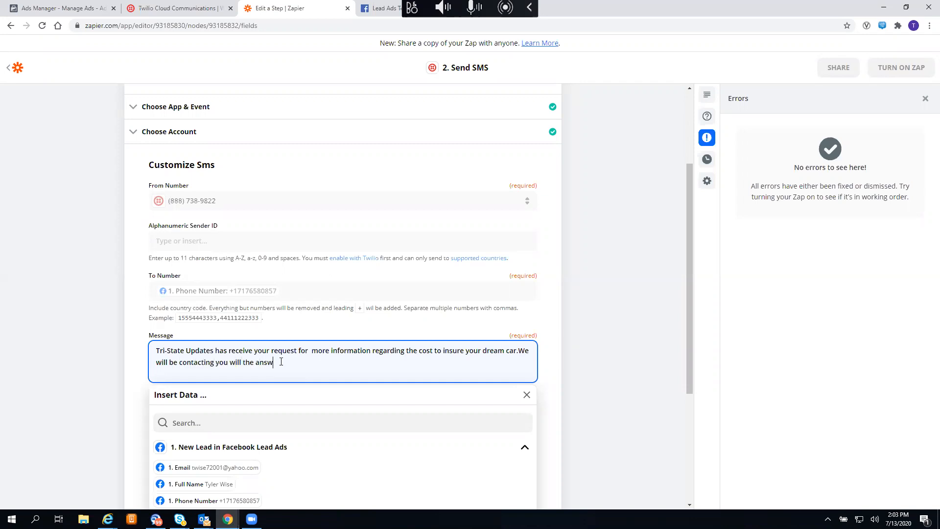
text(er shortly! (STOP to quit))
click(293, 191)
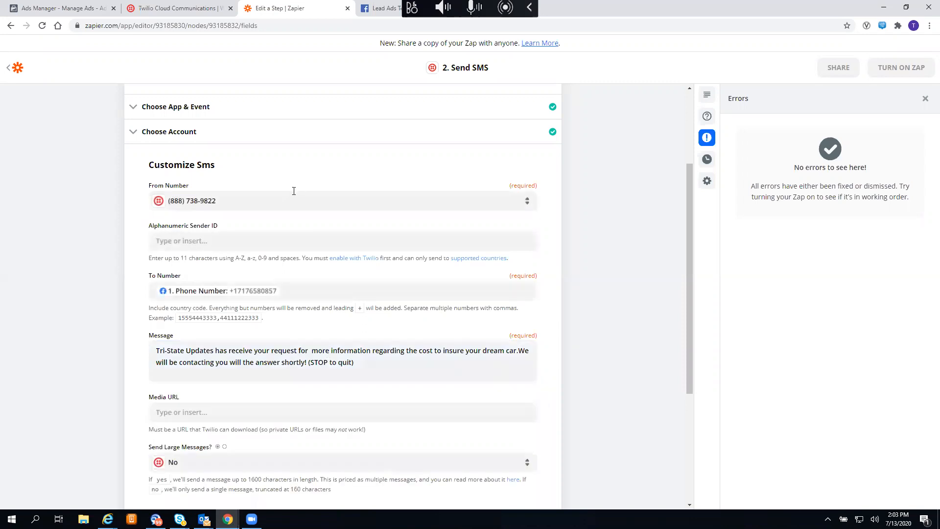
- Save the SMS settings, send a Twilio test SMS, then reopen Customize Sms for editing
scroll(245, 248, down, 4)
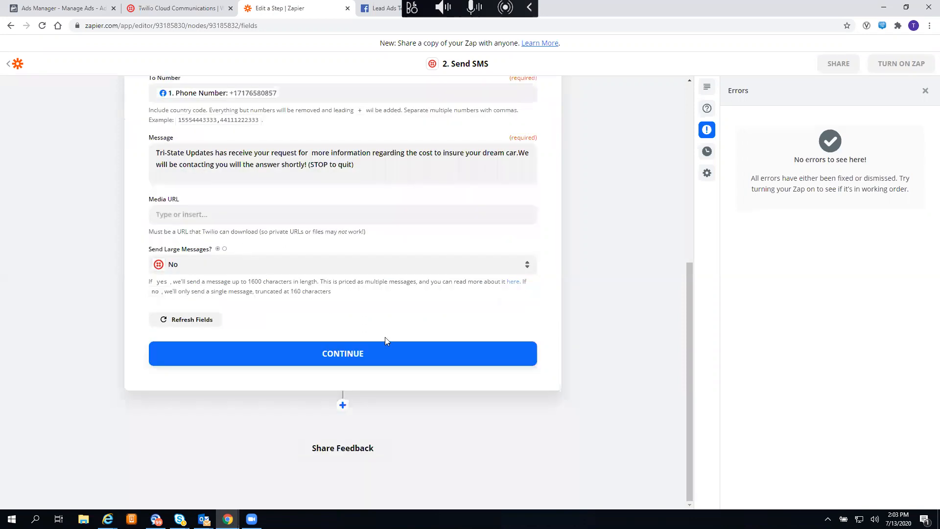
click(359, 349)
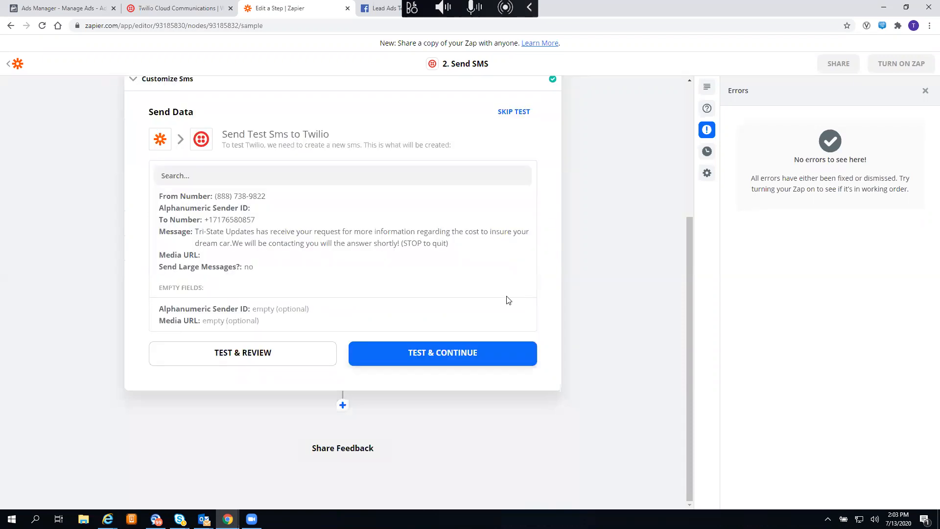
click(438, 354)
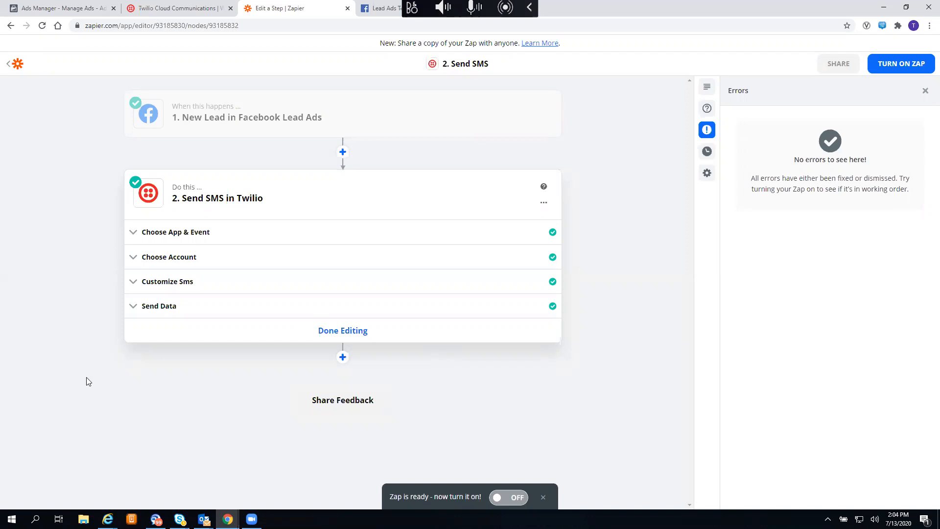
click(274, 290)
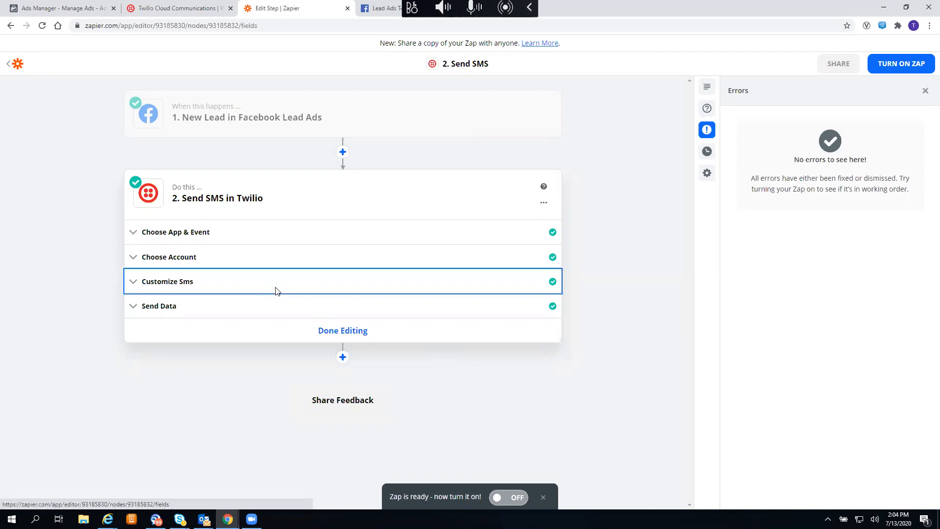
scroll(277, 291, down, 2)
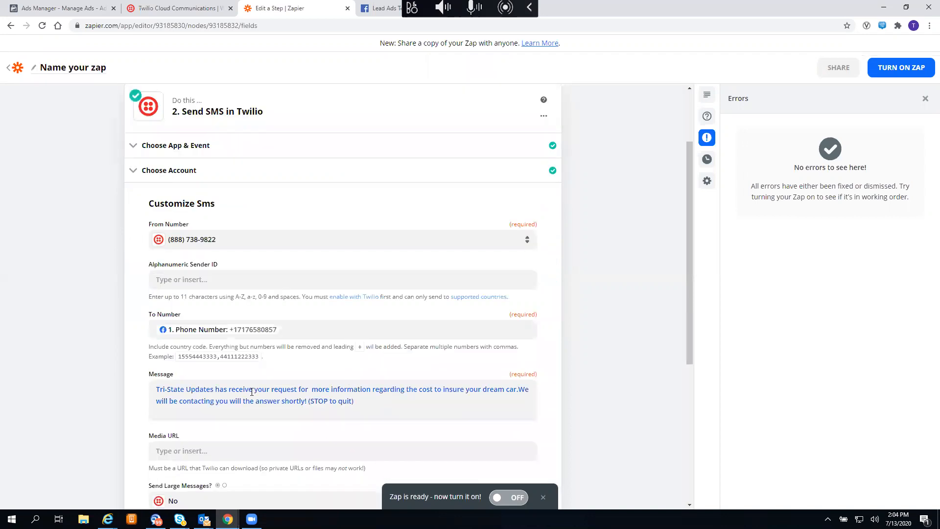
- Correct the message to 'received', remove the double space, 'car. We', and 'with the answer'
click(254, 390)
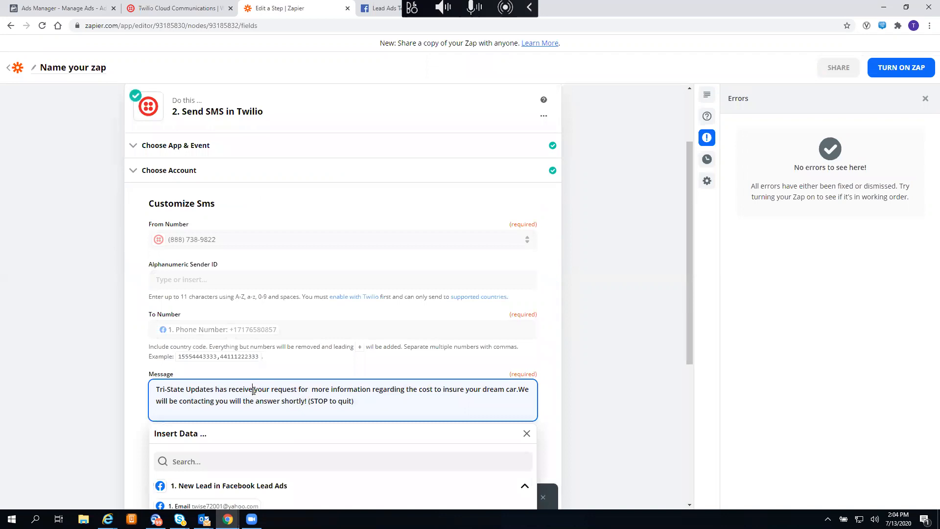
text(d)
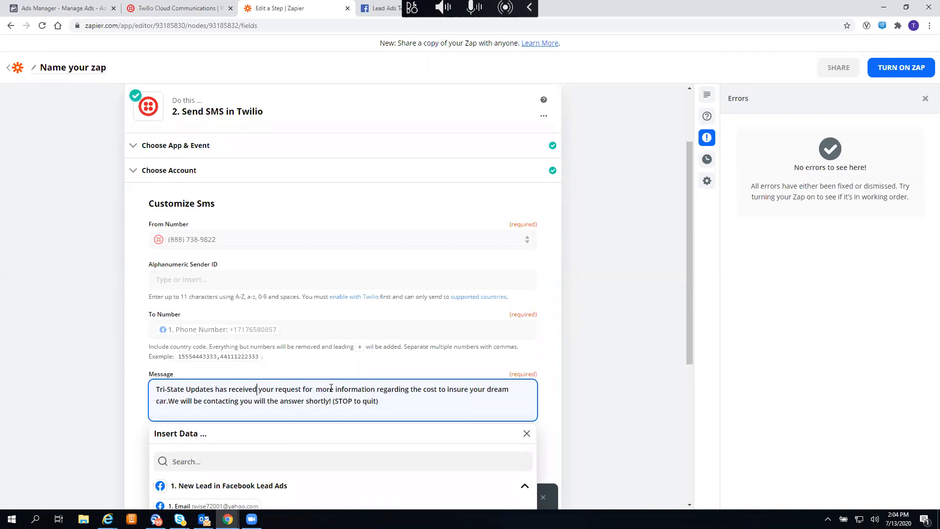
click(316, 390)
key(BackSpace)
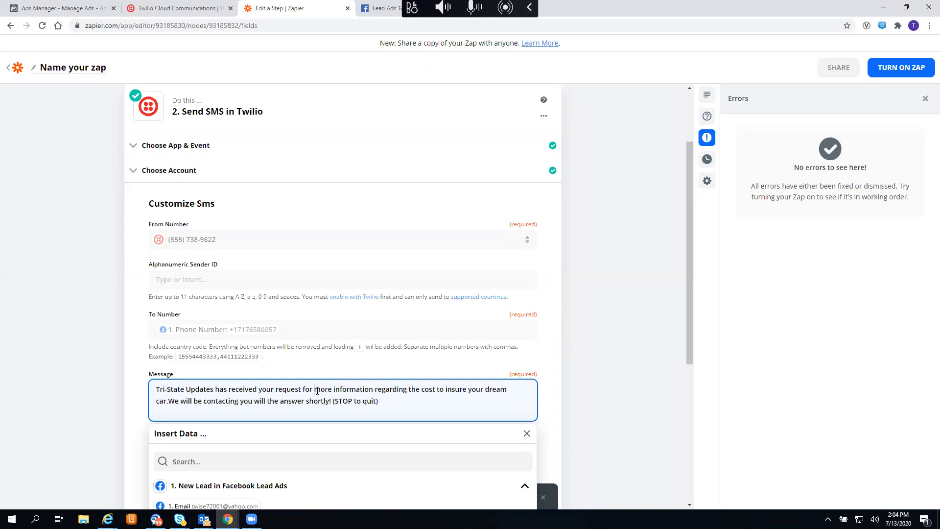
click(168, 400)
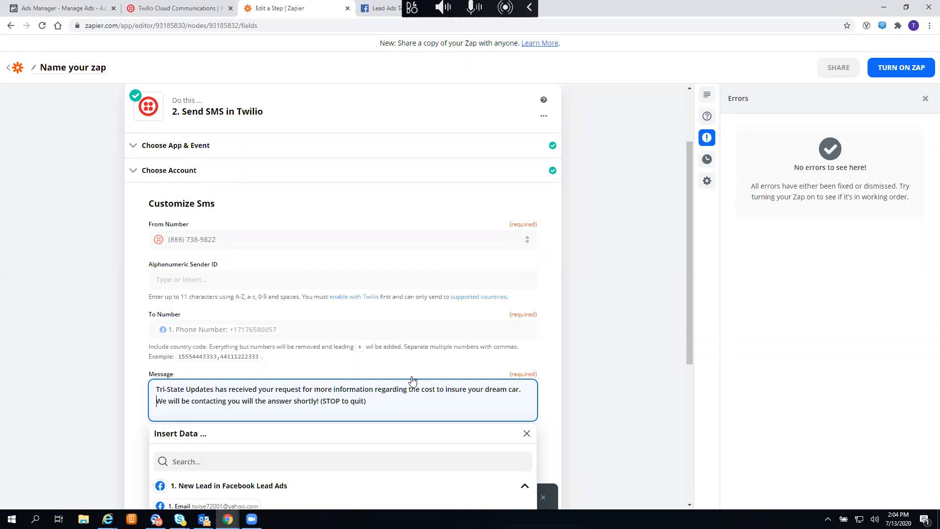
click(254, 400)
key(BackSpace)
text(h)
scroll(254, 400, down, 5)
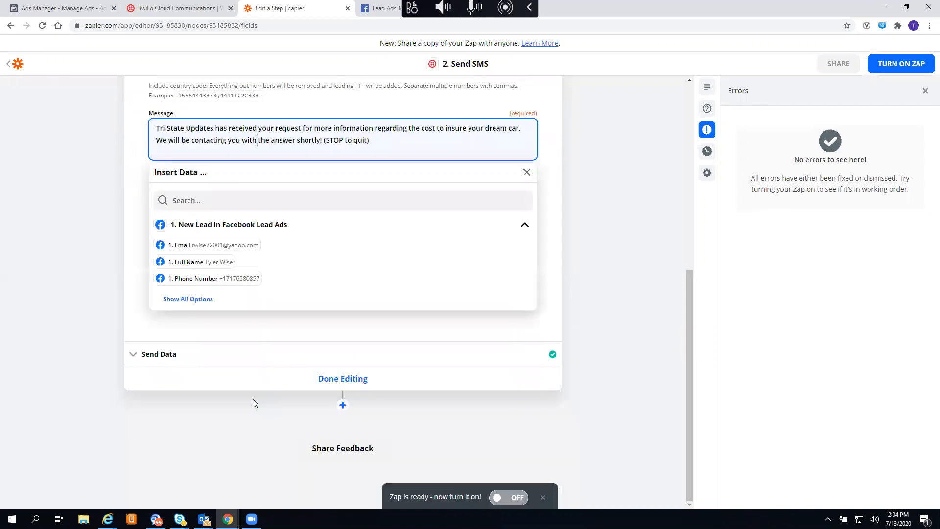
click(359, 385)
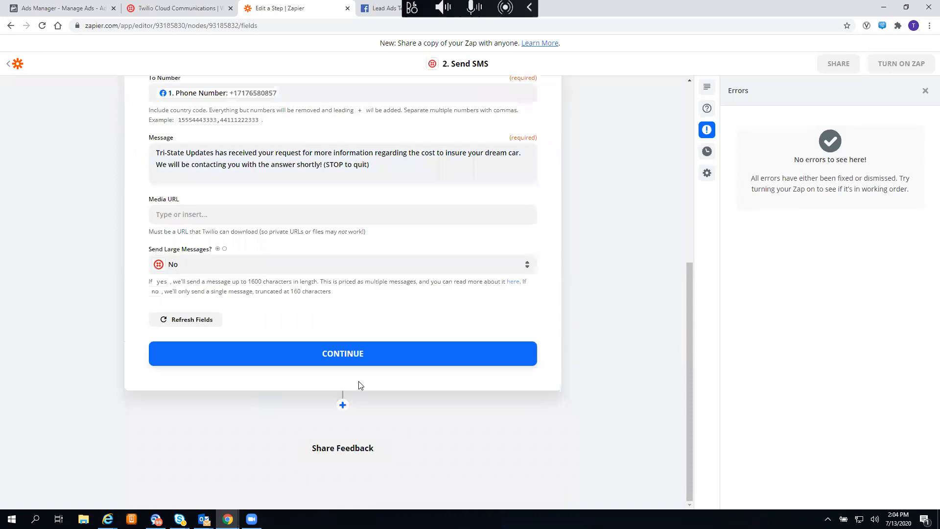
- Save the corrected SMS settings and run the Twilio test SMS to complete the step
click(370, 353)
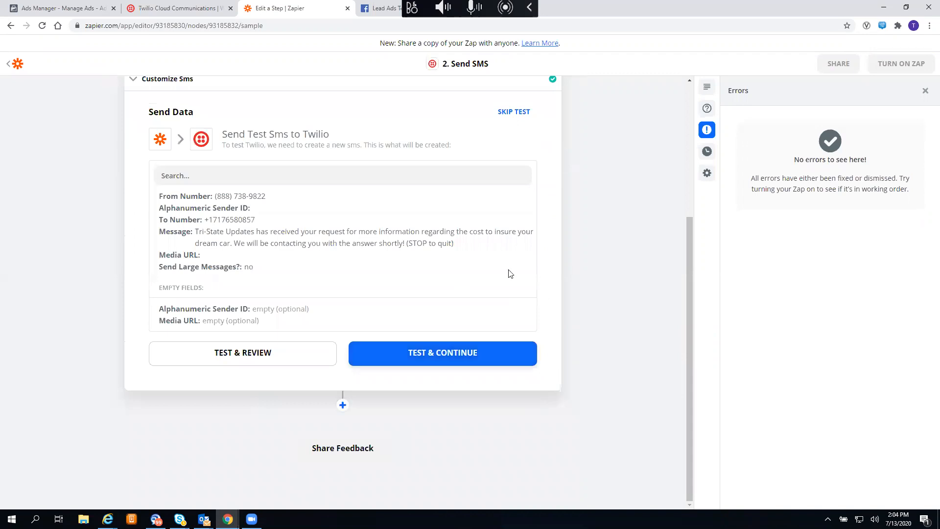
click(441, 351)
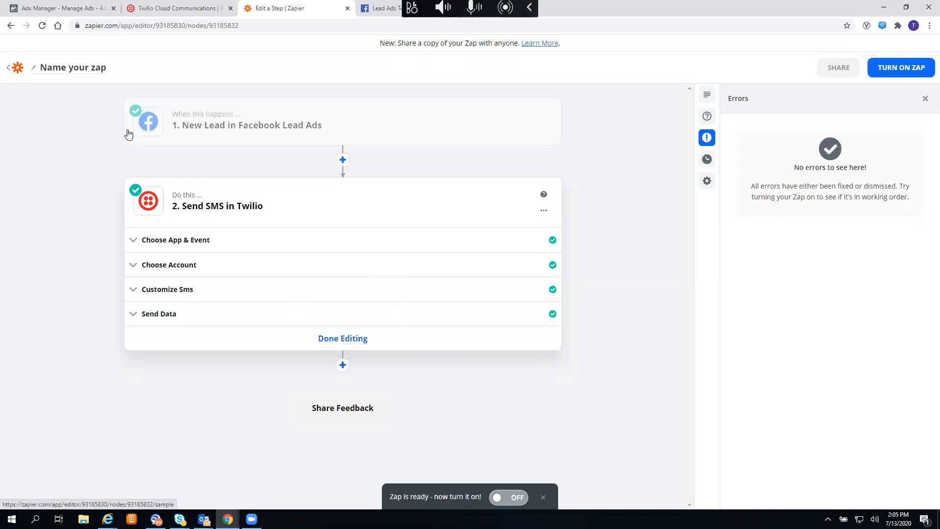
- Name the zap 'Dream Car Intro', turn it on, and return to My Zaps
click(94, 71)
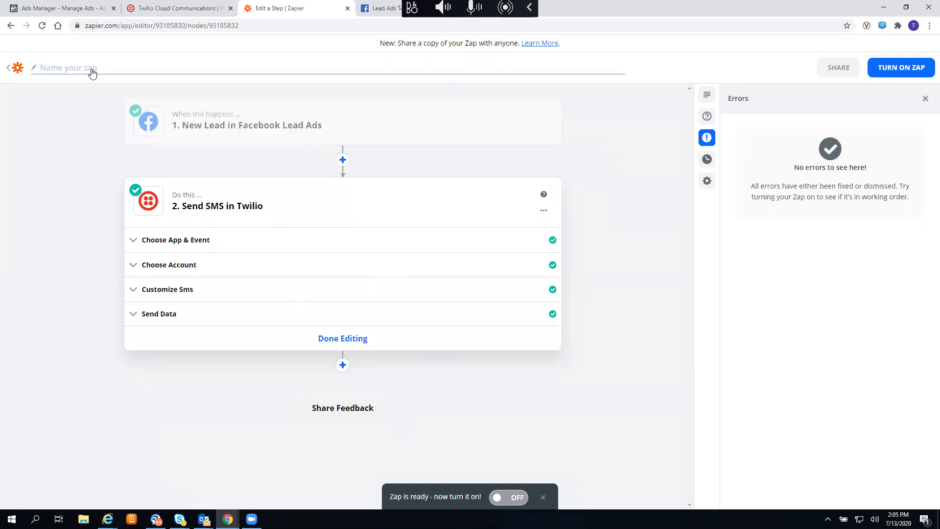
text(Dream Car Intro)
click(912, 71)
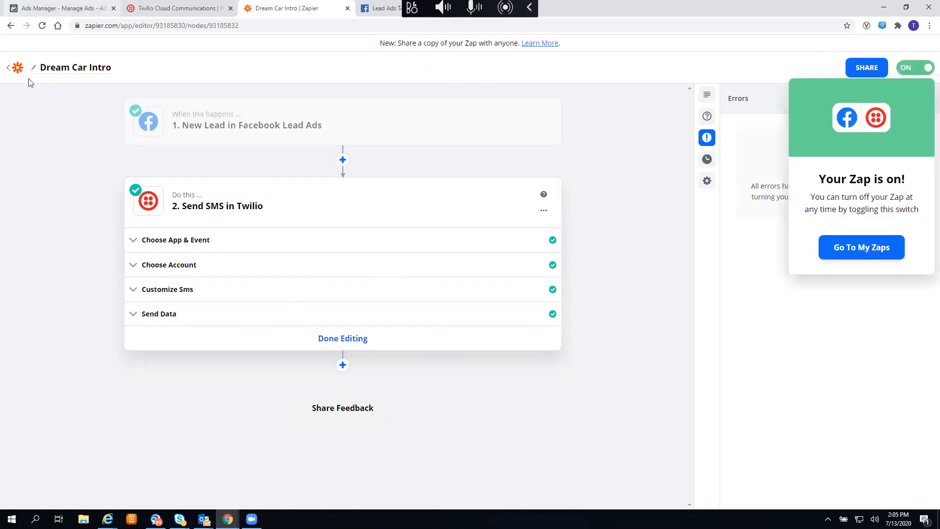
click(10, 69)
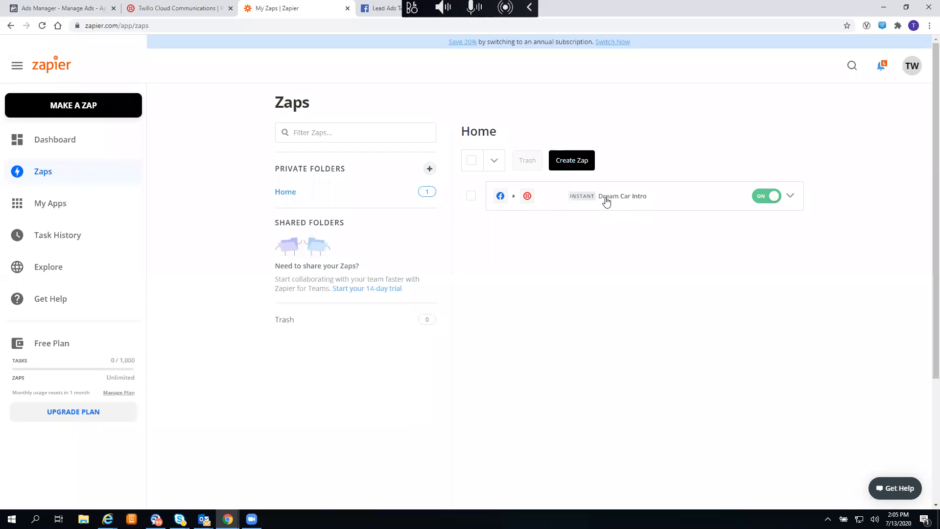
- Add a Twilio Send SMS step after step 2 of Dream Car Intro, using the existing Twilio account
click(606, 201)
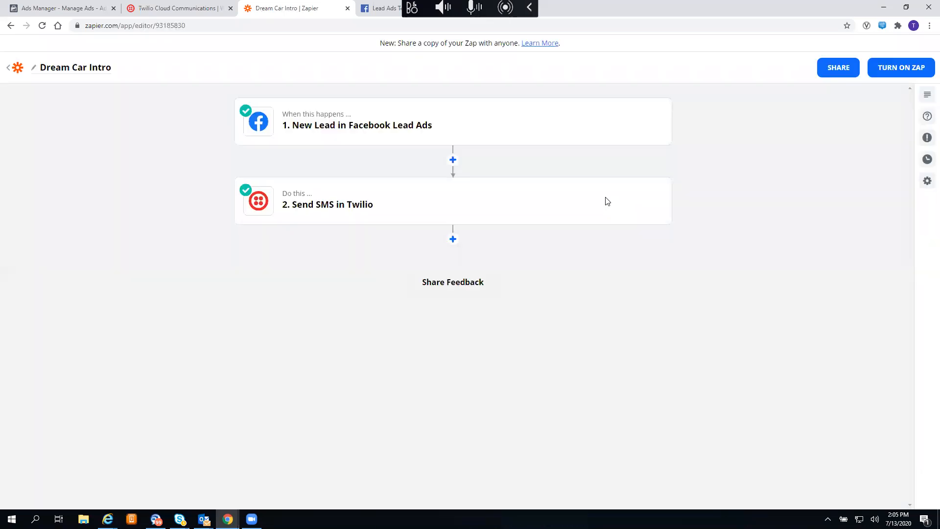
click(454, 240)
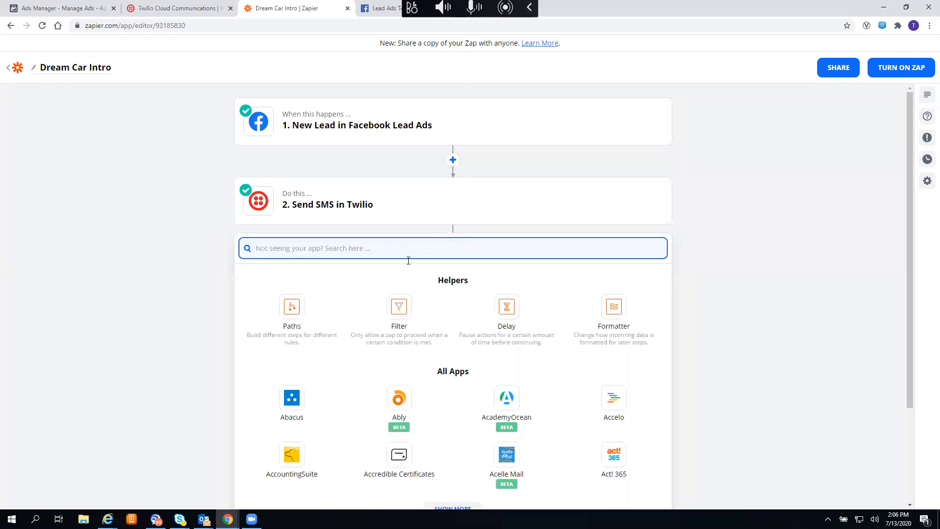
text(twilio)
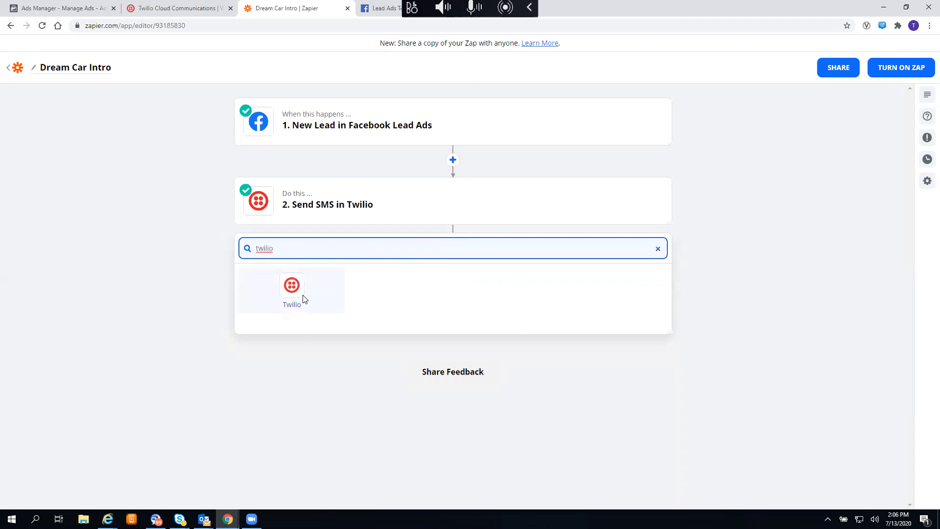
click(304, 299)
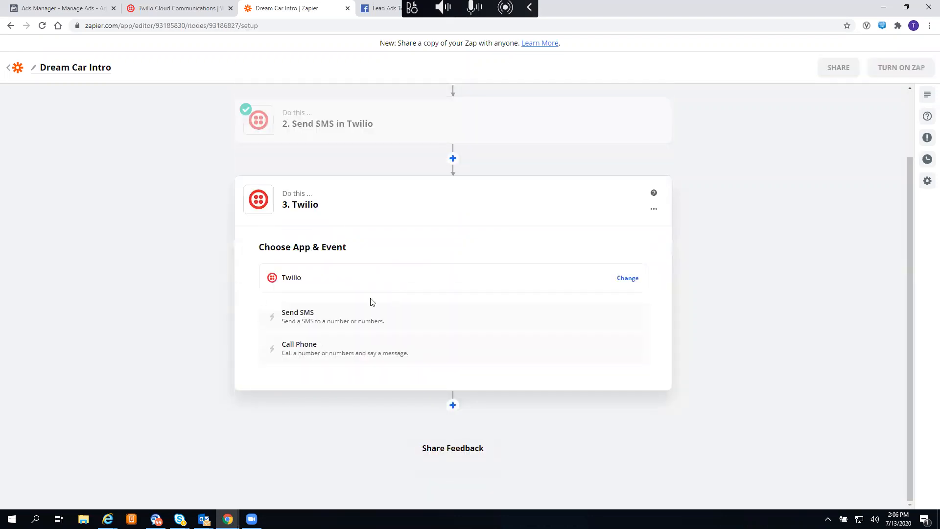
click(396, 323)
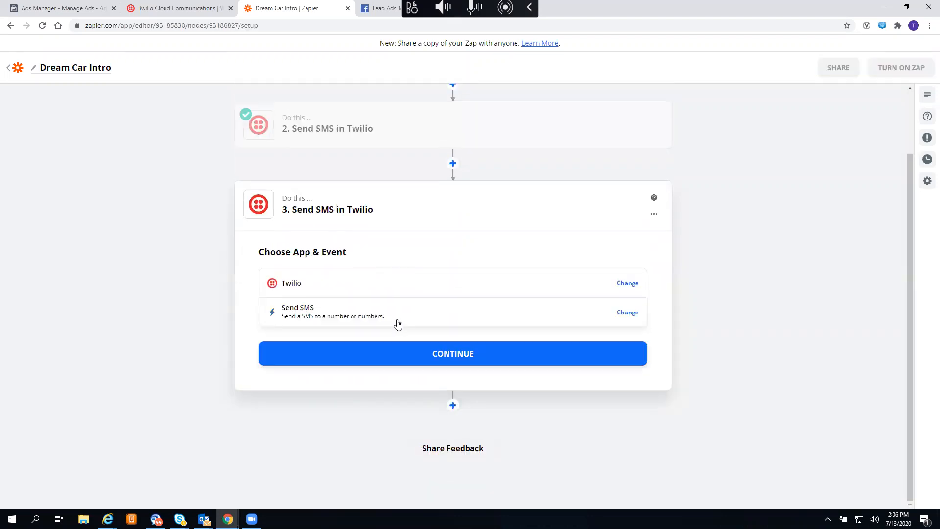
click(451, 355)
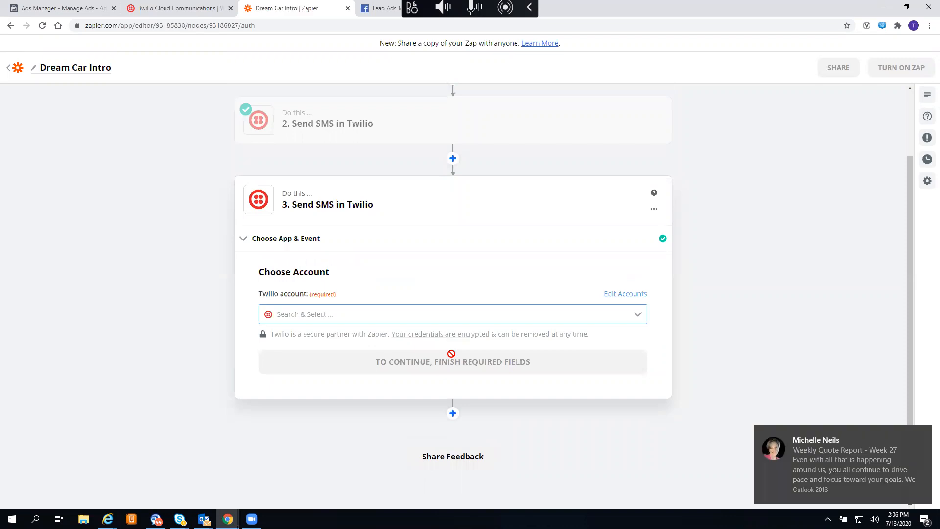
click(451, 313)
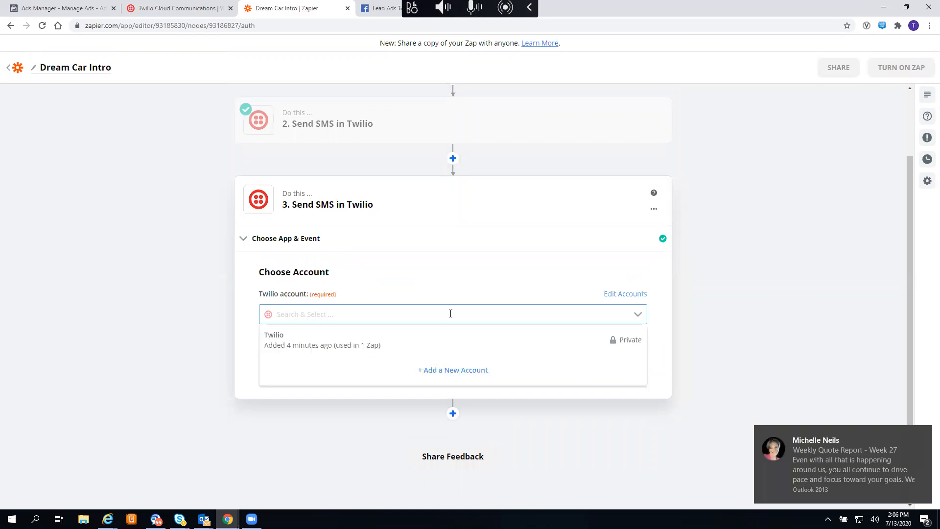
click(330, 338)
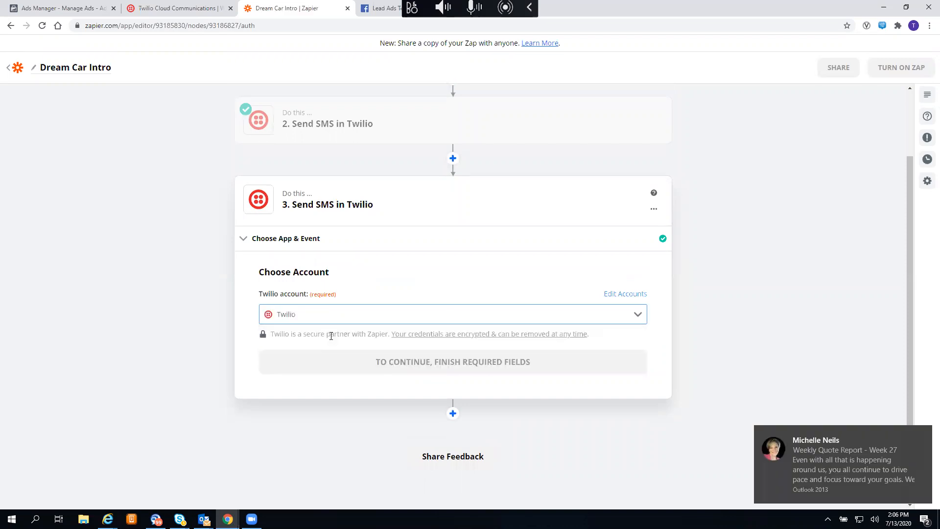
click(439, 361)
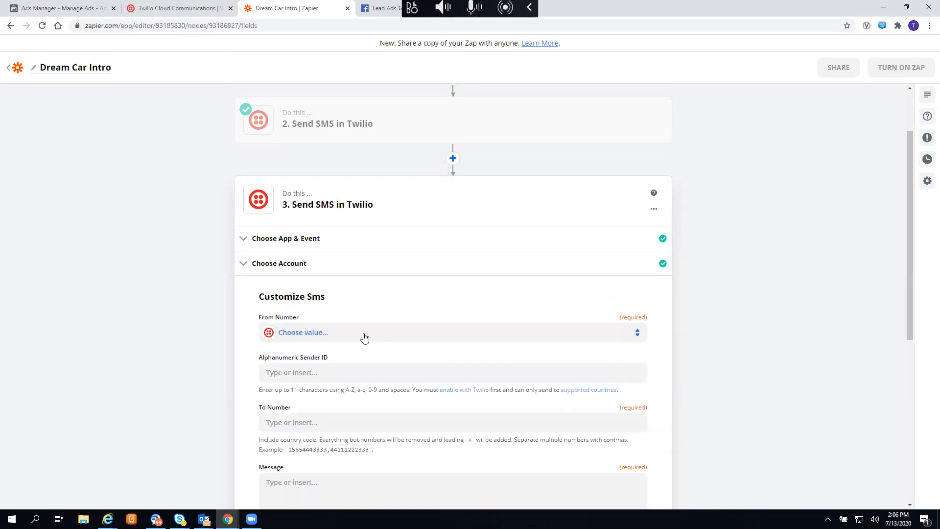
- Send from the Twilio phone number and type the recipient's phone number into To Number
click(364, 337)
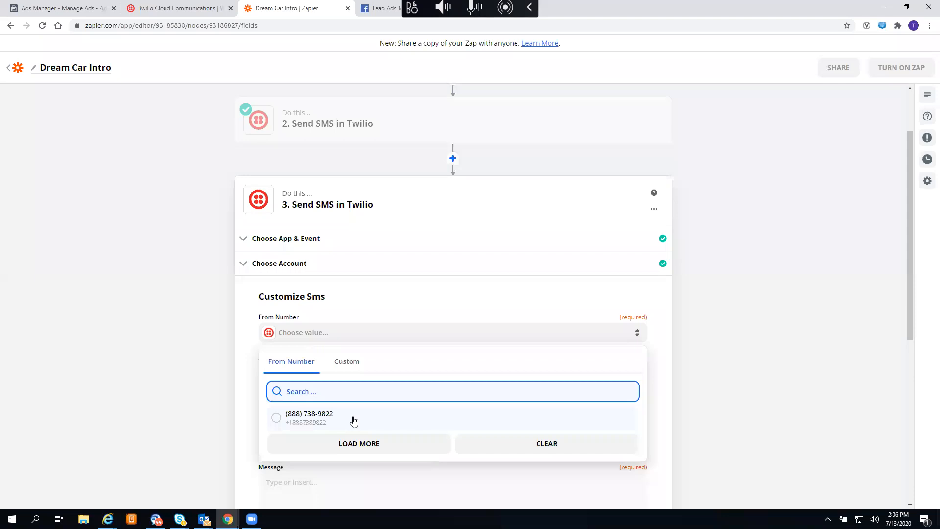
click(355, 422)
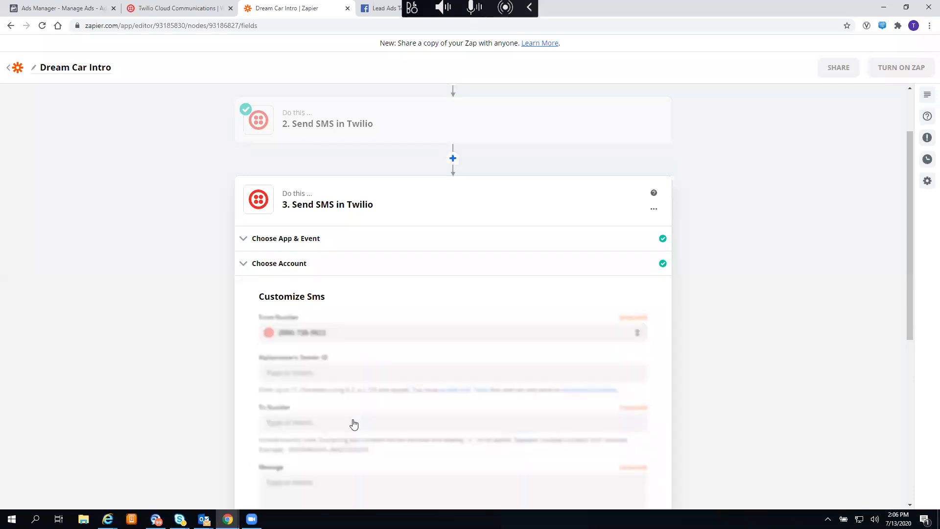
scroll(354, 424, down, 4)
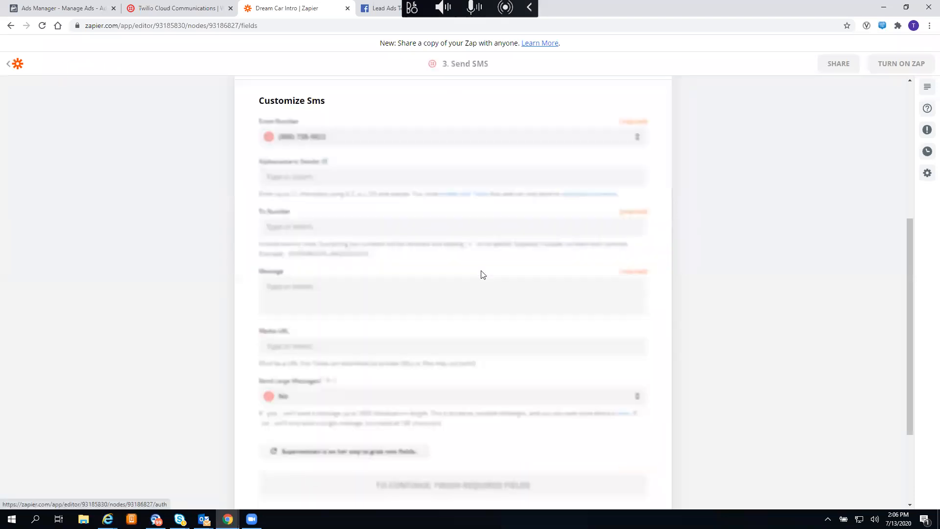
click(329, 230)
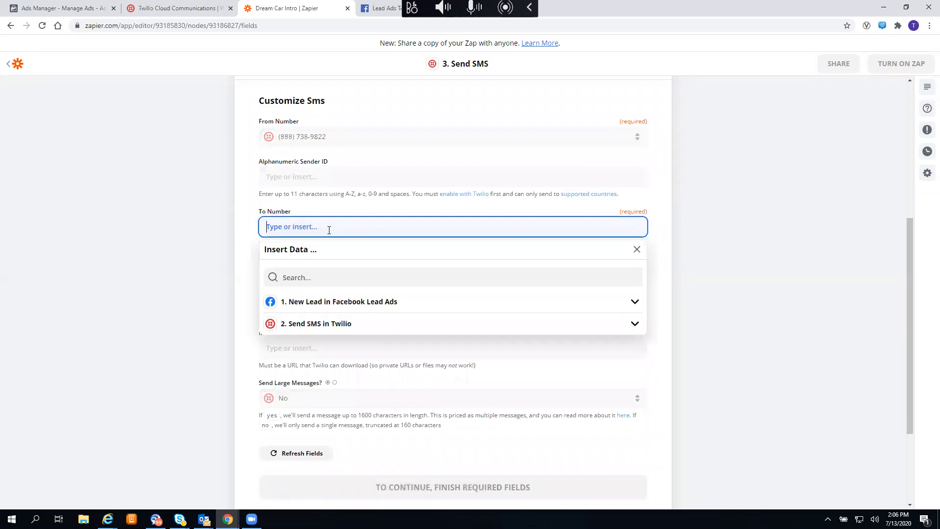
click(219, 203)
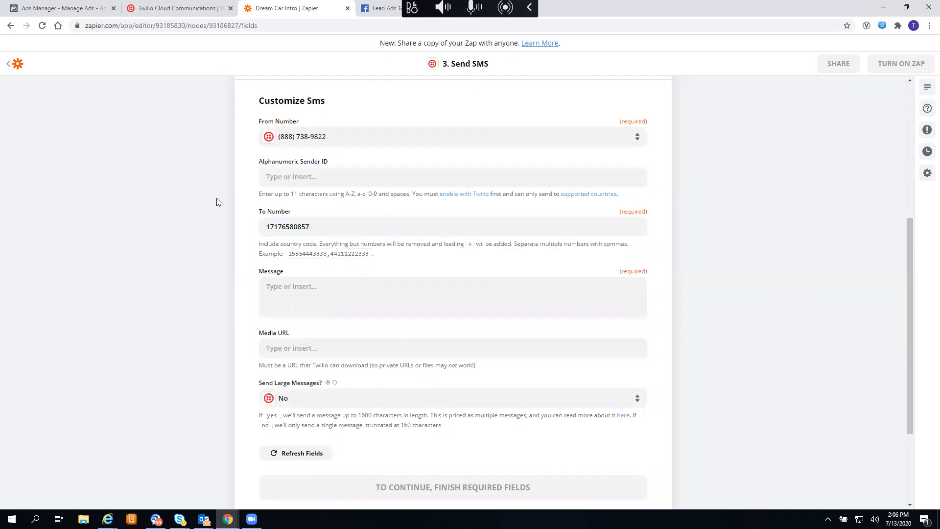
scroll(462, 291, down, 2)
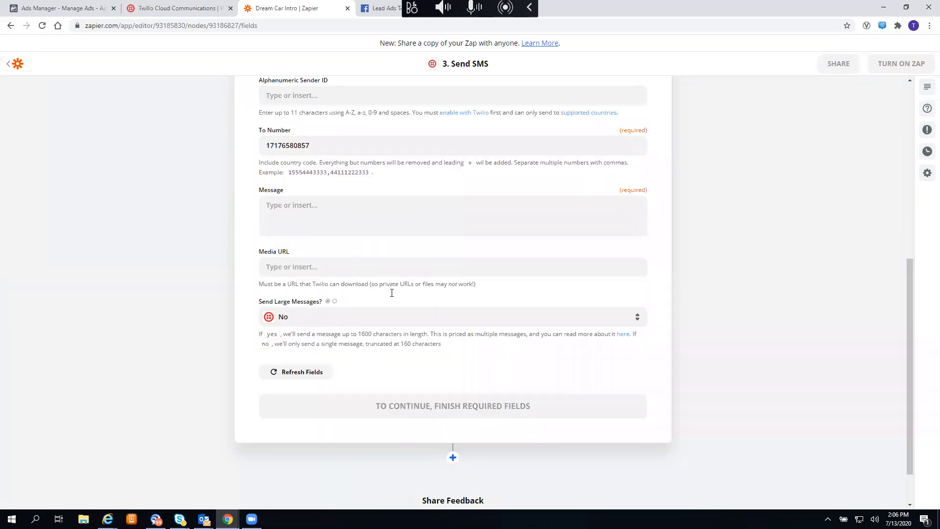
- Start the message 'New Facebook Lead!' with the lead's Full Name, Email and Phone Number lines
click(347, 207)
text(New Facebook Lead!)
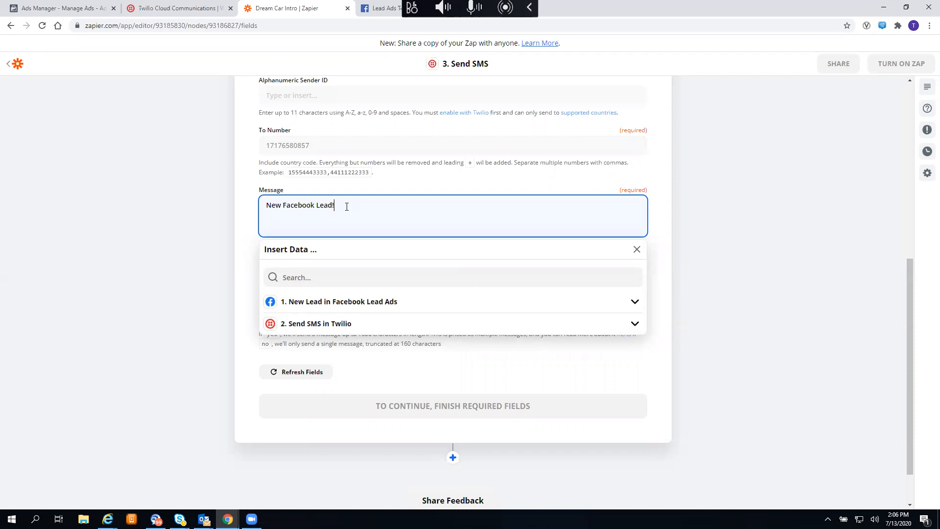
click(411, 310)
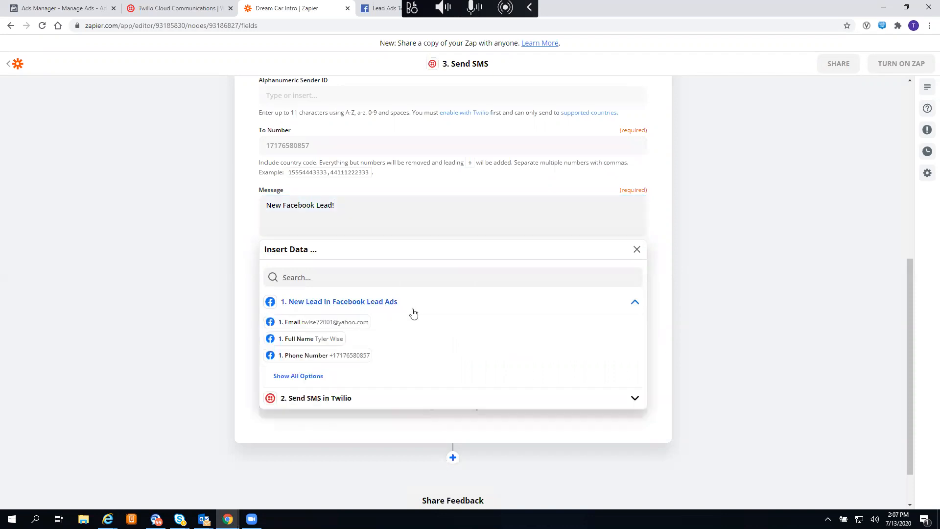
click(310, 377)
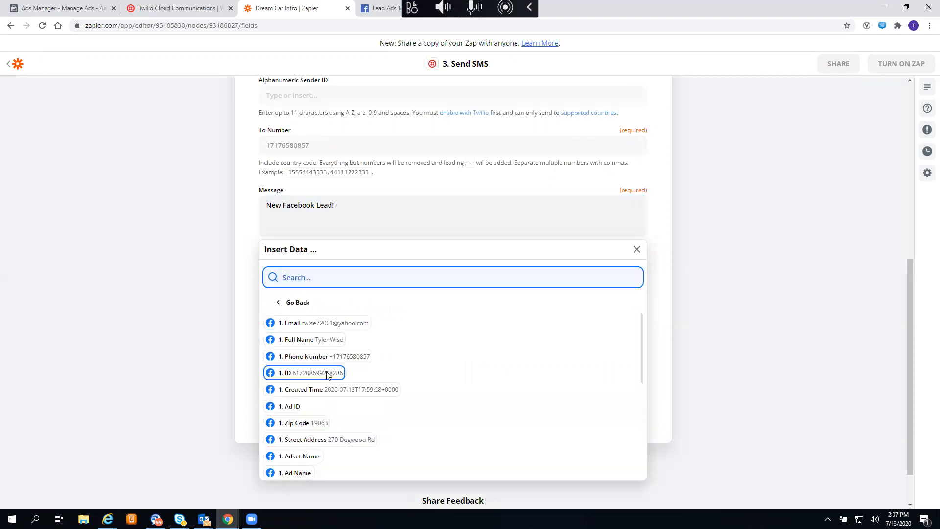
click(333, 339)
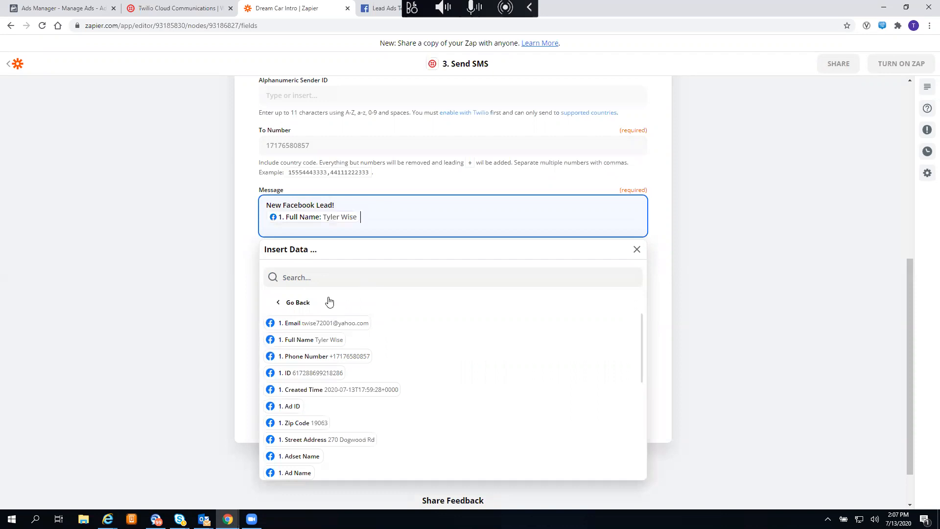
key(Return)
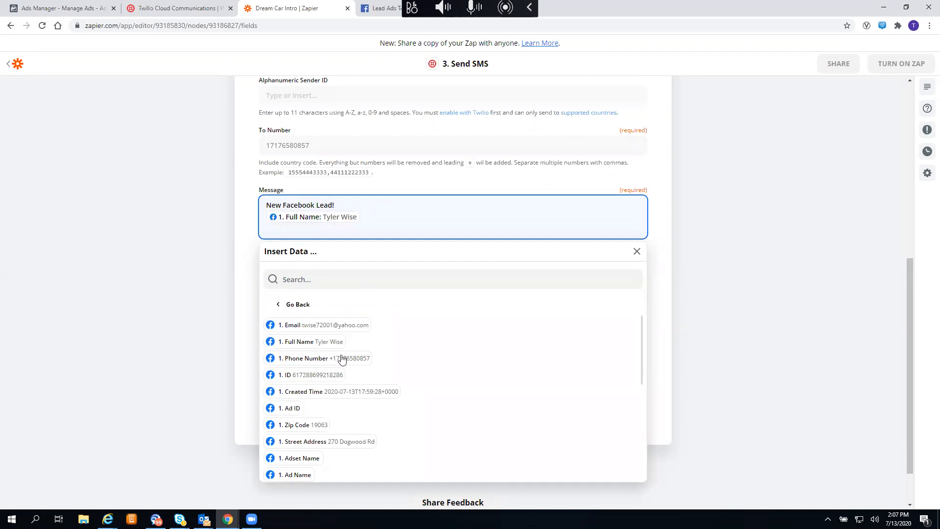
click(340, 330)
key(Return)
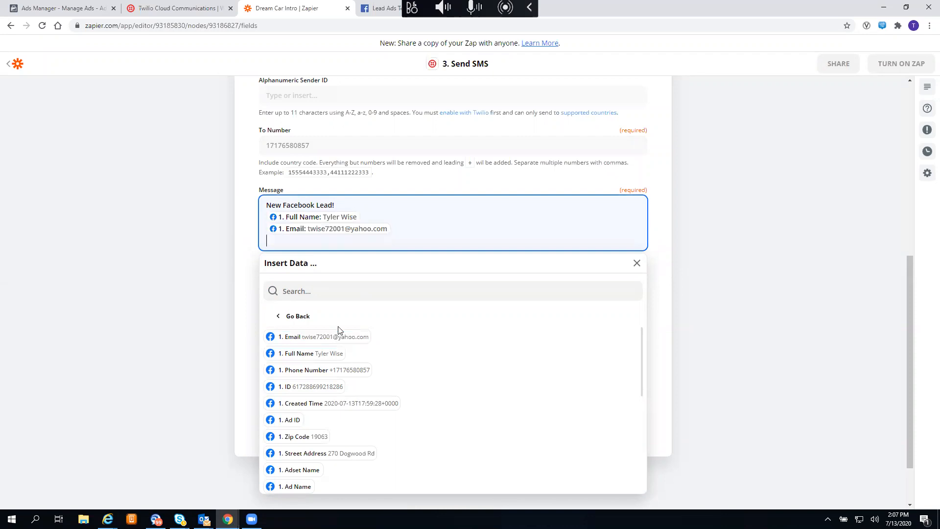
click(347, 370)
key(Return)
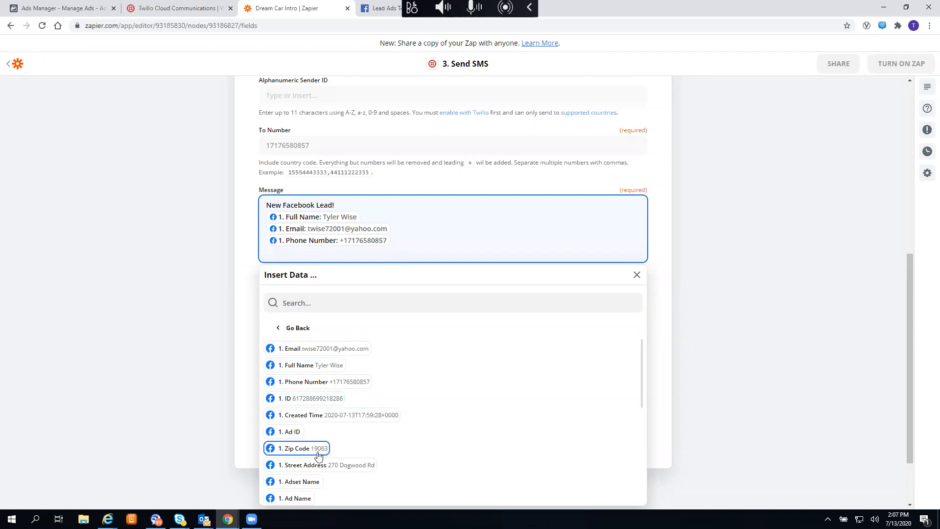
- Add Street Address, Zip Code and Created Time, remove the blank last line, and save
click(318, 465)
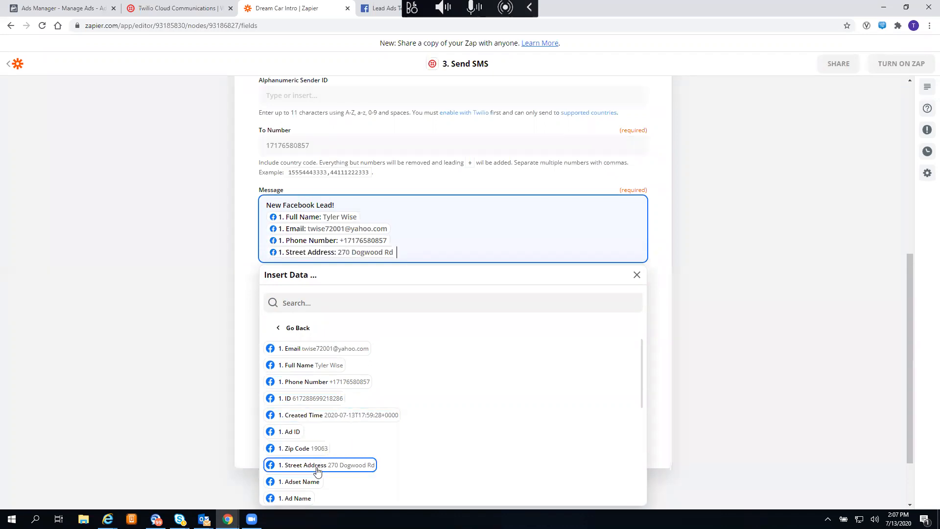
key(Return)
click(317, 461)
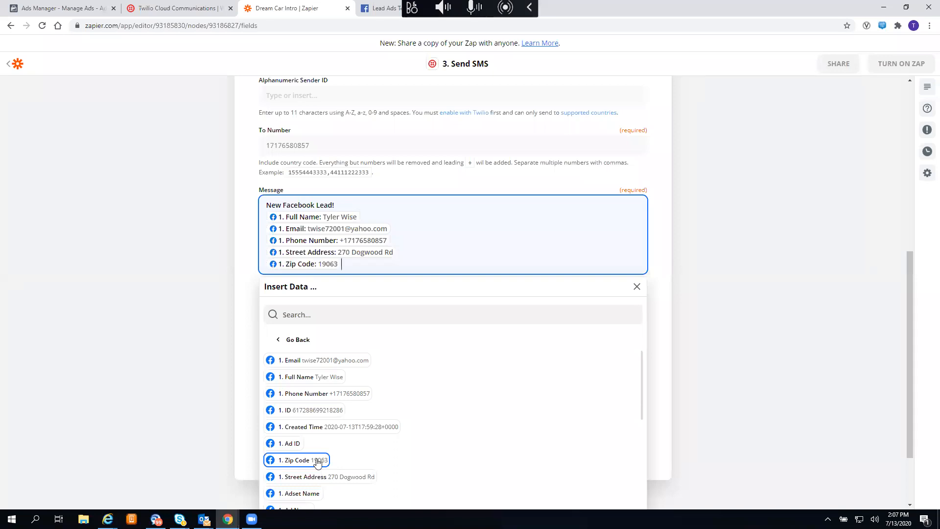
key(Return)
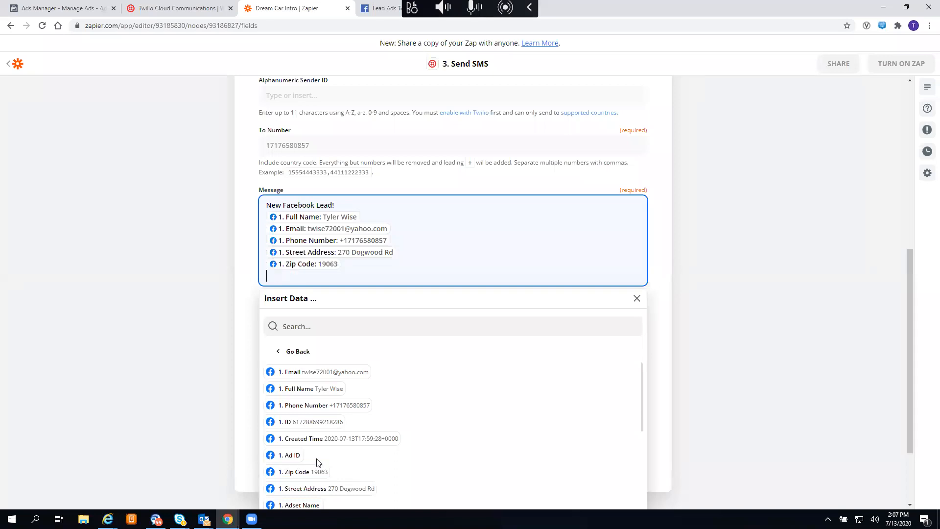
click(336, 440)
key(Return)
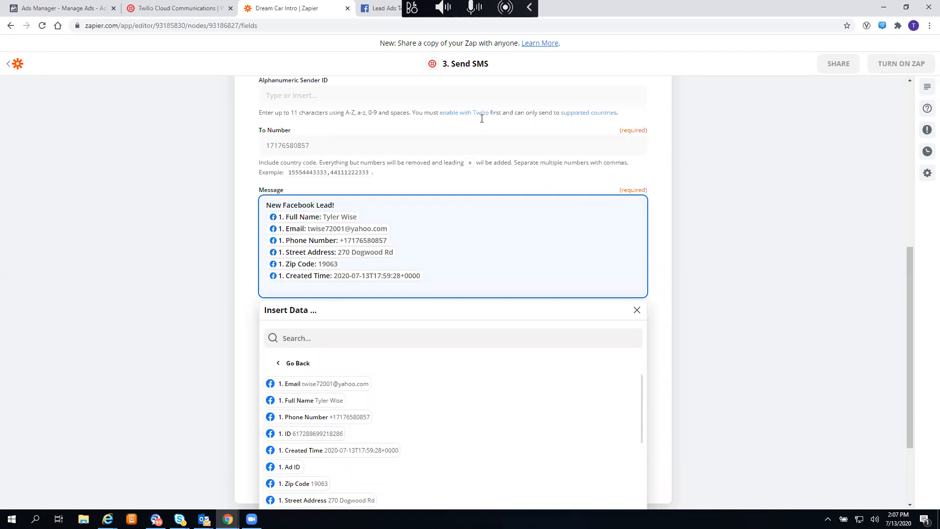
key(BackSpace)
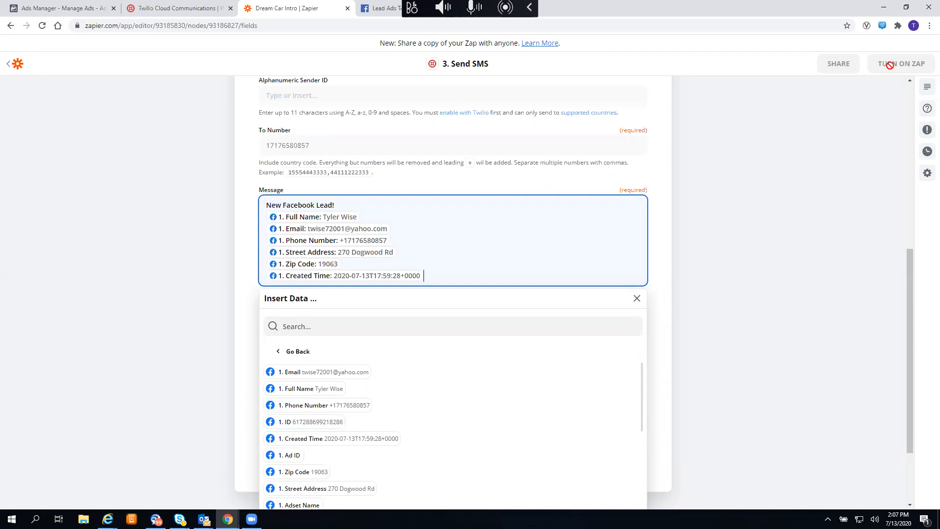
click(734, 222)
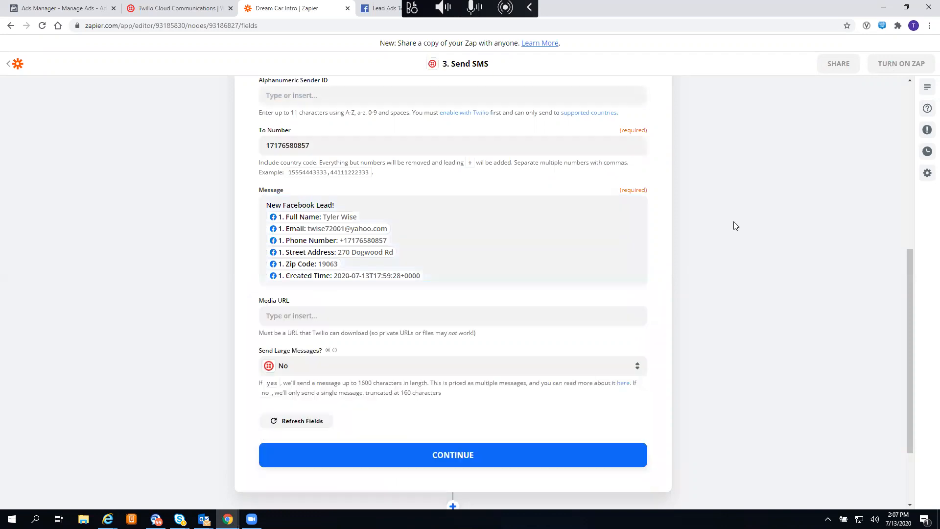
click(427, 460)
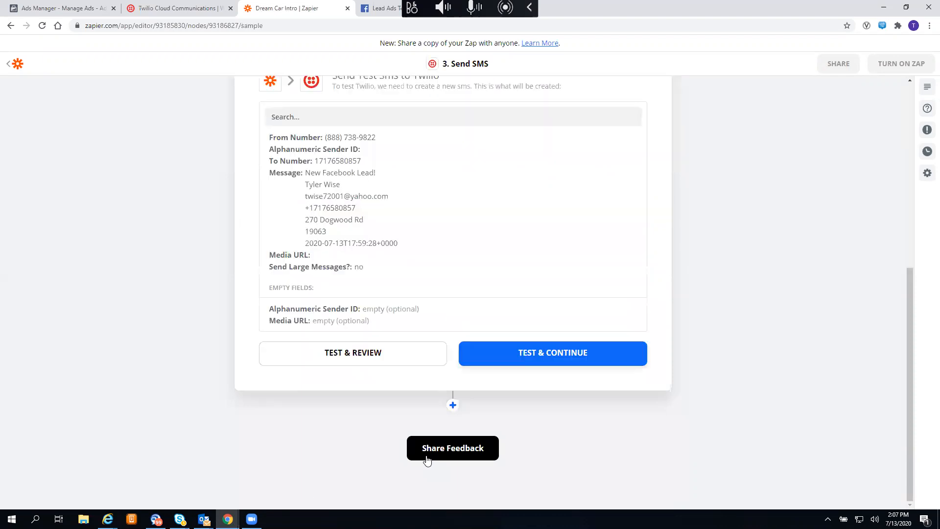
- Review the third step's SMS fields, save them again, and send the test SMS successfully
scroll(592, 364, up, 2)
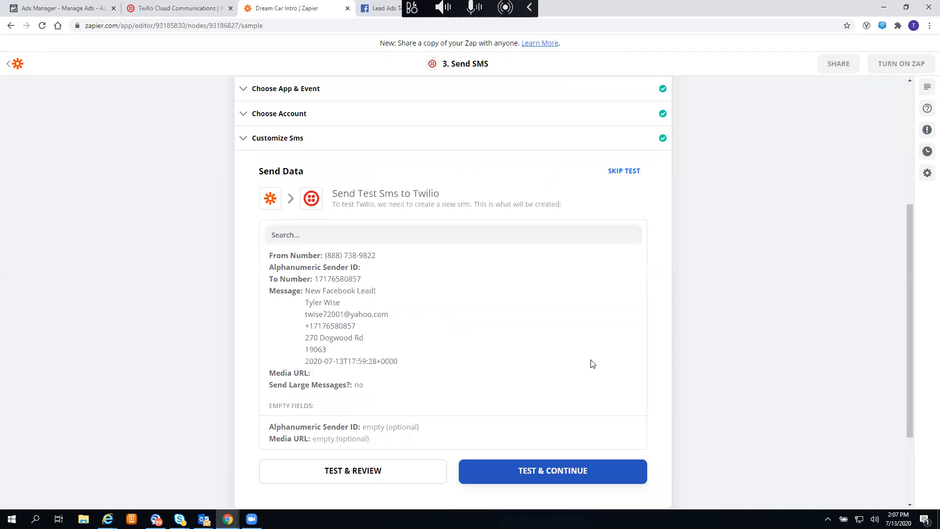
scroll(592, 364, up, 1)
click(632, 176)
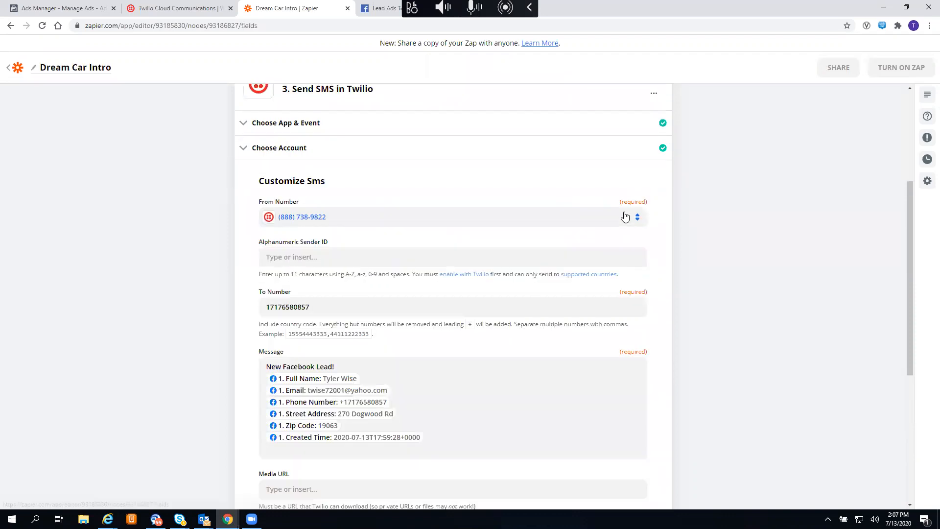
scroll(592, 301, down, 5)
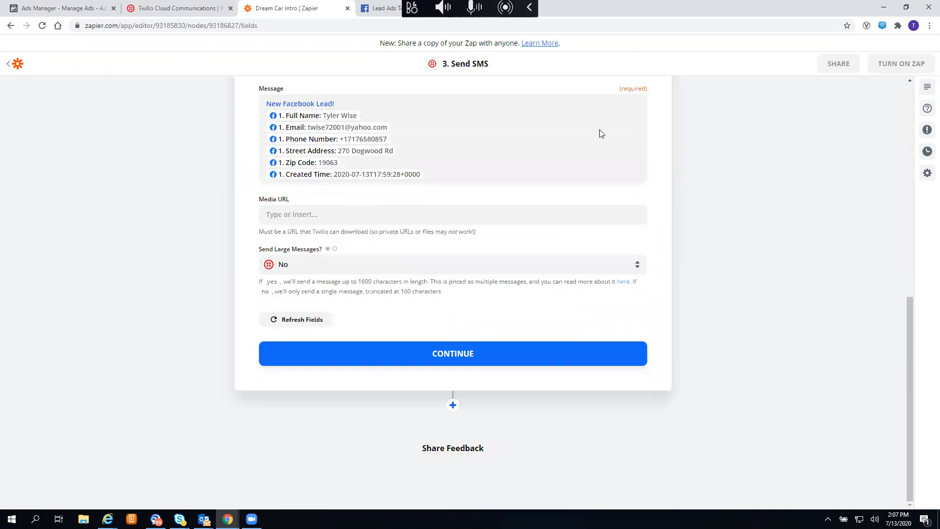
scroll(625, 186, up, 1)
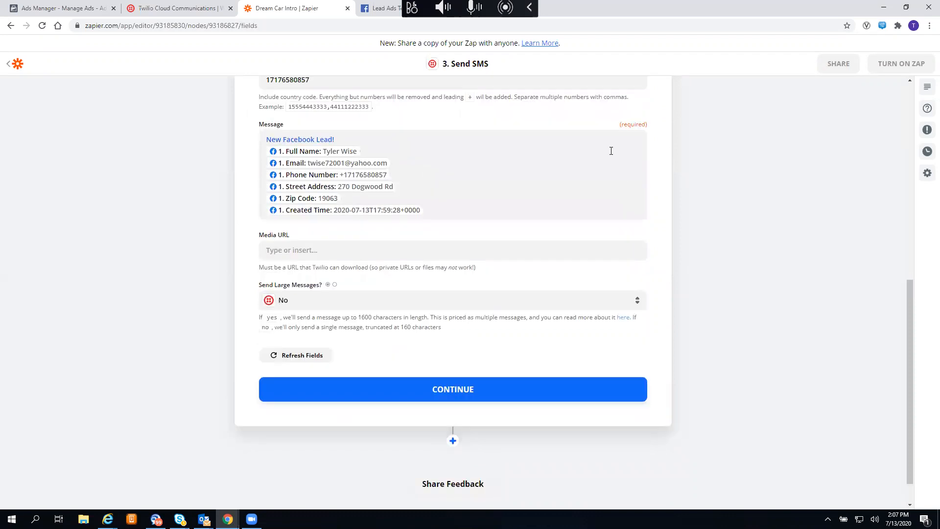
scroll(640, 139, up, 3)
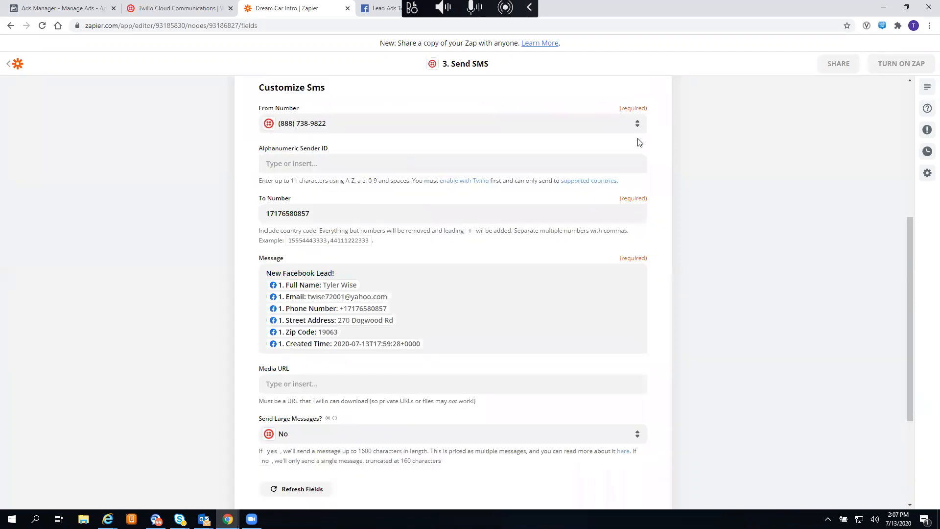
scroll(647, 153, up, 3)
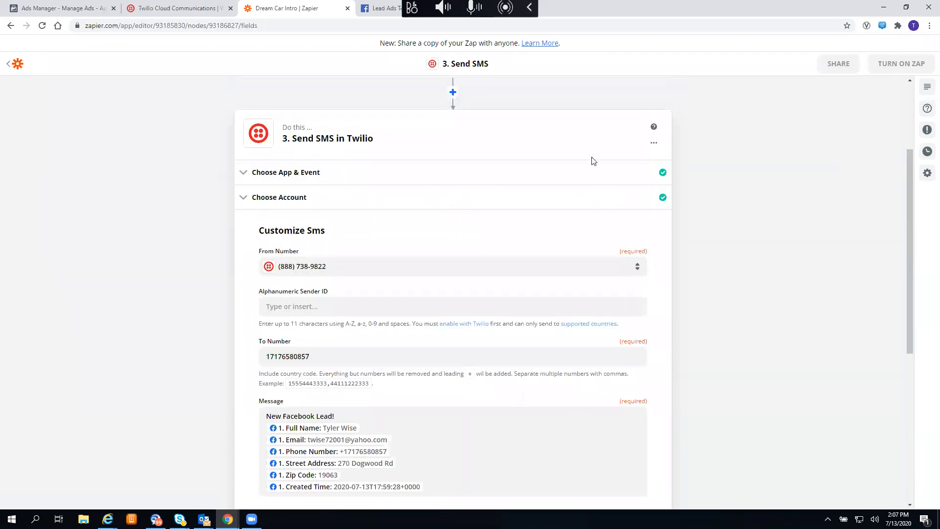
scroll(615, 219, down, 6)
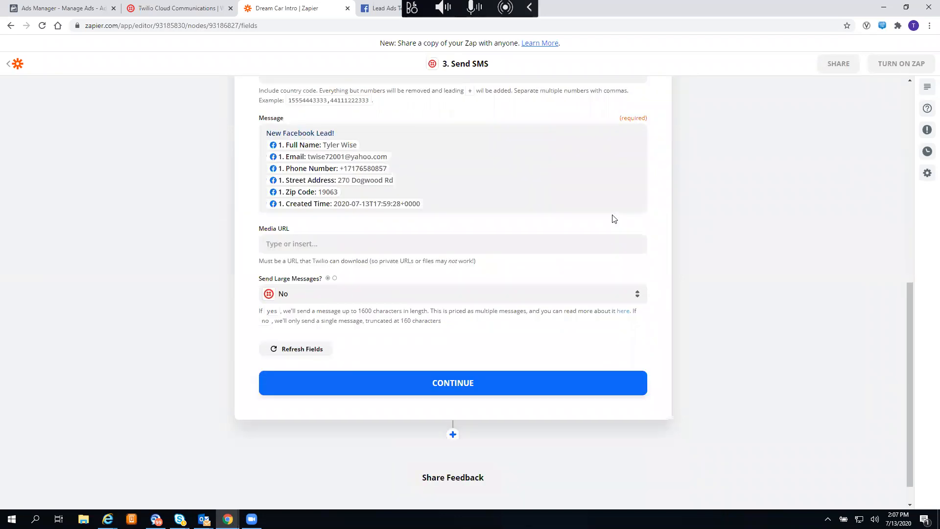
click(463, 385)
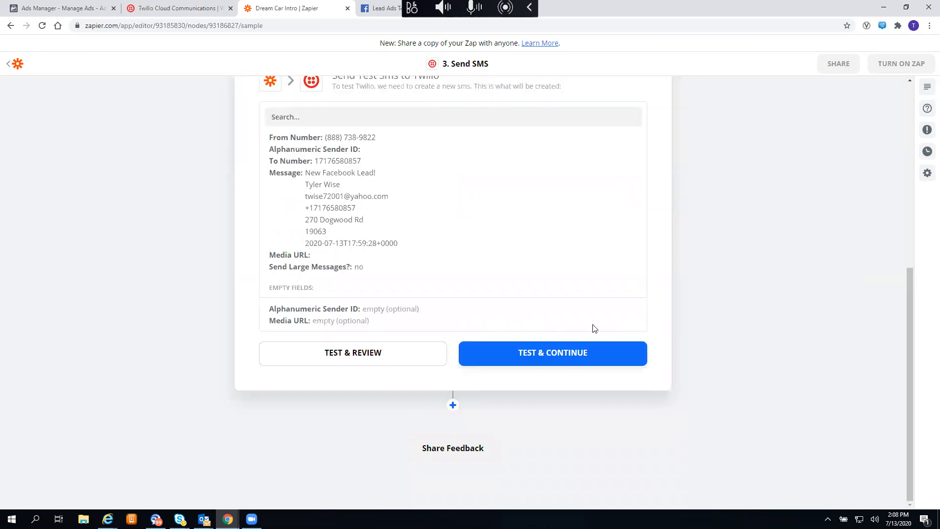
click(552, 350)
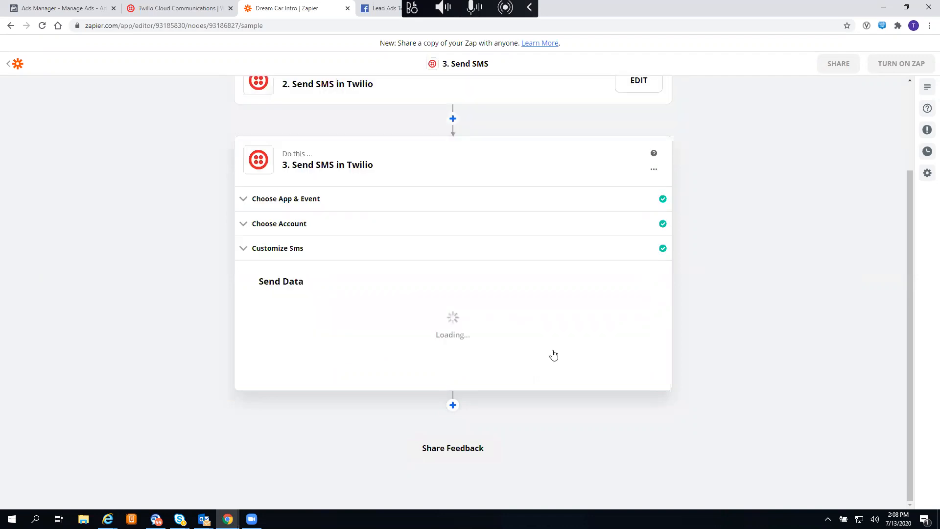
- In the Lead Ads Testing Tool, delete the existing test lead and open the Dream Car form preview
click(385, 6)
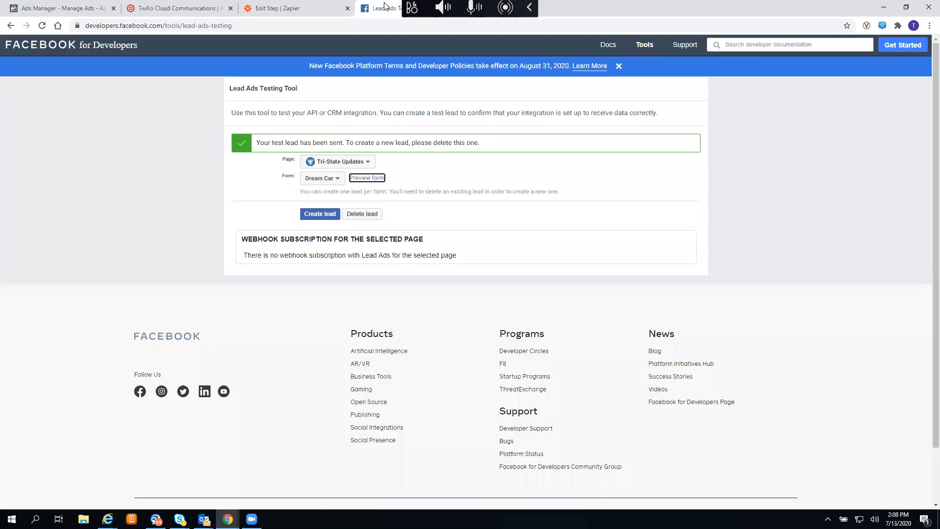
click(369, 220)
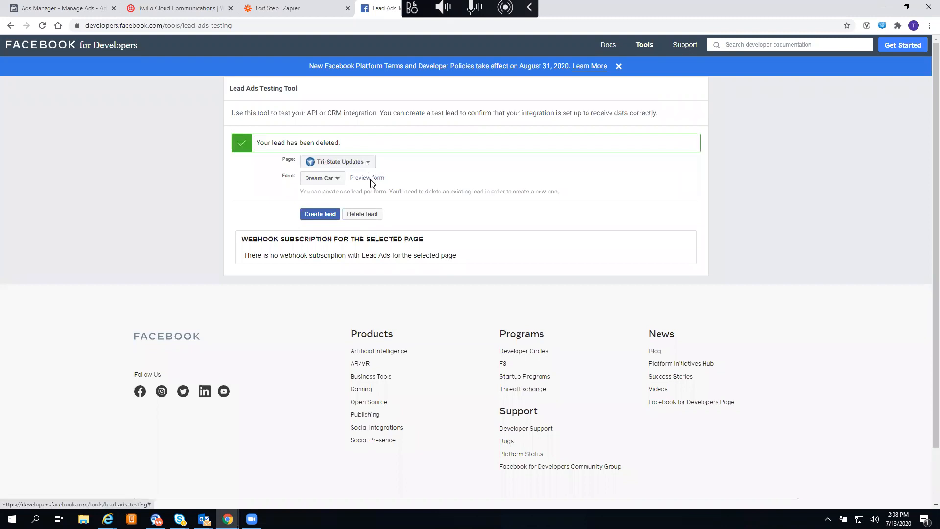
click(369, 179)
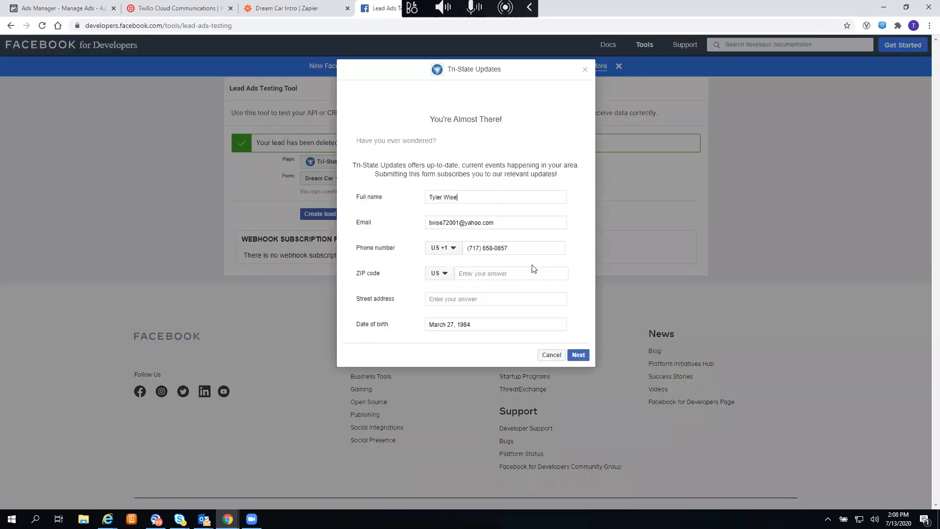
- Replace the full name, e-mail and phone number with a new lead's contact details
key(BackSpace)
key(BackSpace)
key(BackSpace)
key(BackSpace)
key(BackSpace)
key(BackSpace)
key(BackSpace)
key(BackSpace)
key(BackSpace)
key(BackSpace)
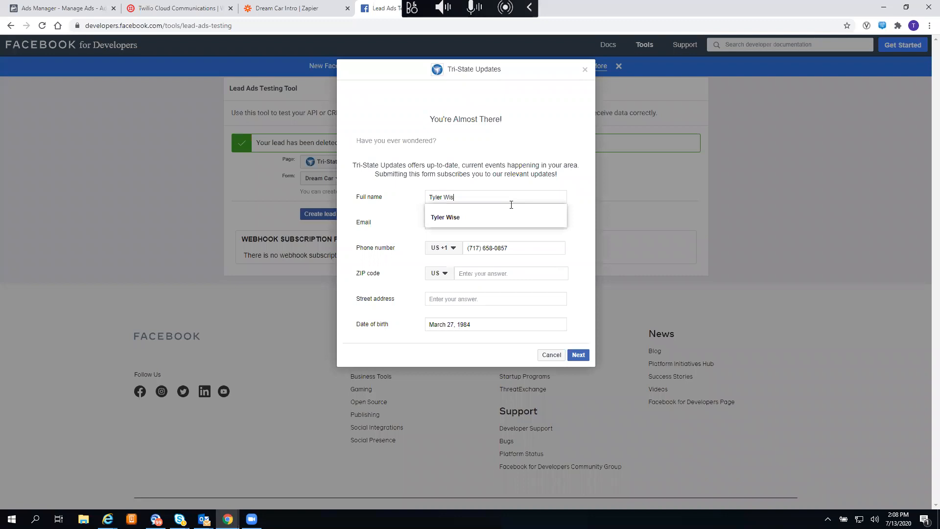
key(Tab)
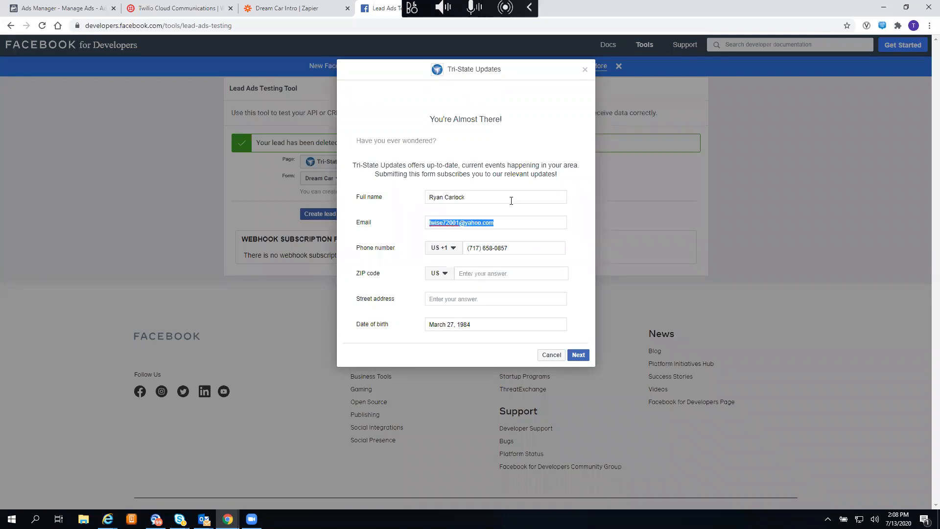
key(Tab)
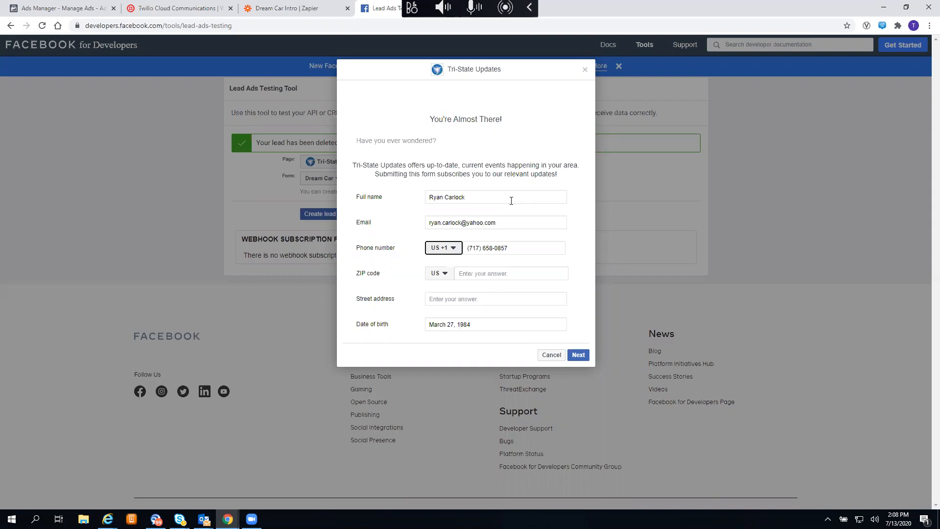
key(Tab)
key(Tab)
- Enter the ZIP code and street address, pick the birth year, and submit the test lead
click(500, 278)
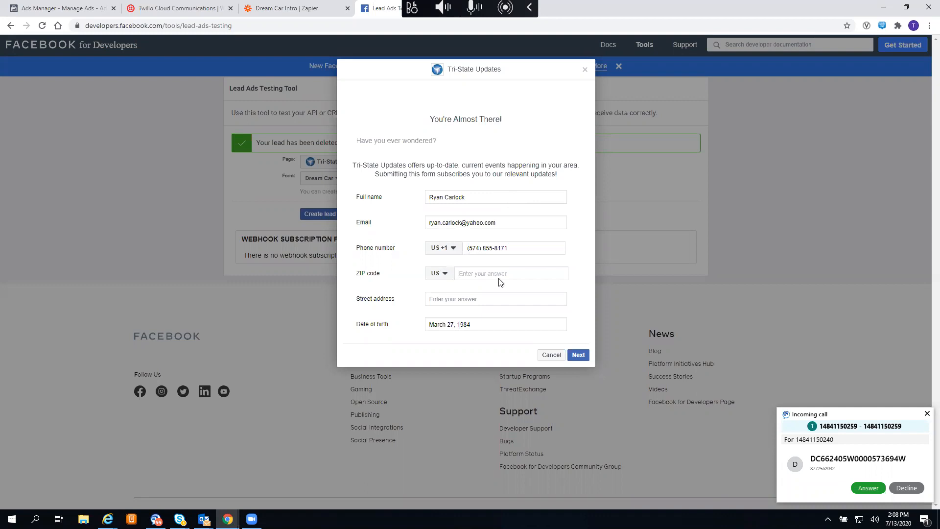
text(46530)
key(Tab)
text(123 main st)
double_click(464, 324)
click(579, 354)
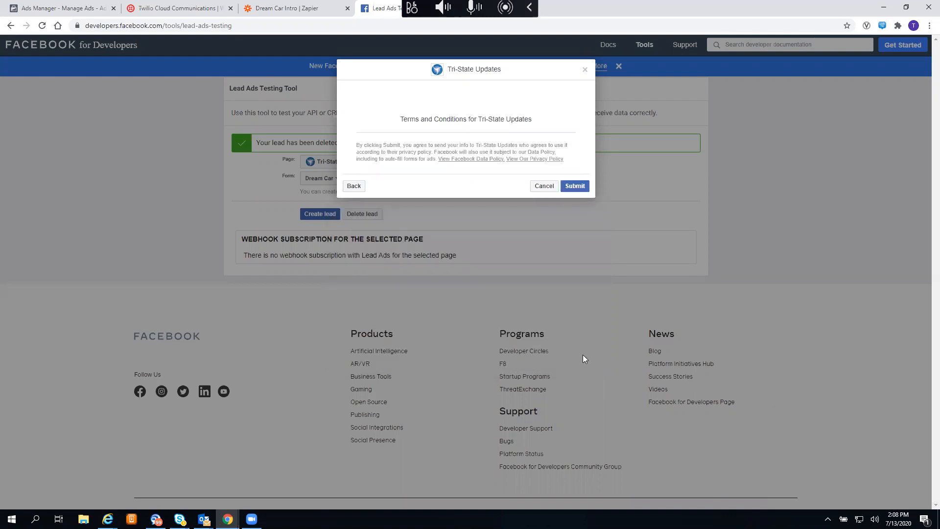
click(578, 191)
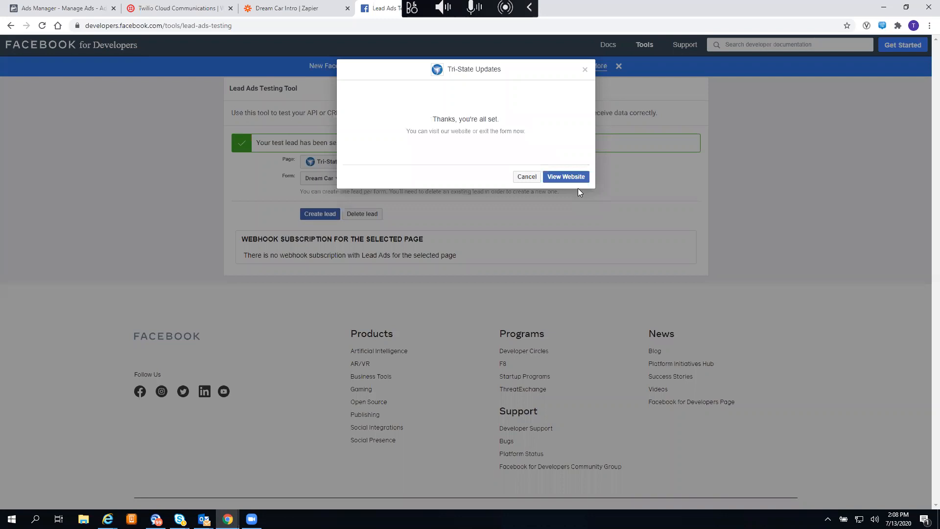
- Close the form's thank-you confirmation, check the Outlook inbox, then return to Chrome
click(529, 179)
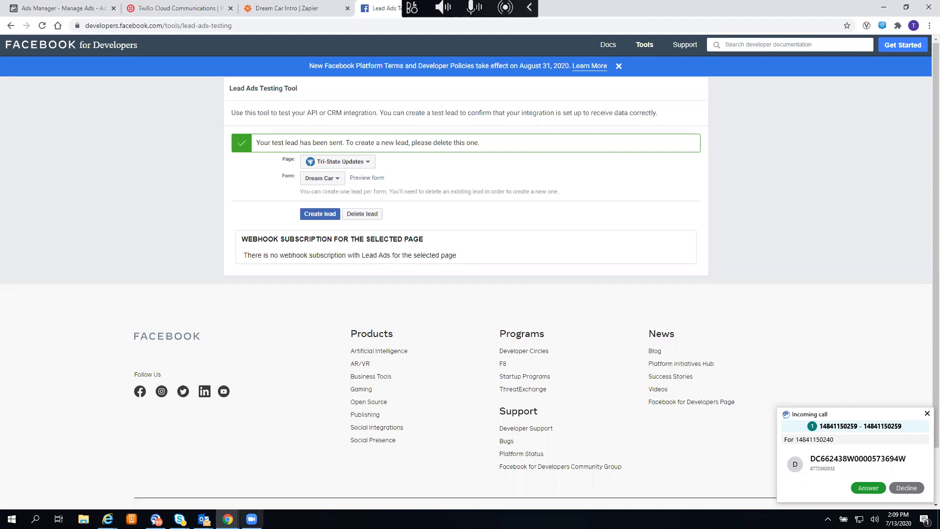
click(203, 519)
click(179, 487)
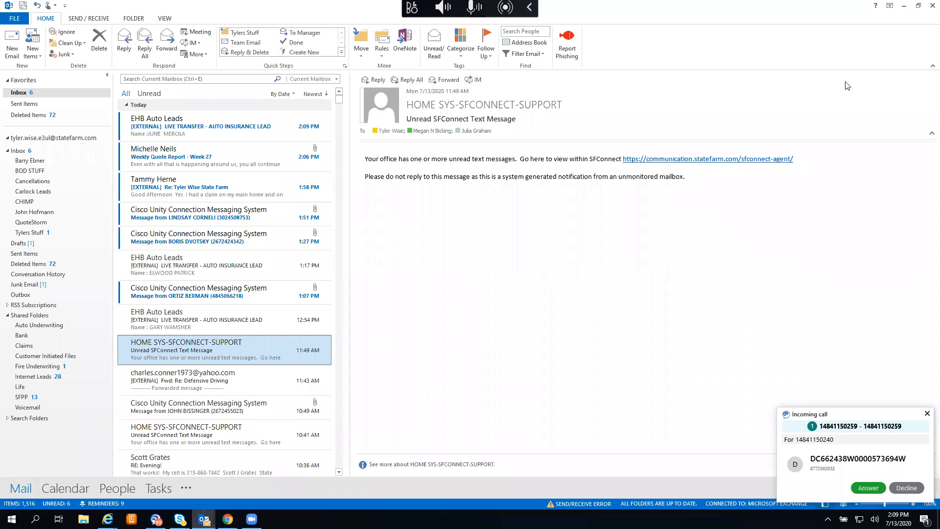
click(904, 5)
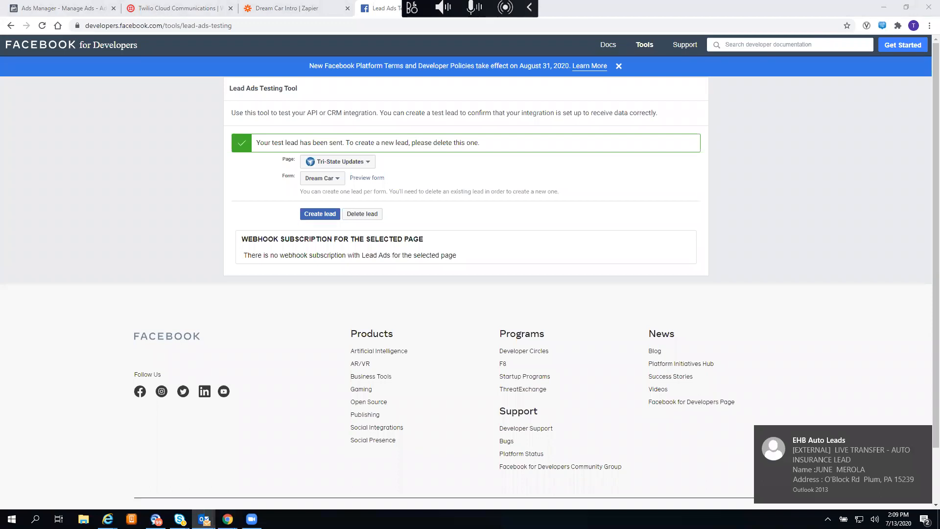
drag(437, 53, 436, 55)
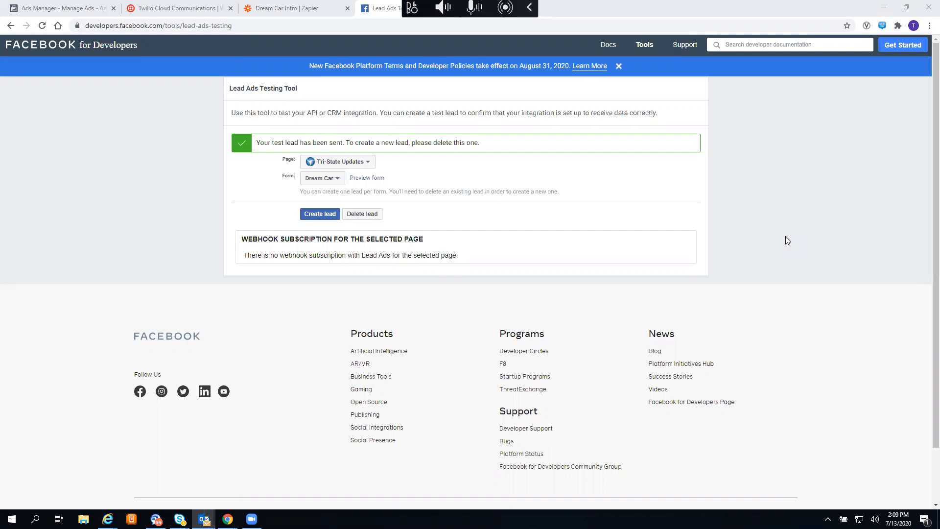
- Turn on the Dream Car Intro zap, then go back to the Lead Ads Testing Tool page
click(314, 16)
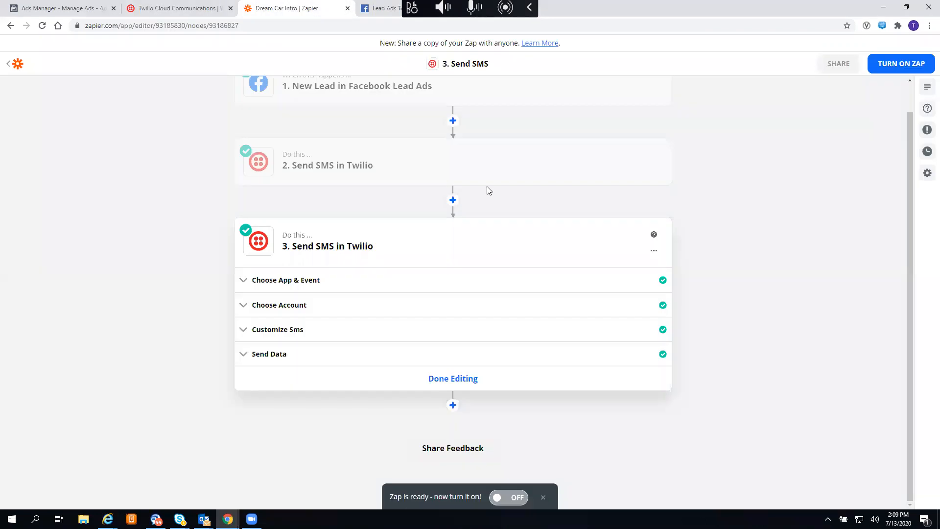
click(893, 61)
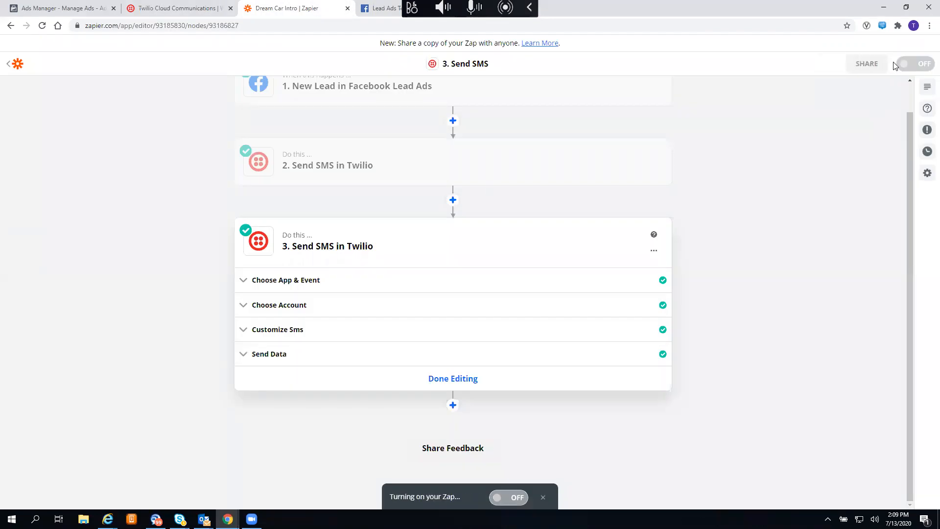
click(377, 10)
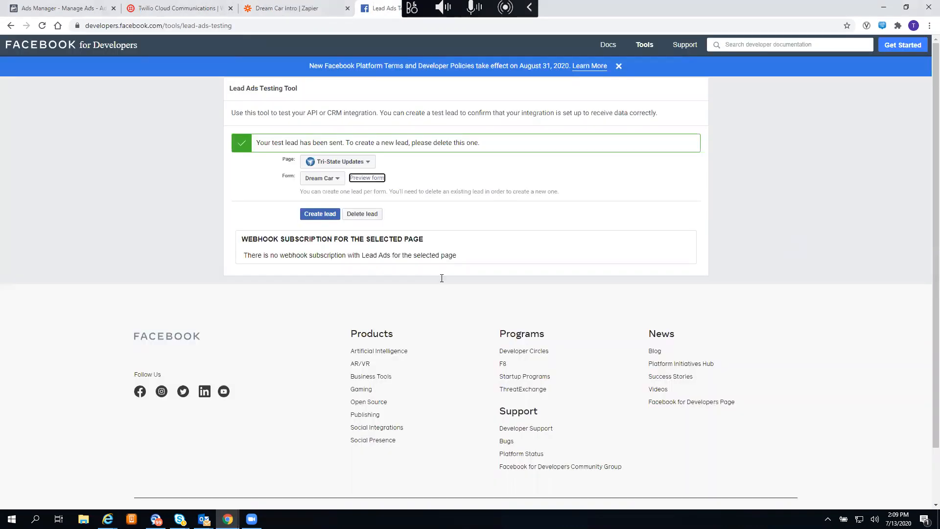
- Delete the old test lead and enter a new full name in the Dream Car form preview
click(358, 213)
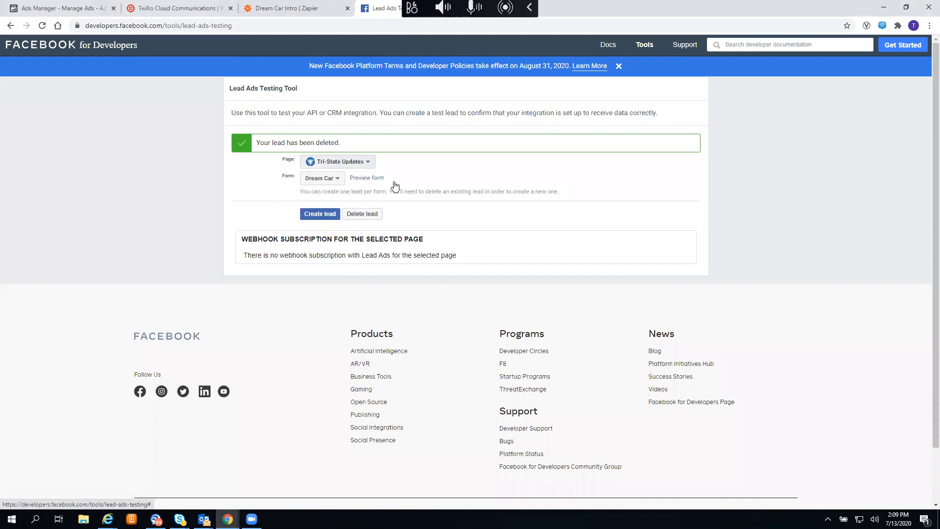
click(377, 178)
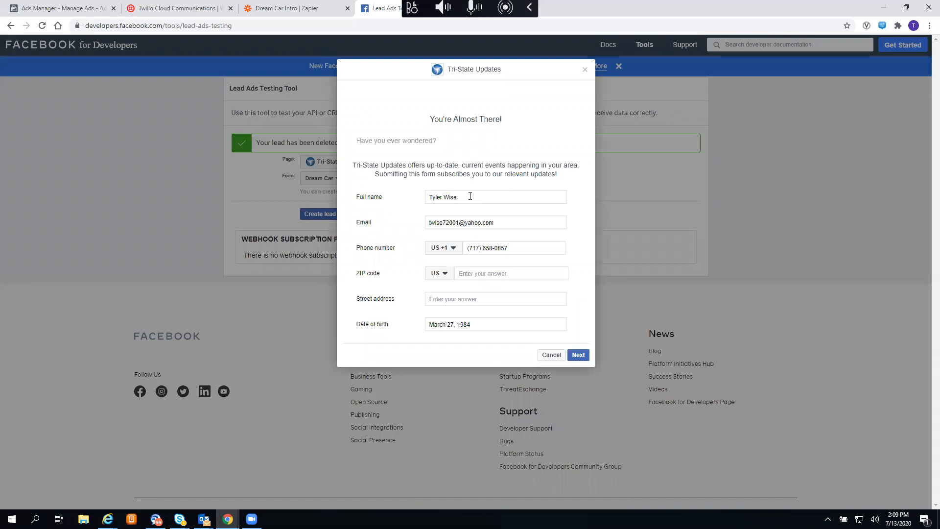
click(470, 196)
key(BackSpace)
key(BackSpace)
key(BackSpace)
key(BackSpace)
key(BackSpace)
key(BackSpace)
key(BackSpace)
key(BackSpace)
key(BackSpace)
key(BackSpace)
- Fill in the lead's e-mail address and phone number
key(Tab)
key(Tab)
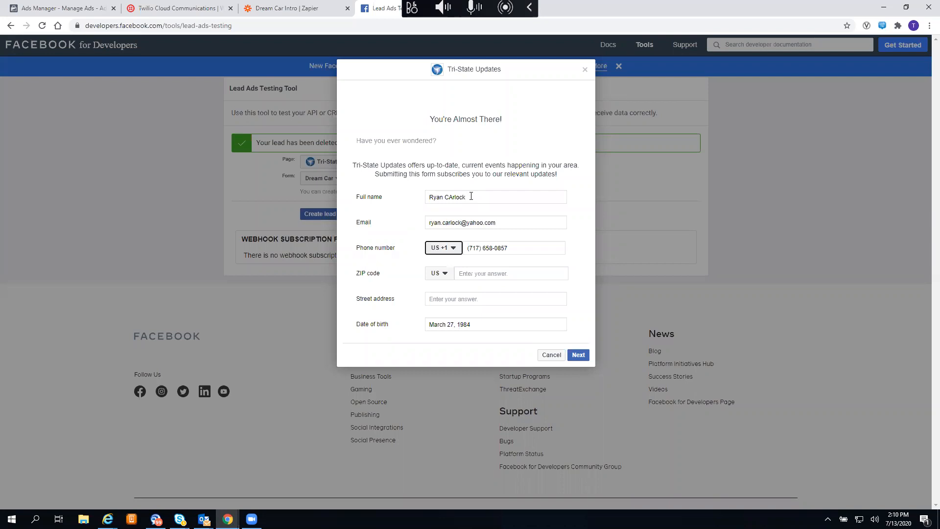
key(Tab)
key(Tab)
- Enter the ZIP code and street address, submit the lead, and return to the Dream Car Intro zap
key(Tab)
text(46)
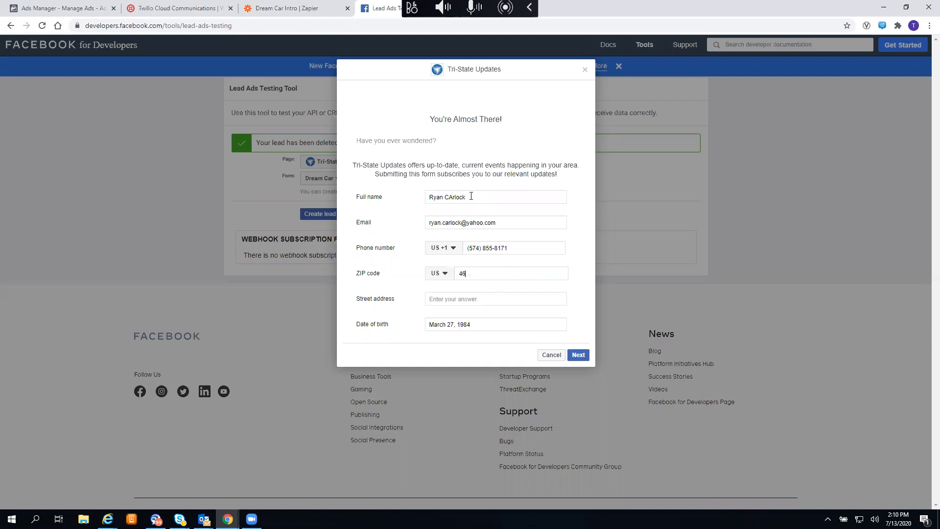
text(530)
key(Tab)
text(123 main st)
click(578, 355)
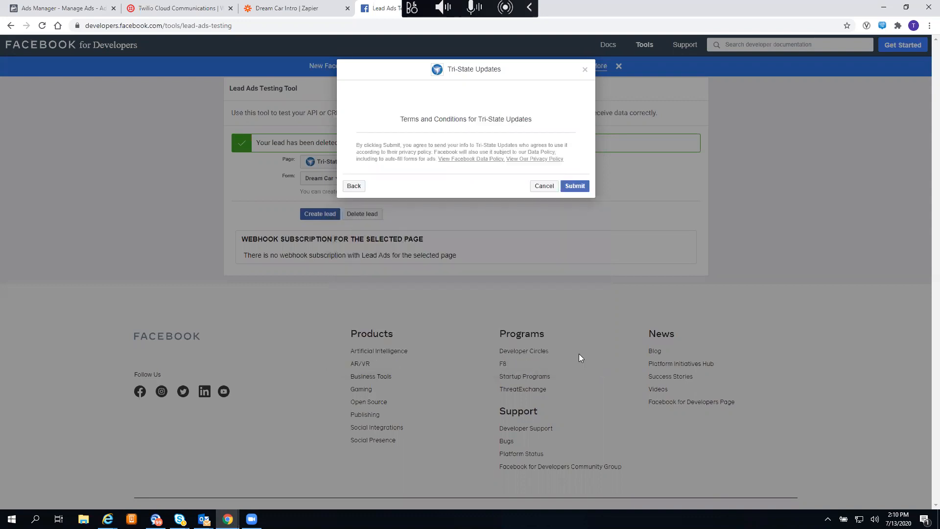
click(576, 185)
click(279, 6)
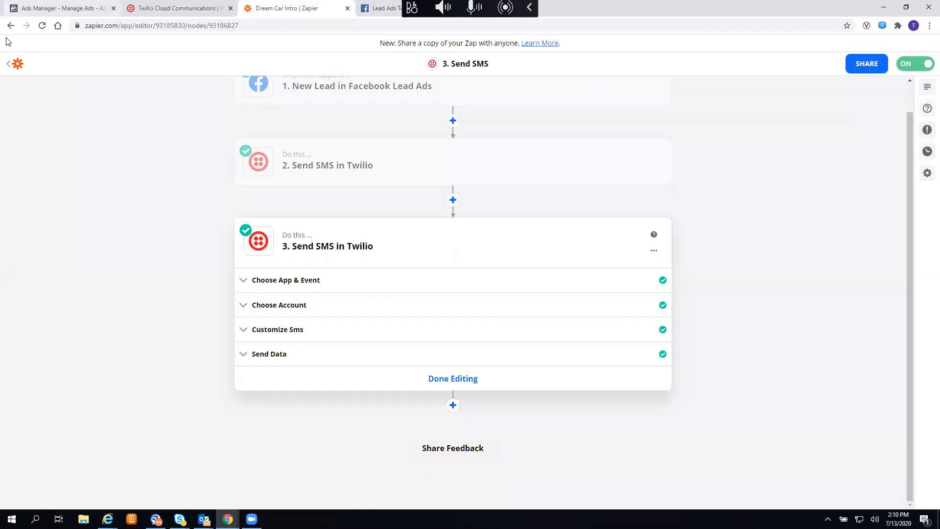
- From My Zaps, dismiss the Facebook thank-you dialog, then reopen the Dream Car Intro zap
click(13, 69)
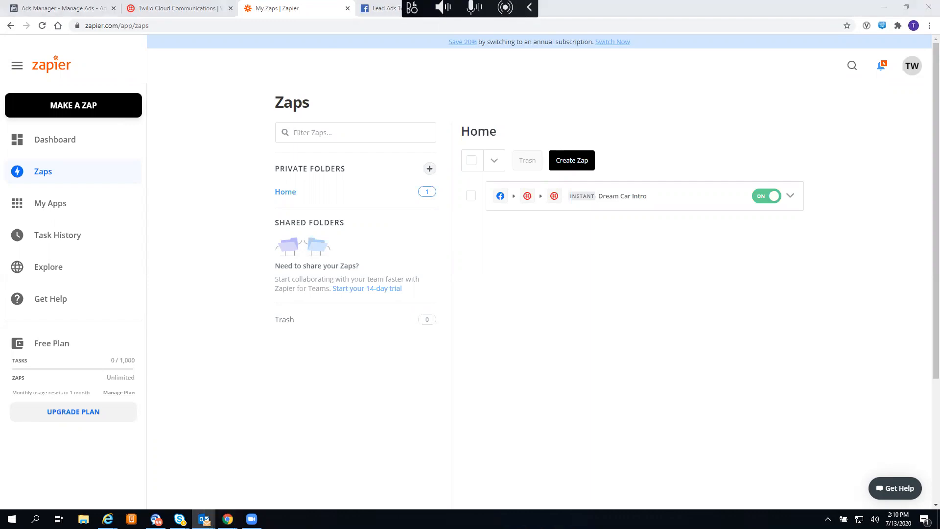
click(374, 10)
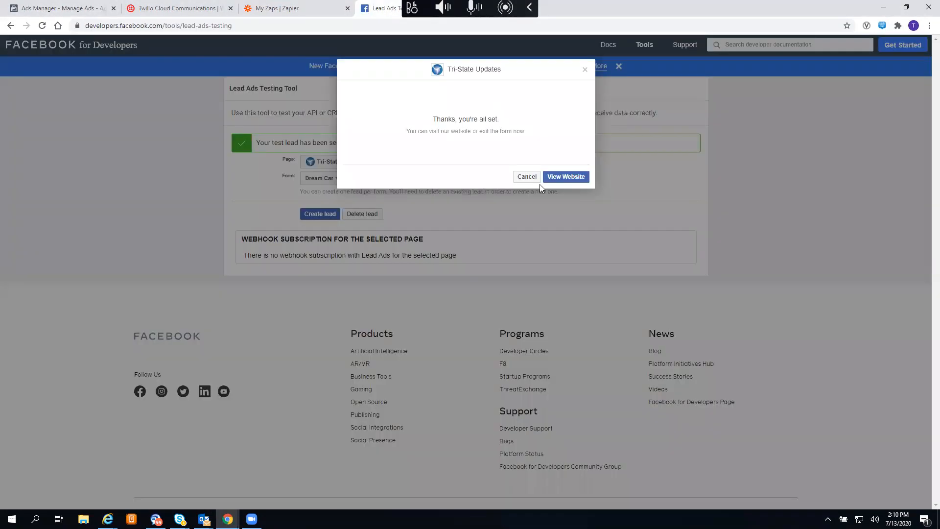
click(527, 177)
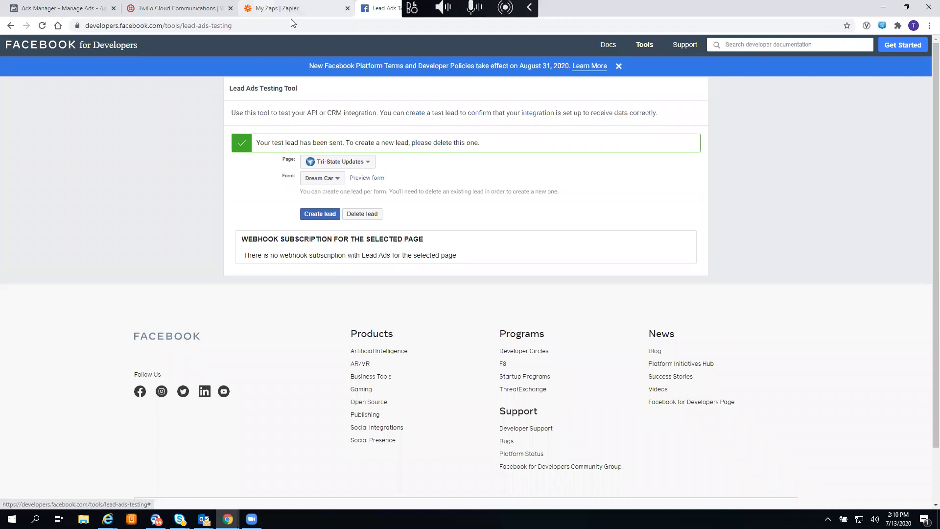
click(283, 9)
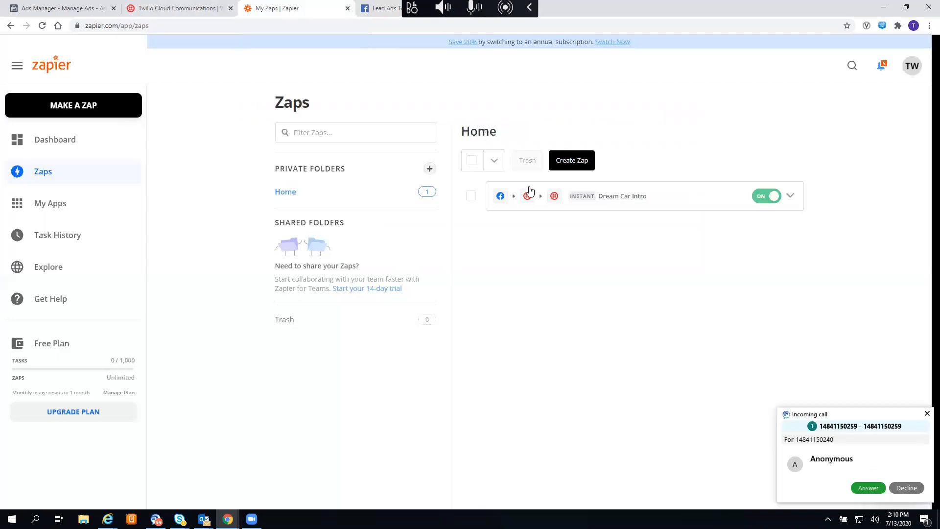
click(660, 204)
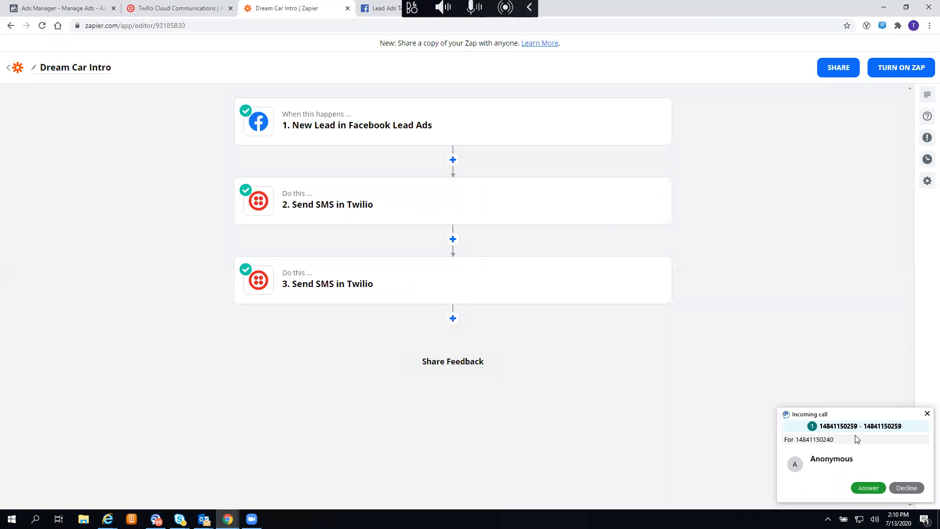
- Expand the third Send SMS in Twilio step, then compare with the Lead Ads Testing Tool page
mouse_move(385, 228)
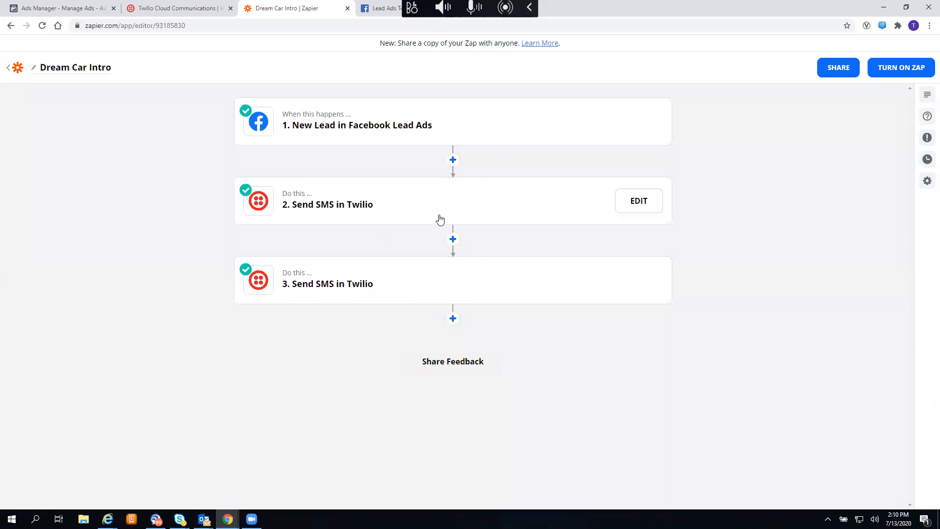
click(455, 282)
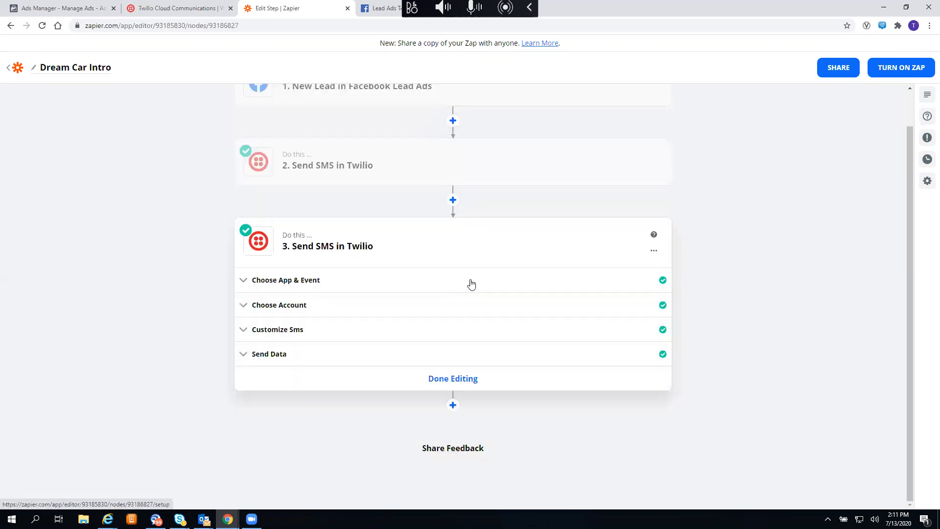
mouse_move(446, 158)
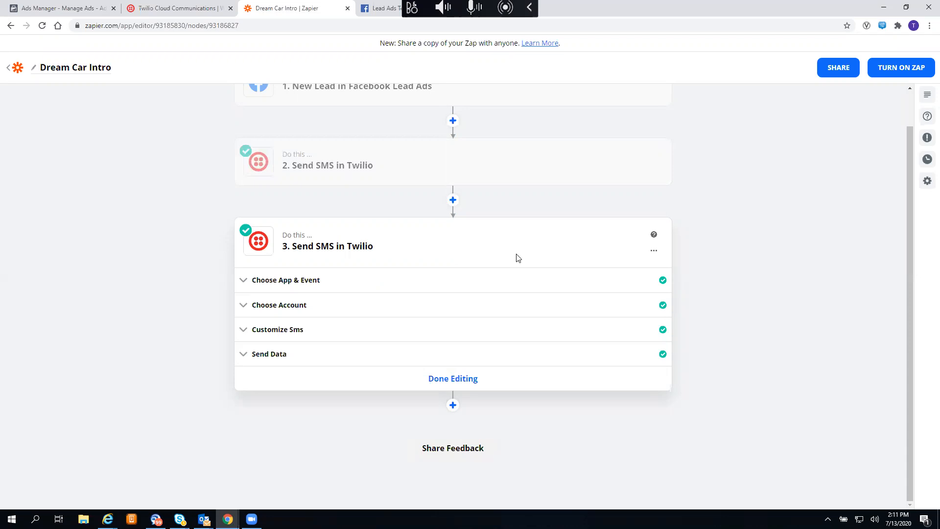
scroll(518, 258, up, 1)
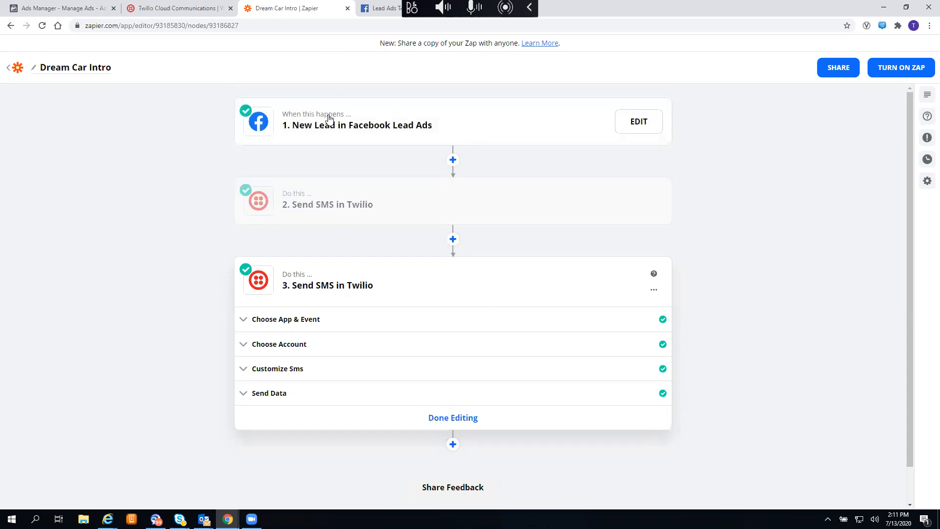
click(378, 8)
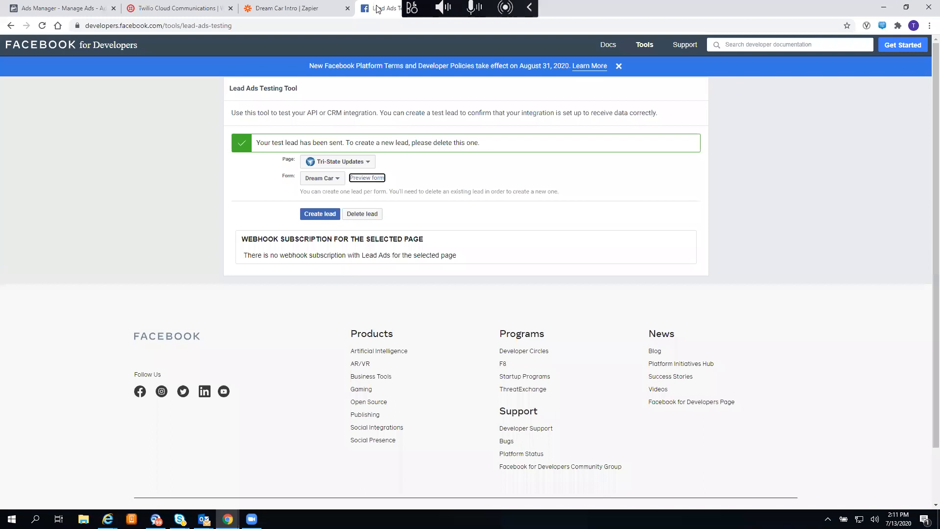
click(273, 13)
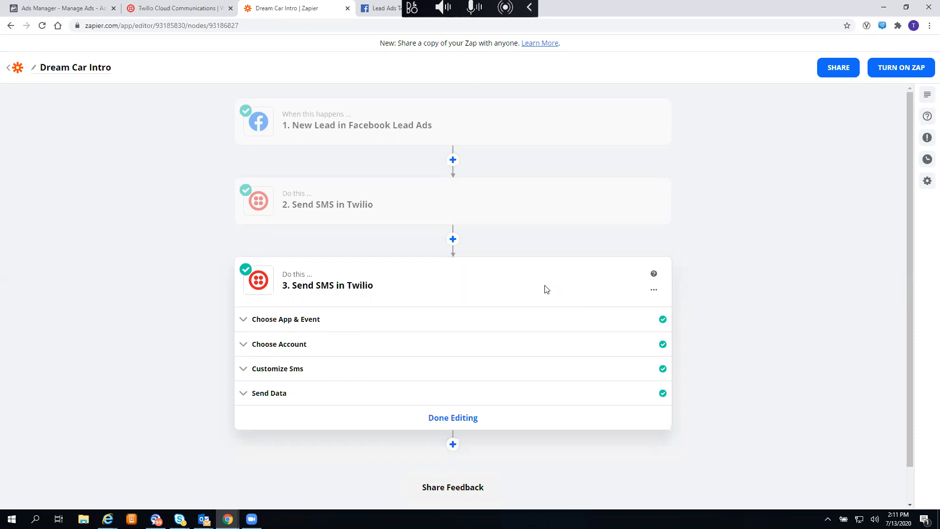
click(389, 11)
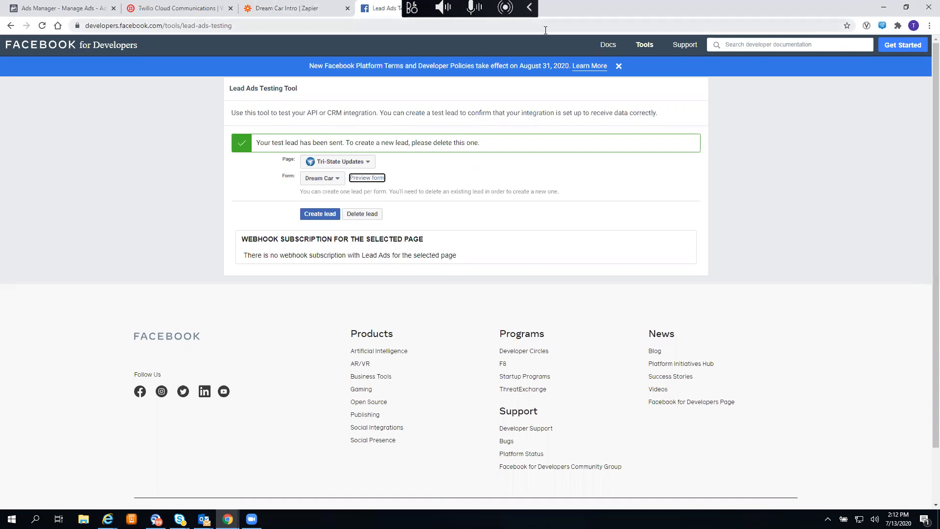
- Minimize Chrome, close the leftover Zapier Twilio connect window, and decline the incoming call
click(885, 10)
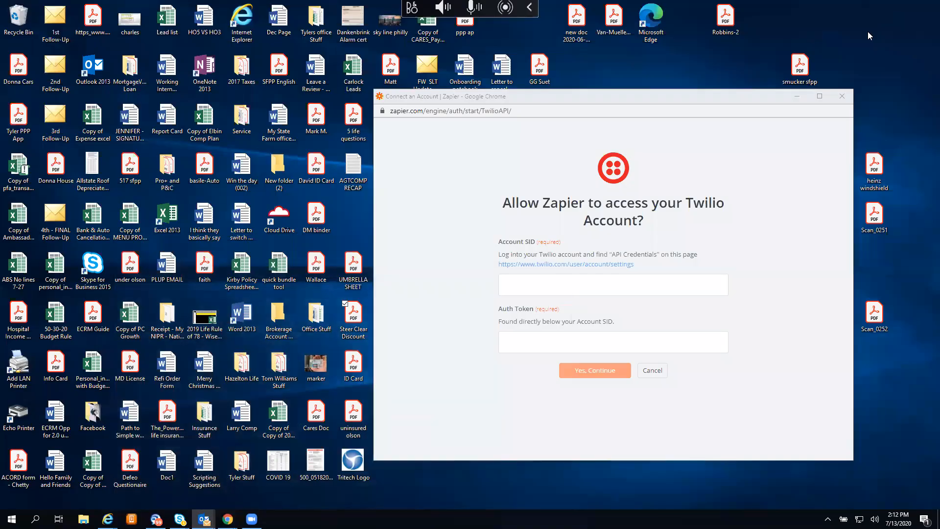
click(837, 99)
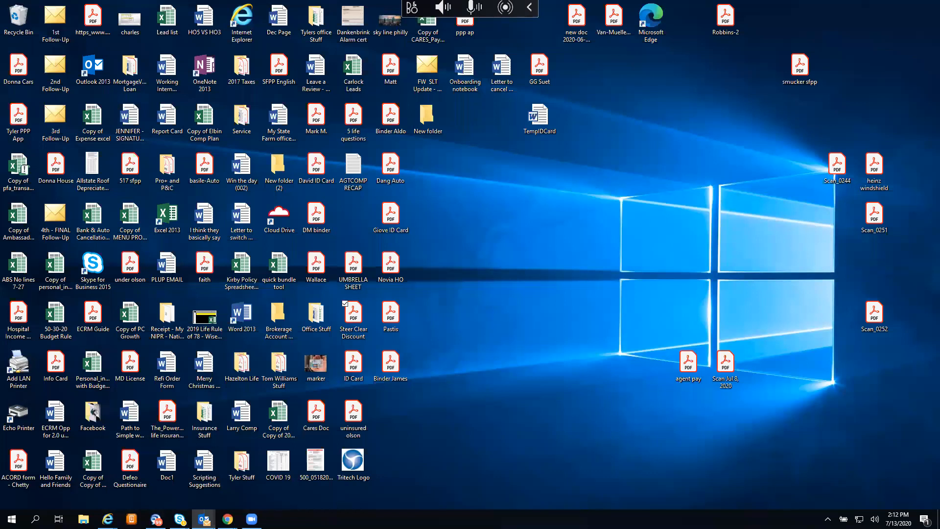
click(895, 491)
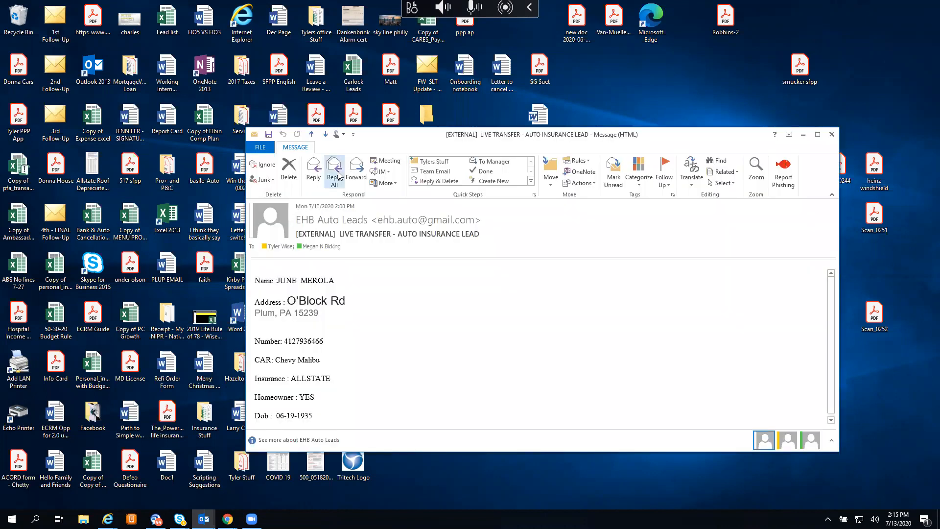
- Reply All with '85 years old', remove the second To recipient, and send
click(339, 173)
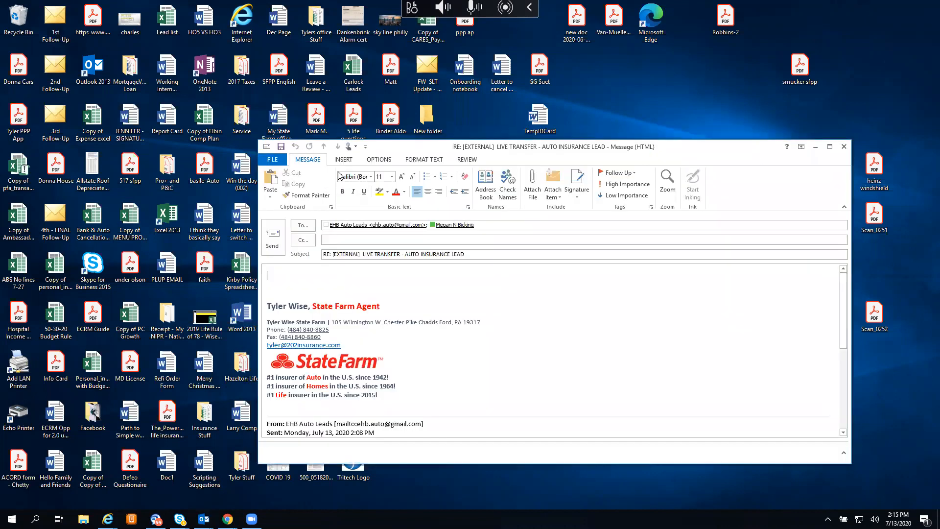
text(85 years o)
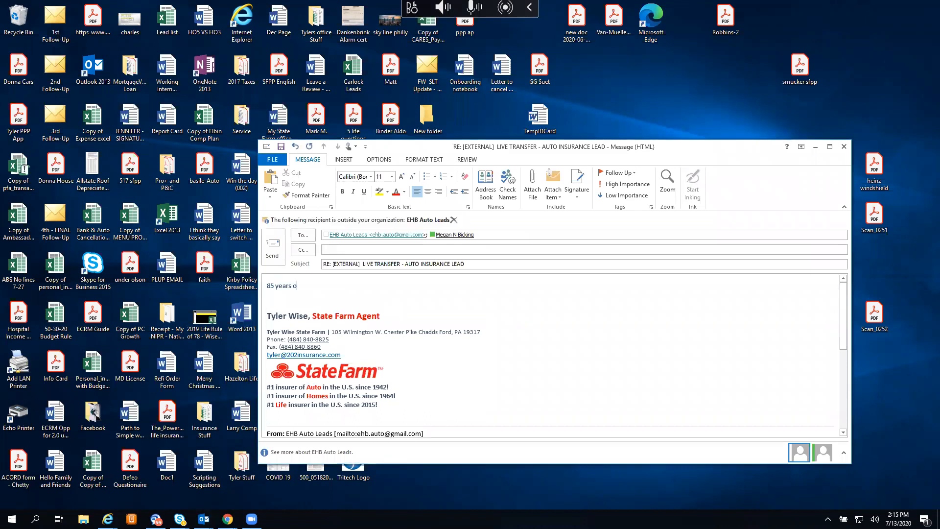
text(ld)
click(490, 235)
key(BackSpace)
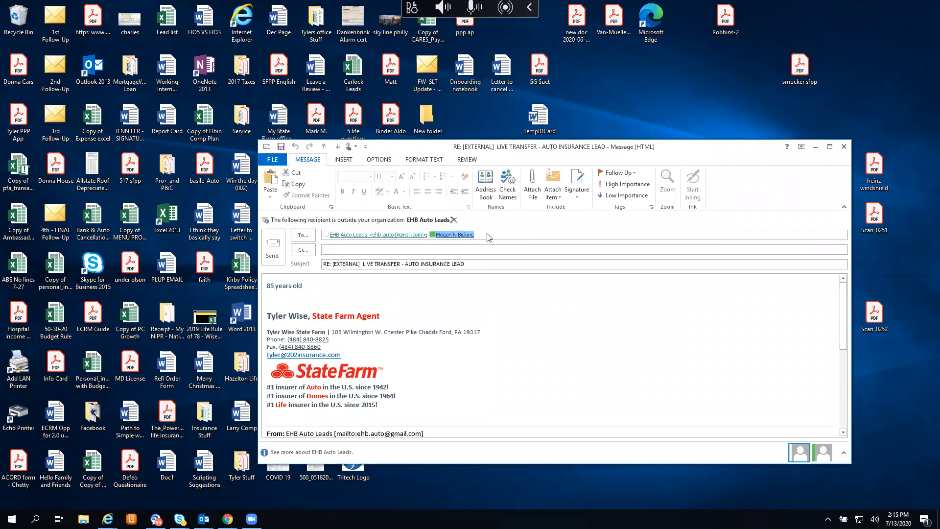
key(BackSpace)
click(274, 250)
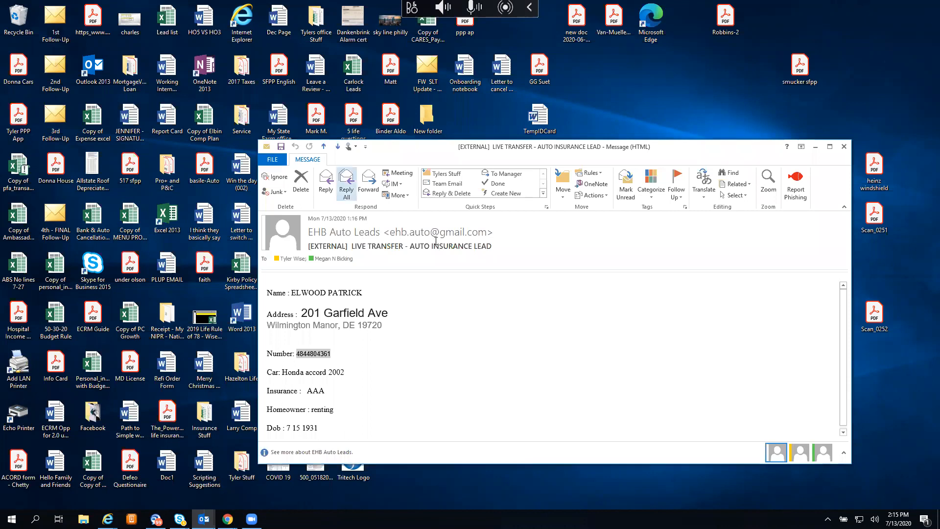
- Reply to the second lead e-mail with '89 years old.' and send it
key(ctrl+r)
text(89 years old.)
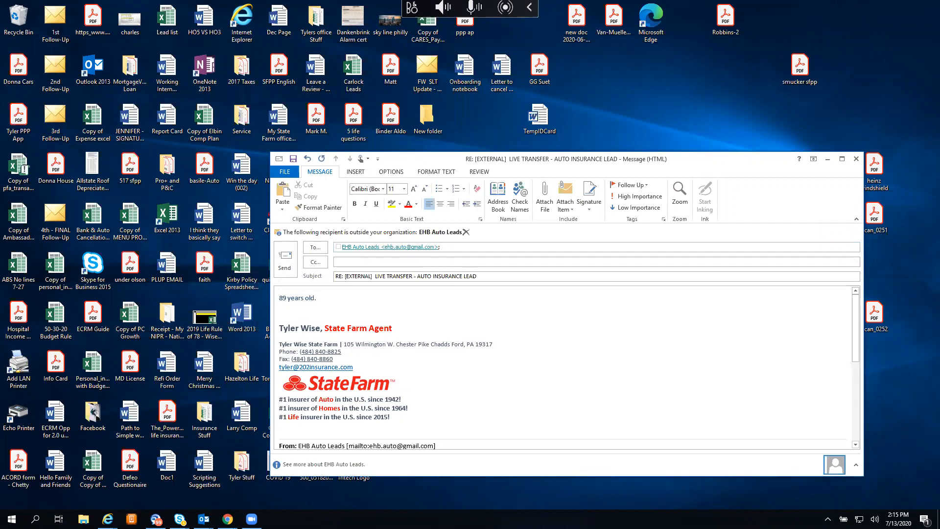
click(291, 255)
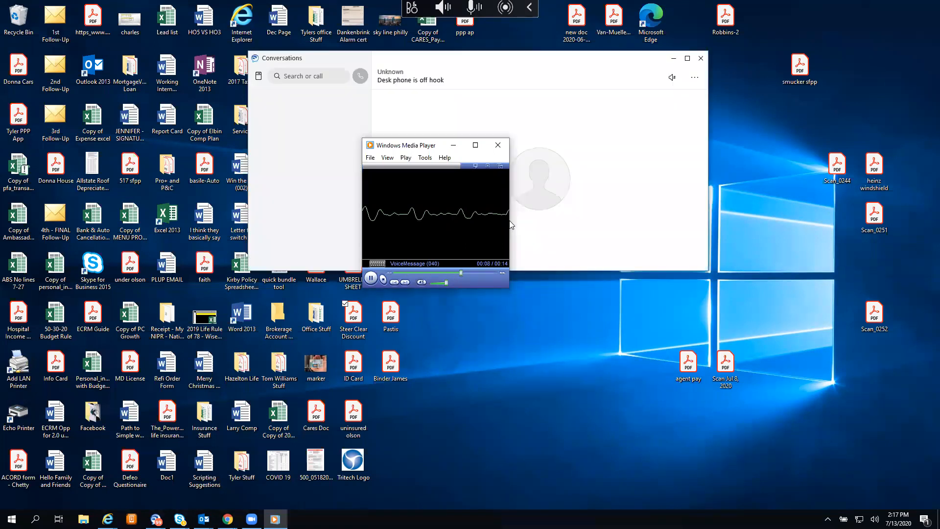
- Close the Windows Media Player voicemail playback window
click(491, 283)
click(496, 146)
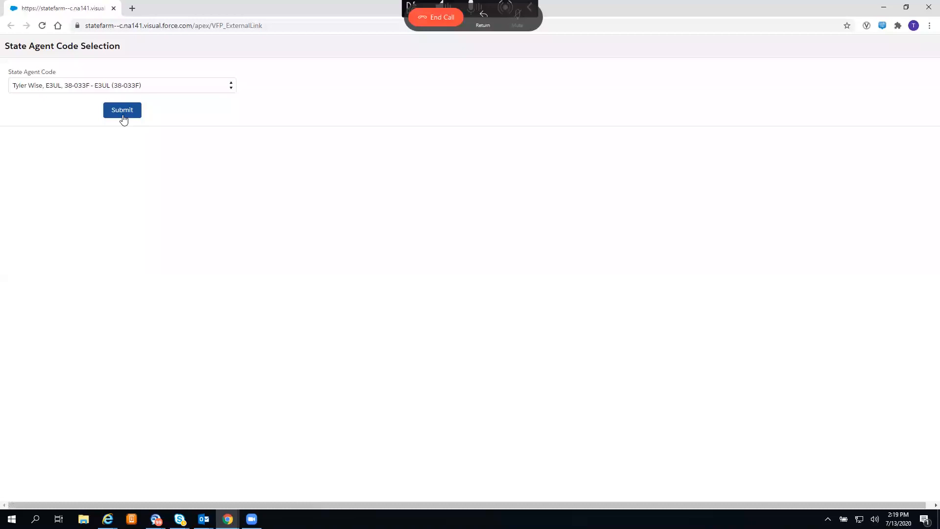
- Submit the already-chosen state agent code on the State Agent Code Selection page
click(123, 117)
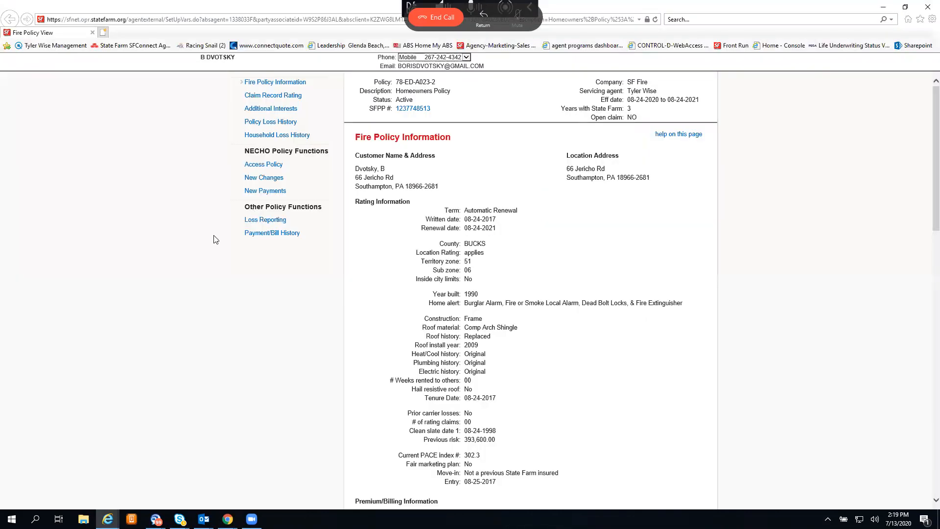
- Review the homeowners policy's Premium Adjustments from Home/Auto down, then return to the top
scroll(213, 239, down, 5)
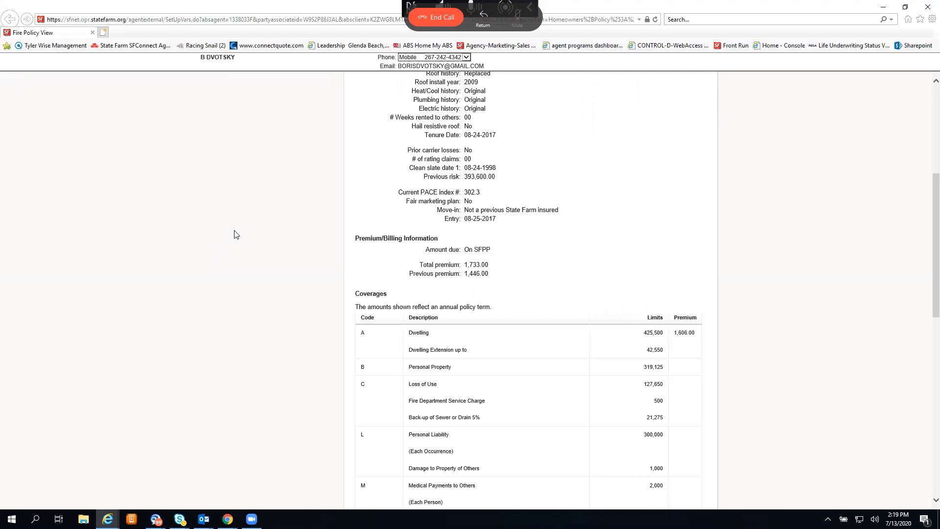
scroll(305, 228, down, 5)
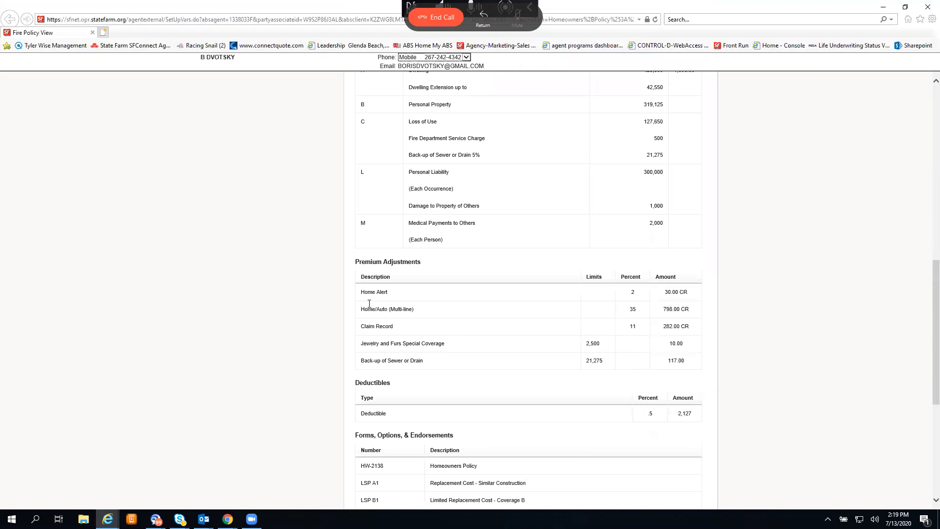
drag(633, 322, 442, 355)
click(441, 353)
scroll(443, 356, down, 2)
scroll(443, 356, down, 6)
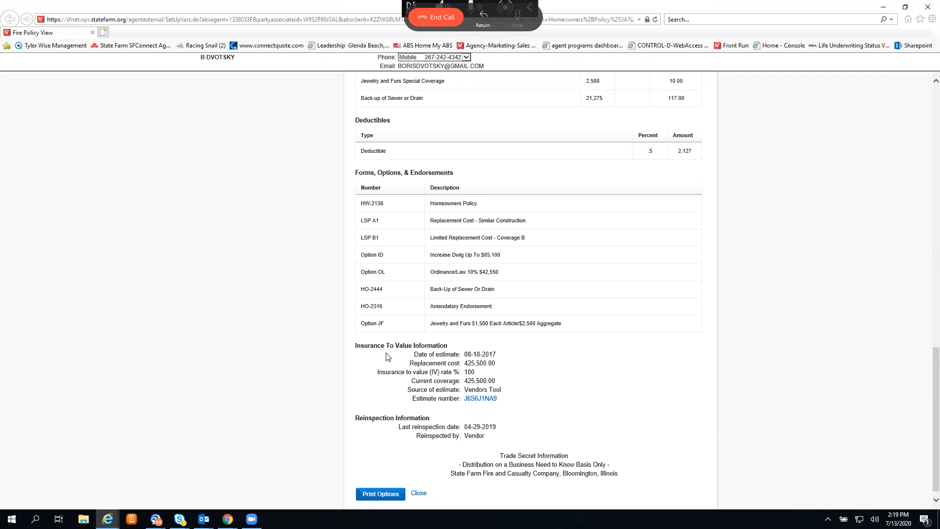
key(Home)
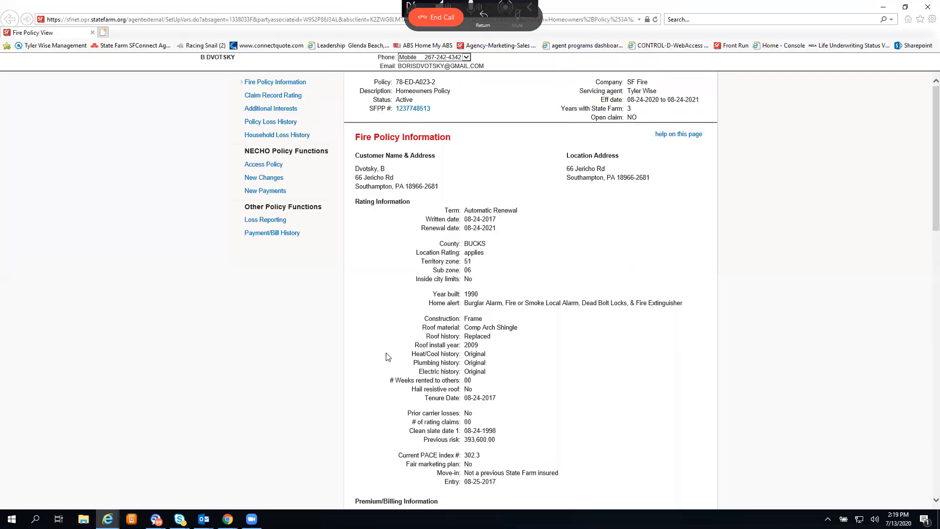
- Highlight the Back-up of Sewer or Drain 5% coverage row and its 21,275 limit
scroll(386, 356, down, 4)
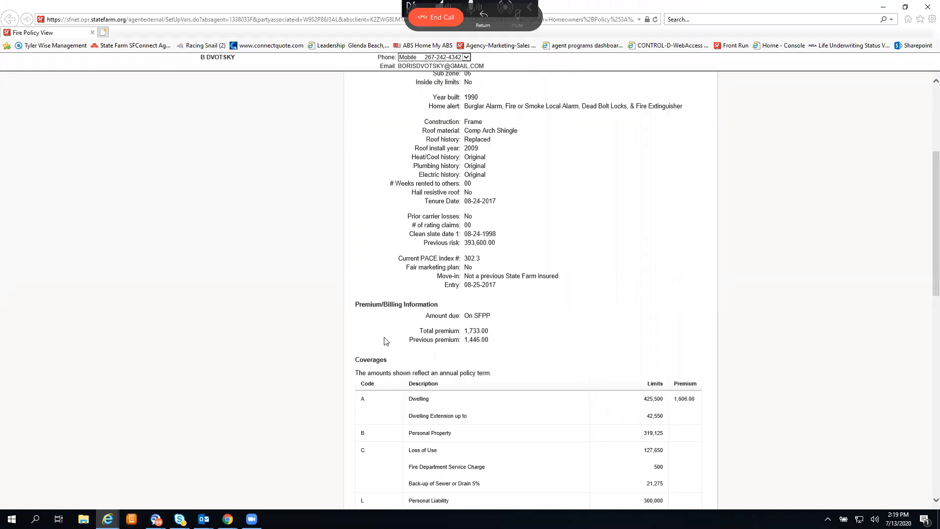
scroll(377, 336, down, 4)
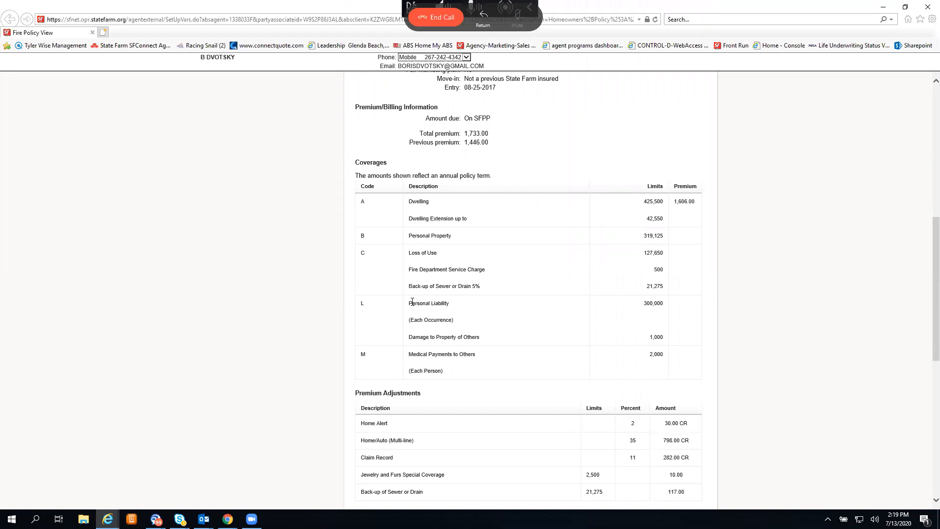
drag(409, 287, 674, 294)
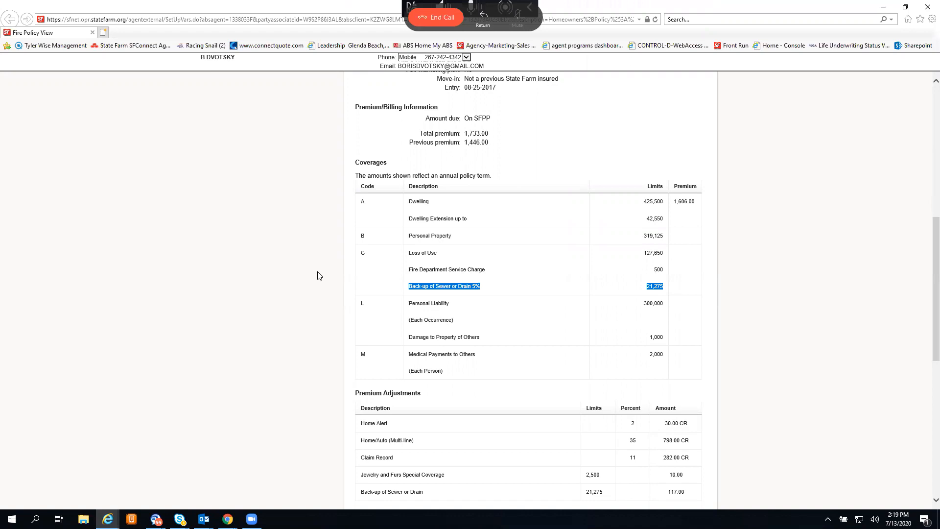
- Review the policy's total and previous premium lines
scroll(318, 275, down, 3)
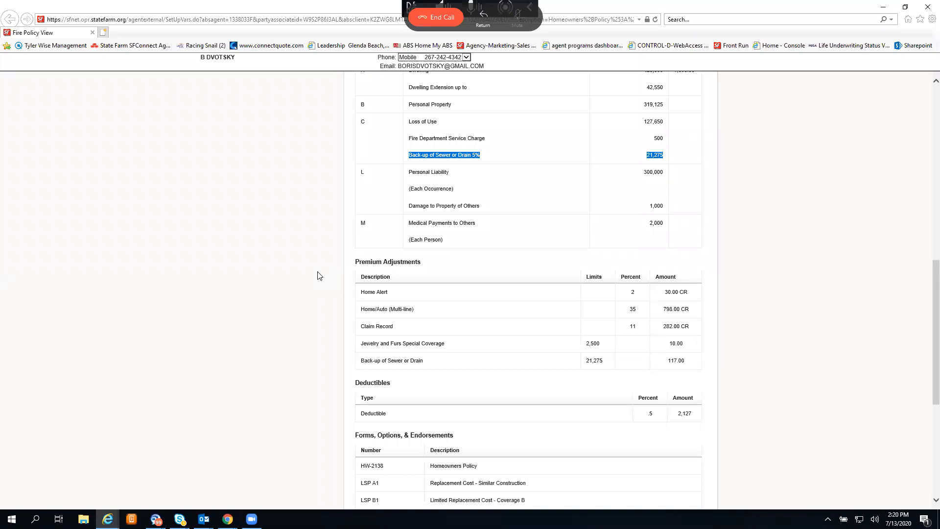
scroll(318, 275, down, 4)
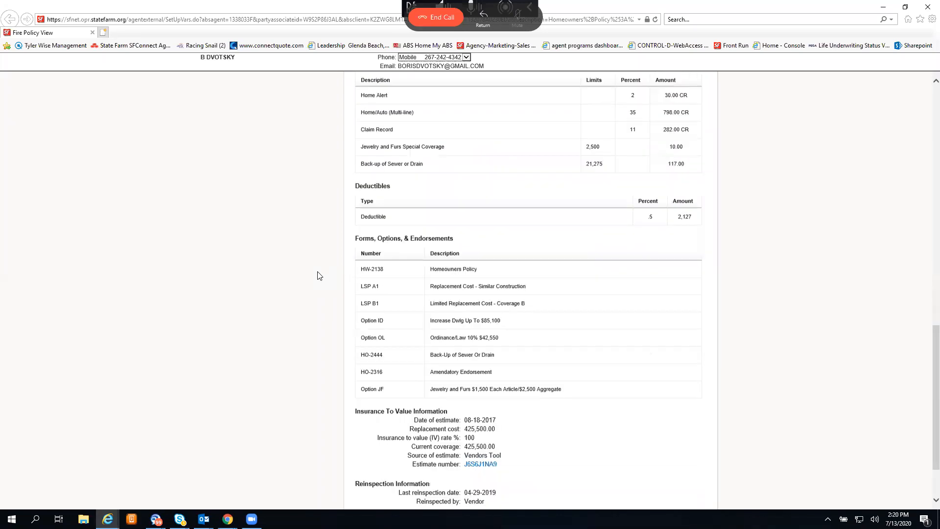
scroll(319, 276, down, 2)
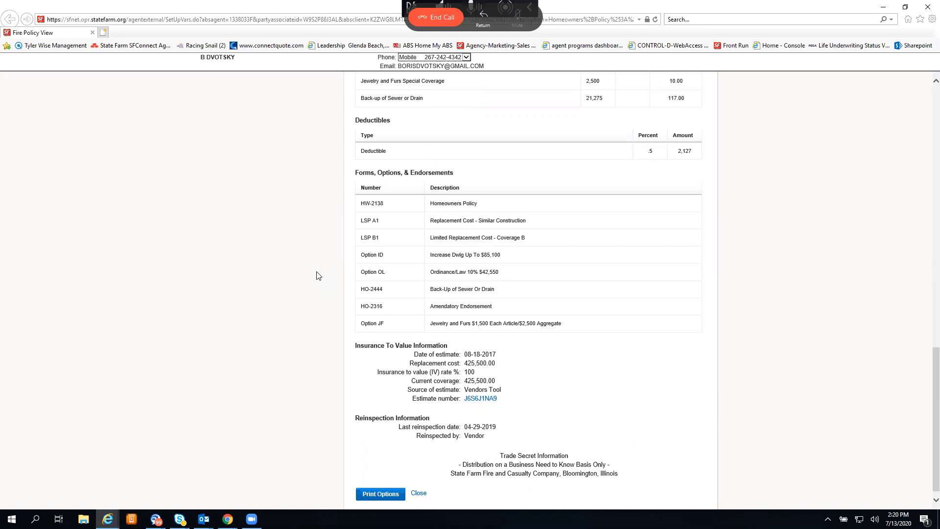
scroll(317, 276, up, 8)
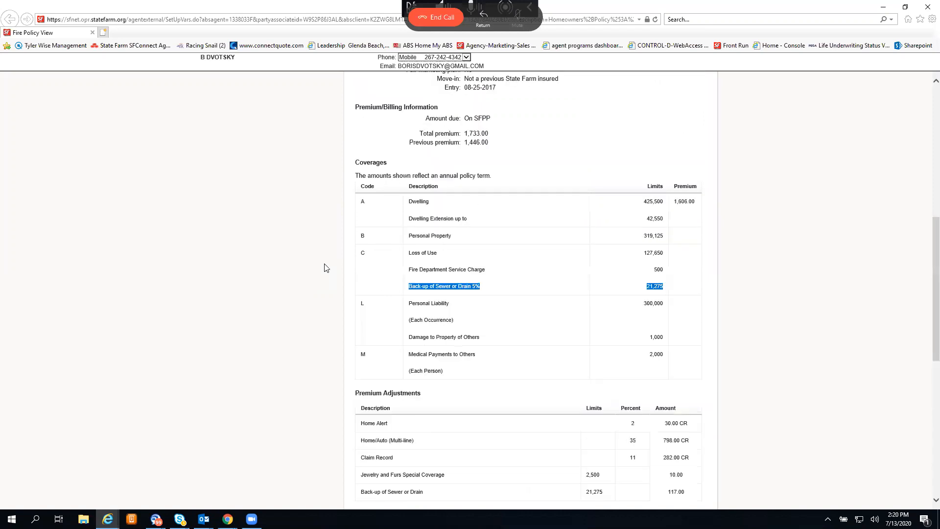
scroll(349, 276, up, 4)
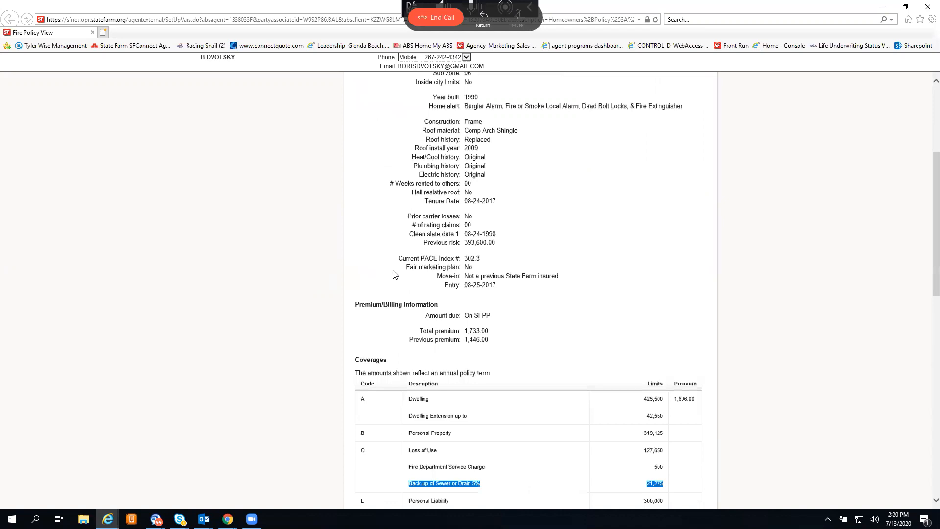
drag(409, 342, 488, 336)
click(385, 327)
- Review premium adjustments from Home Alert to sewer backup, then bring the policy view forward
scroll(499, 344, down, 10)
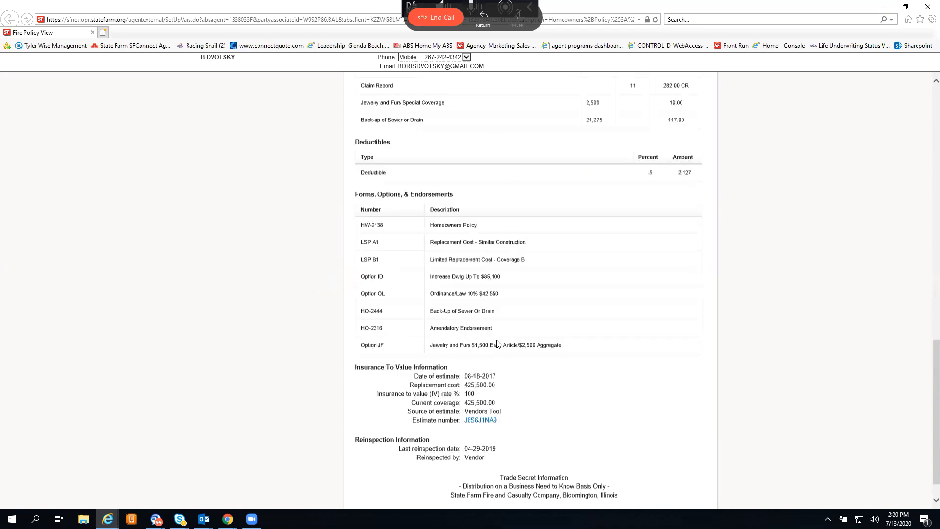
scroll(377, 258, up, 3)
drag(362, 225, 735, 292)
click(734, 292)
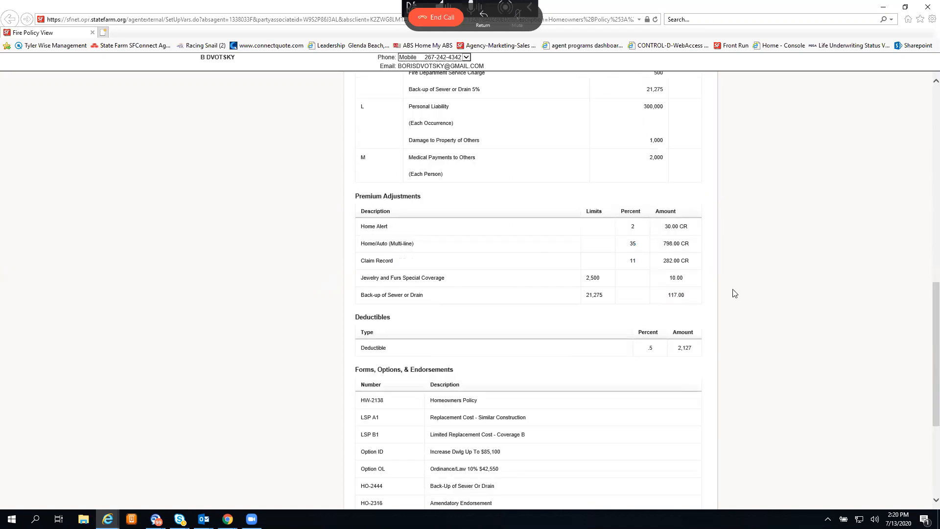
scroll(734, 293, up, 15)
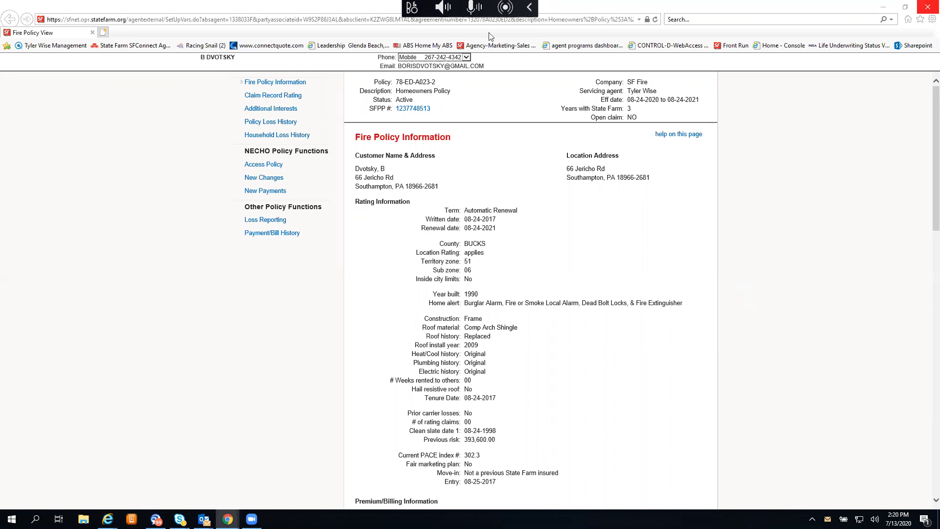
click(927, 8)
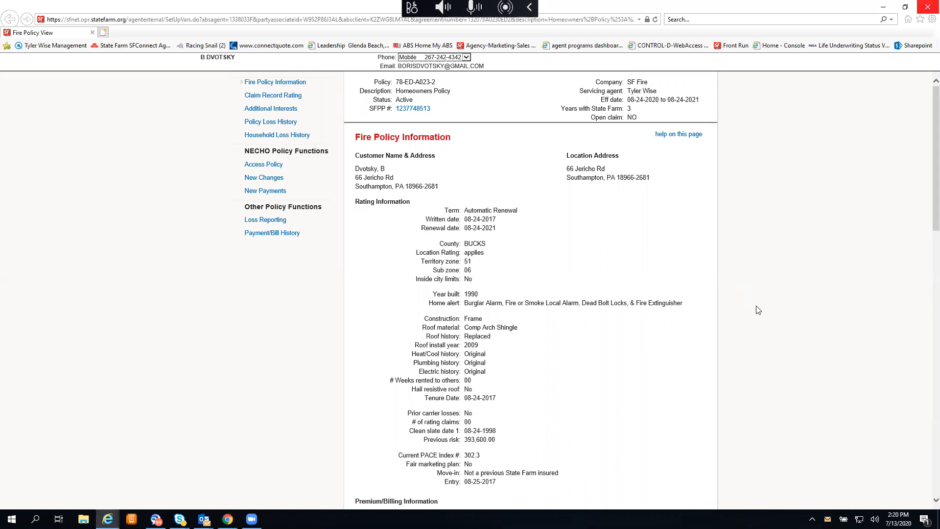
- Close the blank Chrome window and reply-all asking whether to remove the coverages or just get a quote
click(929, 7)
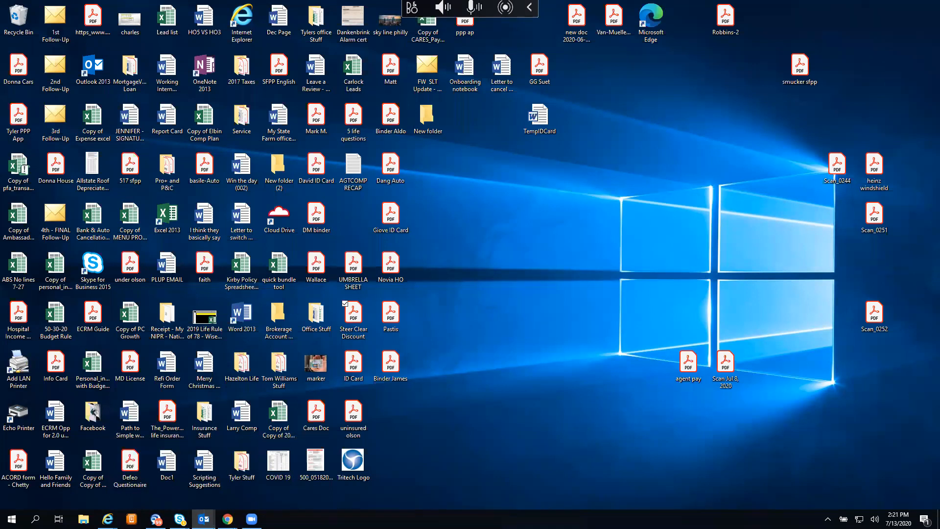
drag(939, 160, 466, 160)
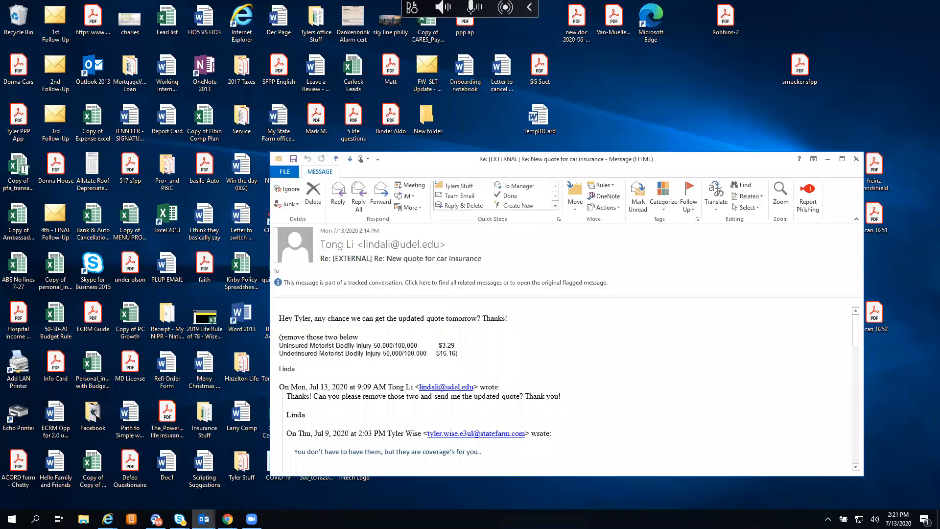
click(359, 201)
text(Spy pi)
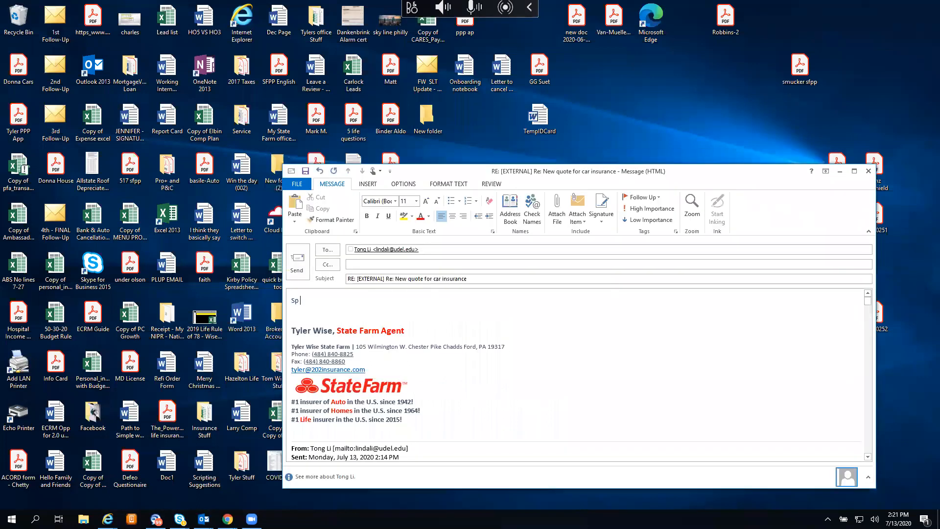
key(BackSpace)
key(BackSpace)
key(BackSpace)
key(BackSpace)
key(BackSpace)
text(o you want m)
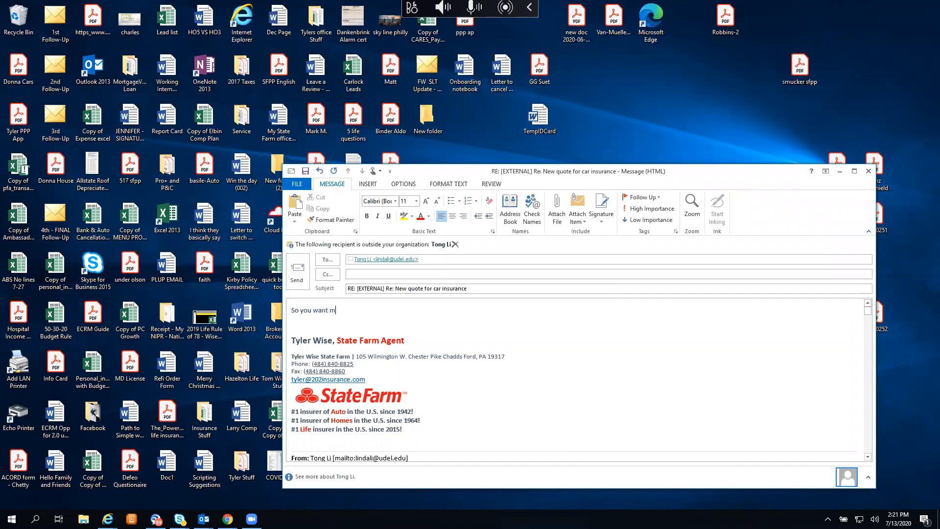
text(e to remove these for good?  Or you just want )
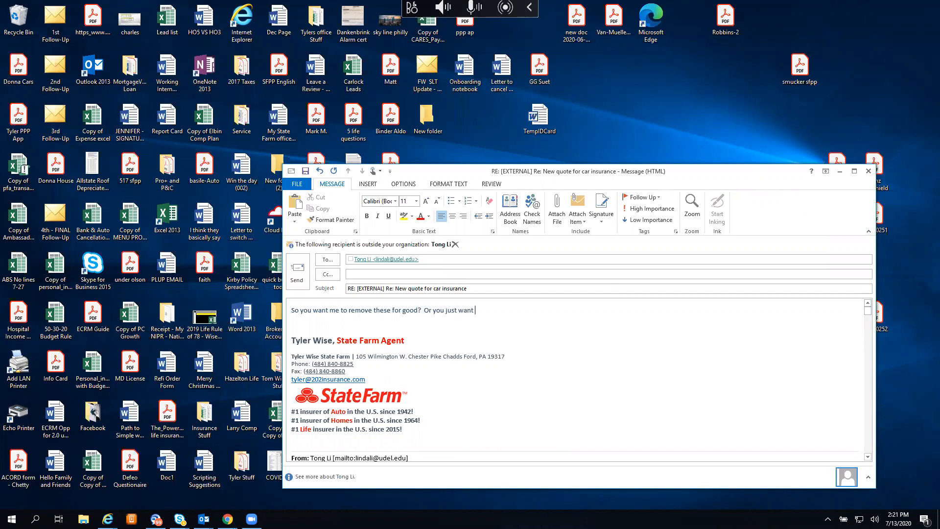
text(a quote on what it will be with out them?)
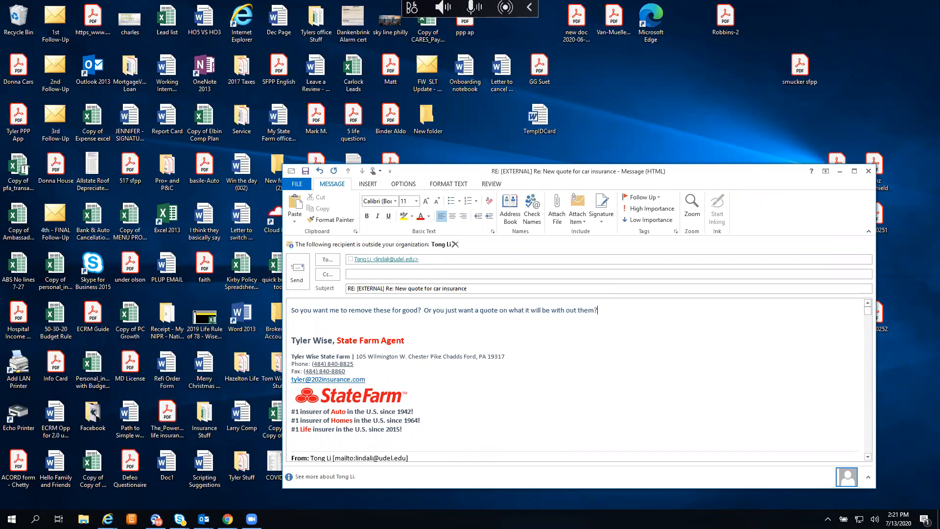
click(297, 269)
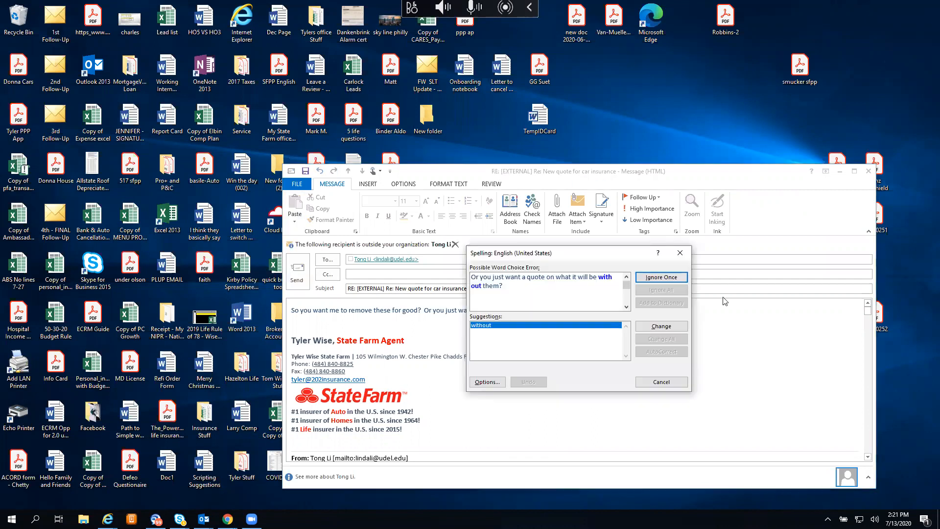
click(673, 278)
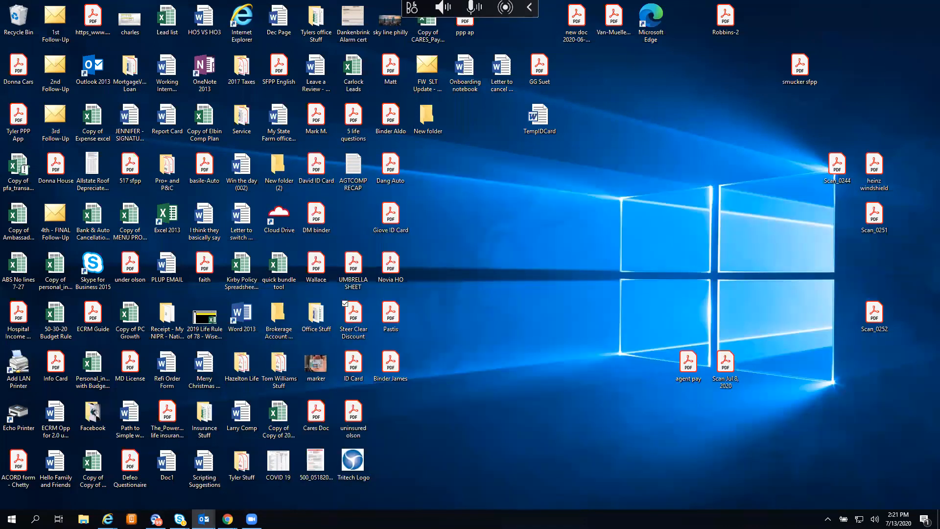
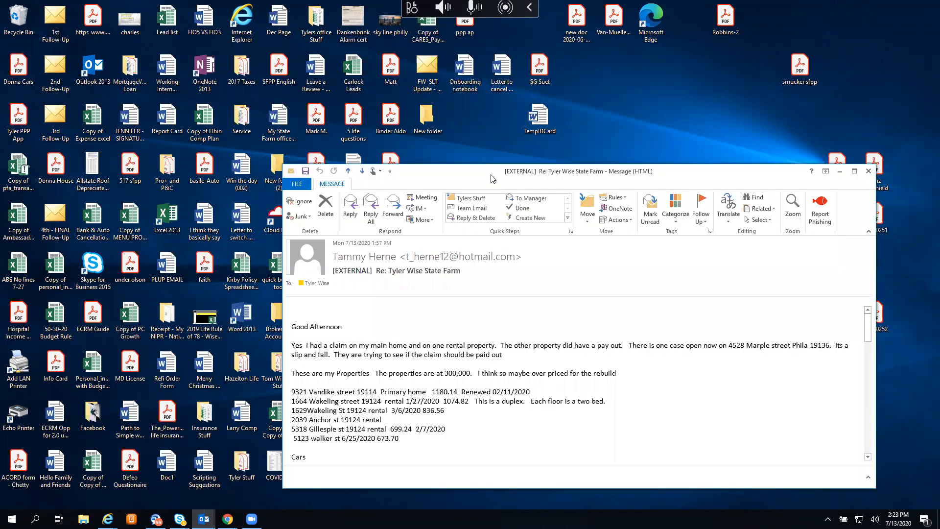
- Reply all, greeting the sender and asking 'When was the claim on the Primary residence?'
drag(493, 177, 505, 88)
click(382, 116)
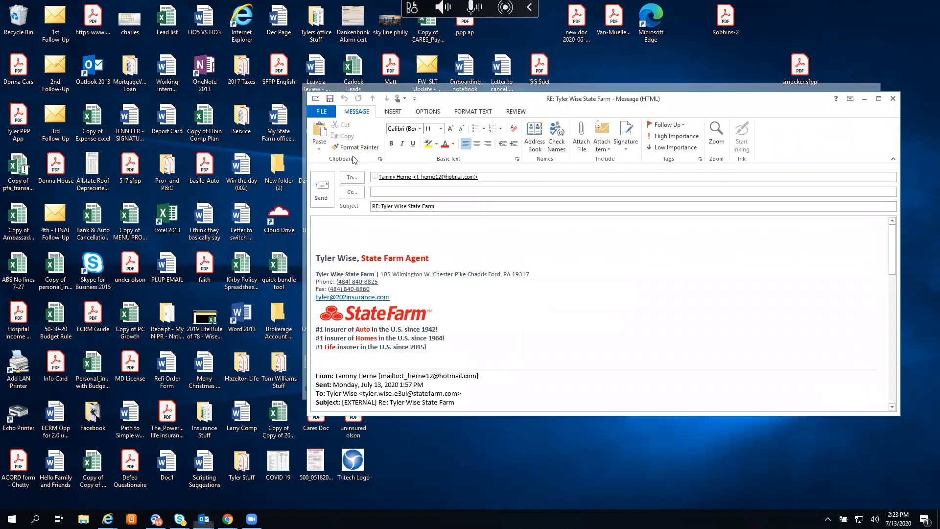
text(Tammy-)
key(Return)
key(Return)
text(When was the claim on the Primary res)
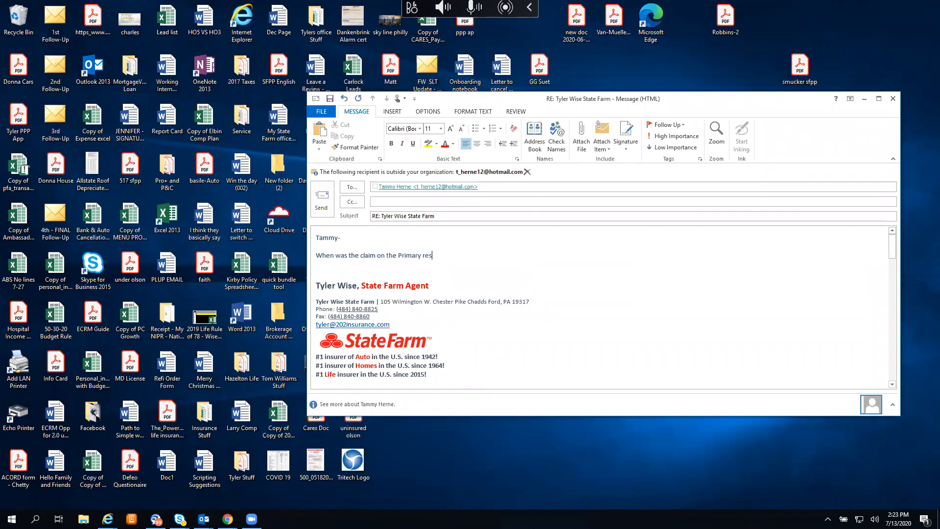
text(idence?)
click(326, 200)
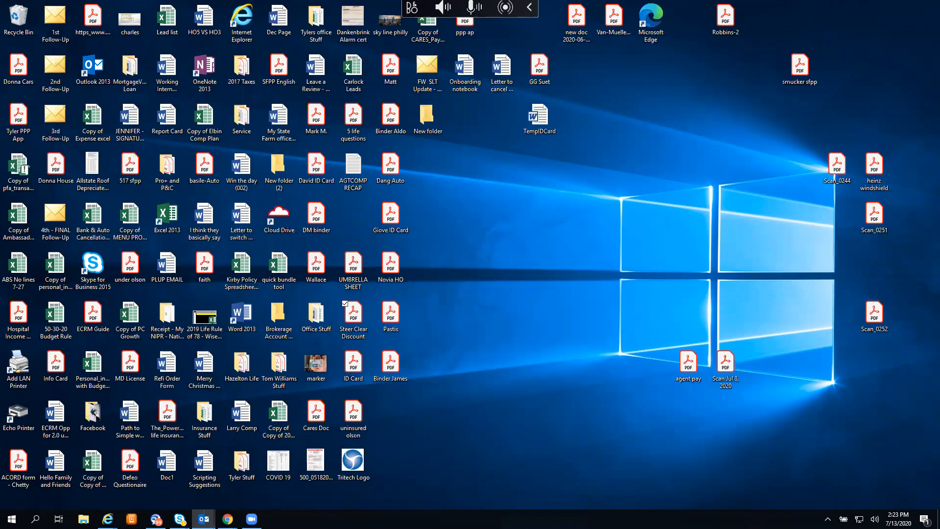
- Start a Fire-line Rental Dwelling Policy application effective 07-13-2020
click(203, 519)
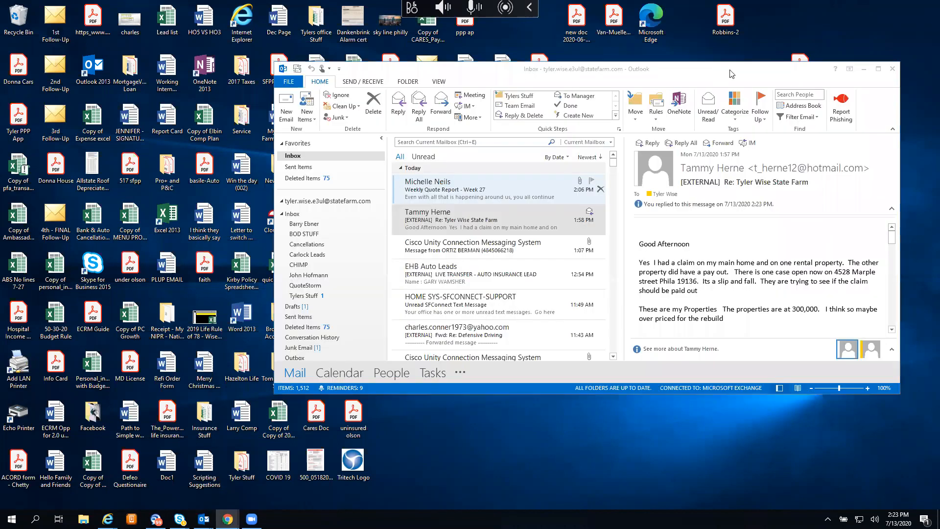
drag(732, 74, 939, 74)
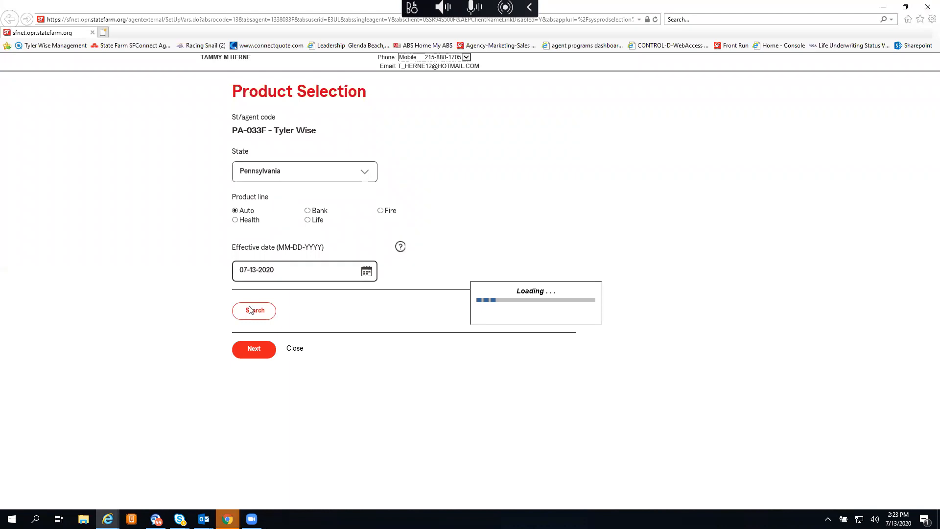
click(379, 248)
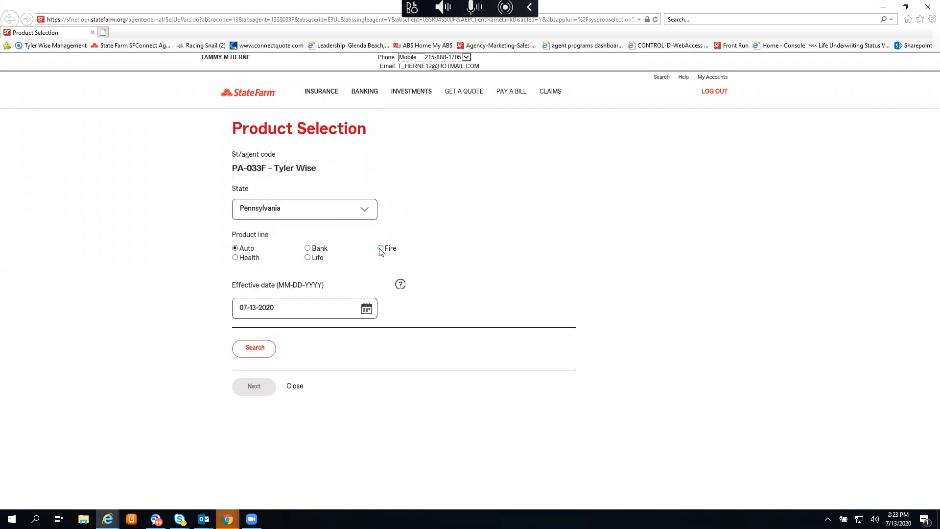
click(367, 309)
click(280, 404)
click(255, 348)
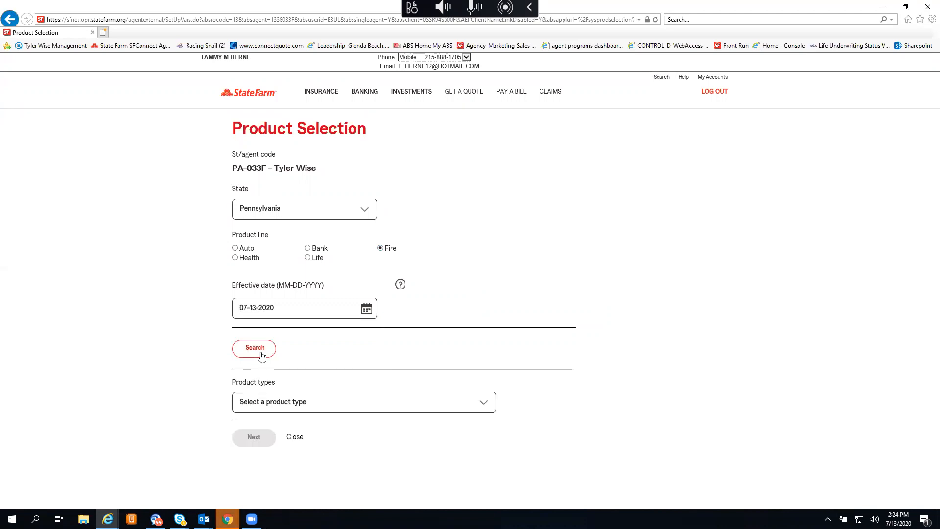
click(295, 404)
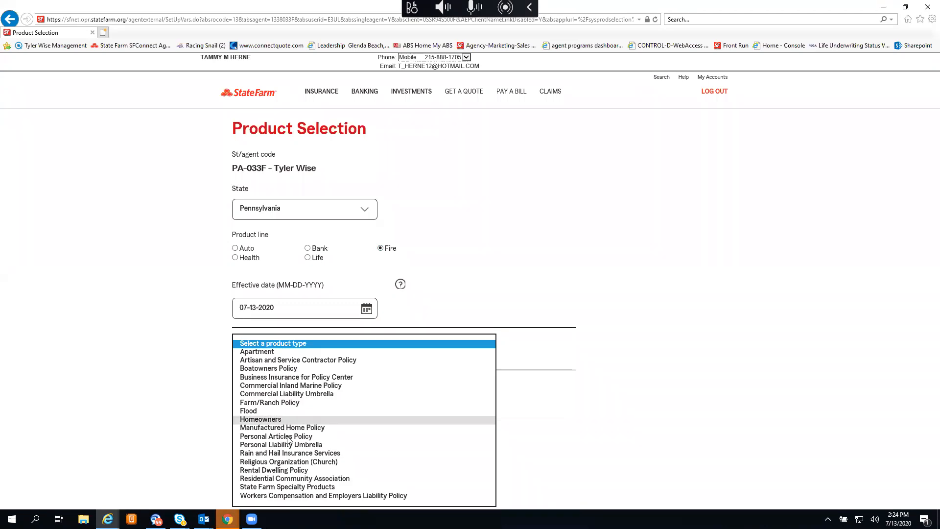
click(286, 470)
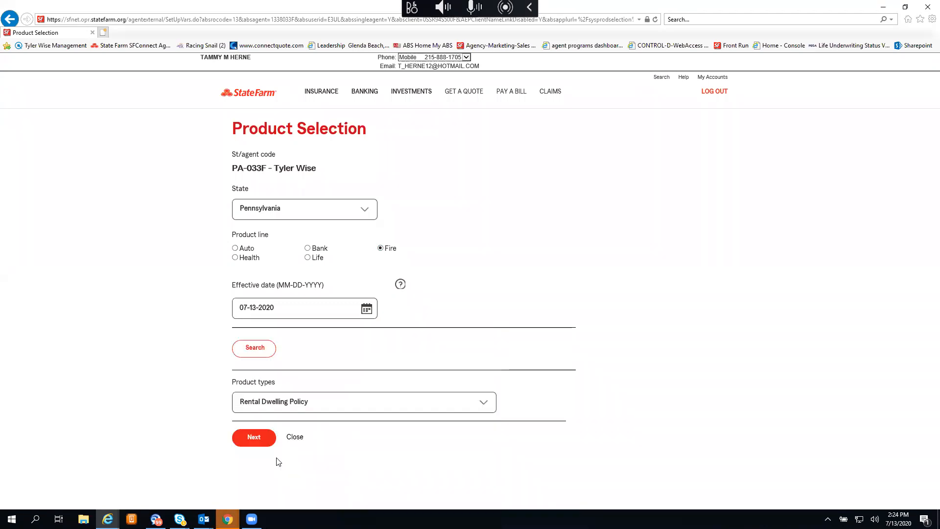
click(256, 438)
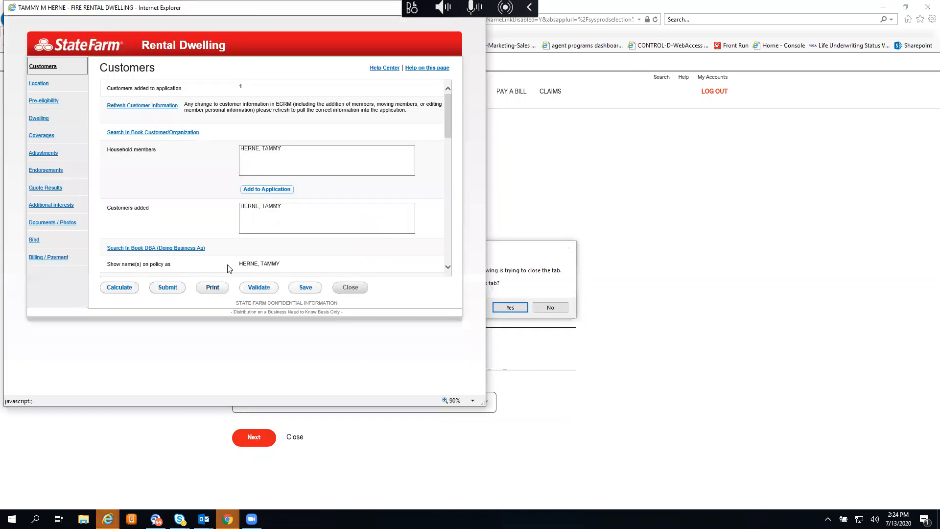
- Maximize the application and set ownership to Individual with occupation 'realtor'
drag(283, 8, 455, 73)
click(625, 73)
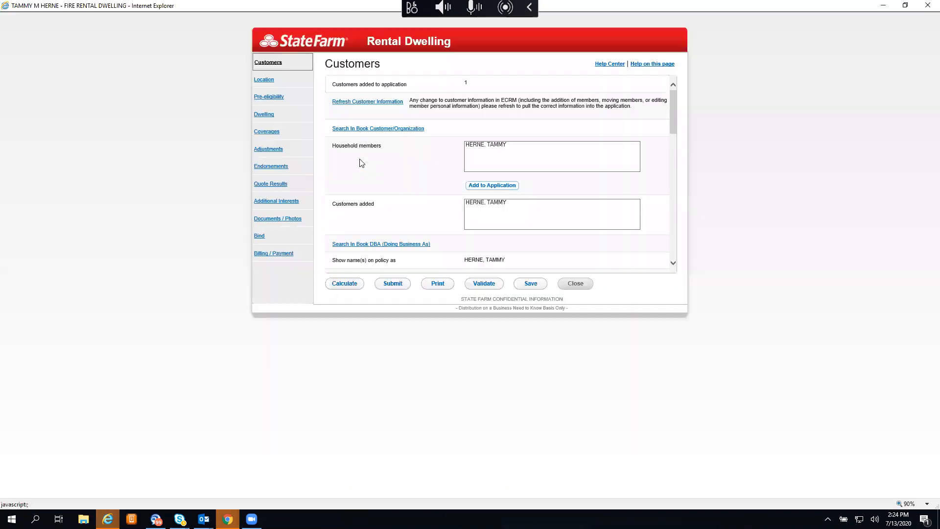
scroll(394, 188, down, 3)
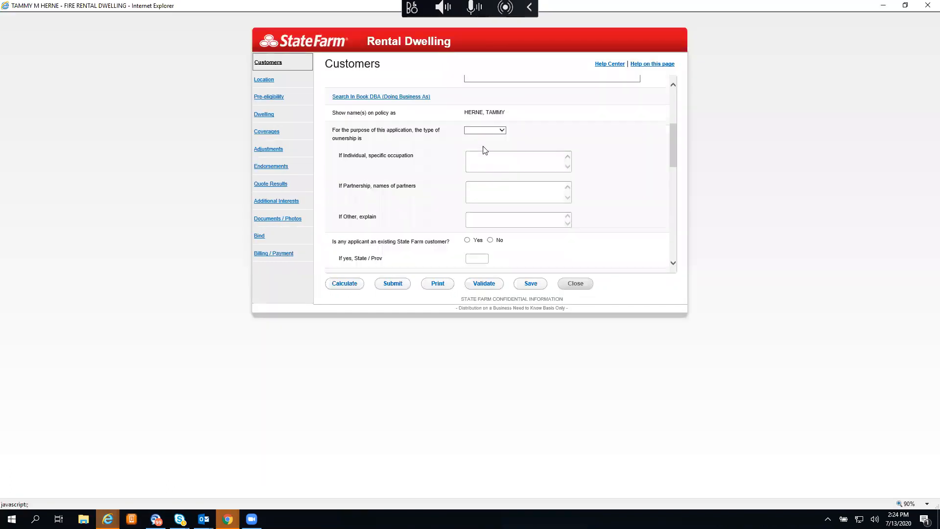
click(492, 131)
click(489, 139)
click(480, 163)
text(realtor)
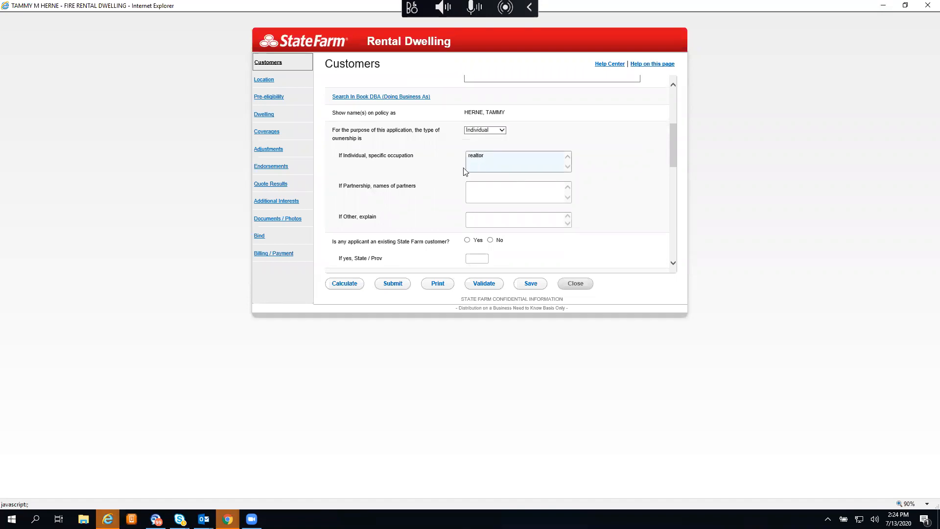
- Answer No to existing customer and to replacing a policy, then continue to Location
scroll(496, 186, down, 1)
click(491, 181)
scroll(465, 205, down, 2)
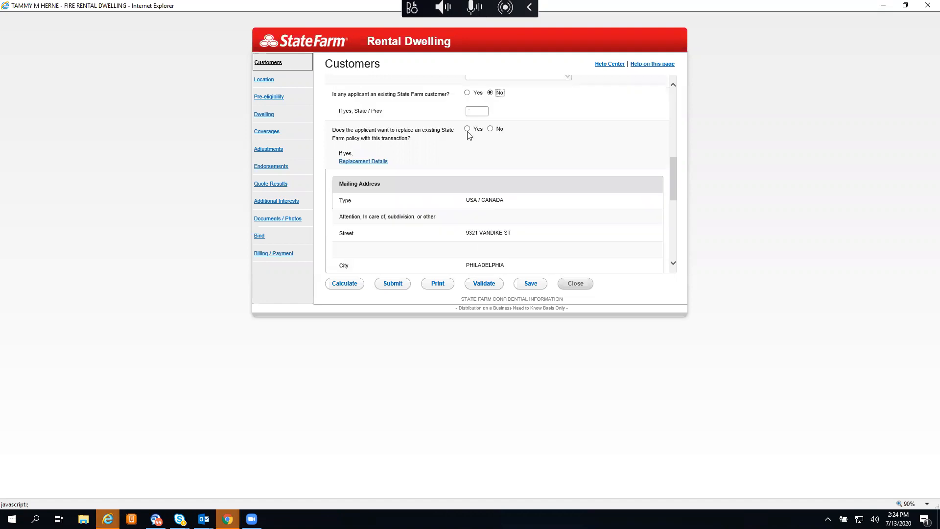
click(491, 128)
scroll(588, 205, down, 5)
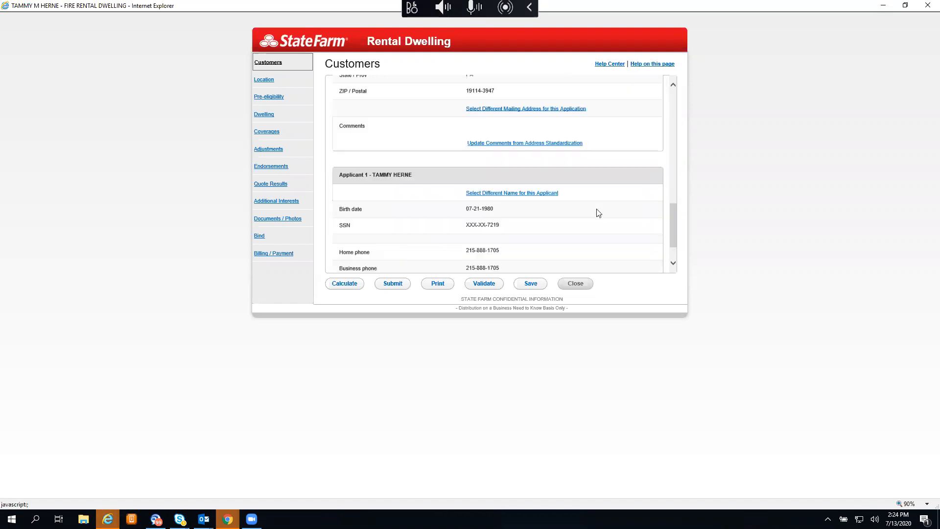
scroll(642, 269, down, 1)
click(655, 266)
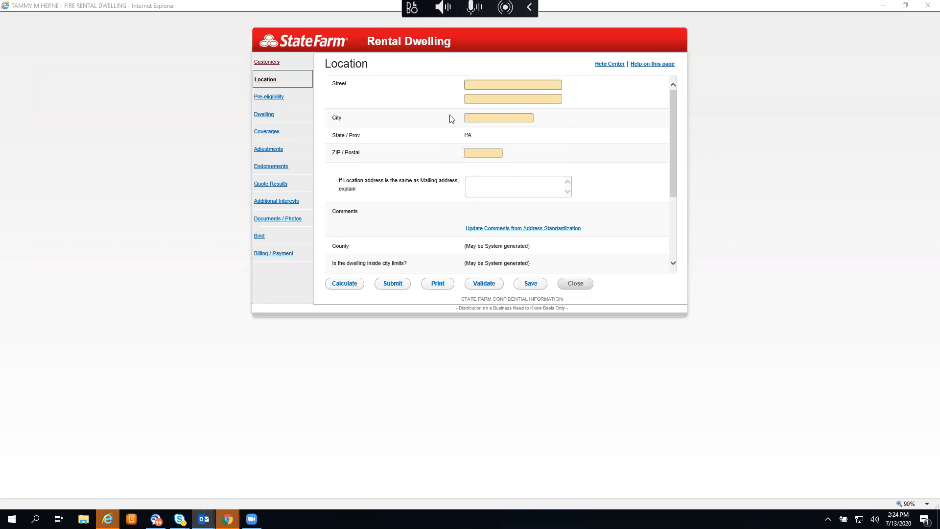
- Enter the property's street address, Philadelphia as the city, and its ZIP code
click(468, 84)
key(Tab)
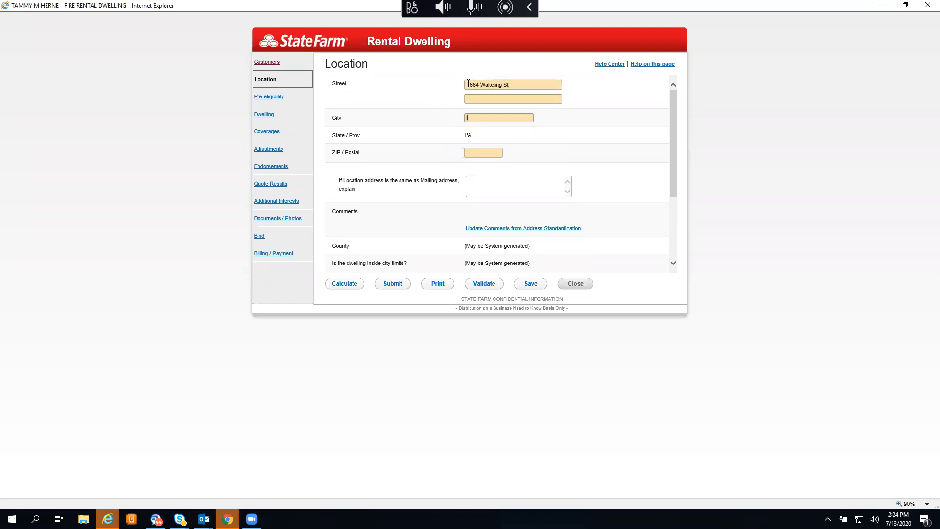
text(Philadelphia)
key(Tab)
text(1912)
- Answer Yes to fire department within 10 miles and year-round water, then continue
scroll(587, 205, down, 3)
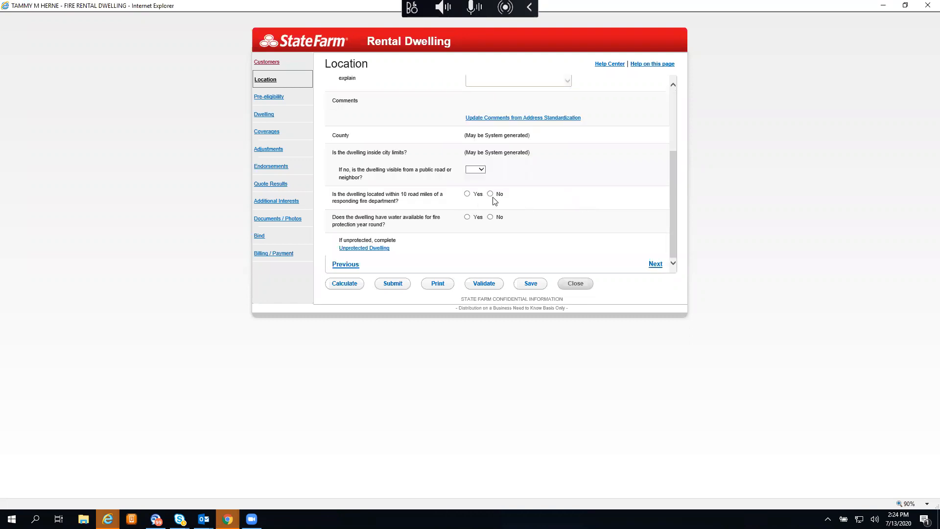
click(467, 194)
click(467, 217)
click(655, 264)
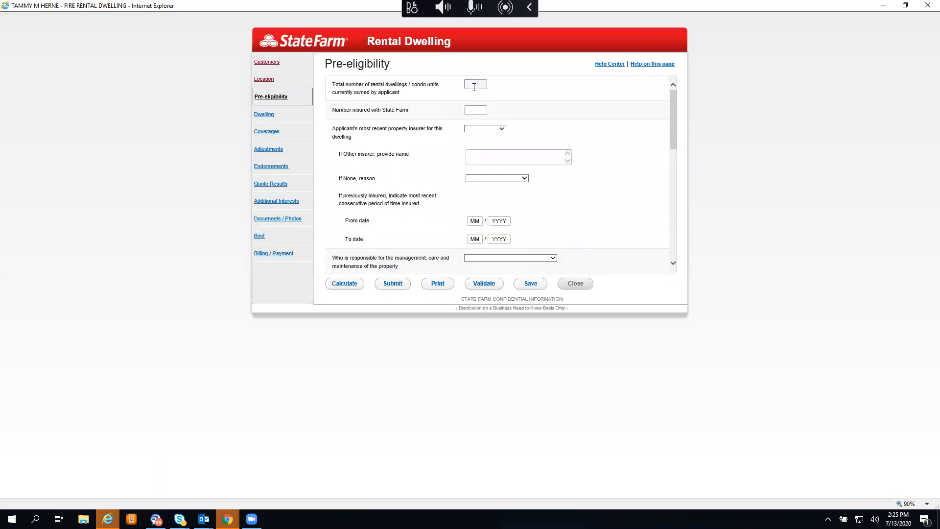
- Record 1 rental dwelling owned and the previous insurer as Other insurer, USAA
text(1)
click(482, 110)
text(1)
click(483, 132)
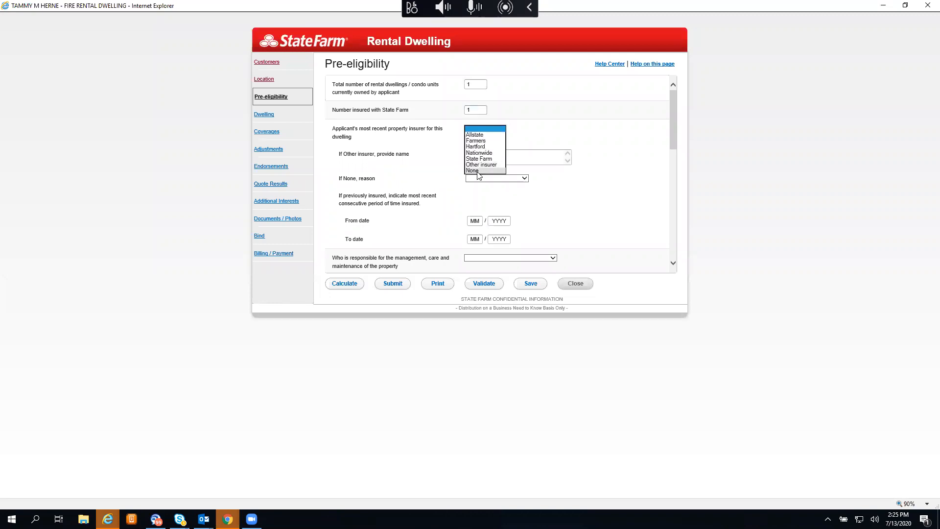
click(478, 171)
click(482, 128)
click(480, 122)
click(482, 156)
text(USAA)
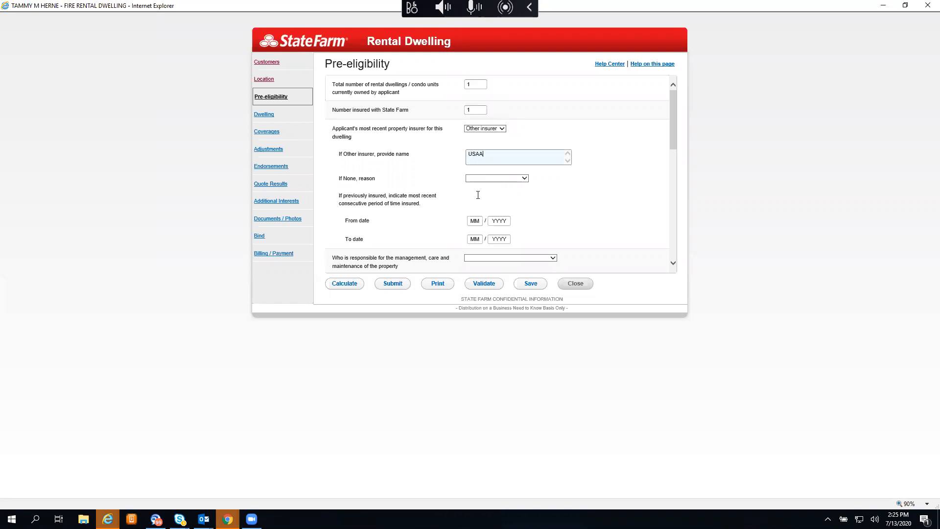
- Enter prior coverage 01/2005–07/2020, personal supervision, and weekly on-site visits
scroll(502, 186, down, 2)
click(476, 162)
text(0120)
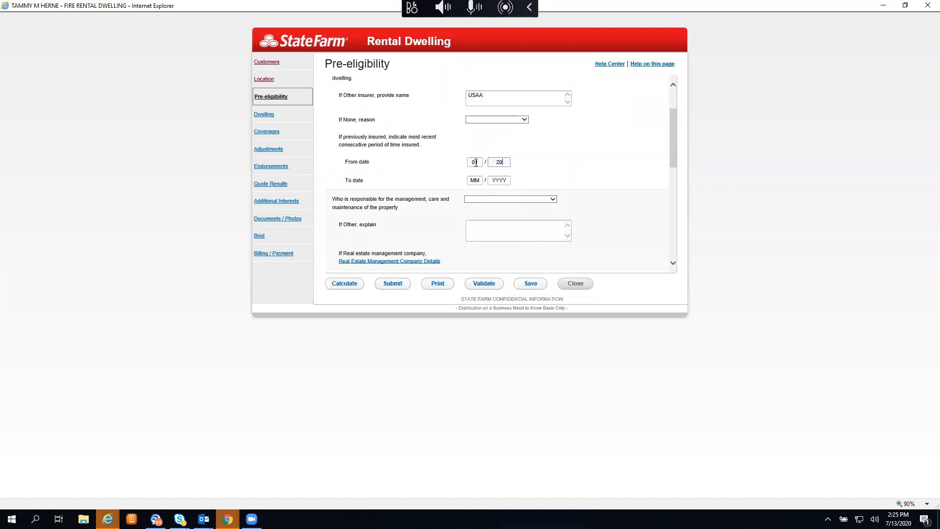
text(05072020)
click(484, 200)
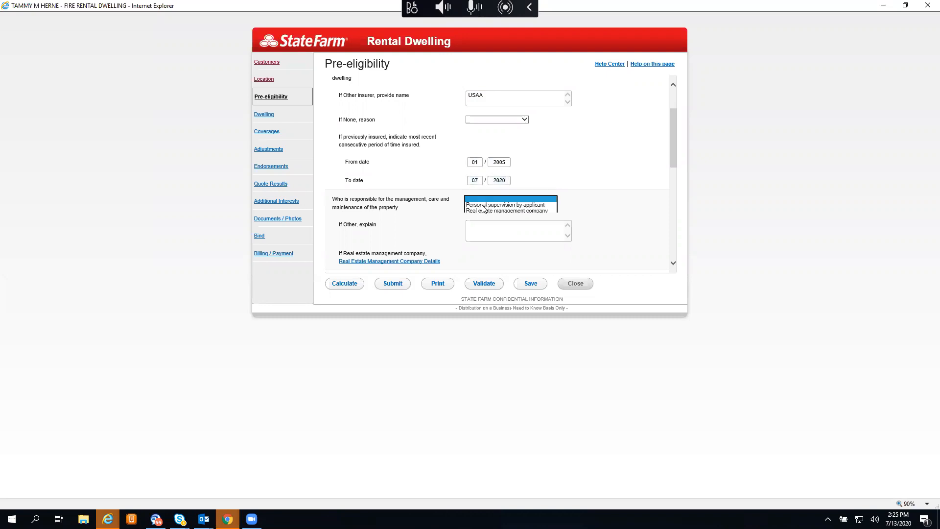
scroll(426, 209, down, 2)
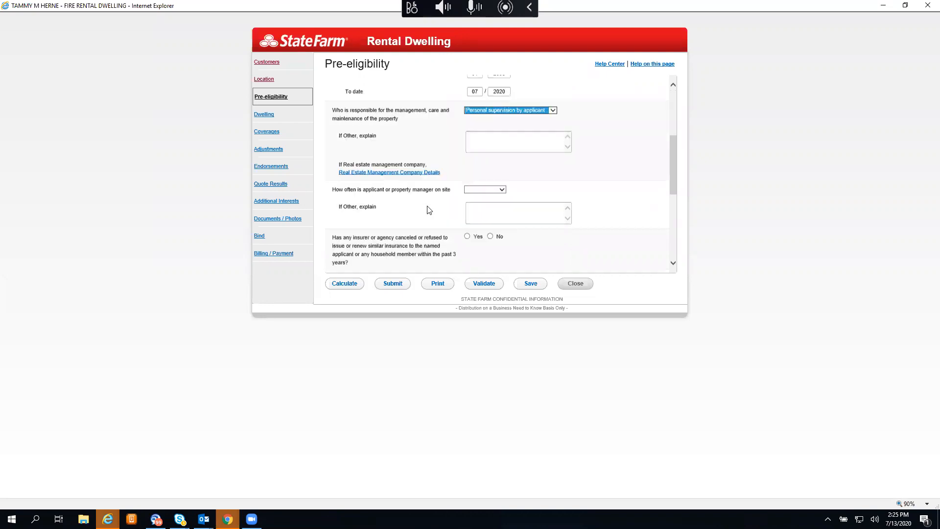
click(497, 190)
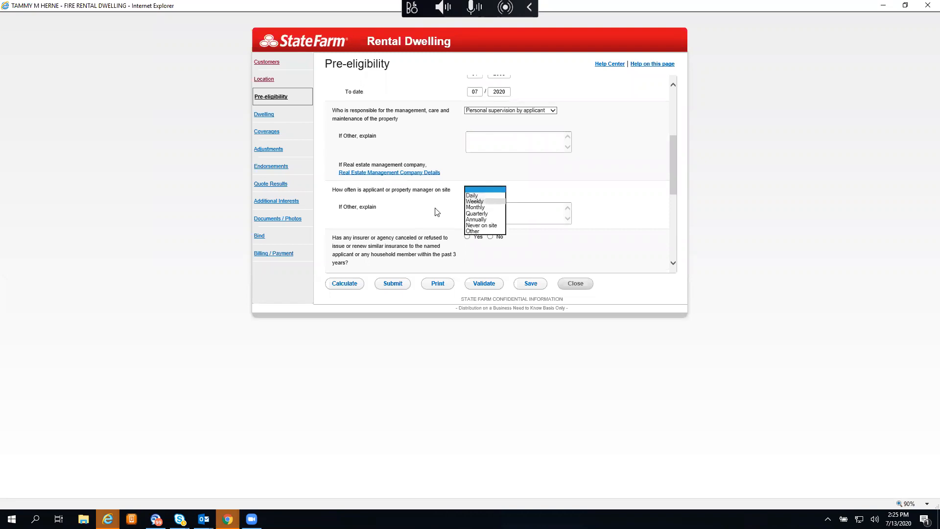
click(437, 210)
- Answer No to cancellations, losses, damage and arson, Yes to smoke detectors; order consumer reports
scroll(448, 203, down, 2)
click(491, 177)
scroll(488, 191, down, 2)
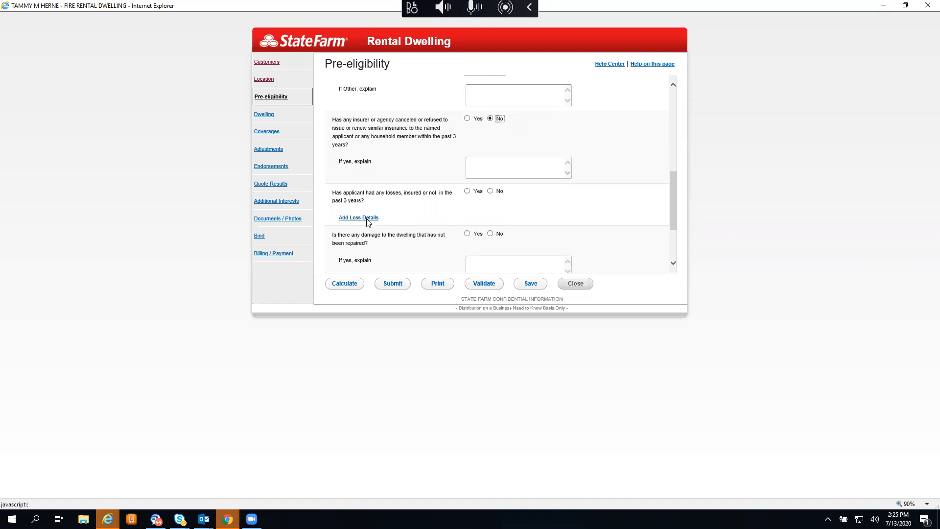
click(490, 194)
scroll(482, 191, down, 1)
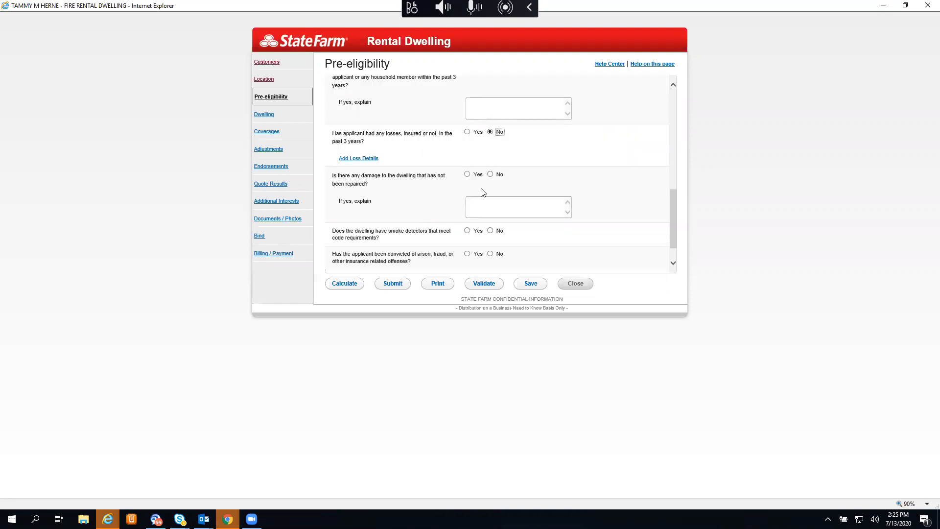
click(490, 174)
scroll(420, 197, down, 1)
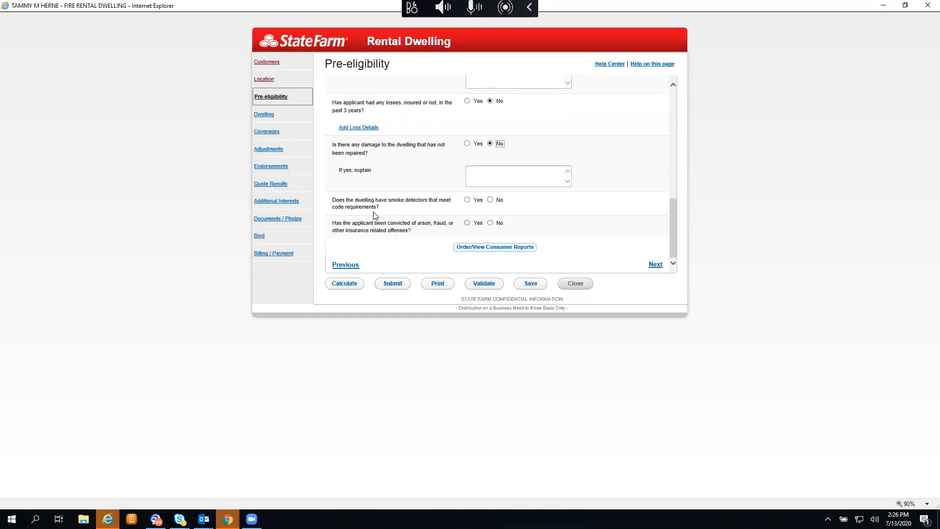
click(467, 200)
click(490, 223)
click(487, 247)
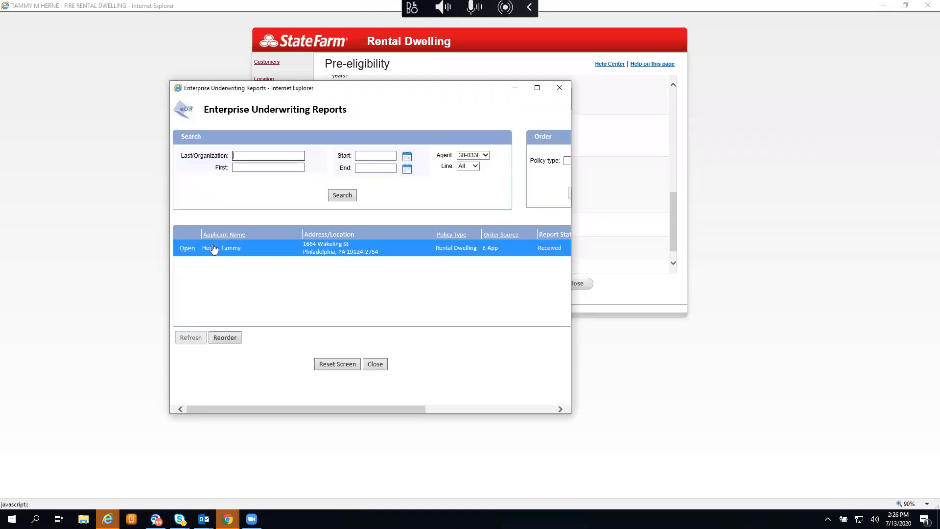
- Review the applicant's loss history report, noting the 2017 claim paid $6,770.00
click(186, 248)
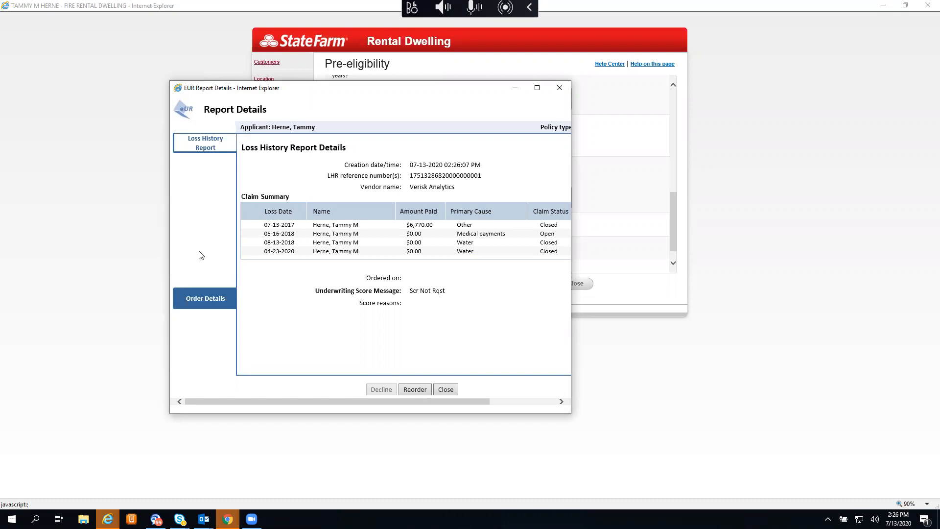
click(445, 390)
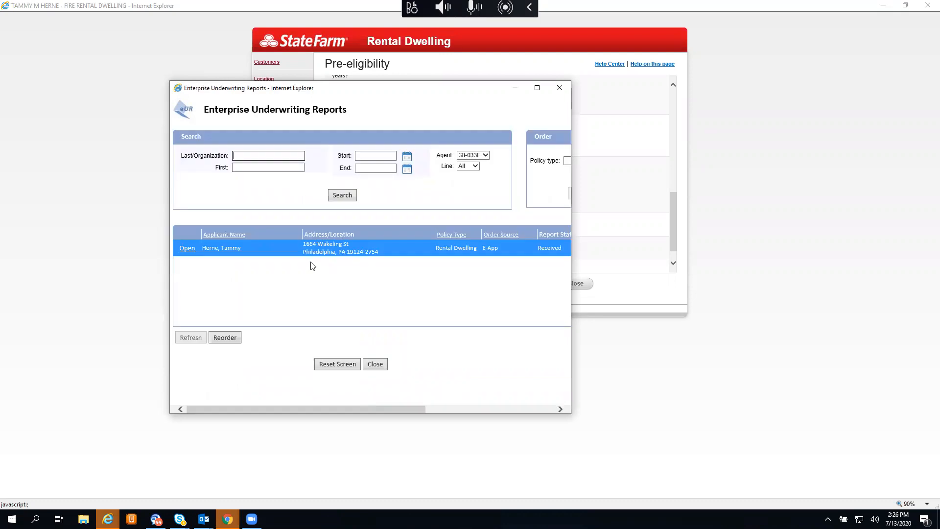
click(188, 248)
drag(263, 225, 564, 230)
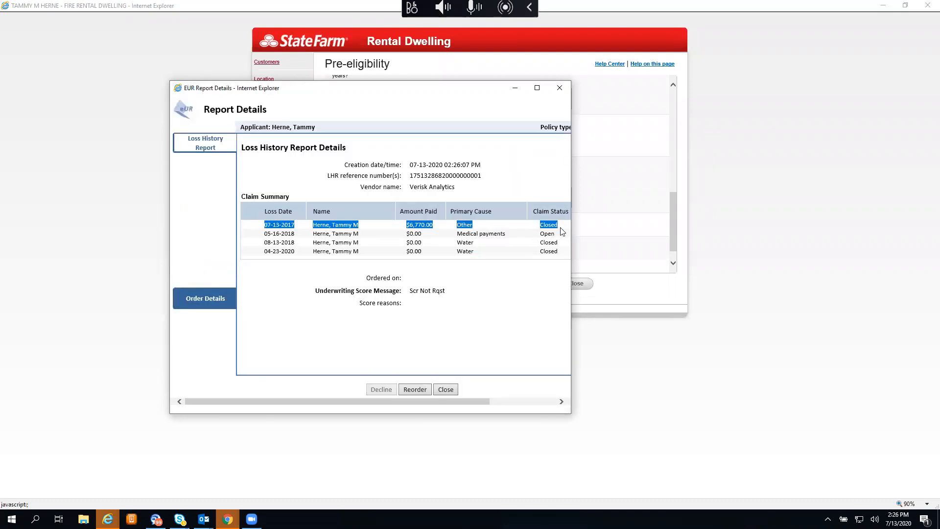
click(455, 388)
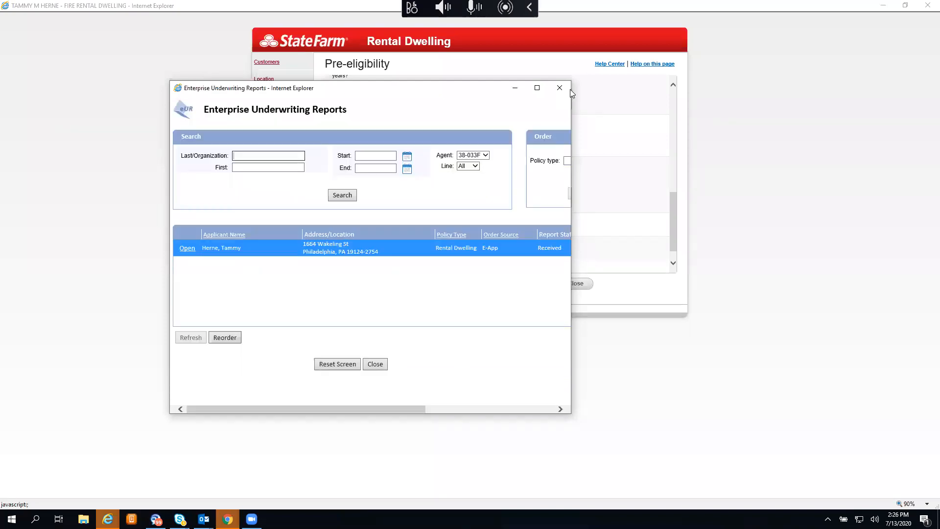
- Run a 1 to 4 family 360Value estimate and select its $314,000.00 replacement cost
click(655, 264)
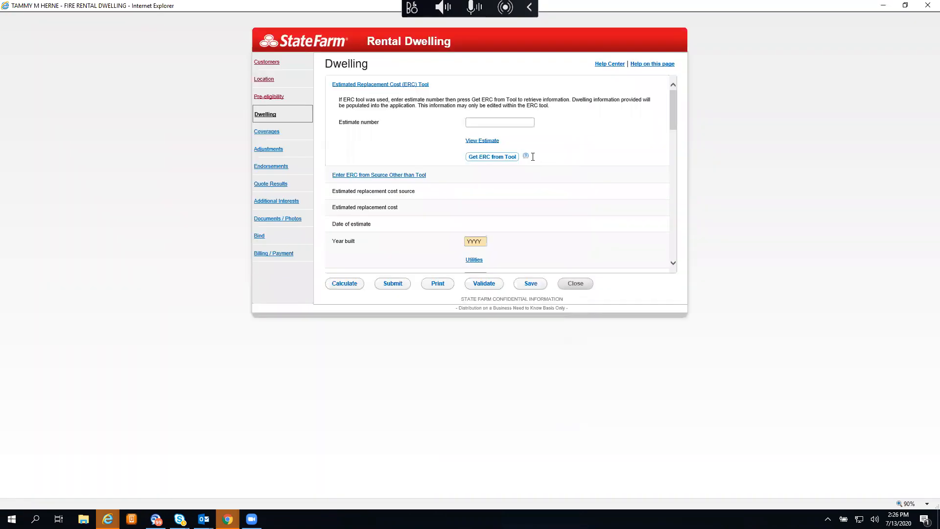
click(410, 85)
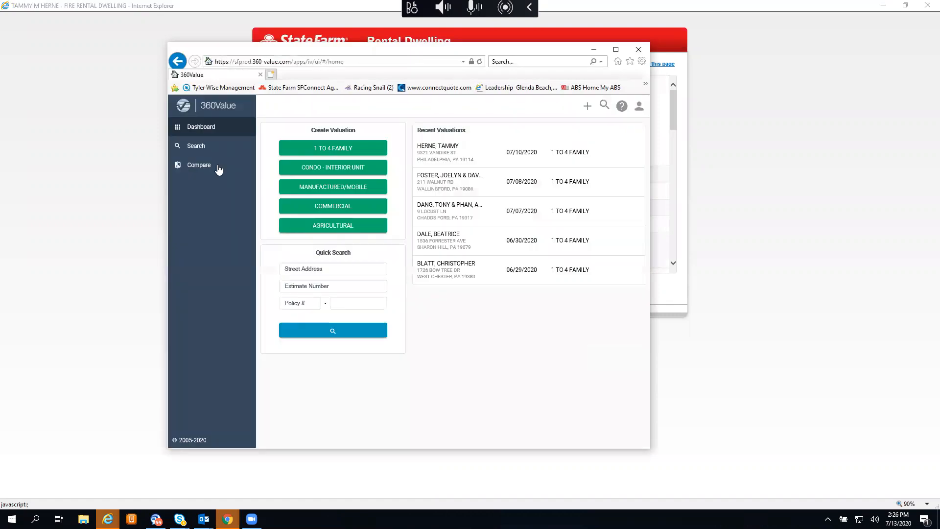
click(316, 151)
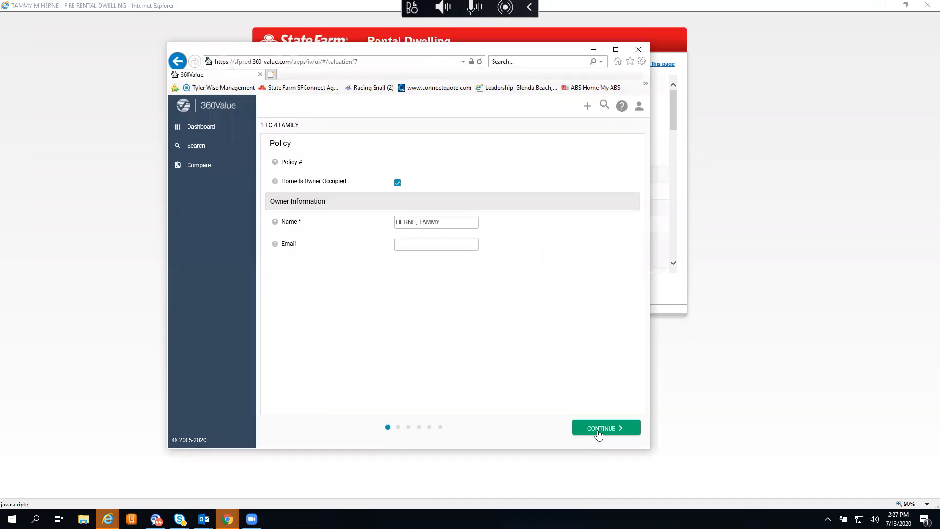
click(592, 424)
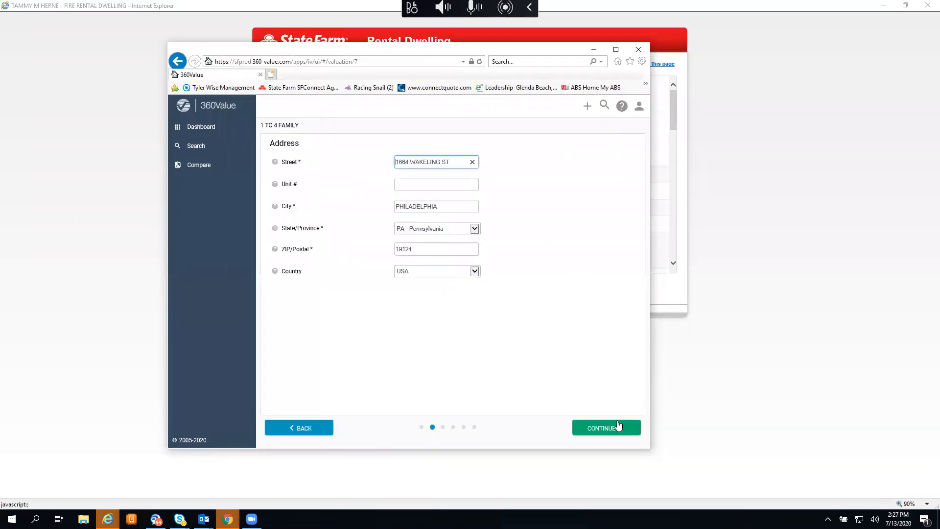
click(614, 429)
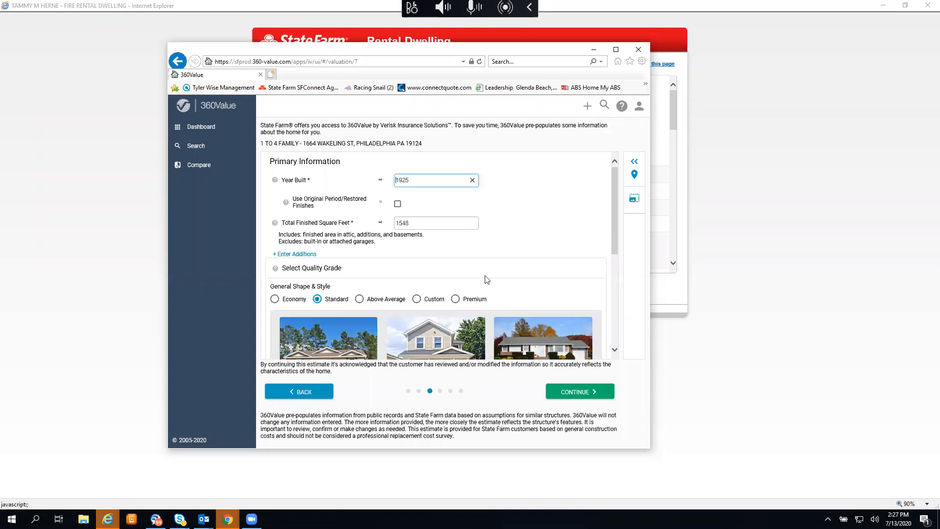
click(598, 395)
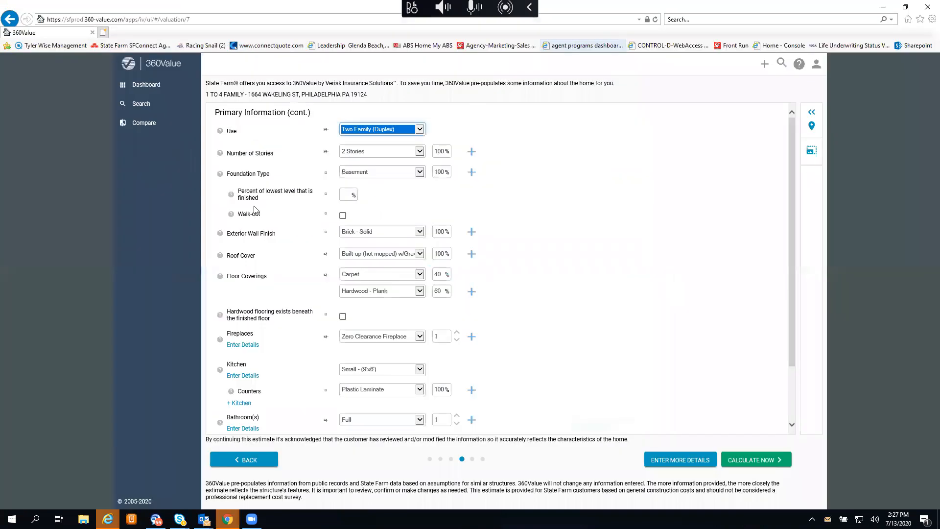
click(731, 464)
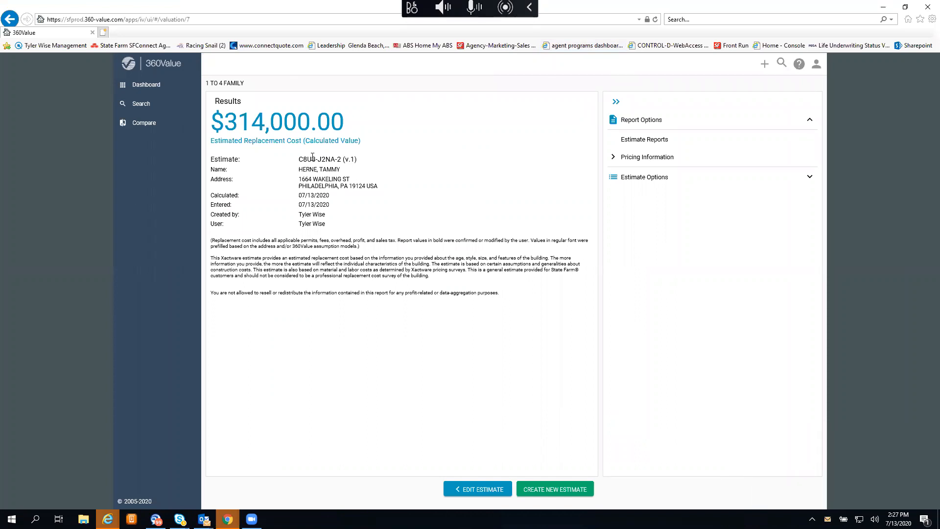
drag(294, 162, 341, 161)
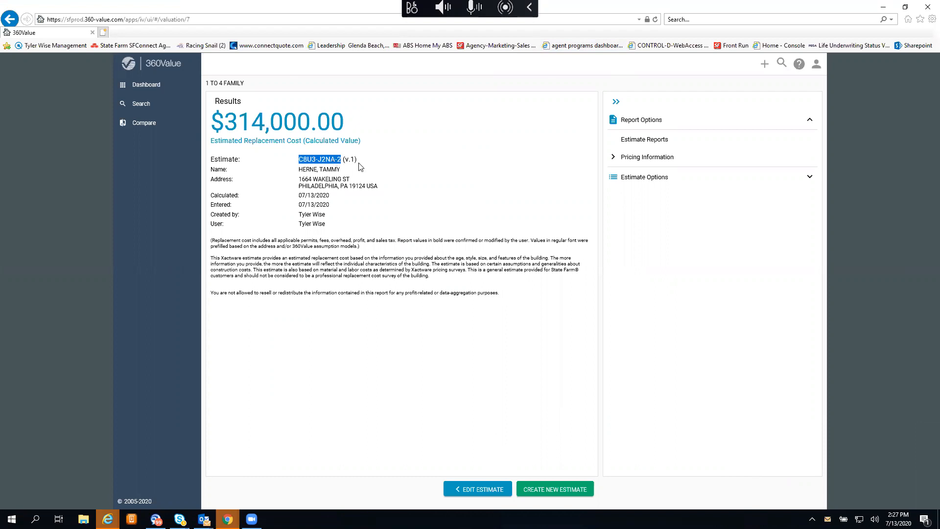